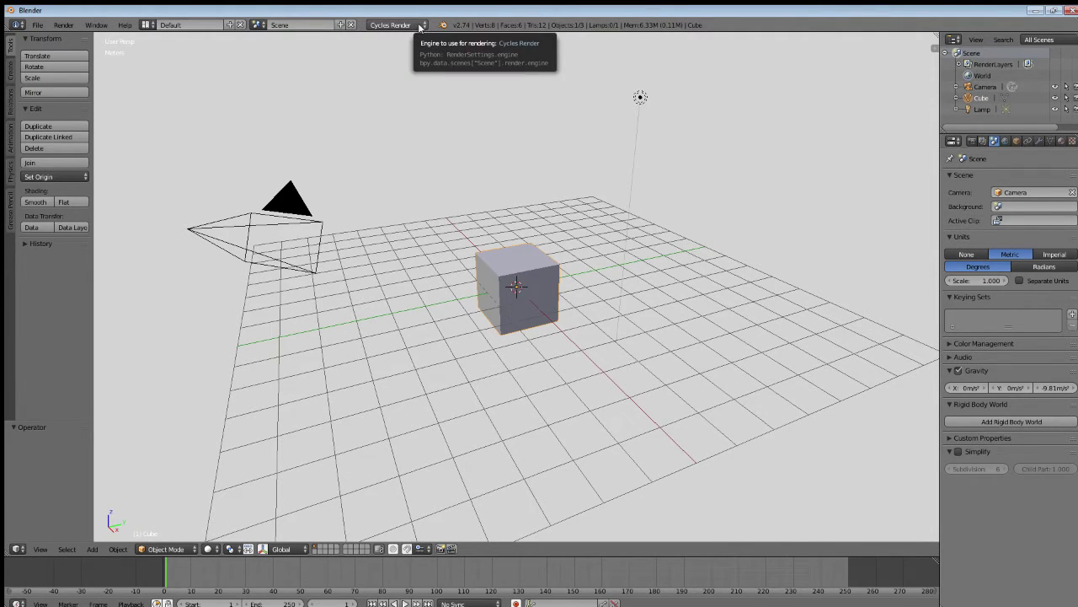
# Step: Switch the render engine to Blender Render and back to Cycles Render
pyautogui.click(420, 27)
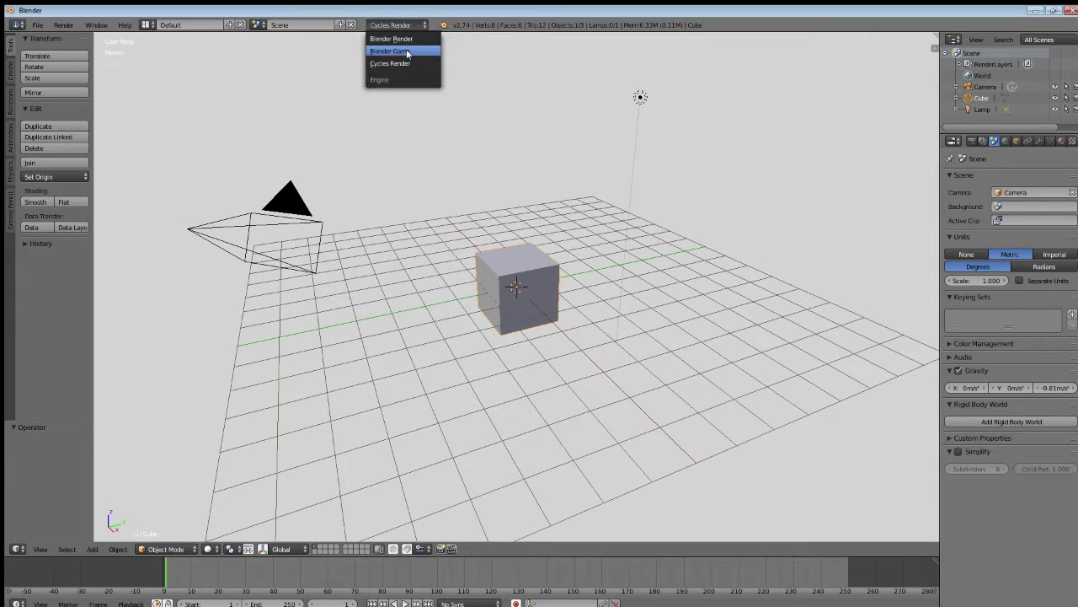
pyautogui.click(406, 39)
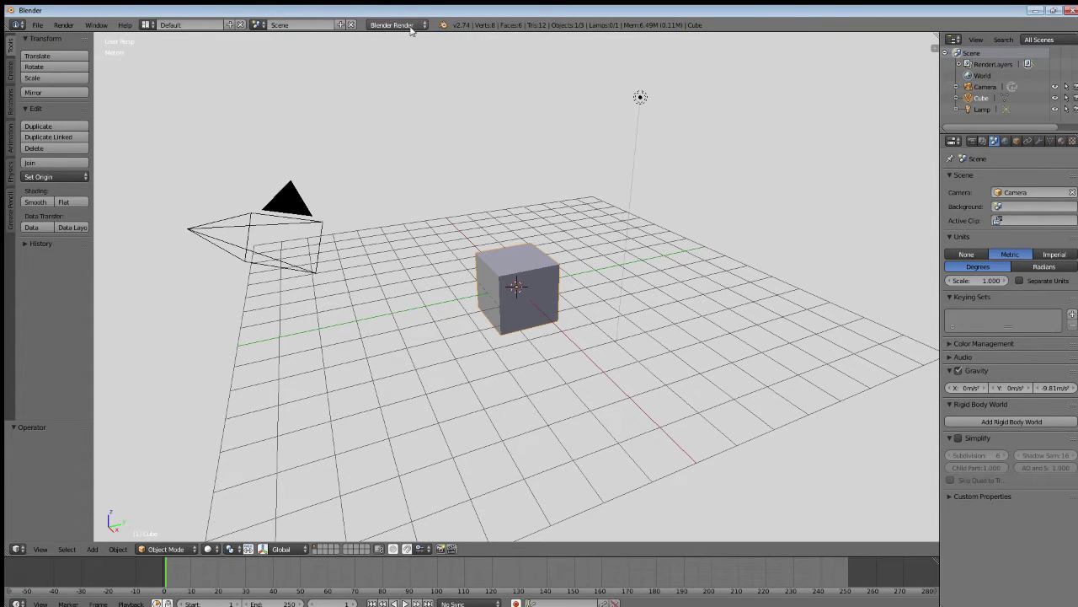
pyautogui.click(412, 28)
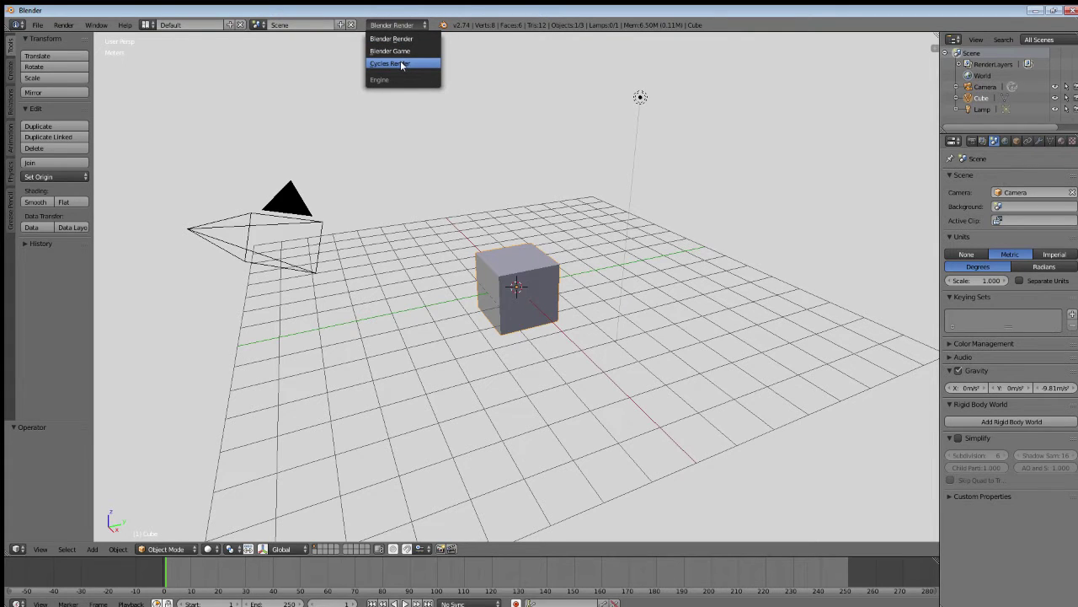
pyautogui.click(401, 63)
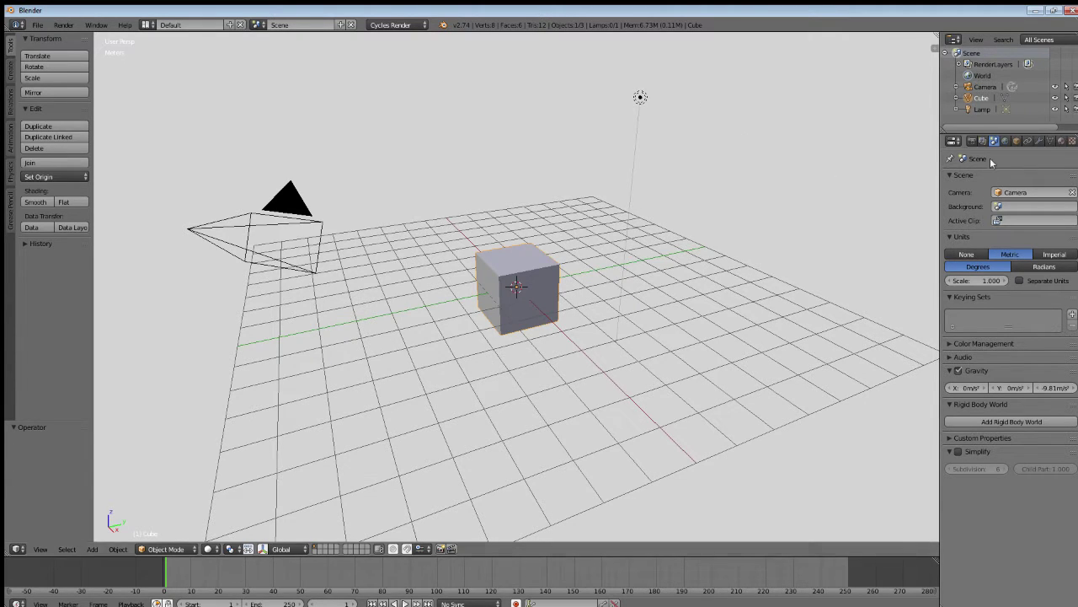
# Step: Enable nodes for the cube's material so its surface uses a Diffuse BSDF shader
pyautogui.click(1061, 142)
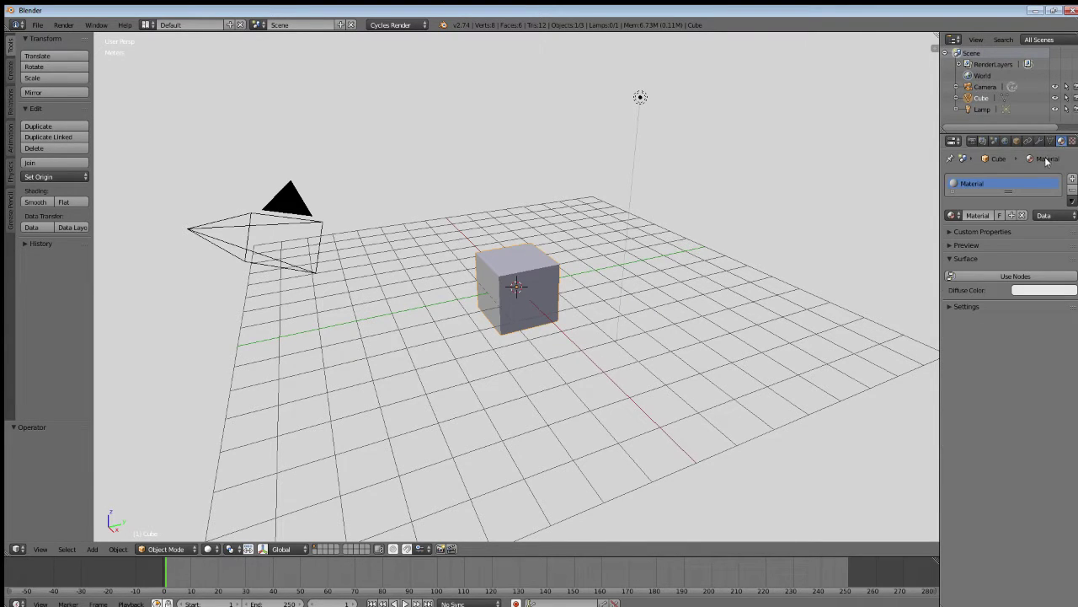
pyautogui.click(979, 272)
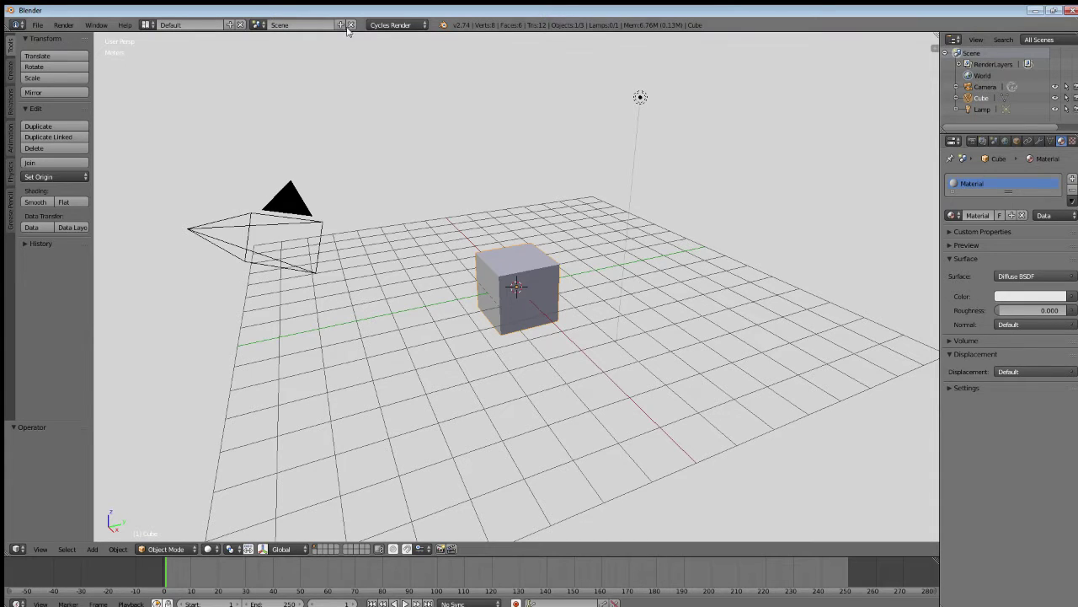
# Step: Compare the cube's material settings under the Blender Render engine, and return to Cycles Render
pyautogui.click(387, 25)
pyautogui.click(391, 38)
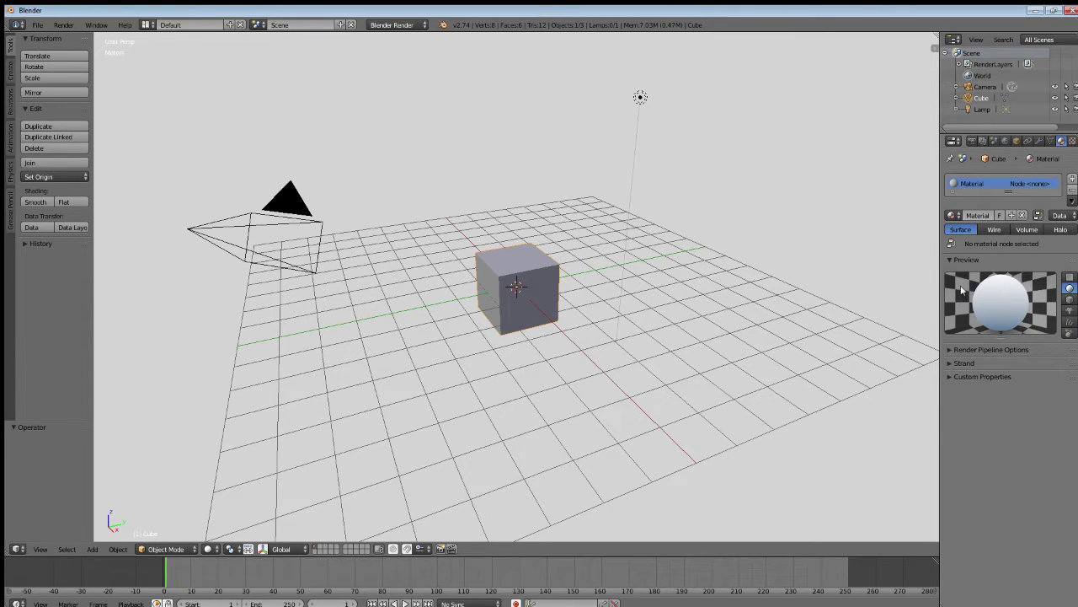
pyautogui.click(396, 25)
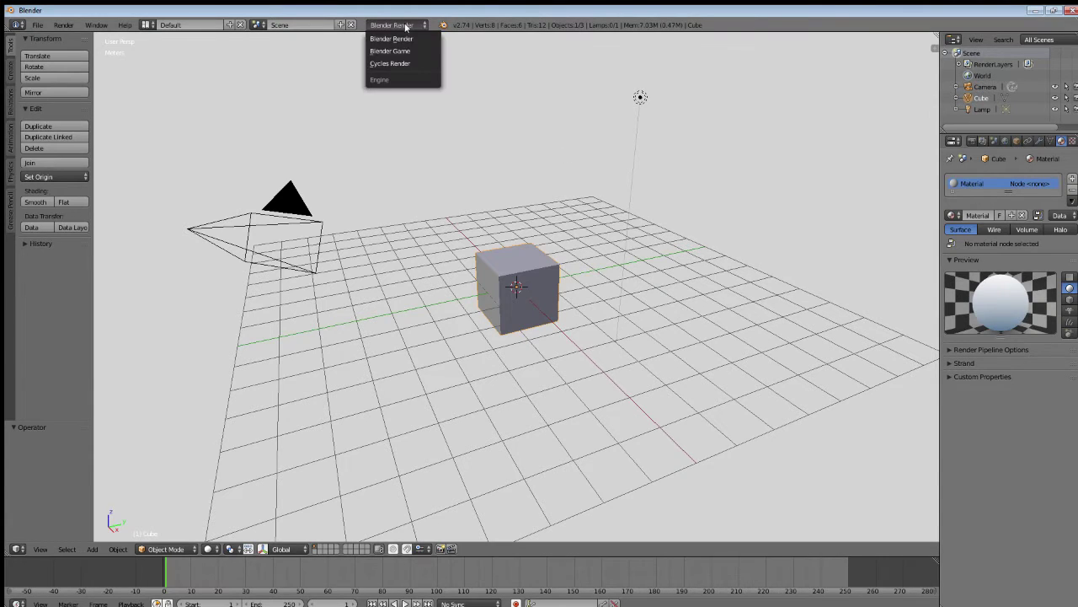
pyautogui.click(397, 64)
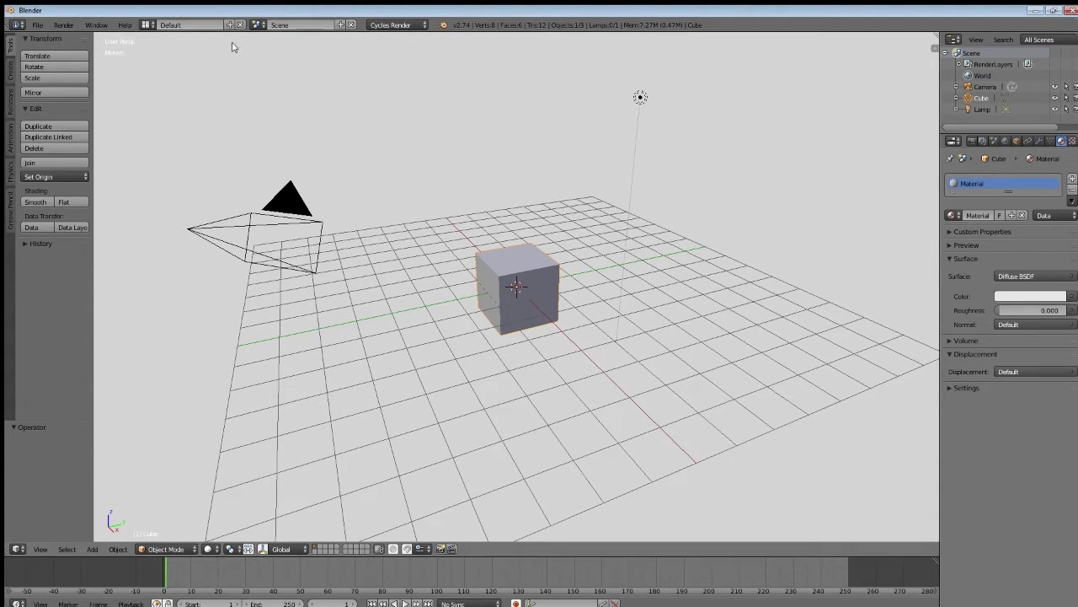
pyautogui.click(38, 26)
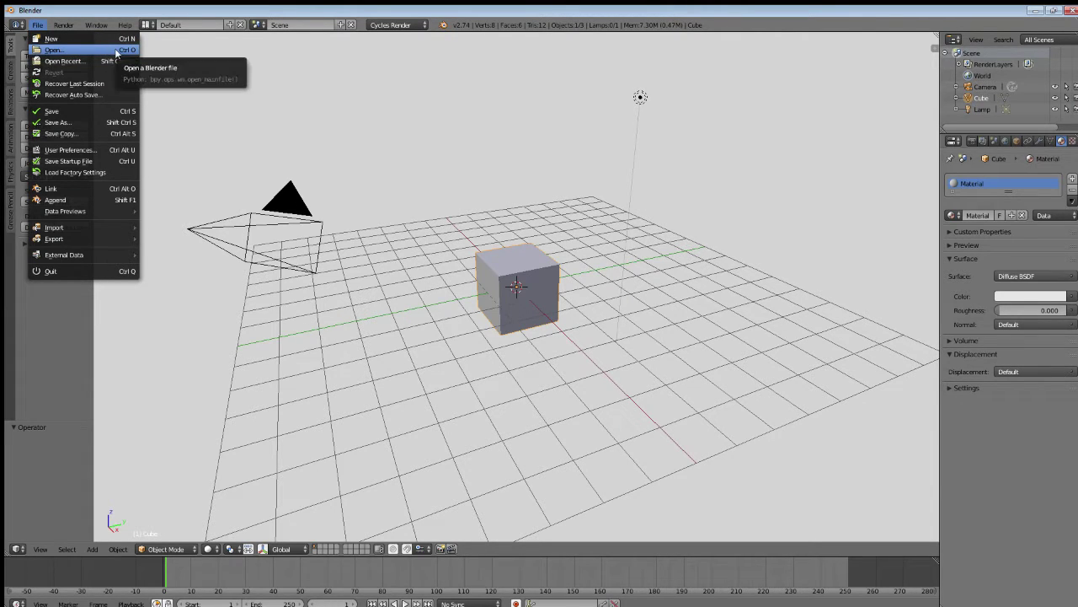
pyautogui.moveTo(112, 58)
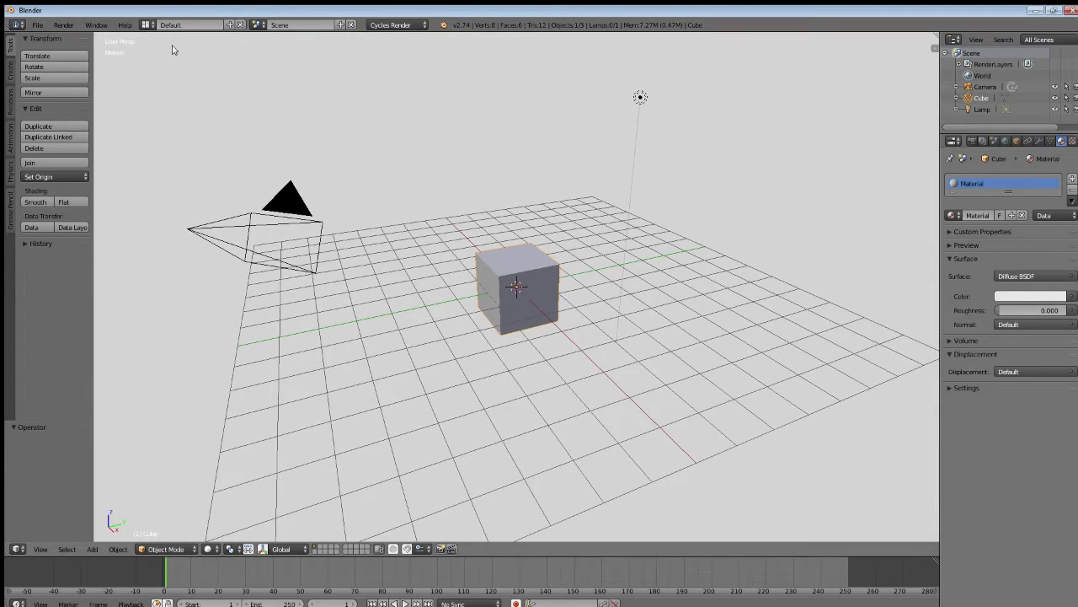
pyautogui.click(377, 27)
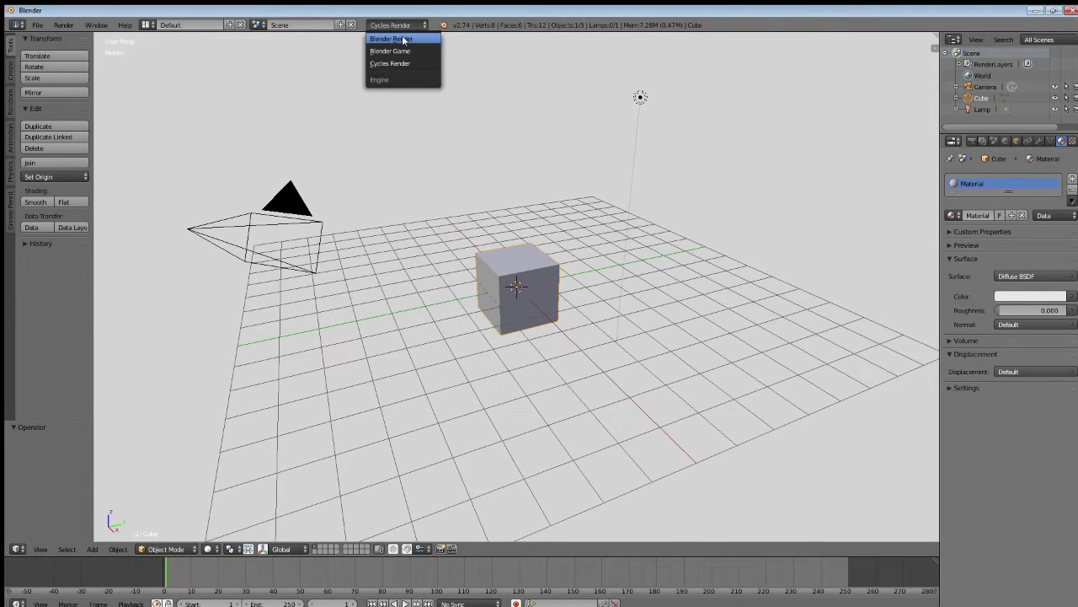
pyautogui.click(396, 63)
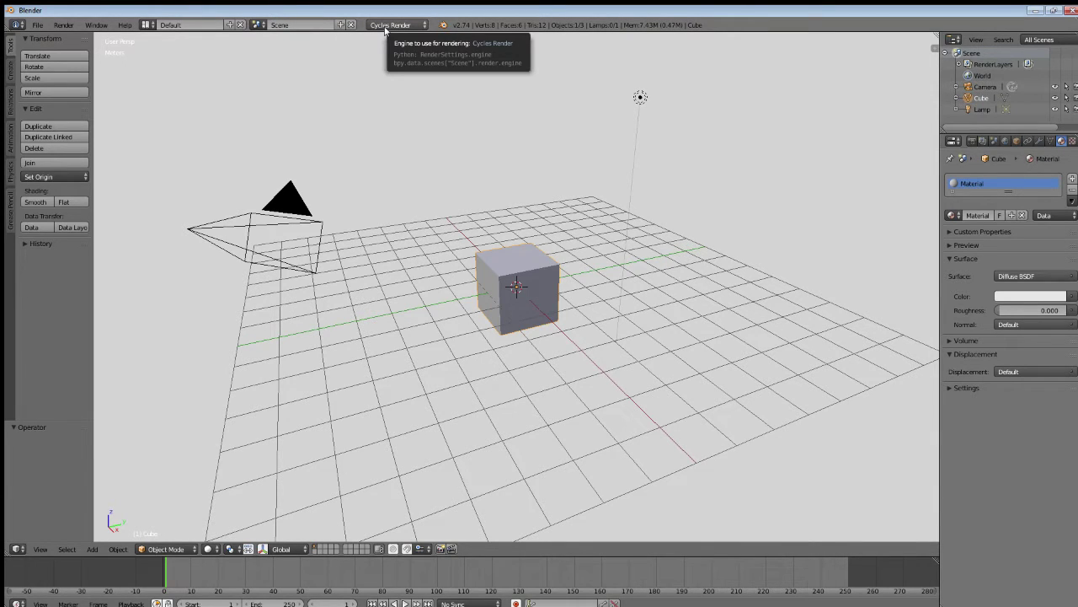
pyautogui.click(385, 27)
pyautogui.click(379, 63)
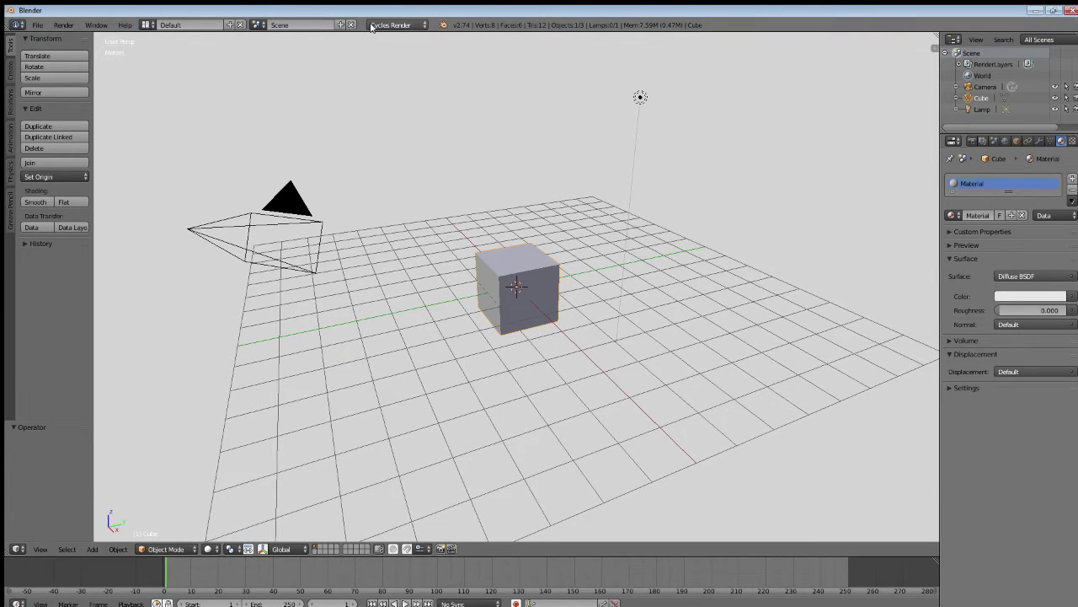
pyautogui.click(38, 25)
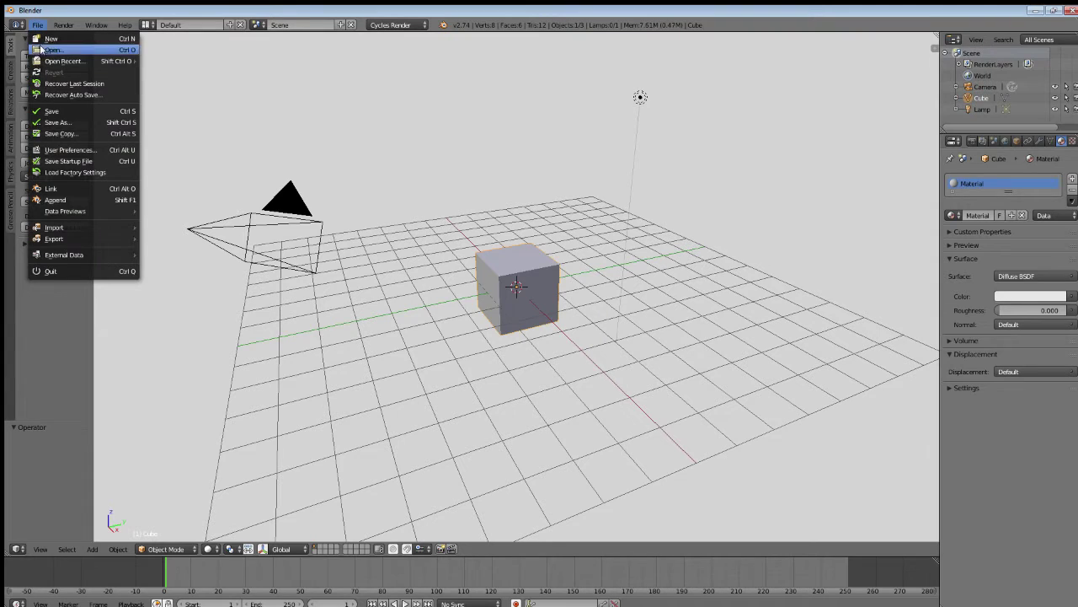
pyautogui.click(79, 172)
pyautogui.click(92, 189)
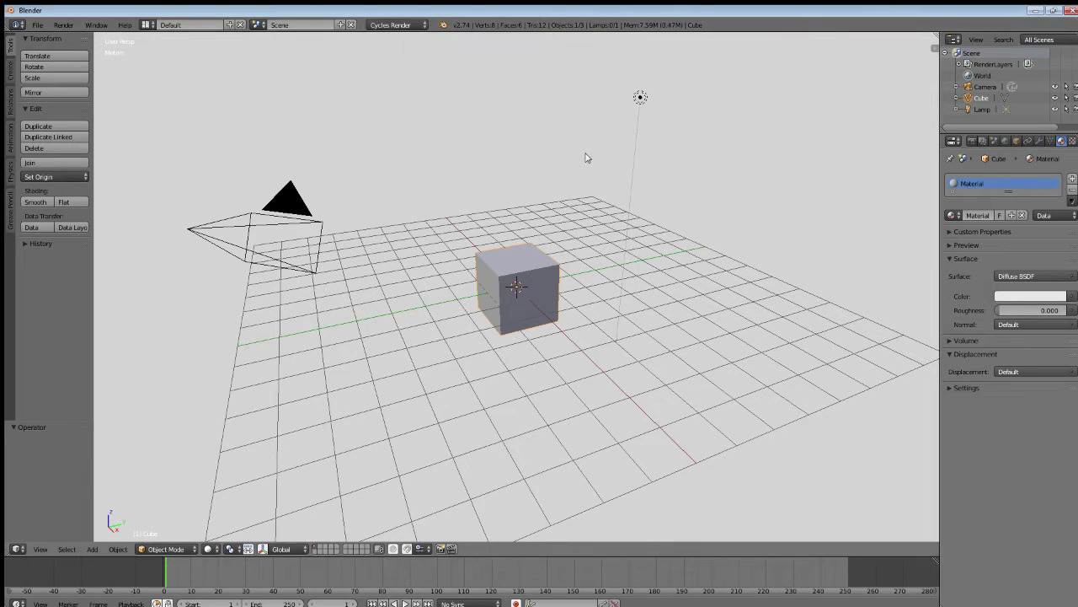
# Step: Display the scene properties to check the unit system
pyautogui.click(983, 141)
pyautogui.click(993, 141)
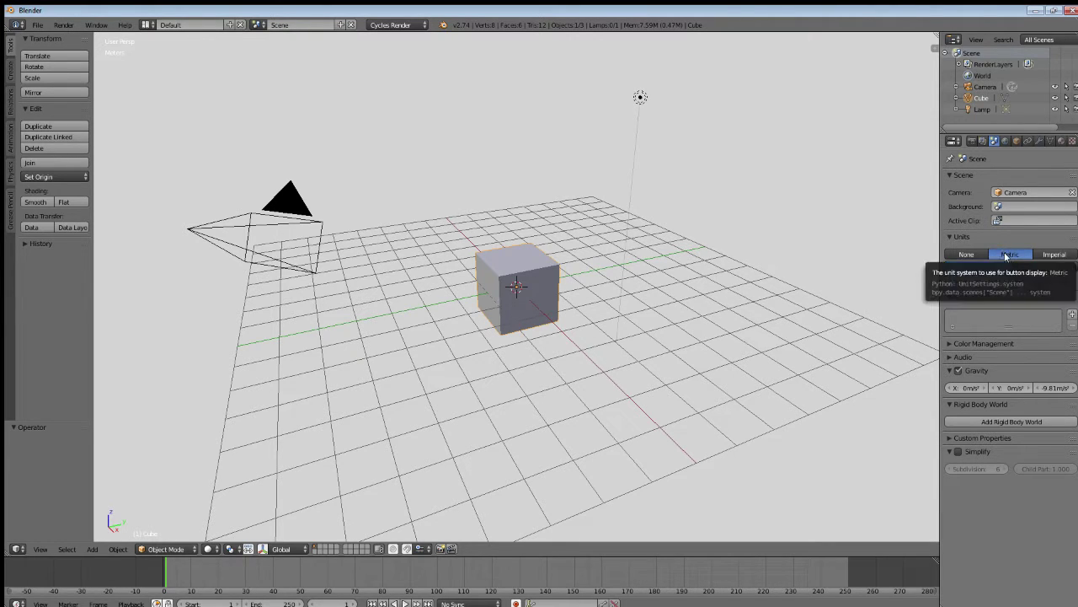
pyautogui.click(37, 25)
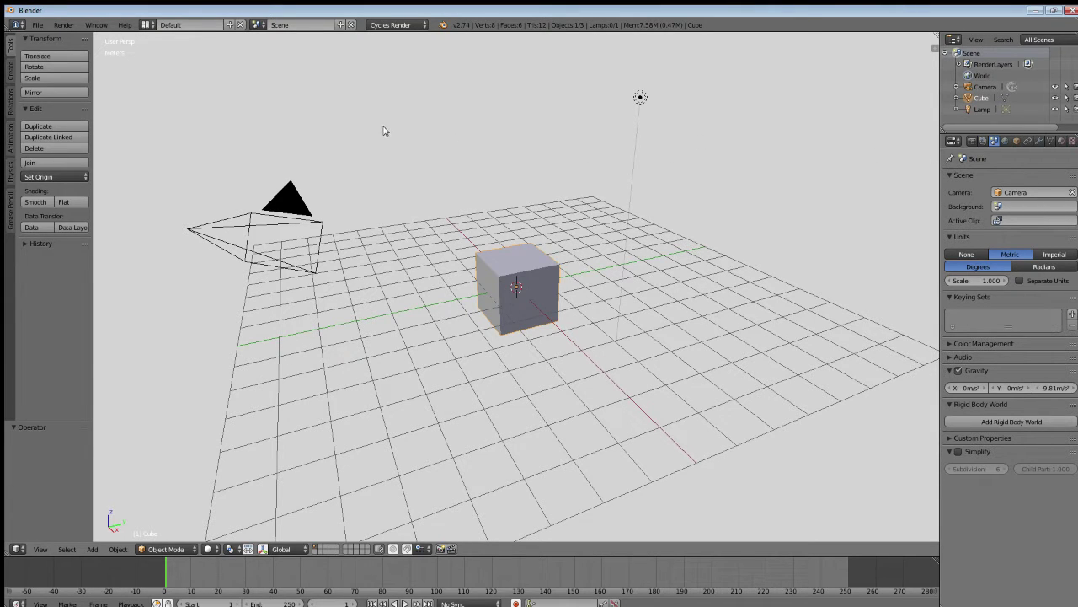
pyautogui.click(38, 25)
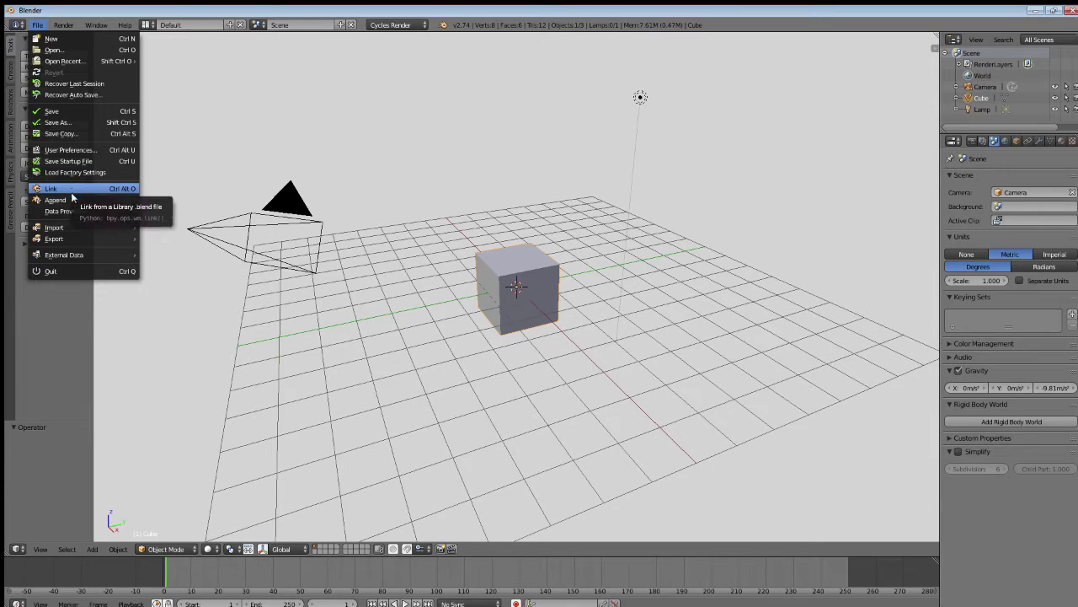
pyautogui.moveTo(74, 213)
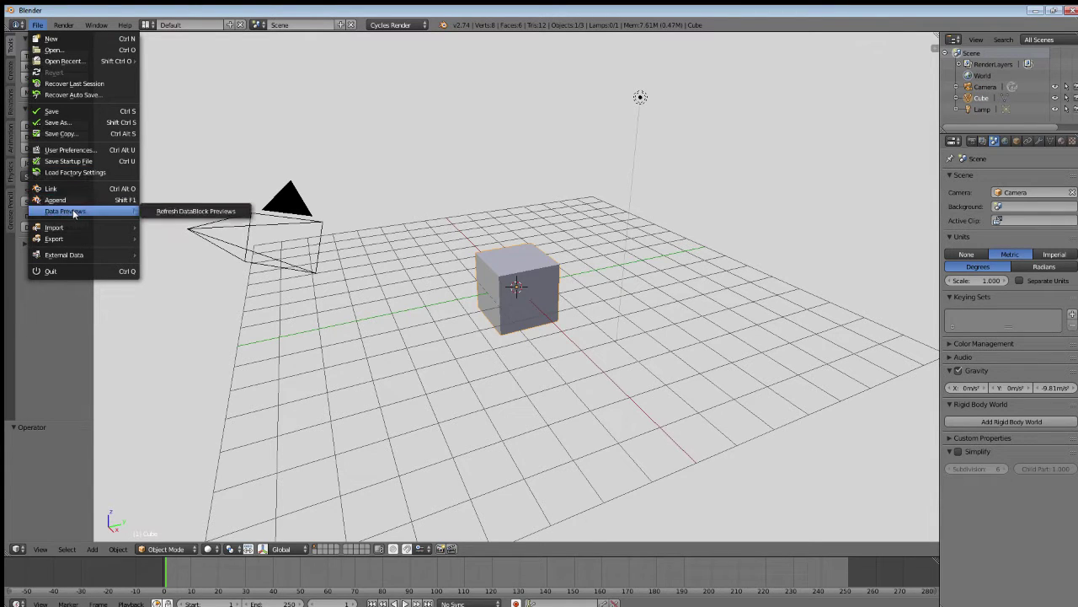
pyautogui.moveTo(77, 240)
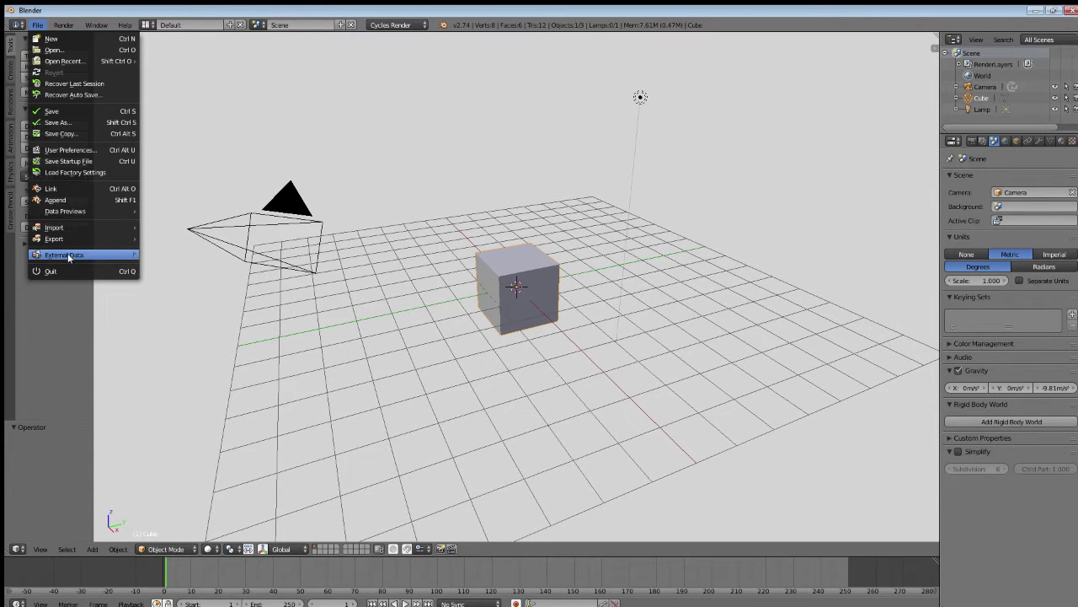
# Step: Render a still image of the default cube scene and return to the 3D view
pyautogui.moveTo(66, 23)
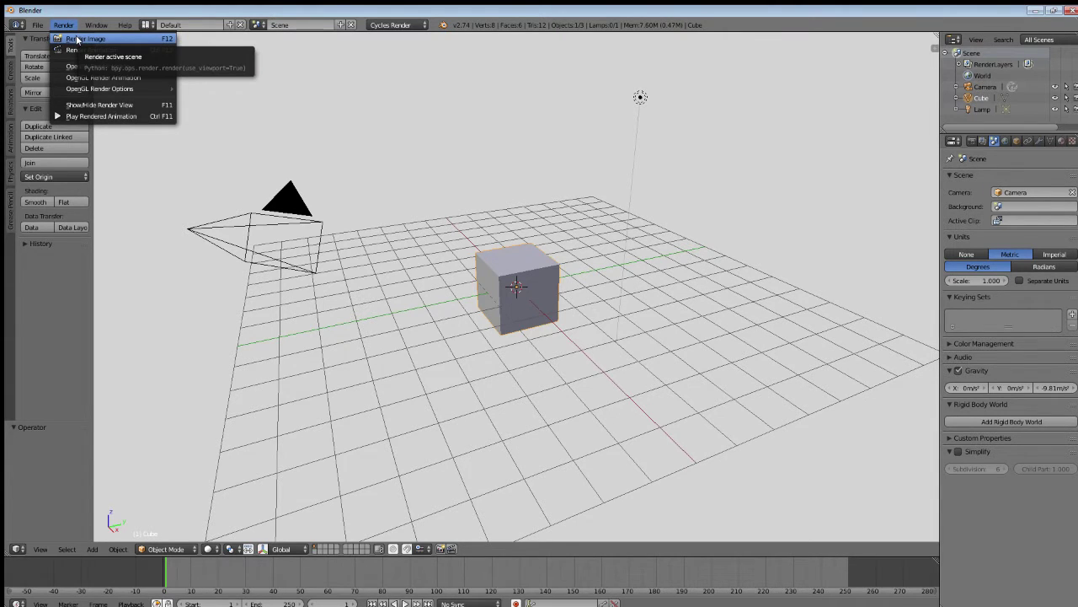
pyautogui.click(78, 39)
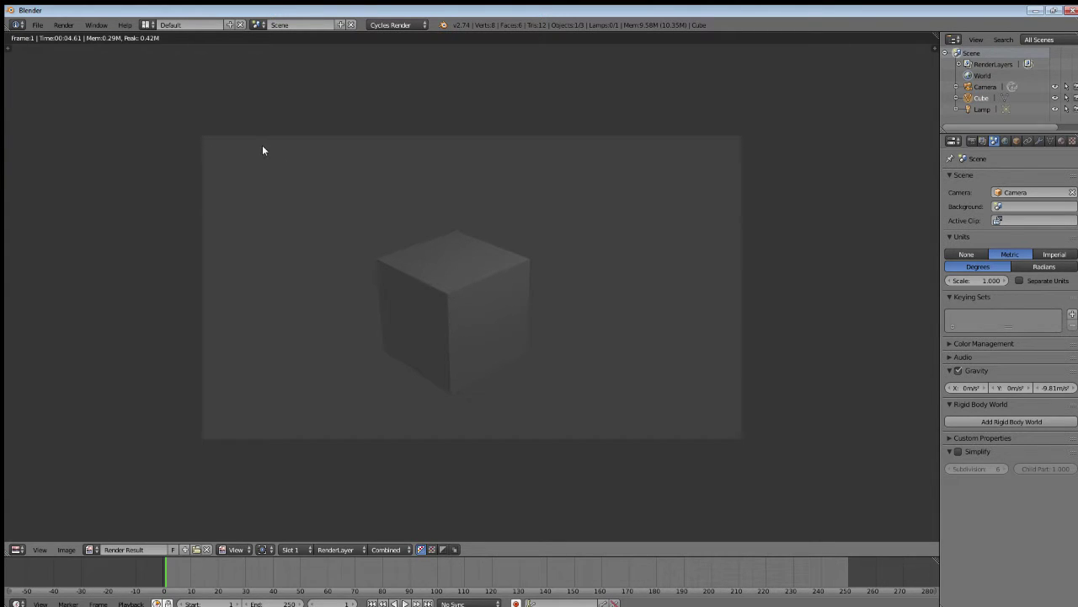
pyautogui.click(61, 27)
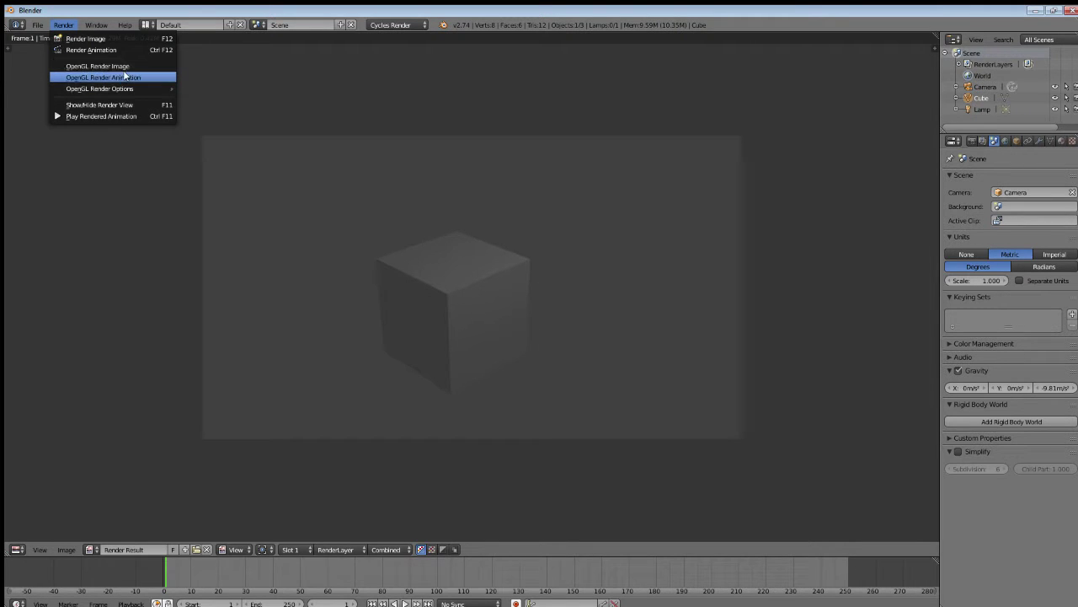
pyautogui.click(92, 104)
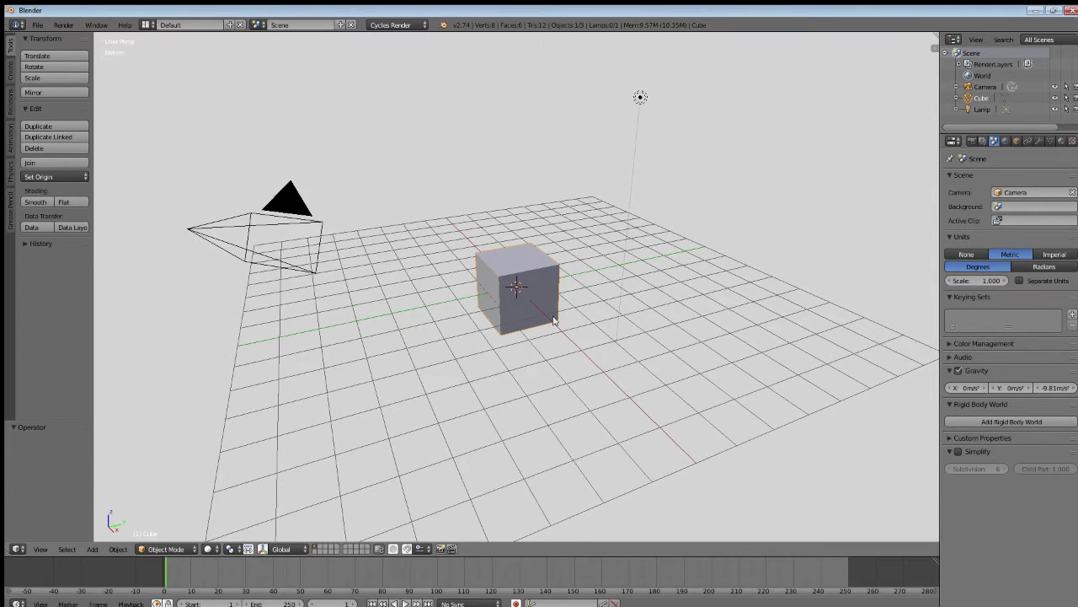
# Step: Bring the finished render of the cube back on screen and hide it again
pyautogui.click(63, 24)
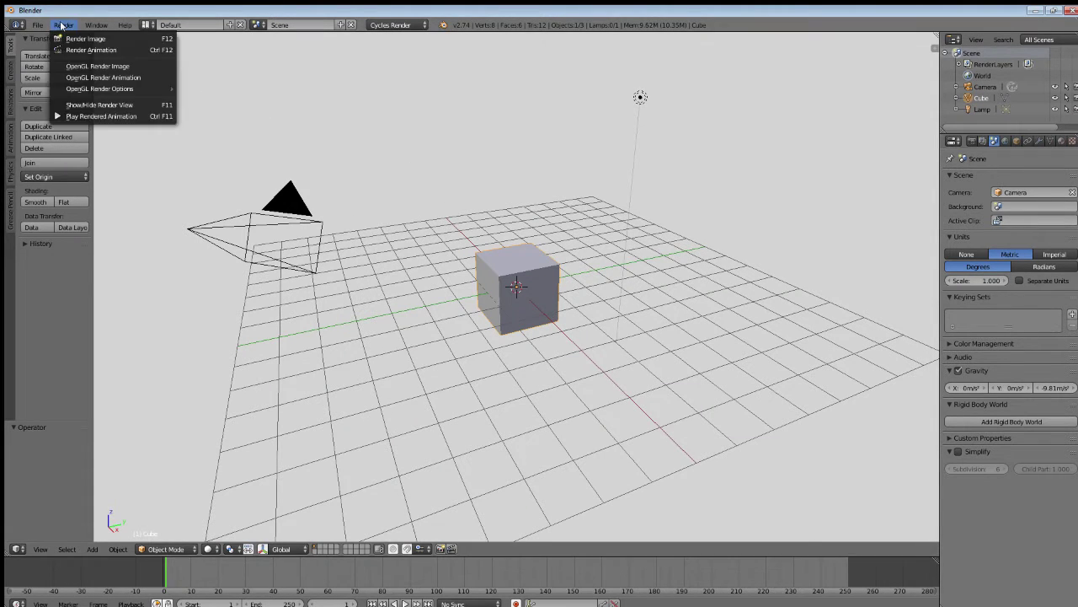
pyautogui.click(82, 105)
pyautogui.click(64, 25)
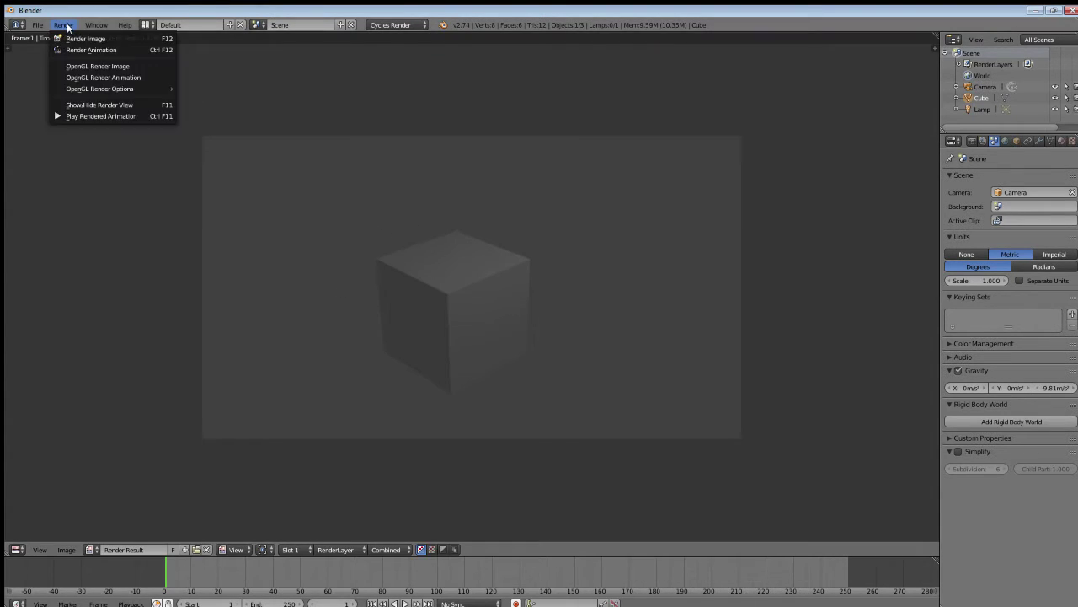
pyautogui.click(84, 106)
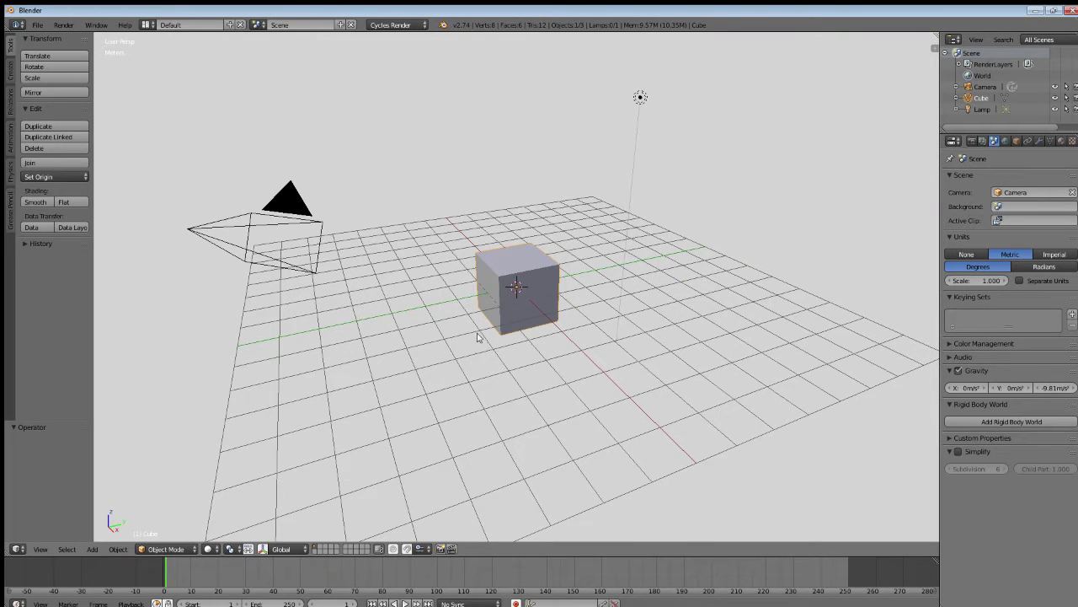
pyautogui.click(59, 26)
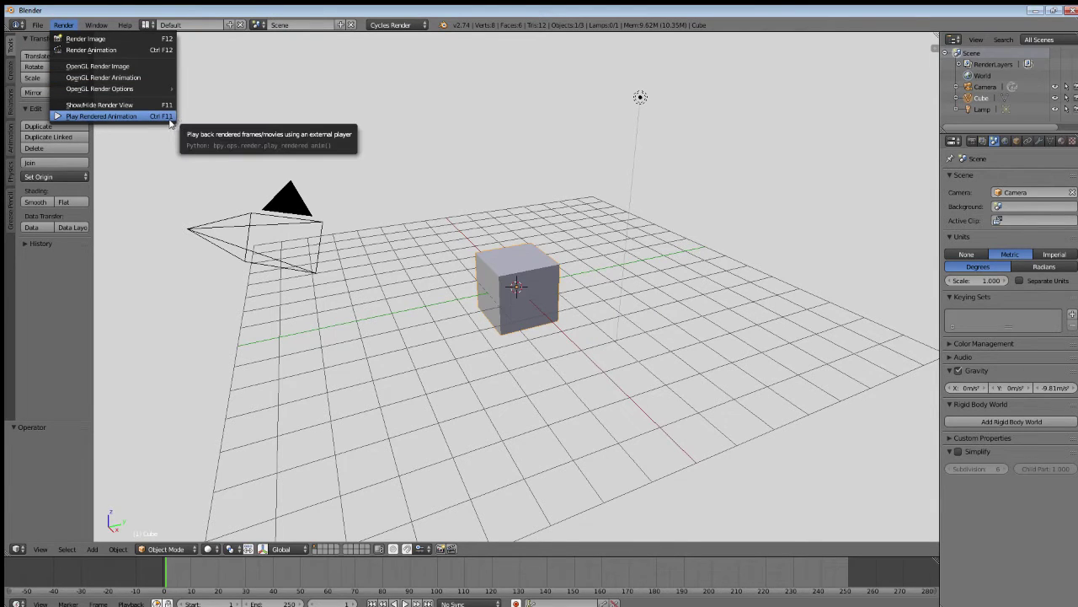
pyautogui.moveTo(98, 26)
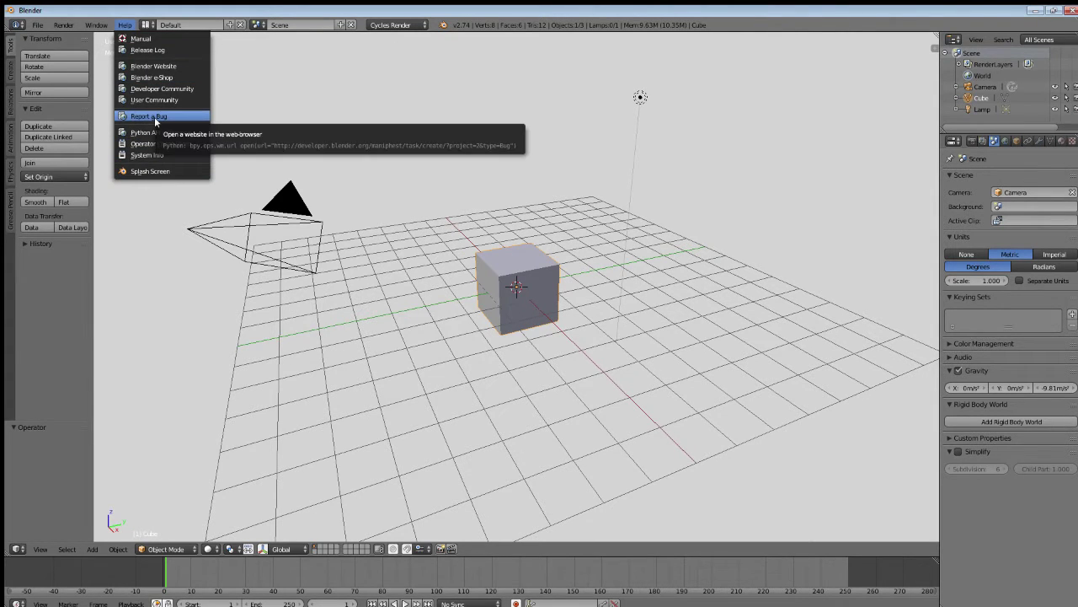
pyautogui.click(128, 13)
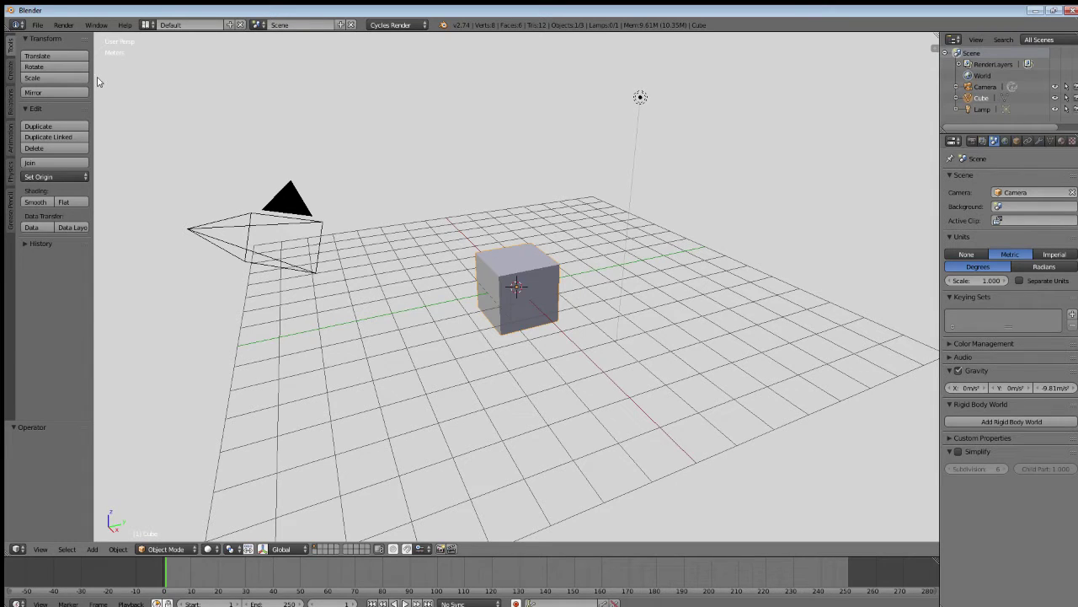
# Step: Switch the cube into Edit Mode to see the mesh tools, and return to Object Mode
pyautogui.scroll(3, 460, 264)
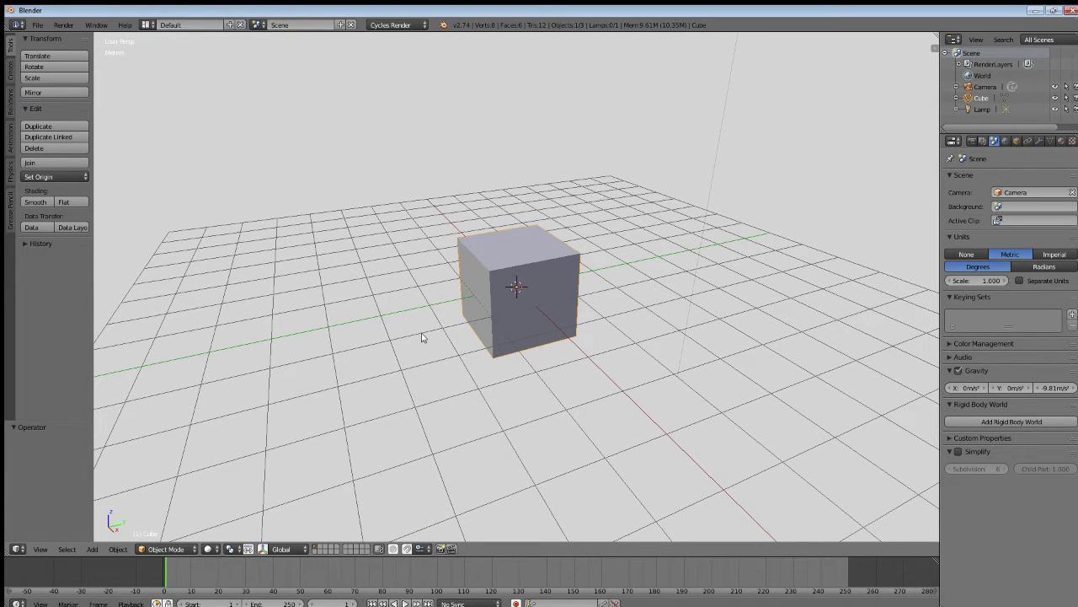
pyautogui.press('Tab')
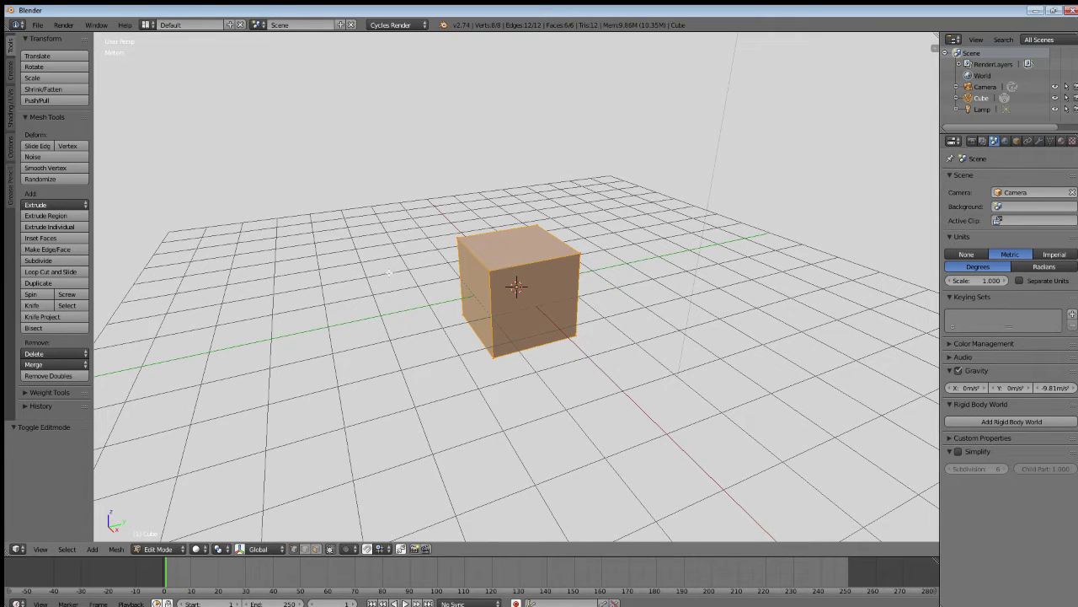
pyautogui.press('Tab')
pyautogui.scroll(-4, 372, 268)
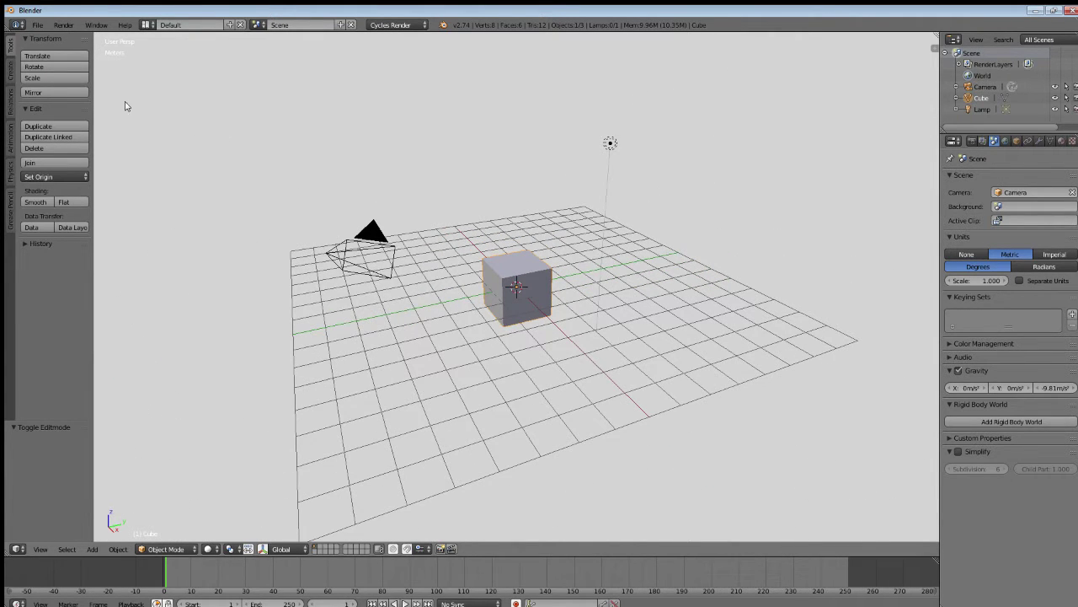
# Step: Add a UV sphere to the scene, try moving it above the cube, and delete it again
pyautogui.click(11, 73)
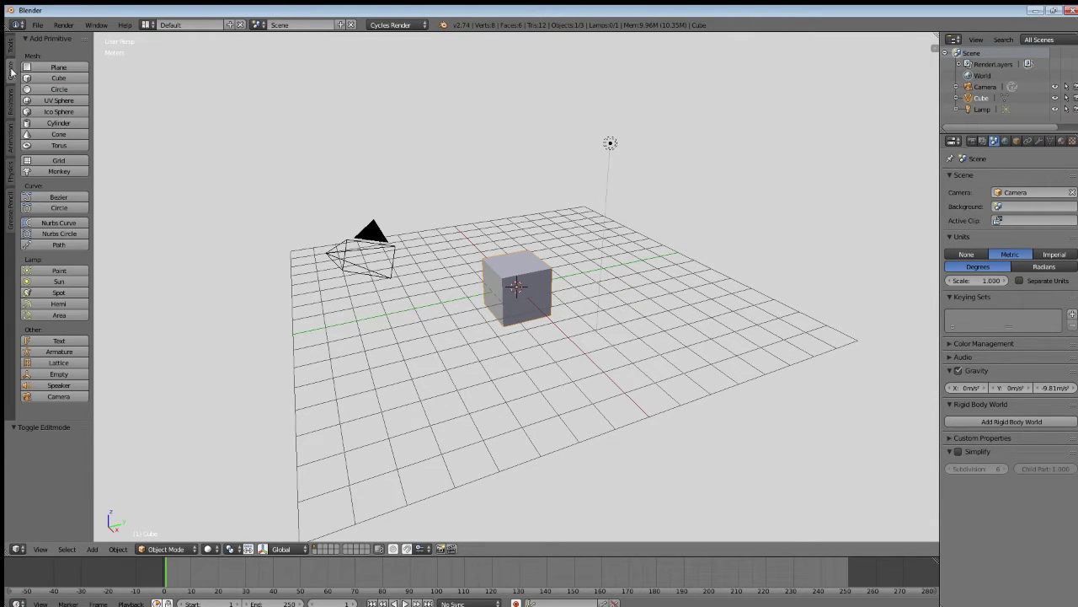
pyautogui.click(59, 100)
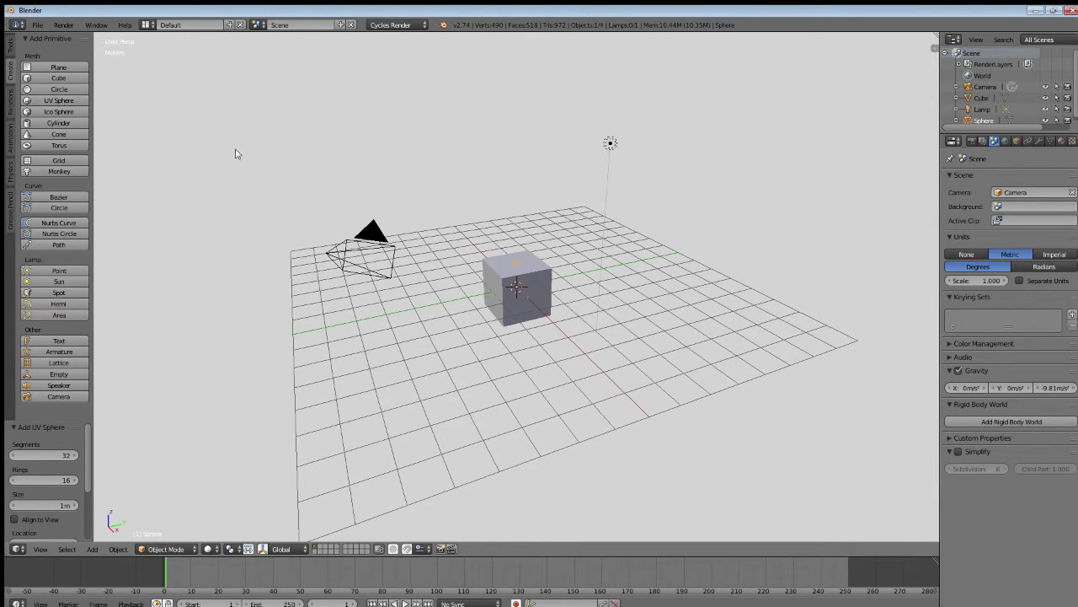
pyautogui.press('g')
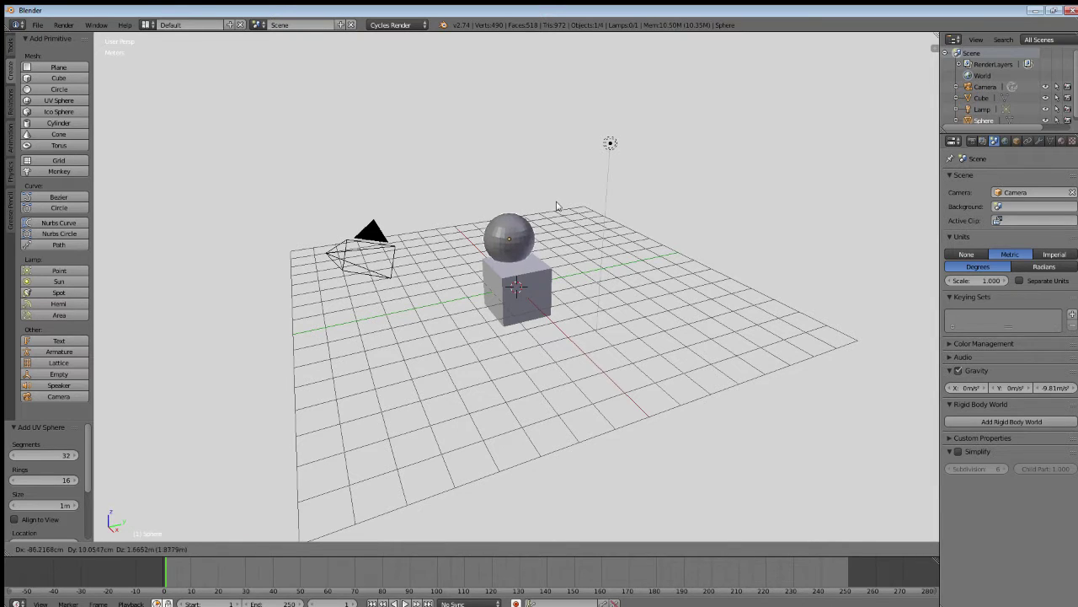
pyautogui.rightClick(556, 179)
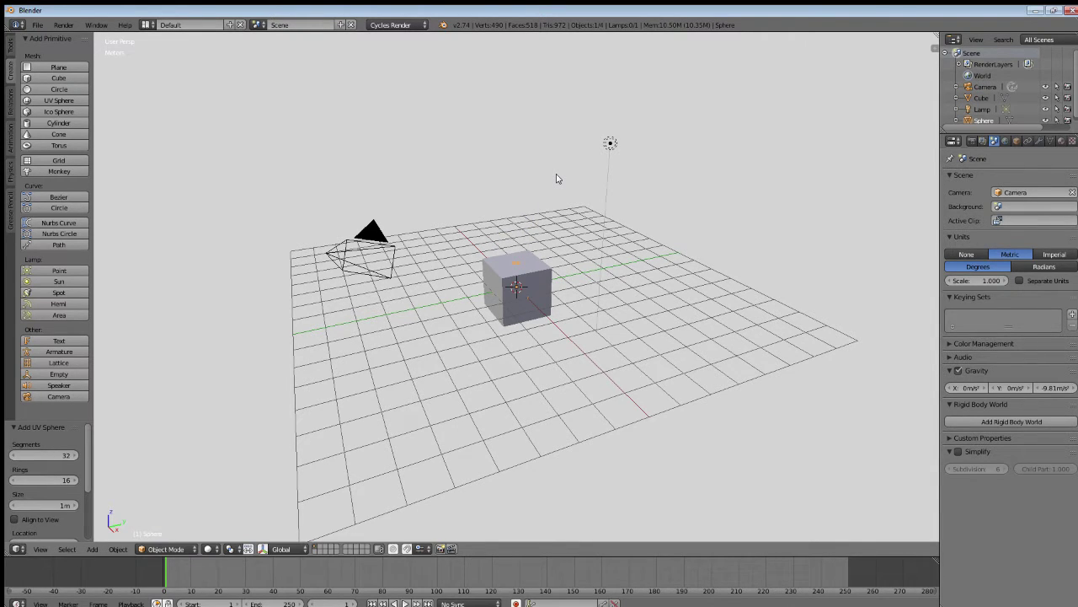
pyautogui.press('x')
pyautogui.click(556, 177)
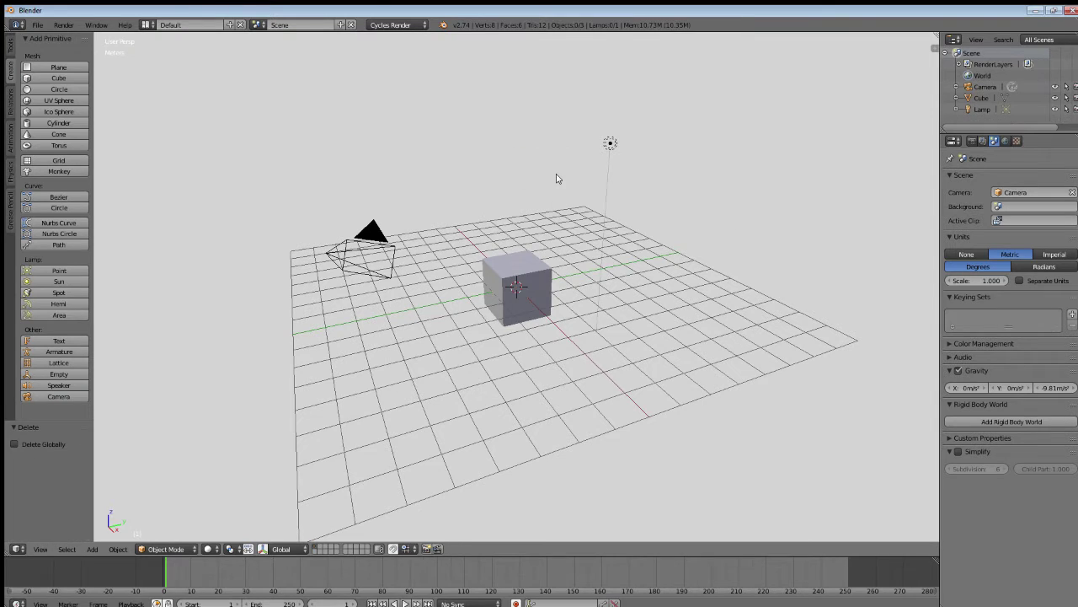
# Step: Look through the Relations, Animation, Physics and Grease Pencil tool sets, and return to the basic transform and edit tools
pyautogui.click(11, 105)
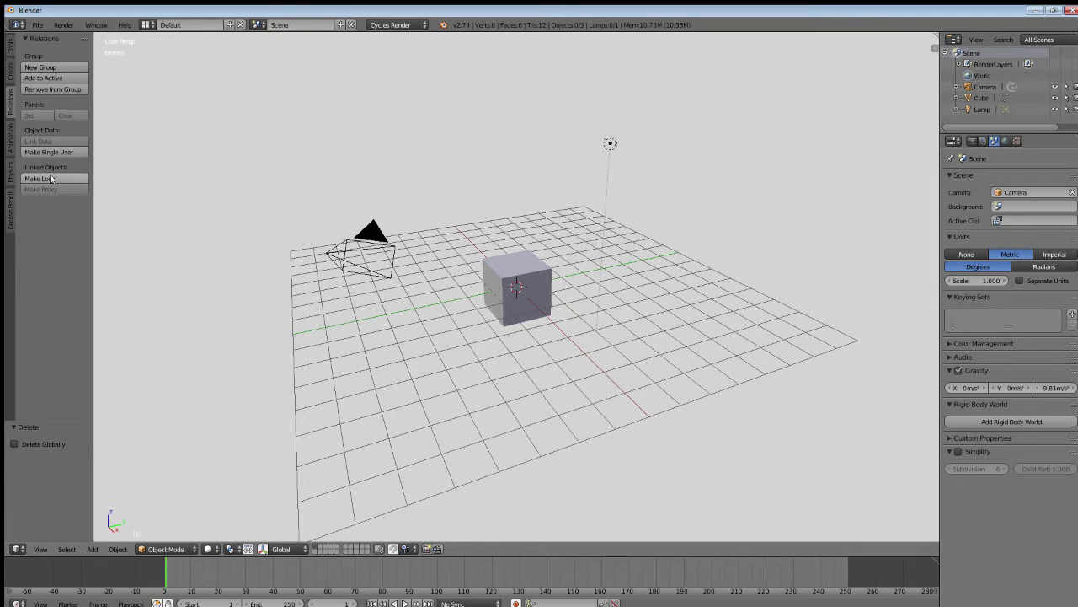
pyautogui.click(11, 137)
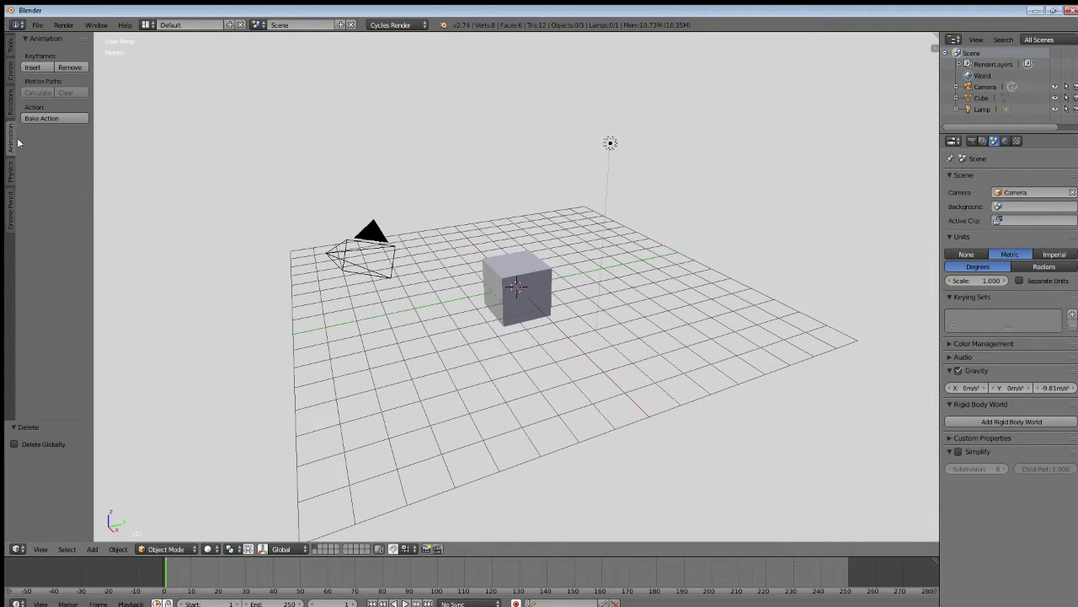
pyautogui.click(11, 172)
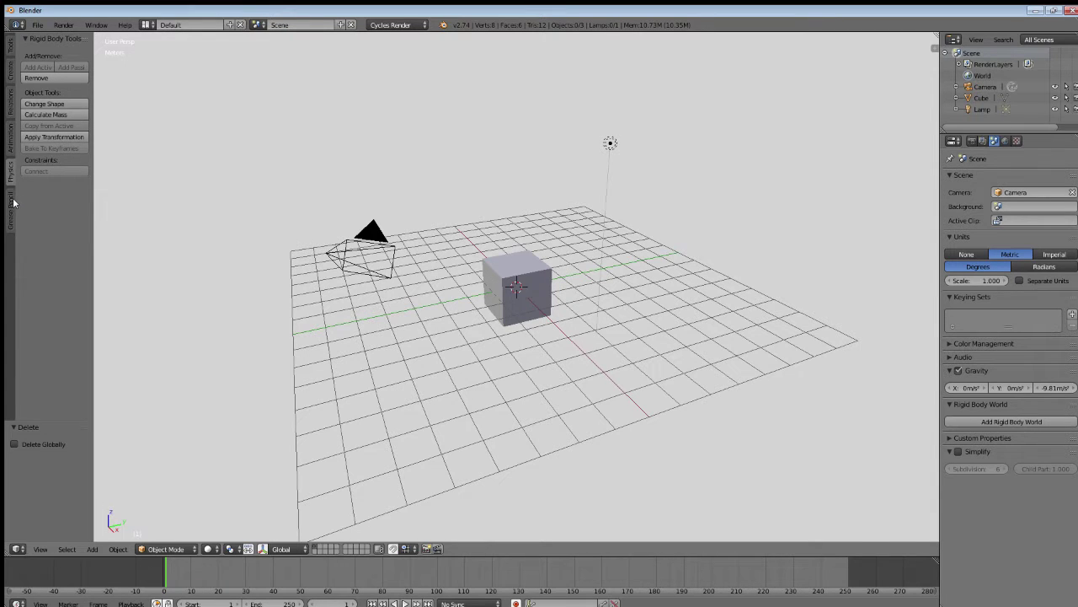
pyautogui.click(10, 203)
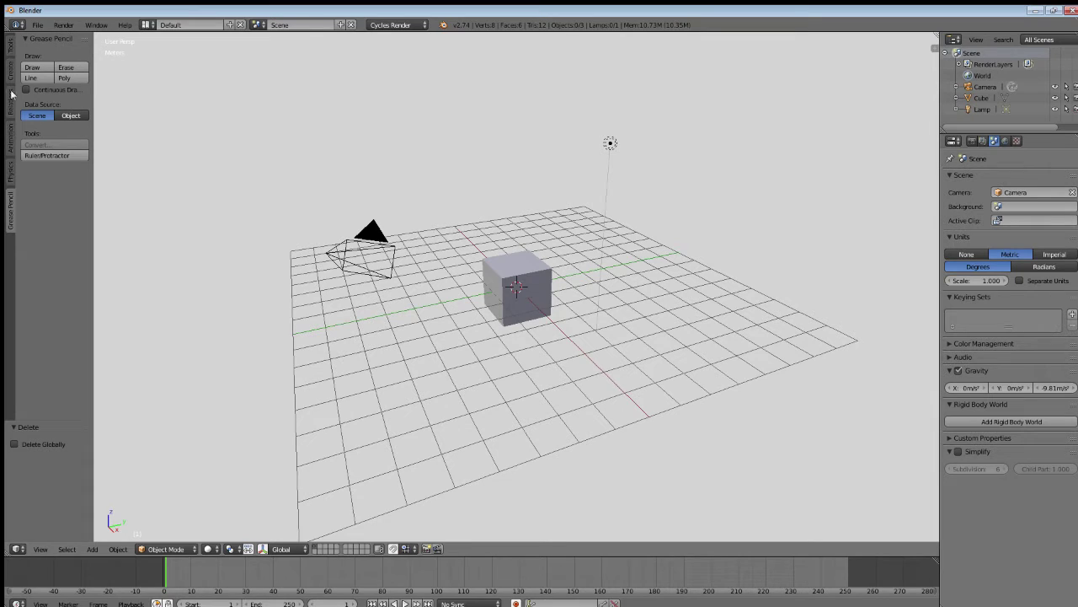
pyautogui.click(9, 45)
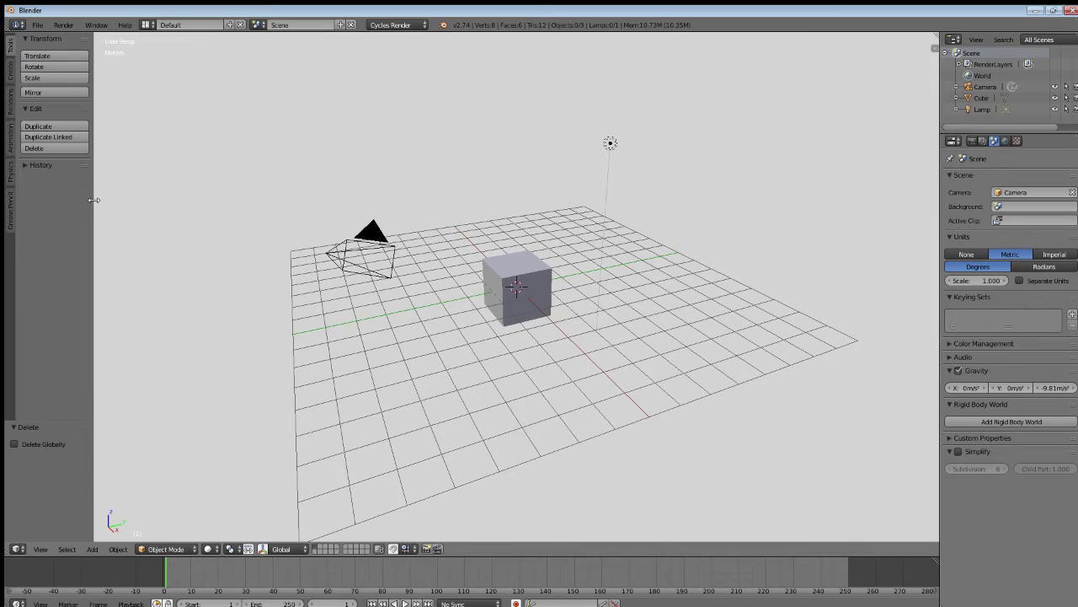
# Step: Widen the tool shelf and enlarge its last-operation section with the cube selected, and toggle the shelf off and on
pyautogui.moveTo(93, 200); pyautogui.dragTo(122, 178)
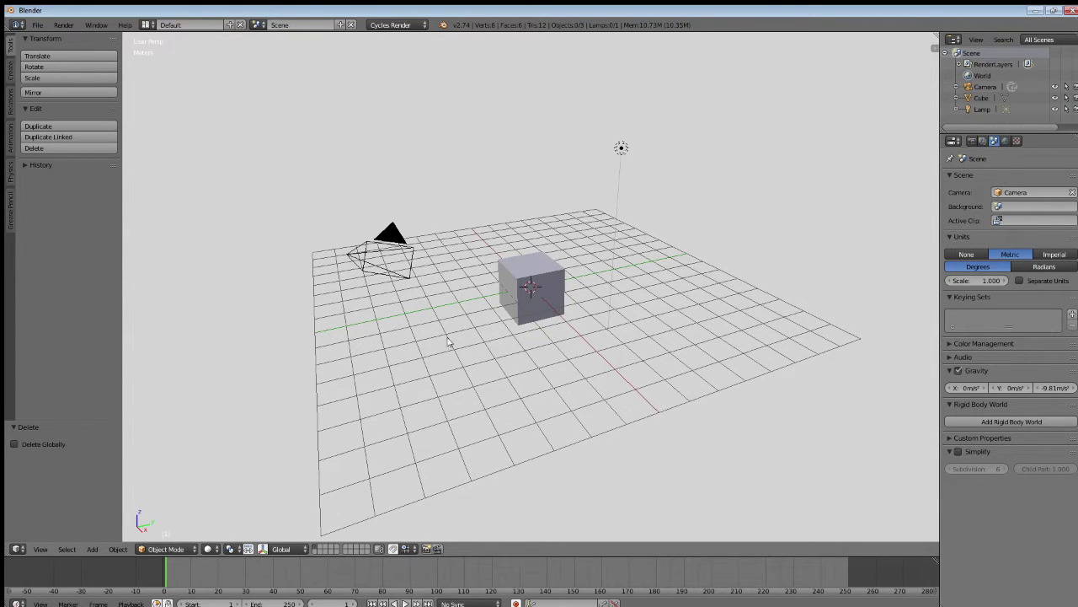
pyautogui.rightClick(518, 284)
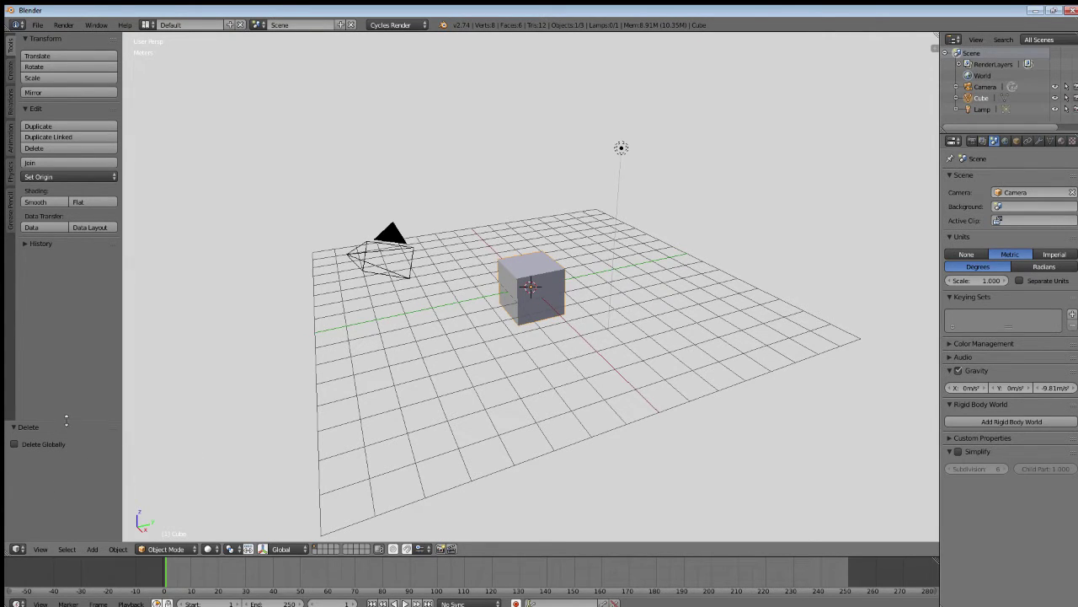
pyautogui.moveTo(67, 420); pyautogui.dragTo(88, 410)
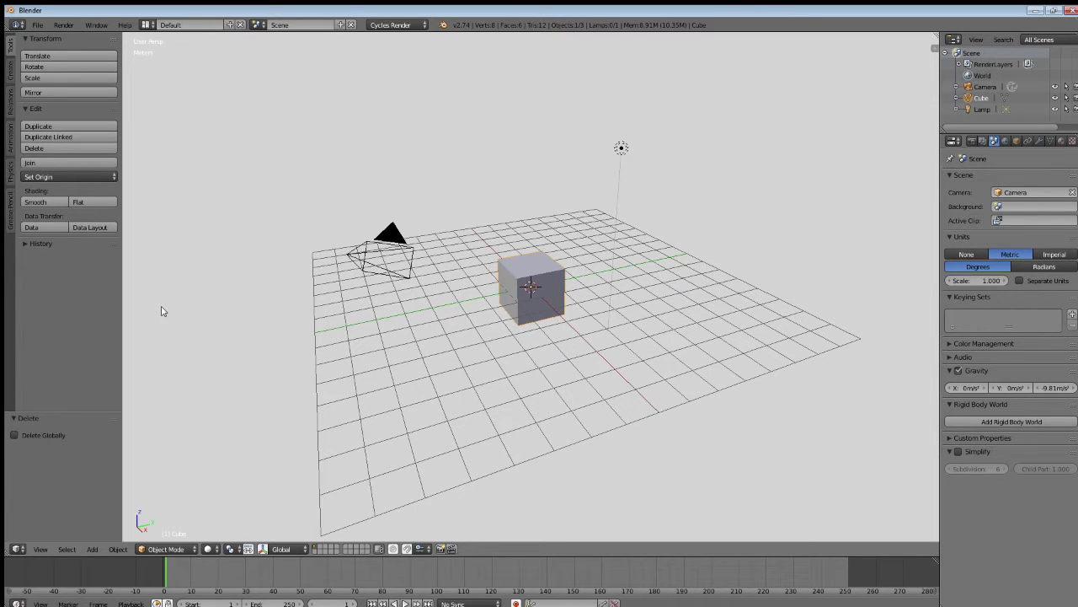
pyautogui.press('t')
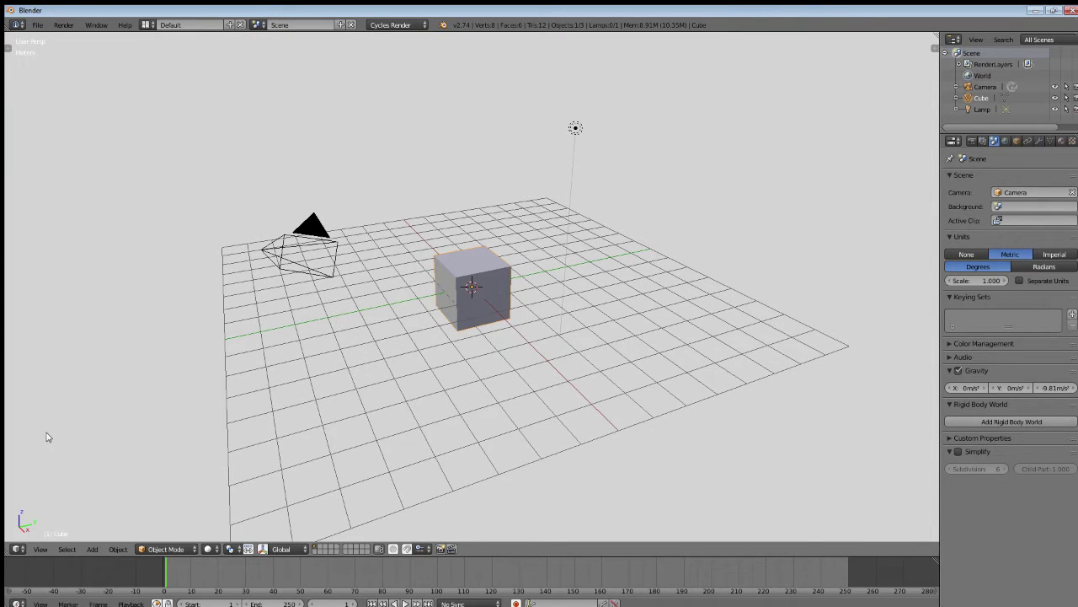
pyautogui.press('t')
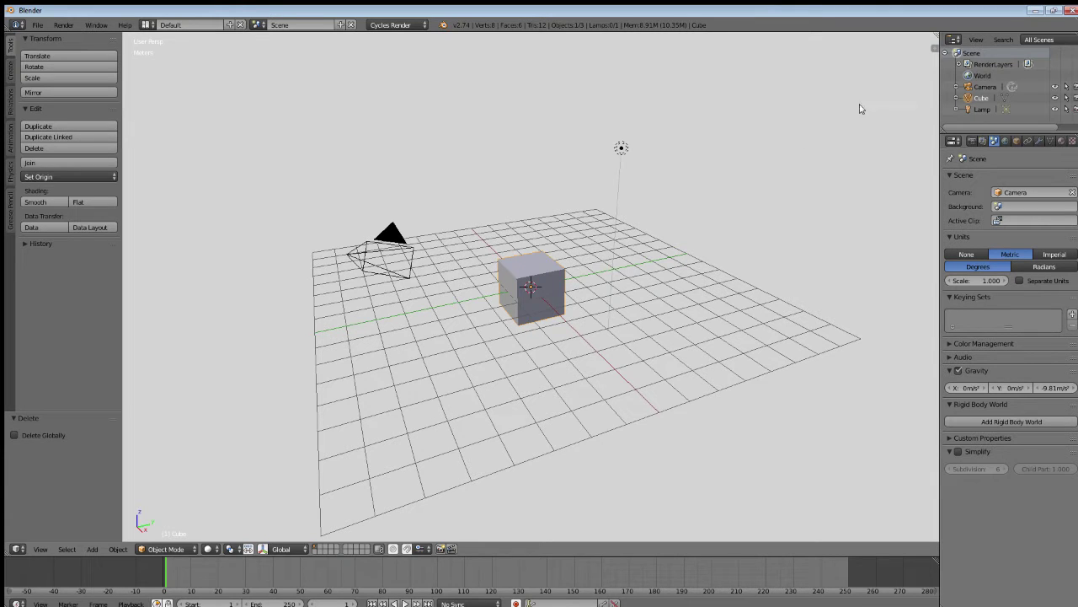
# Step: Show the 3D view's properties region, examine the cube's transform, Grease Pencil and view settings, and hide the region again
pyautogui.click(933, 48)
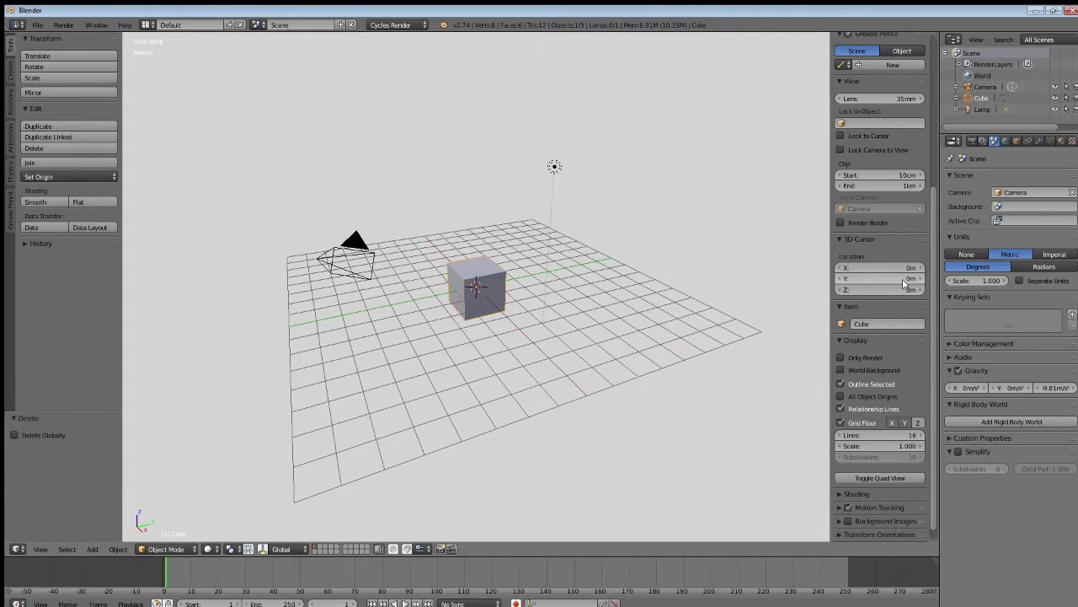
pyautogui.scroll(5, 908, 283)
pyautogui.scroll(4, 904, 285)
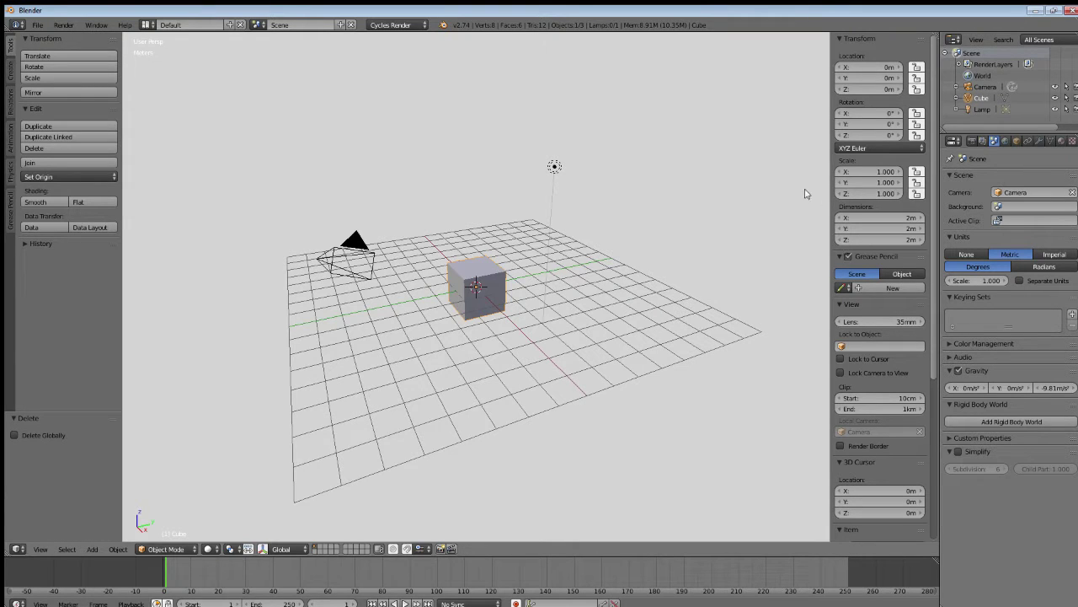
pyautogui.click(849, 256)
pyautogui.scroll(-1, 883, 237)
pyautogui.scroll(1, 884, 239)
pyautogui.scroll(-1, 883, 238)
pyautogui.scroll(1, 884, 239)
pyautogui.press('n')
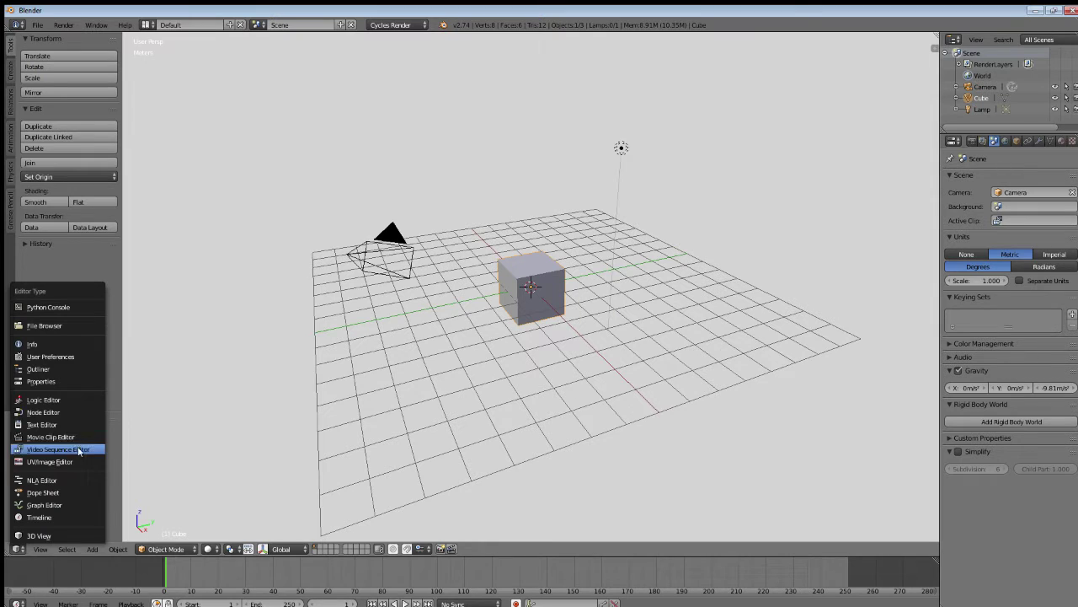
# Step: Look through the available editor types and the 3D view's View, Add and Object commands
pyautogui.click(112, 462)
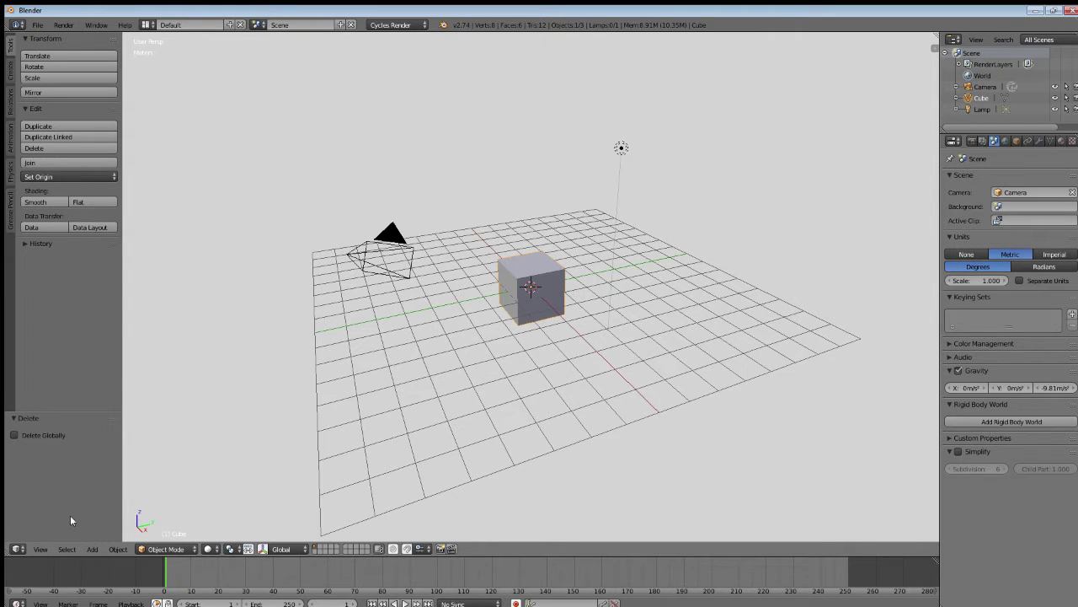
pyautogui.click(45, 548)
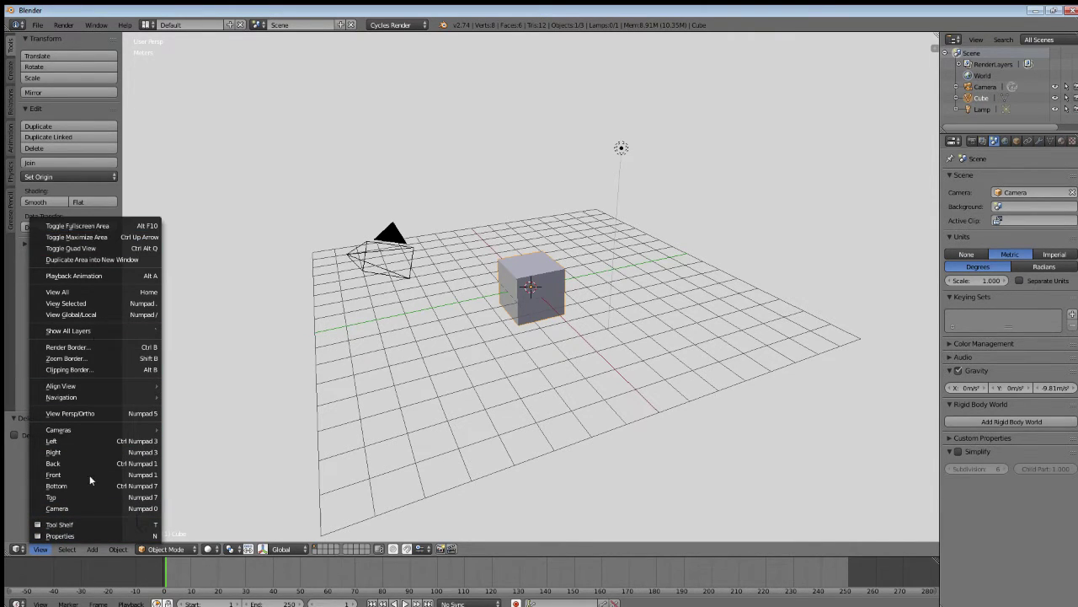
pyautogui.moveTo(73, 551)
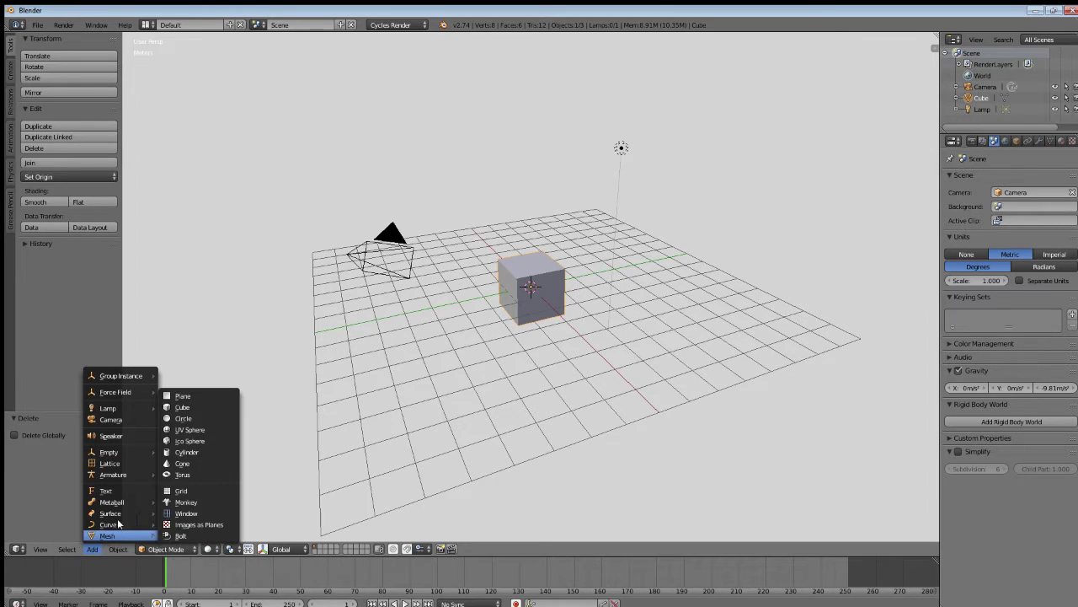
pyautogui.moveTo(125, 387)
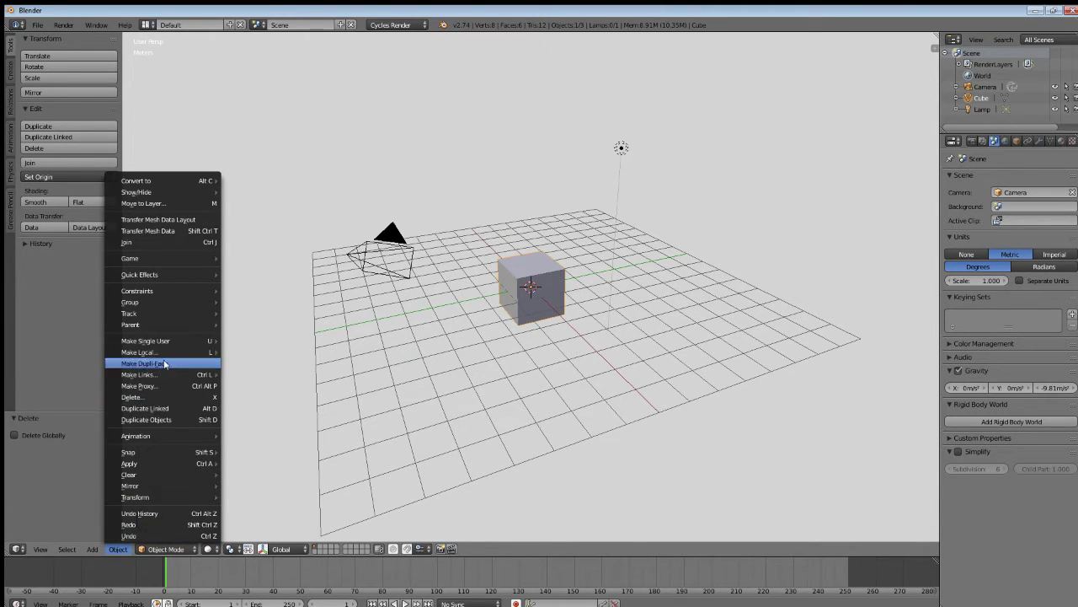
pyautogui.moveTo(184, 182)
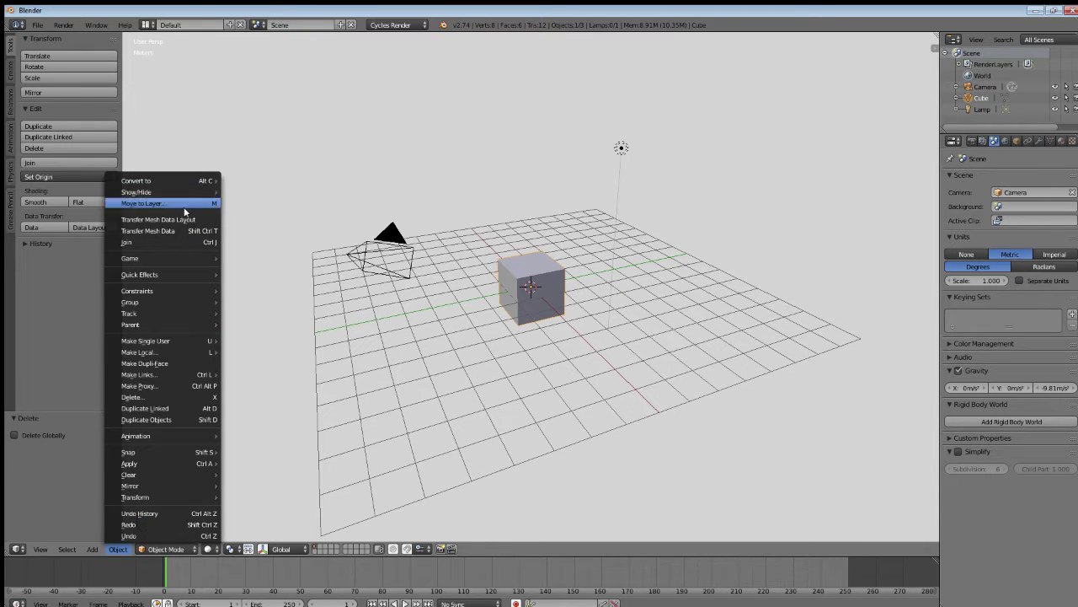
# Step: Check the list of interaction modes and toggle the cube into Edit Mode and back to Object Mode
pyautogui.click(167, 549)
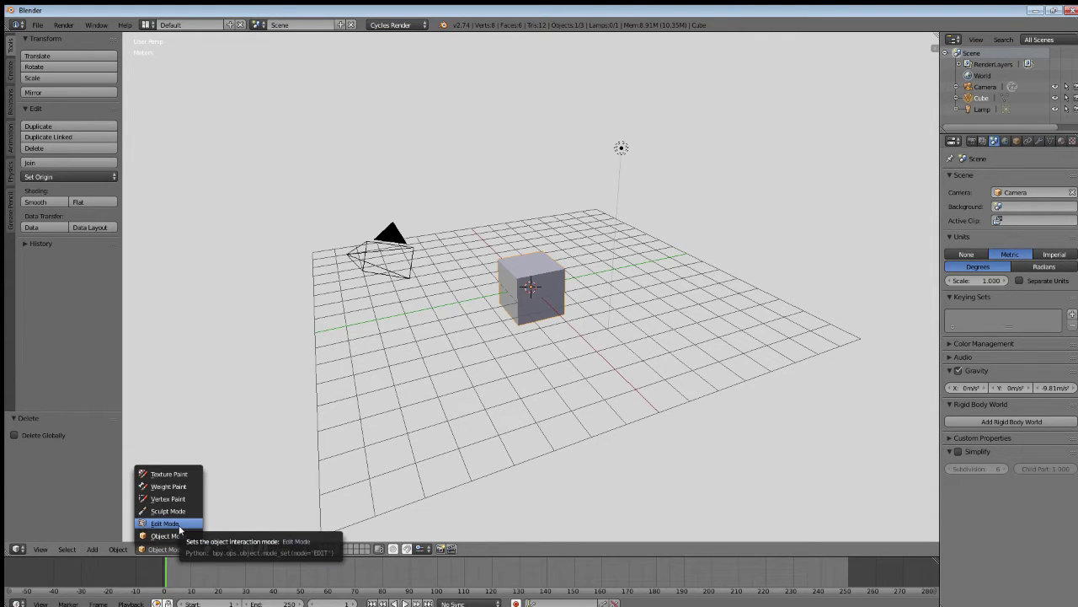
pyautogui.click(219, 529)
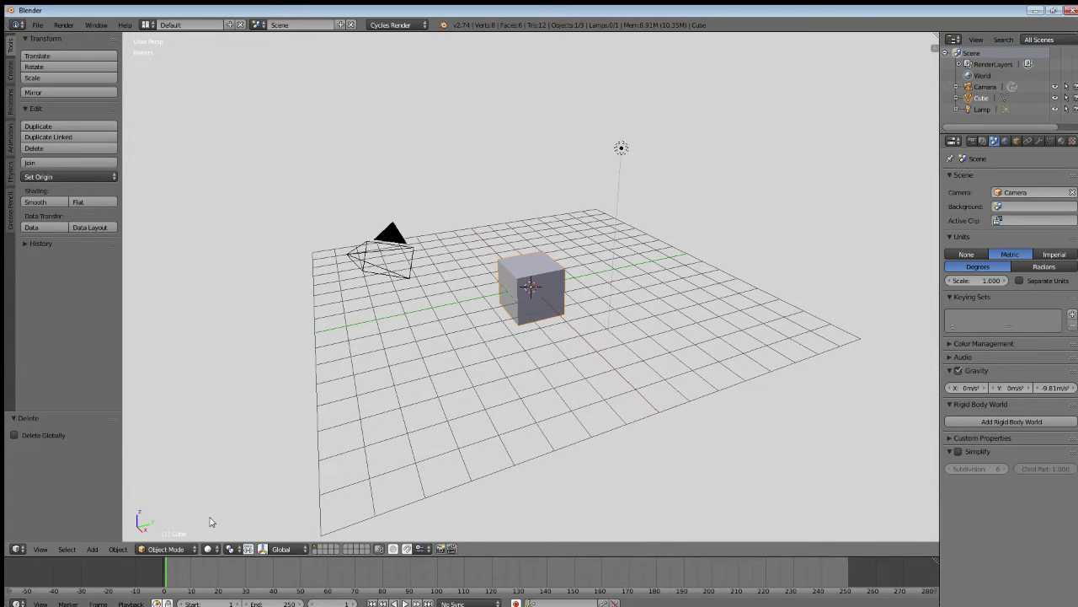
pyautogui.press('Tab')
pyautogui.press('Tab')
# Step: Preview the cube in Wireframe viewport shading and return to Solid shading
pyautogui.click(215, 549)
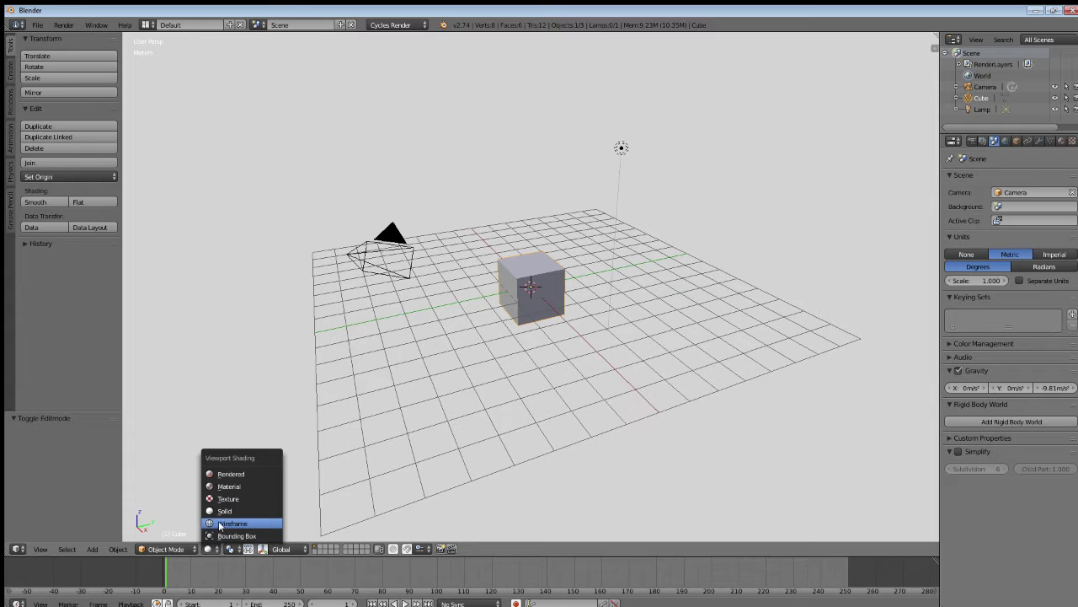
pyautogui.click(220, 524)
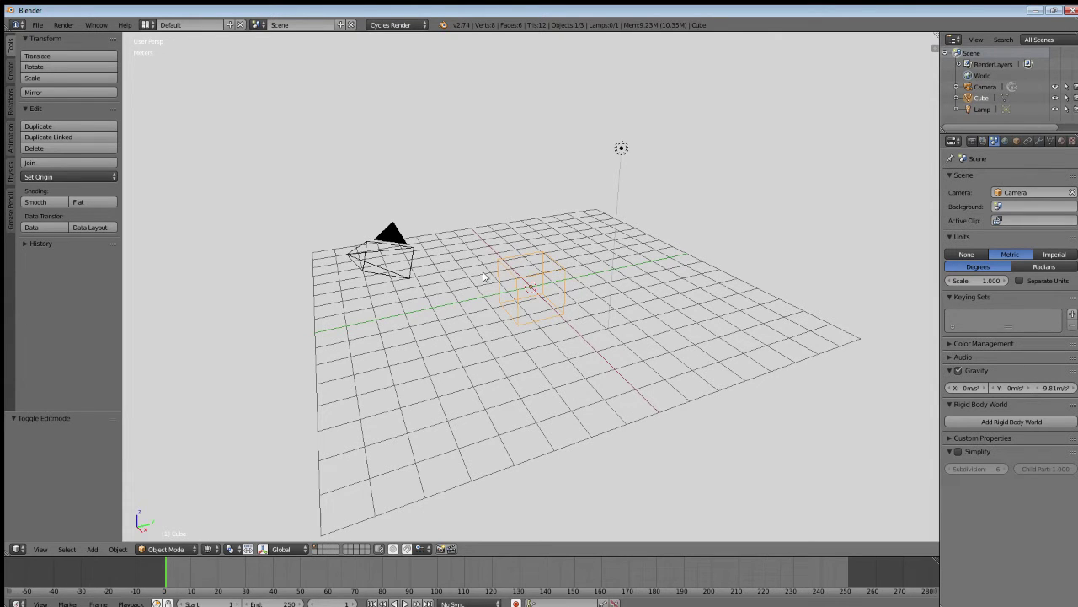
pyautogui.click(211, 548)
pyautogui.click(225, 511)
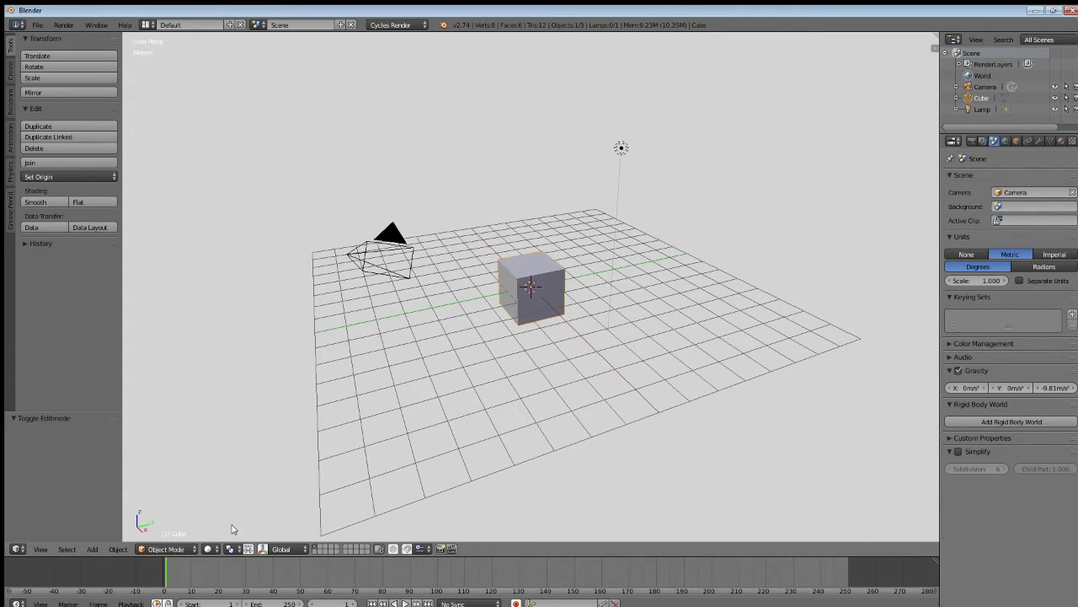
# Step: Preview the scene in Texture, Material and Rendered viewport shading, and switch back to Solid shading
pyautogui.click(212, 548)
pyautogui.click(227, 499)
pyautogui.click(212, 549)
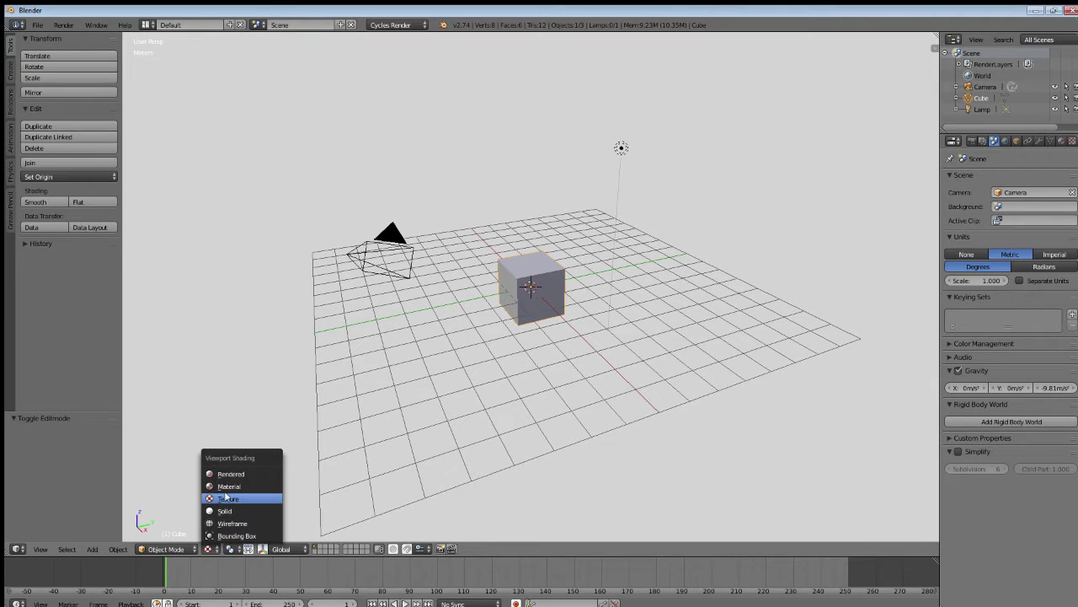
pyautogui.click(227, 487)
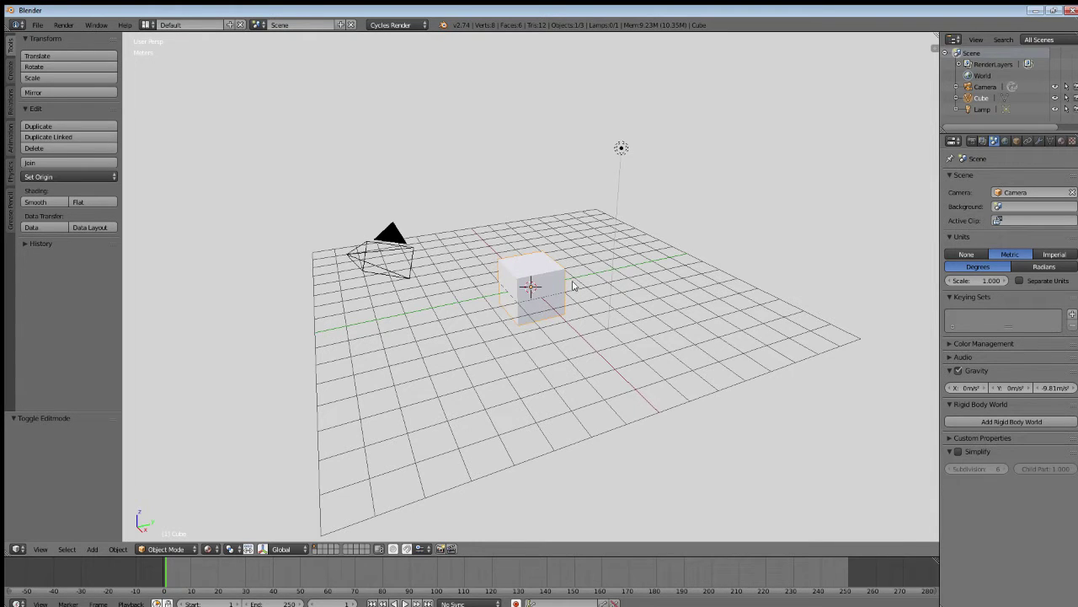
pyautogui.click(209, 549)
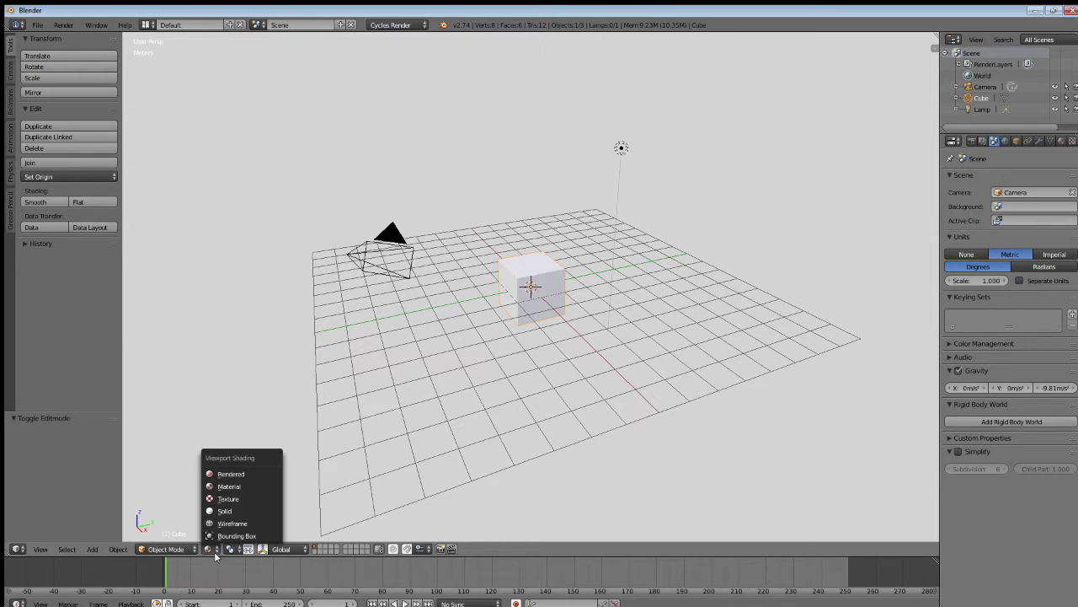
pyautogui.click(241, 472)
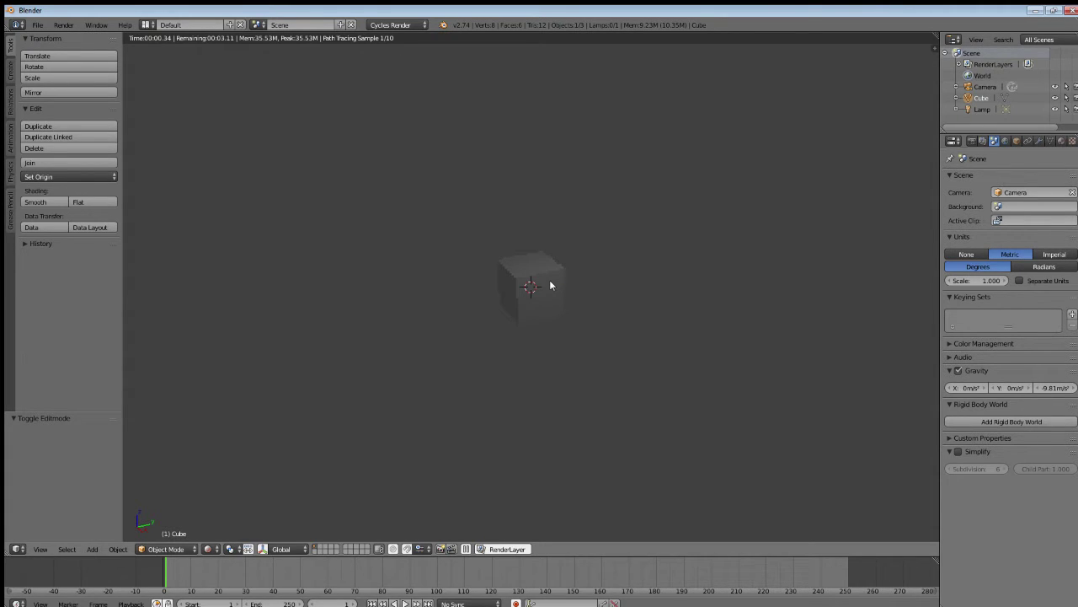
pyautogui.hotkey('shift', 'z')
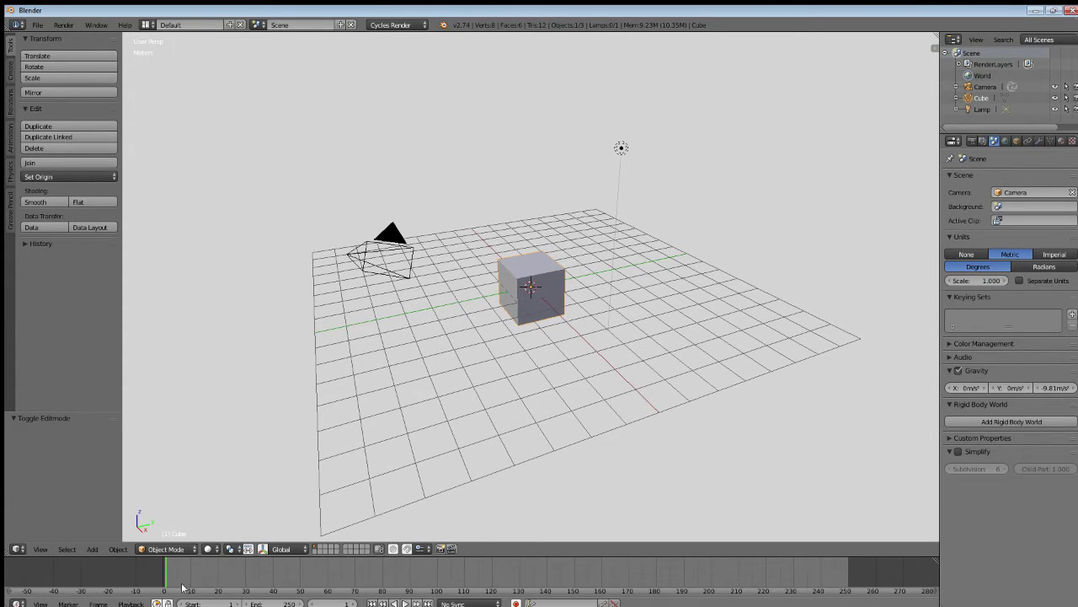
# Step: Scrub the timeline through several frames to the end of the animation range and back to its start
pyautogui.click(222, 575)
pyautogui.click(246, 573)
pyautogui.click(273, 575)
pyautogui.click(848, 569)
pyautogui.moveTo(847, 571); pyautogui.dragTo(168, 583)
# Step: Enlarge the timeline area slightly and join it into the 3D view so the 3D view takes over its space
pyautogui.click(18, 603)
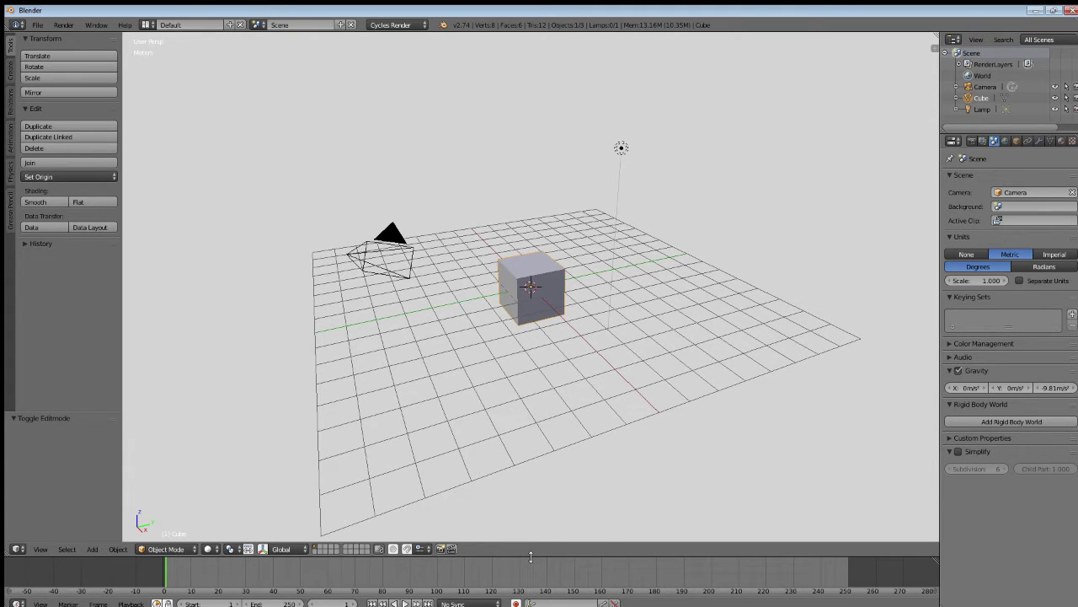
pyautogui.moveTo(531, 556)
pyautogui.mouseDown()
pyautogui.moveTo(530, 382)
pyautogui.moveTo(542, 541)
pyautogui.mouseUp()
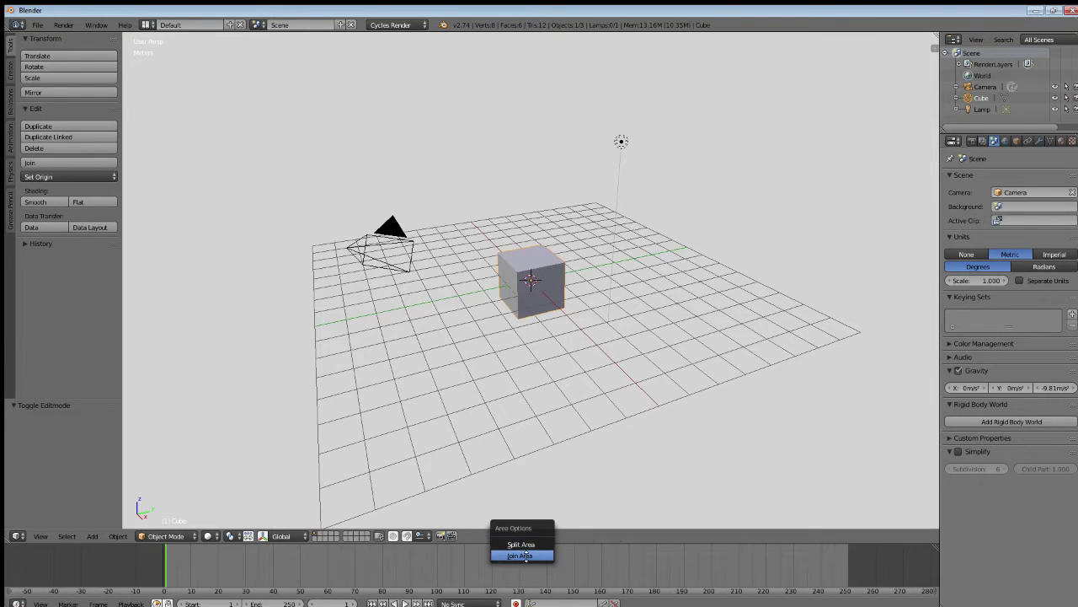
pyautogui.click(522, 555)
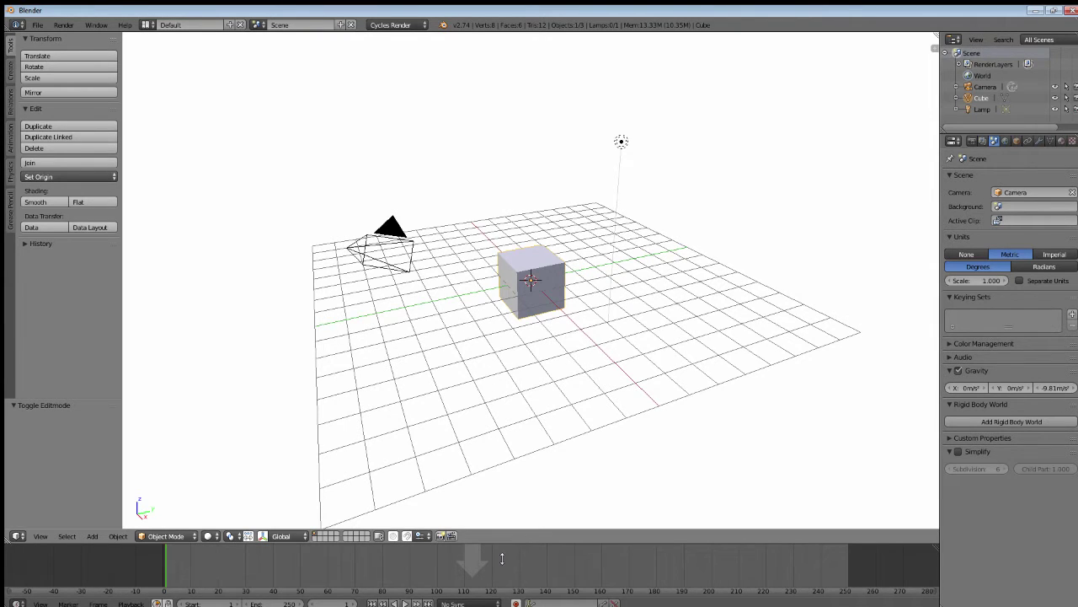
pyautogui.click(502, 557)
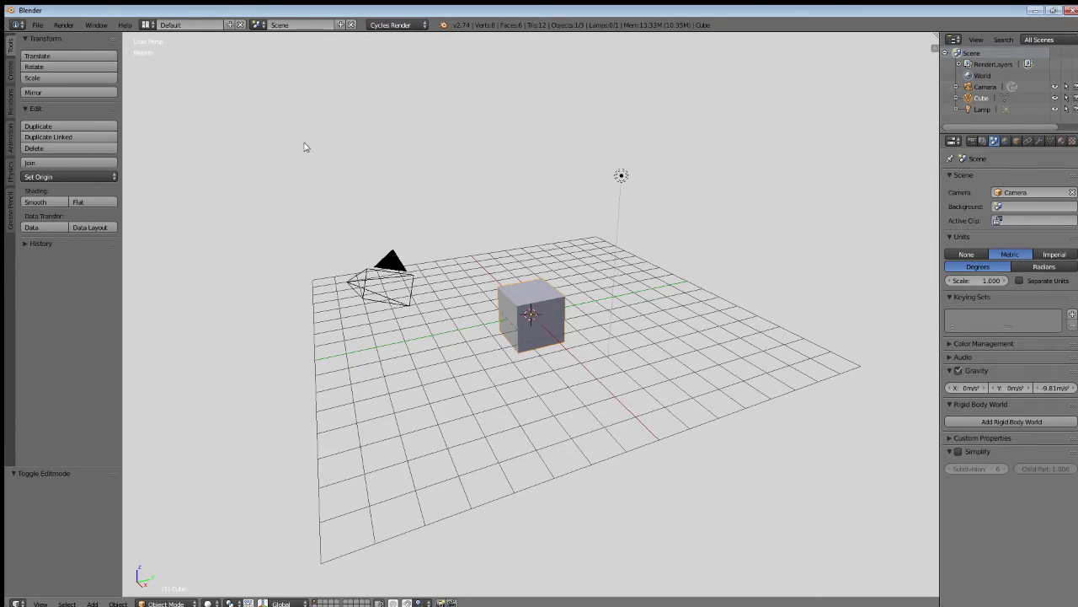
# Step: Preview the 3D View Full and Animation screen layouts
pyautogui.click(155, 28)
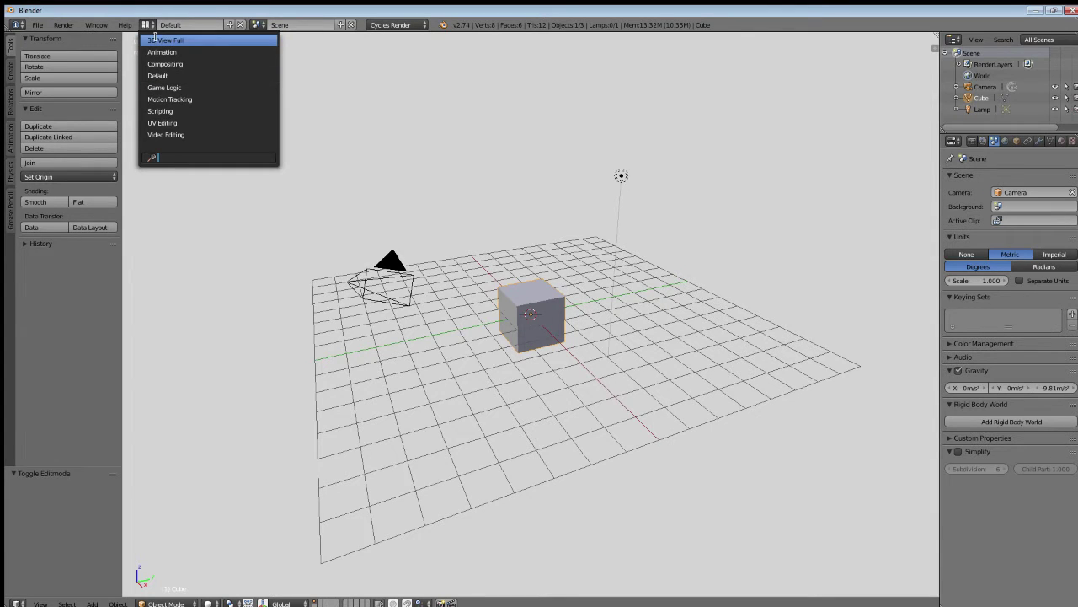
pyautogui.click(156, 39)
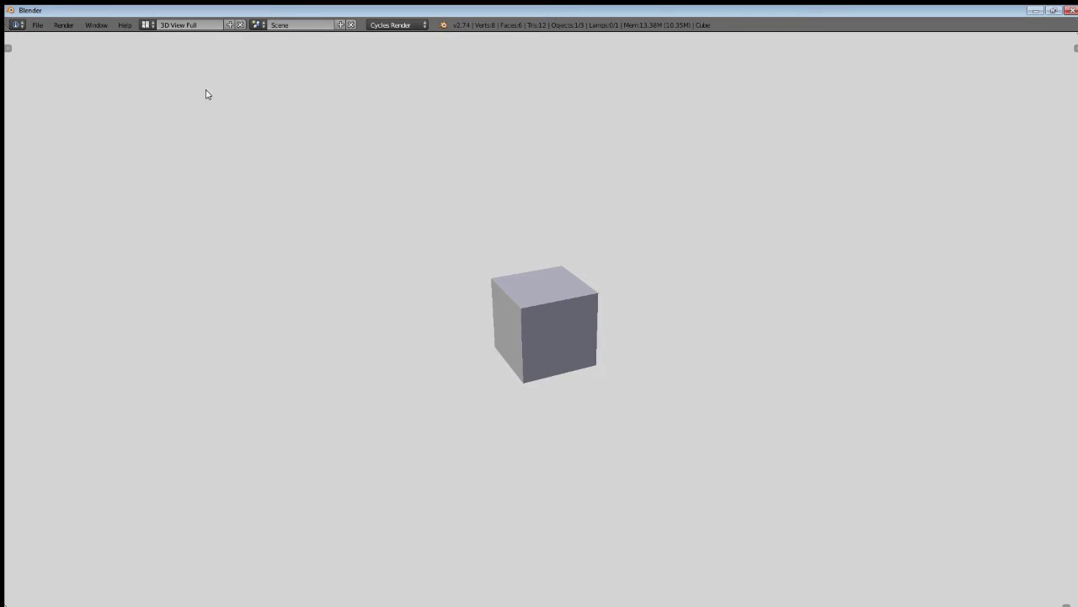
pyautogui.click(152, 27)
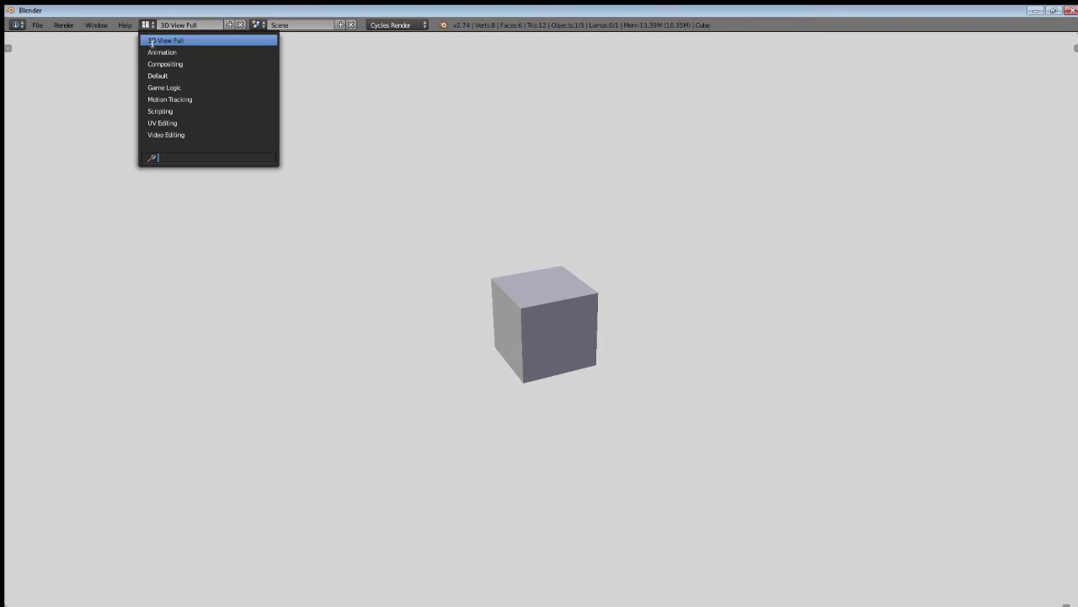
pyautogui.click(152, 51)
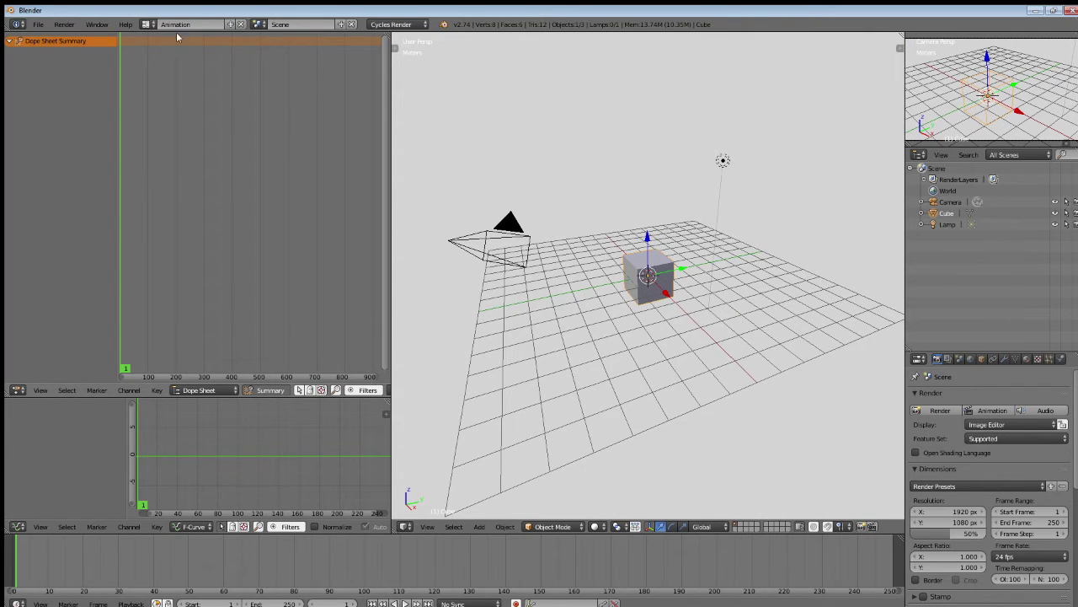
# Step: Preview the cube's material nodes in the Compositing screen layout and return to the Default layout
pyautogui.click(147, 24)
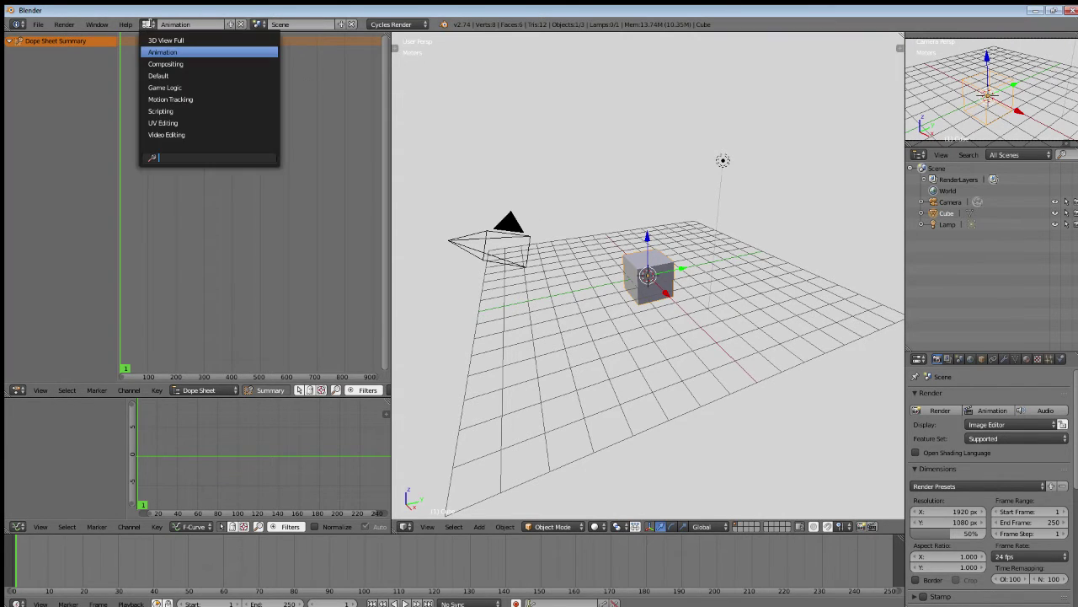
pyautogui.click(165, 64)
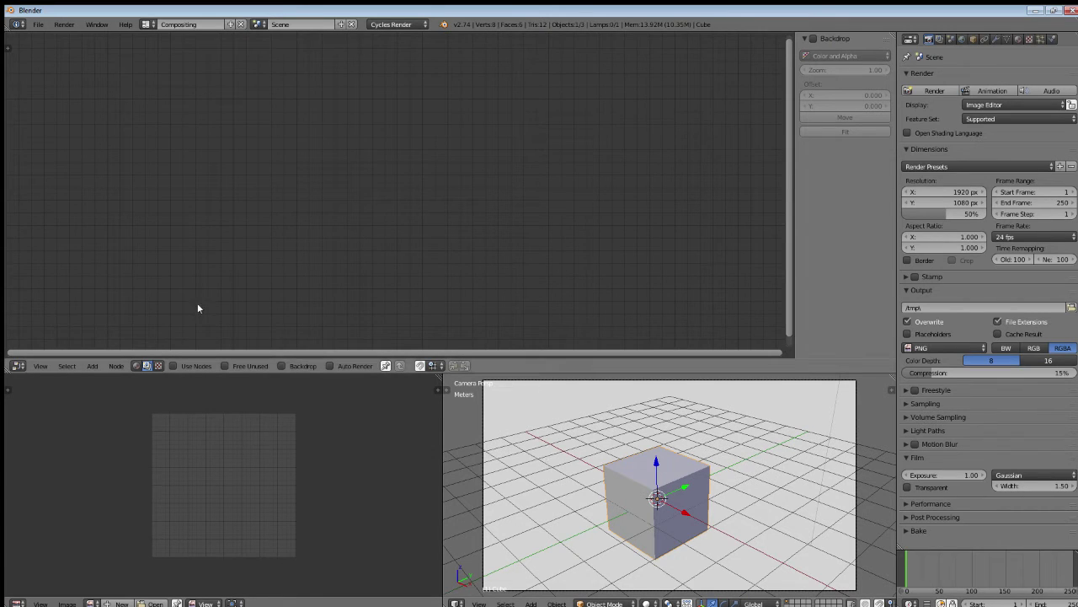
pyautogui.click(136, 365)
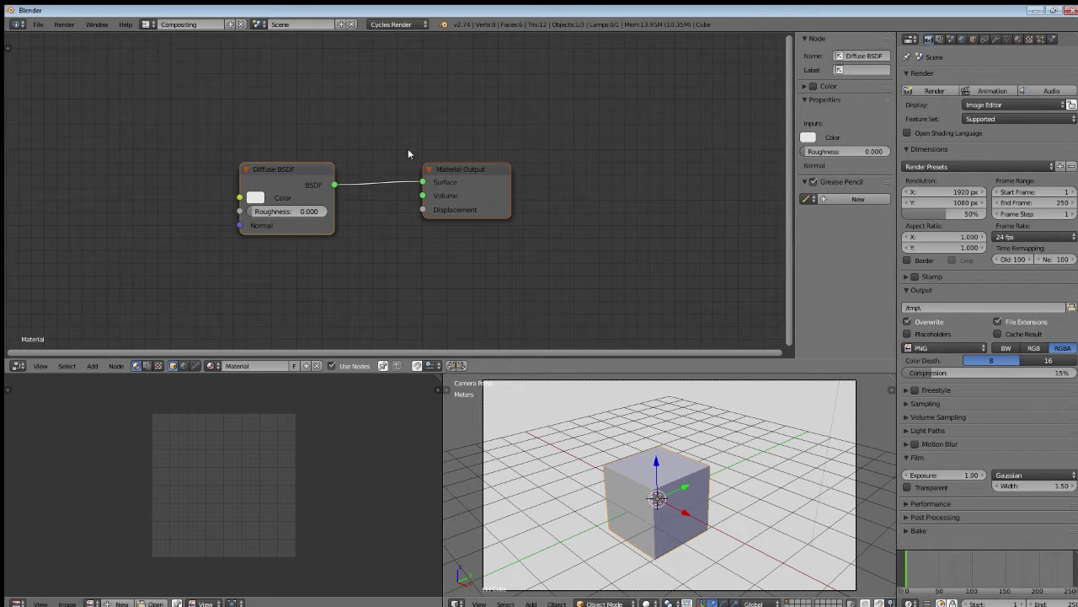
pyautogui.click(150, 25)
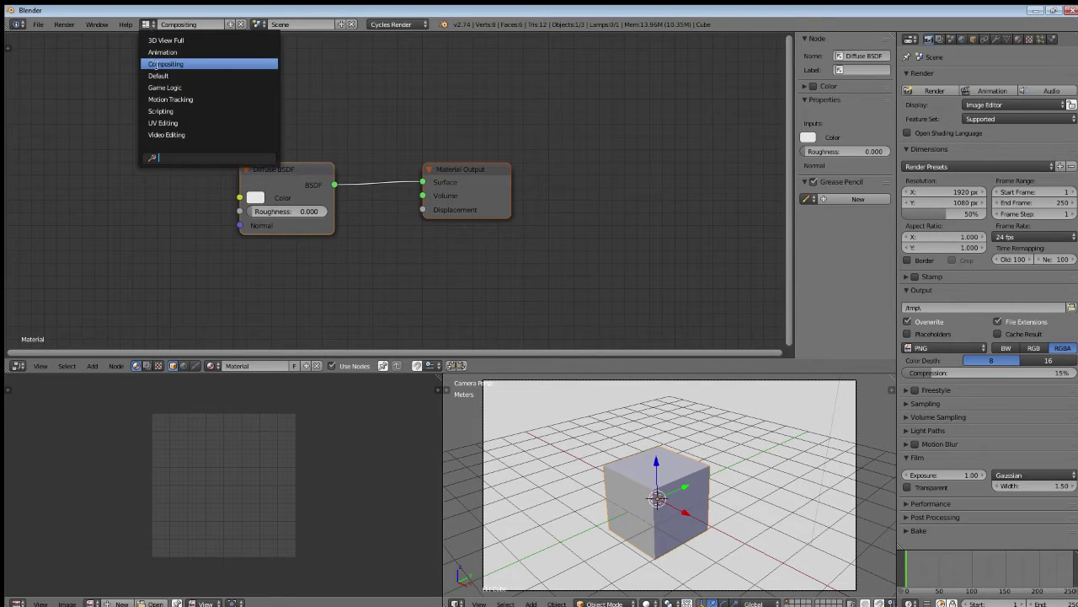
pyautogui.click(162, 75)
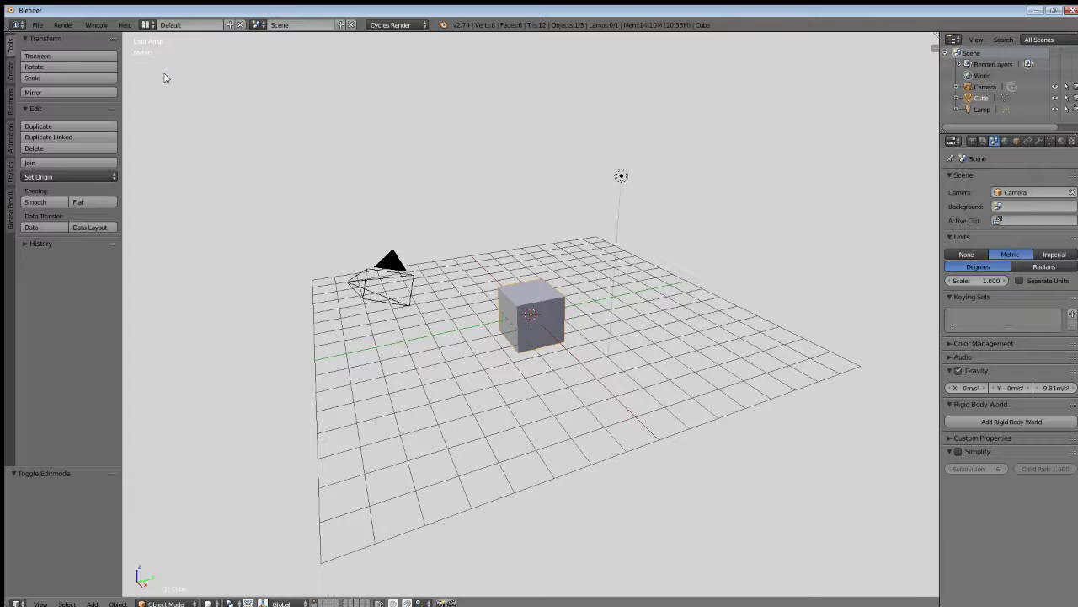
pyautogui.click(150, 24)
pyautogui.click(149, 24)
# Step: Open the User Preferences and display the Interface settings
pyautogui.click(39, 25)
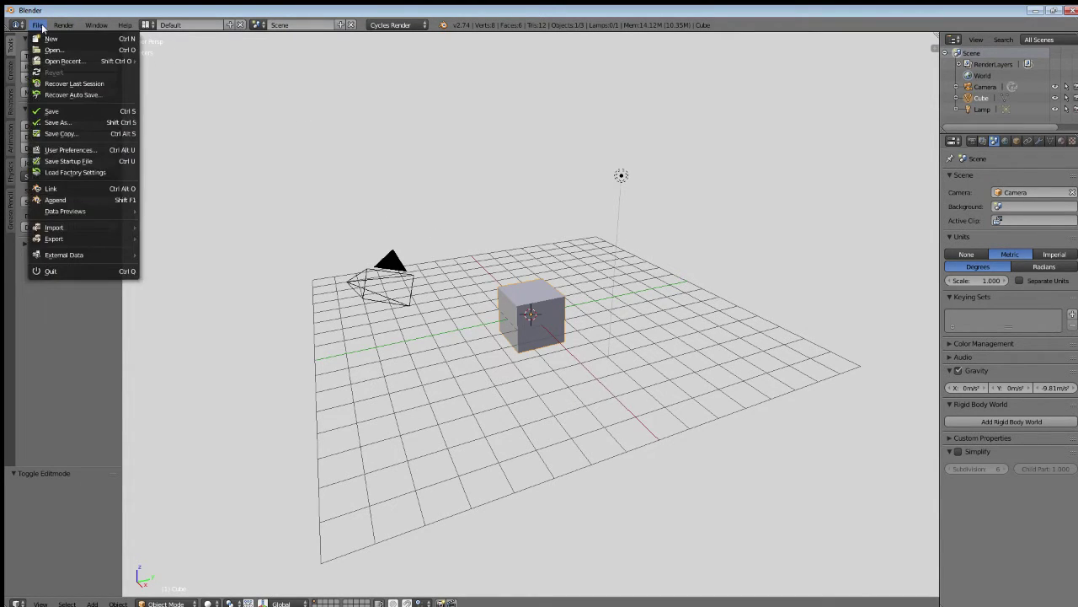
pyautogui.click(53, 153)
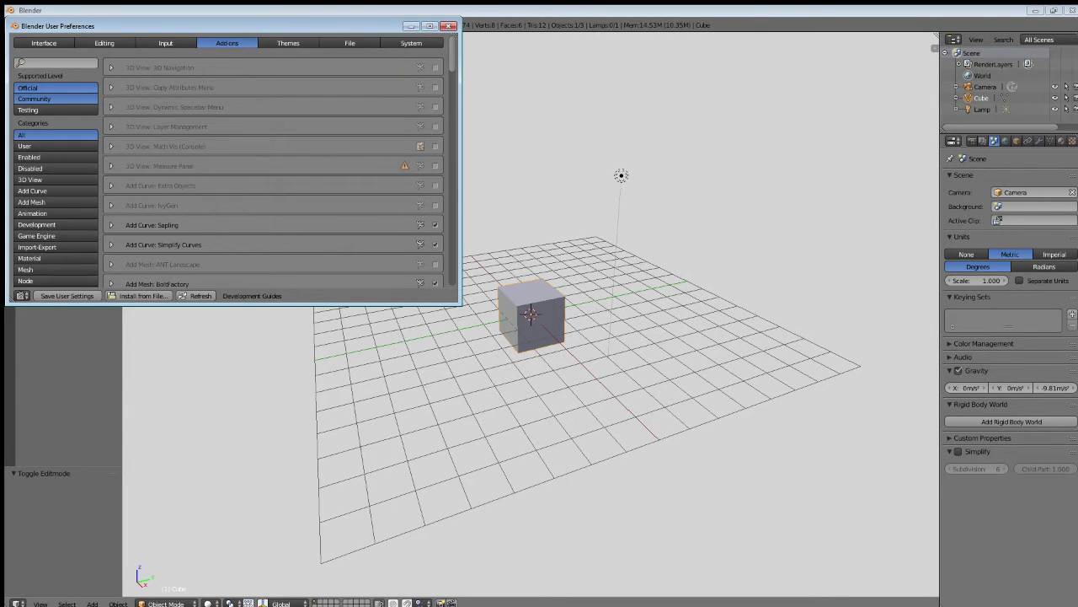
pyautogui.click(43, 43)
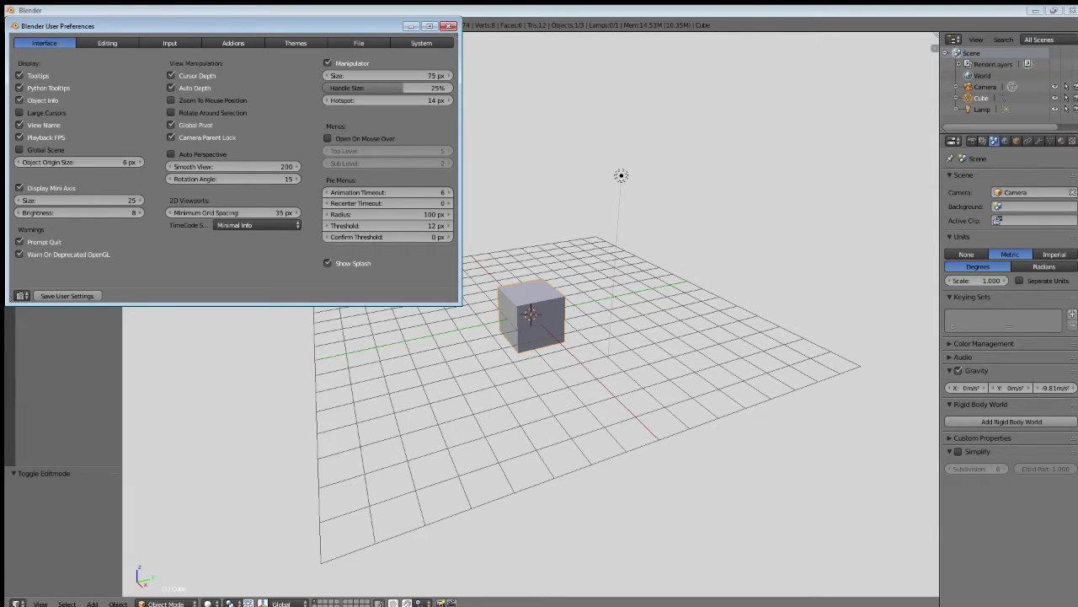
# Step: Look through the 3D View colour settings in the Themes preferences, down to the background and panel colours
pyautogui.click(296, 43)
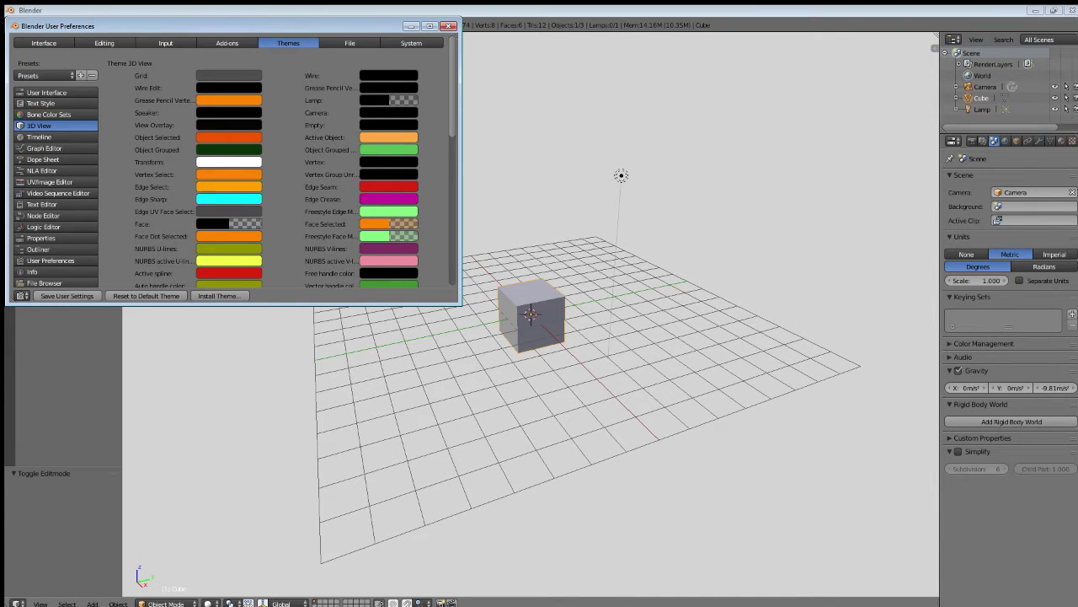
pyautogui.scroll(-8, 278, 168)
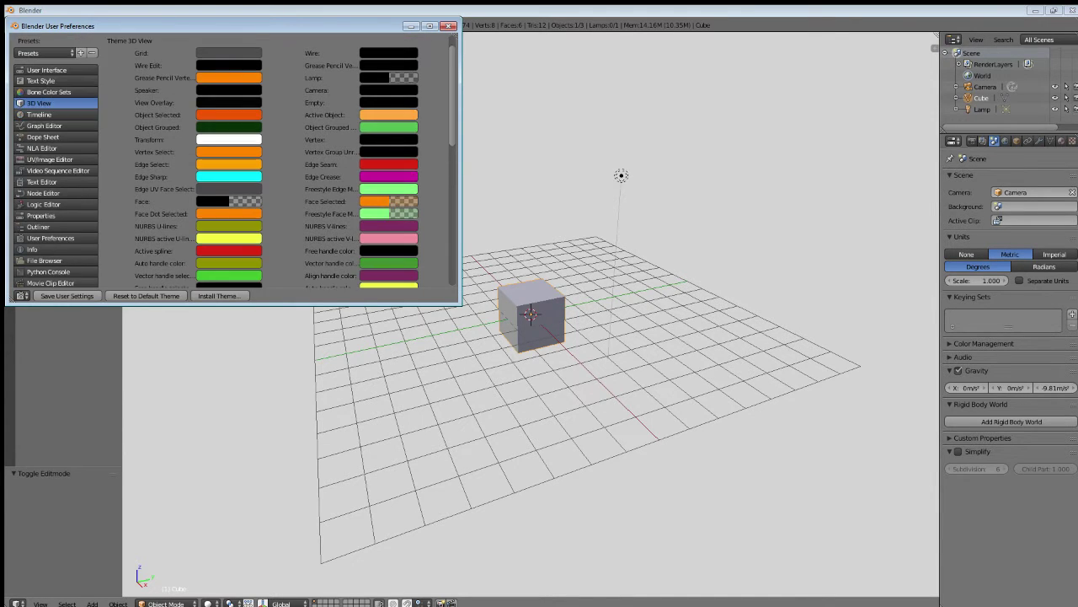
pyautogui.scroll(10, 278, 169)
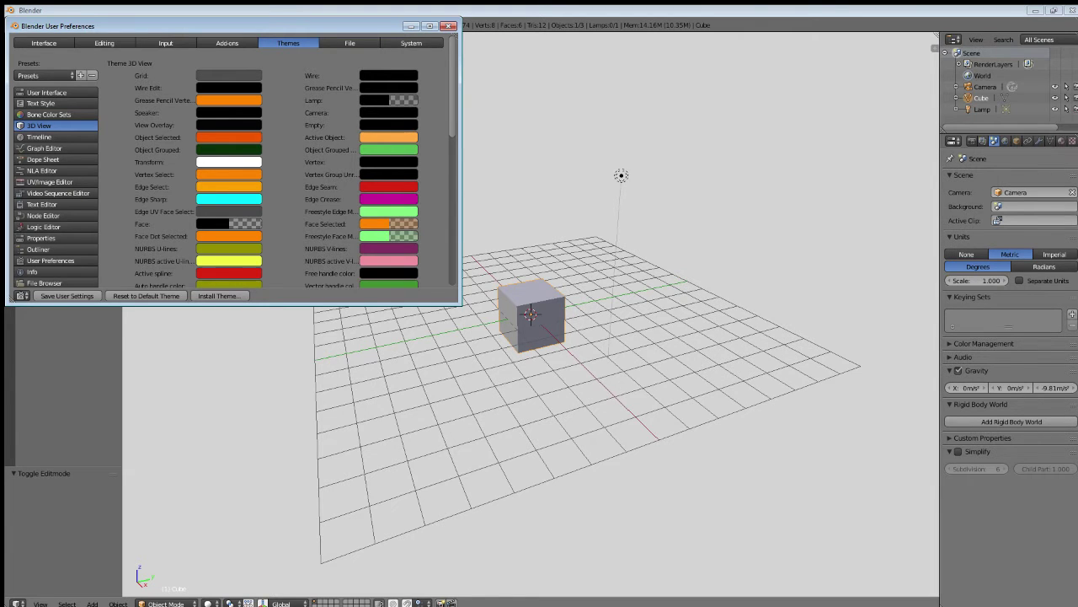
pyautogui.scroll(-6, 235, 161)
pyautogui.scroll(-4, 235, 162)
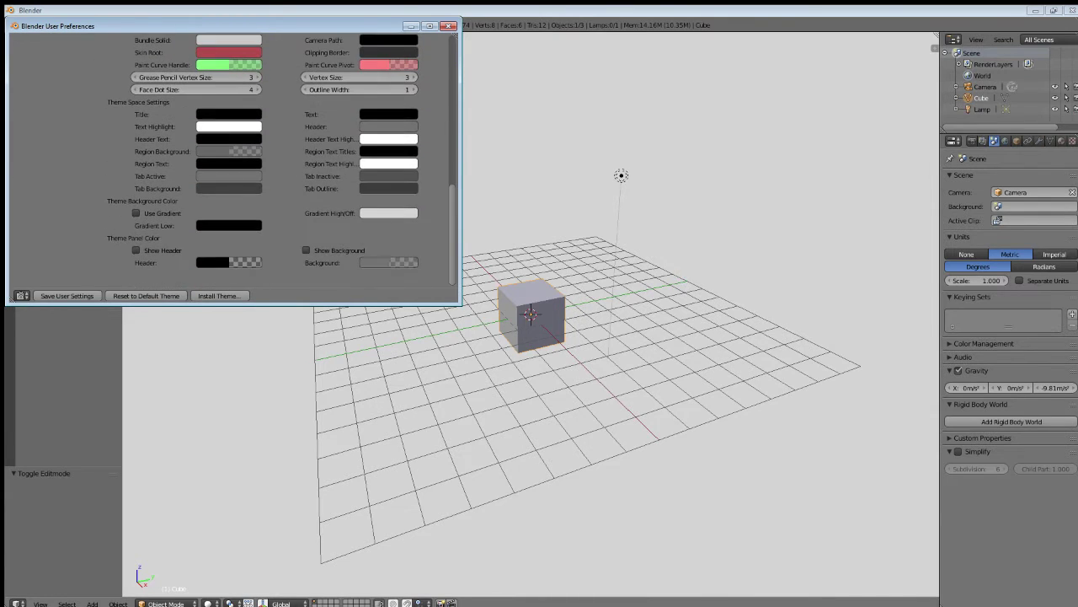
pyautogui.scroll(15, 235, 160)
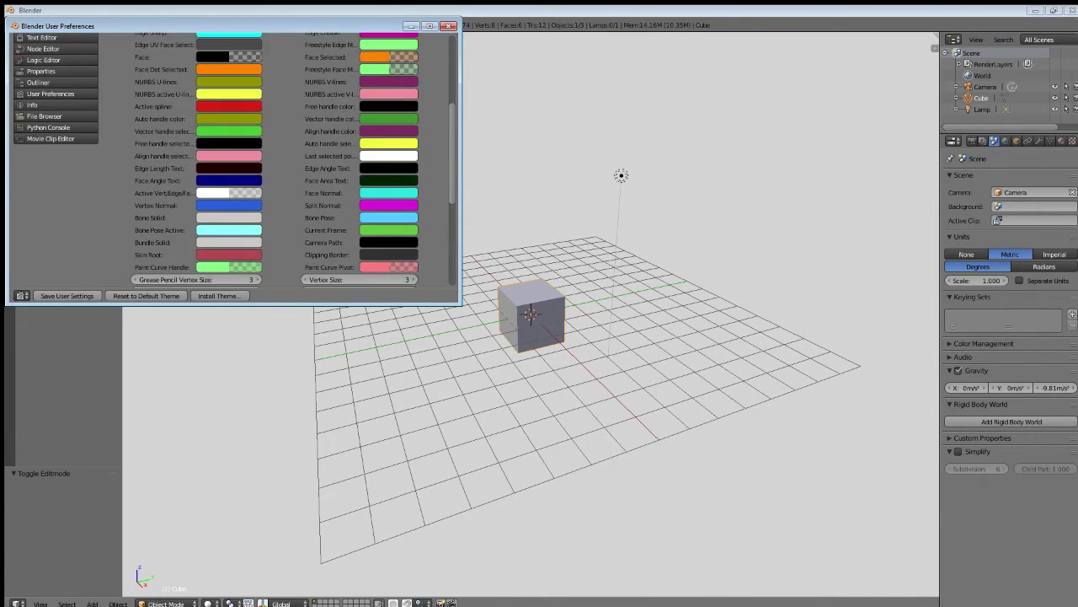
pyautogui.scroll(2, 235, 160)
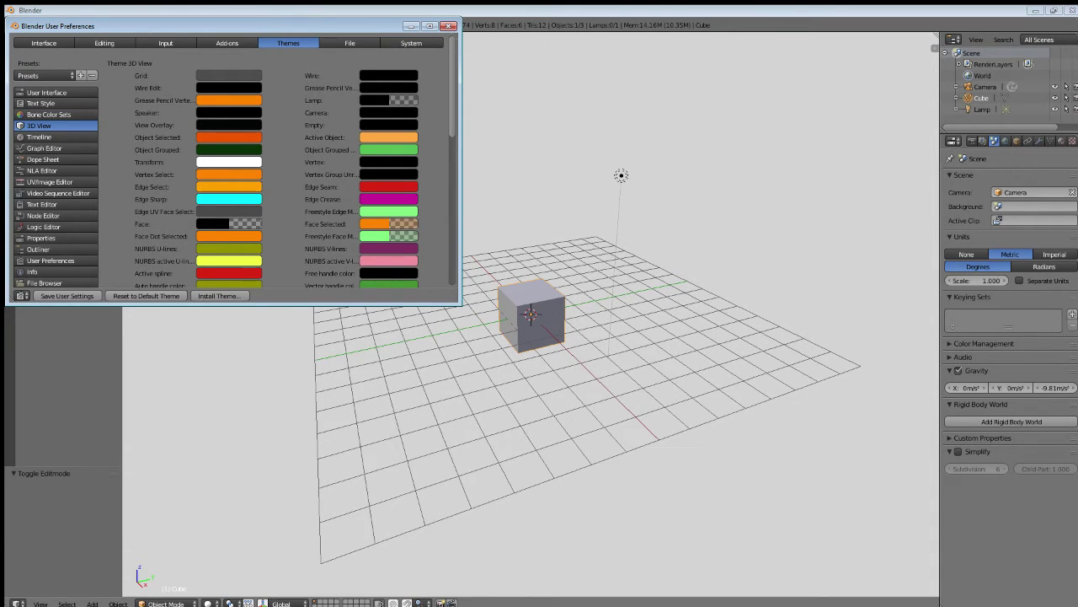
# Step: Examine the Window shortcuts in the Input preferences, and close the User Preferences after returning to the Interface settings
pyautogui.click(166, 43)
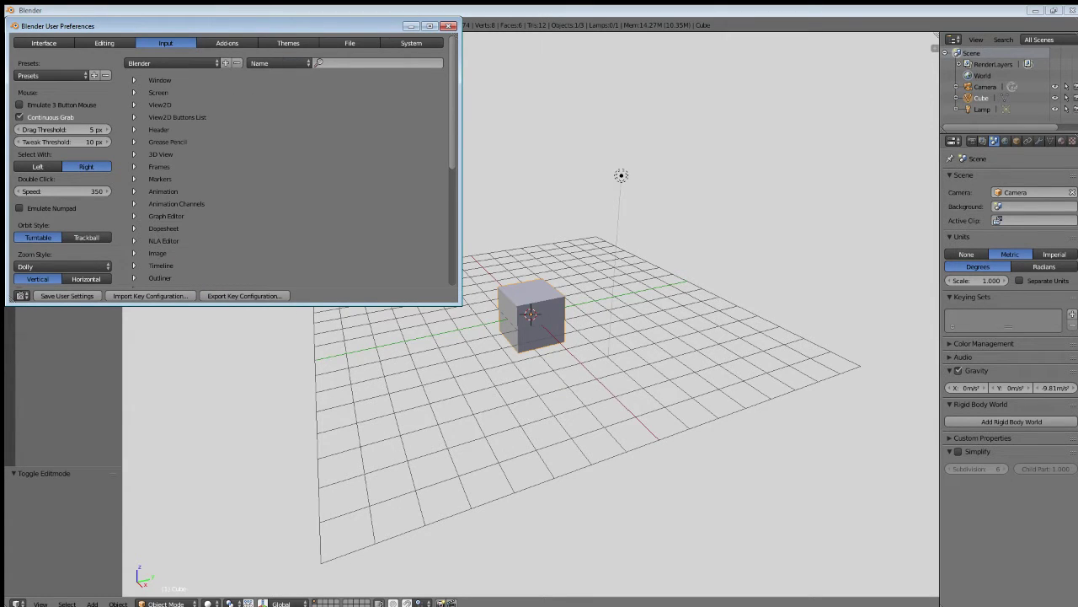
pyautogui.scroll(-8, 232, 160)
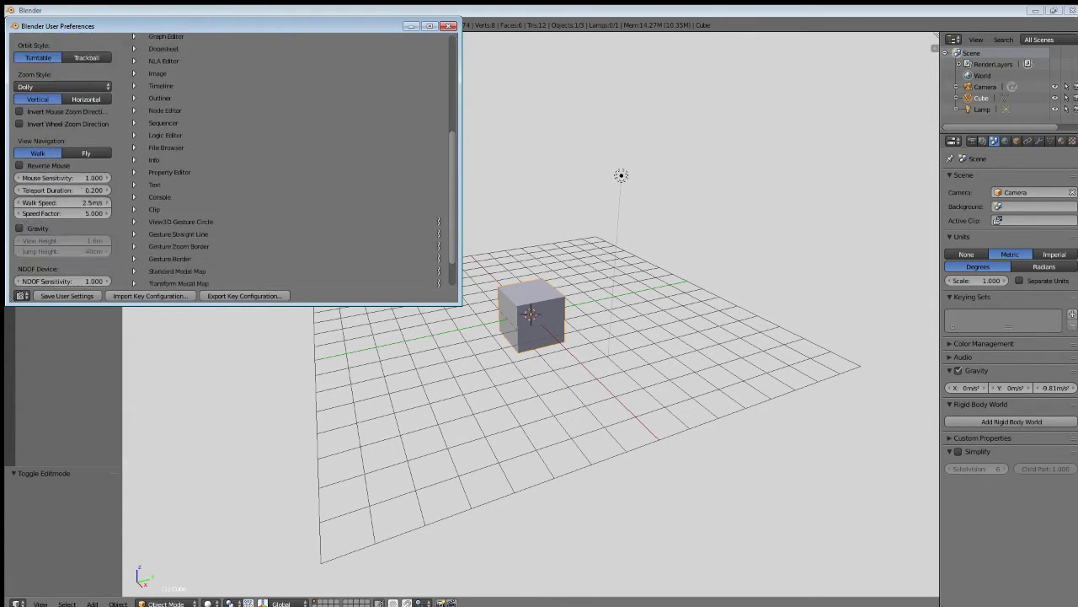
pyautogui.scroll(8, 232, 160)
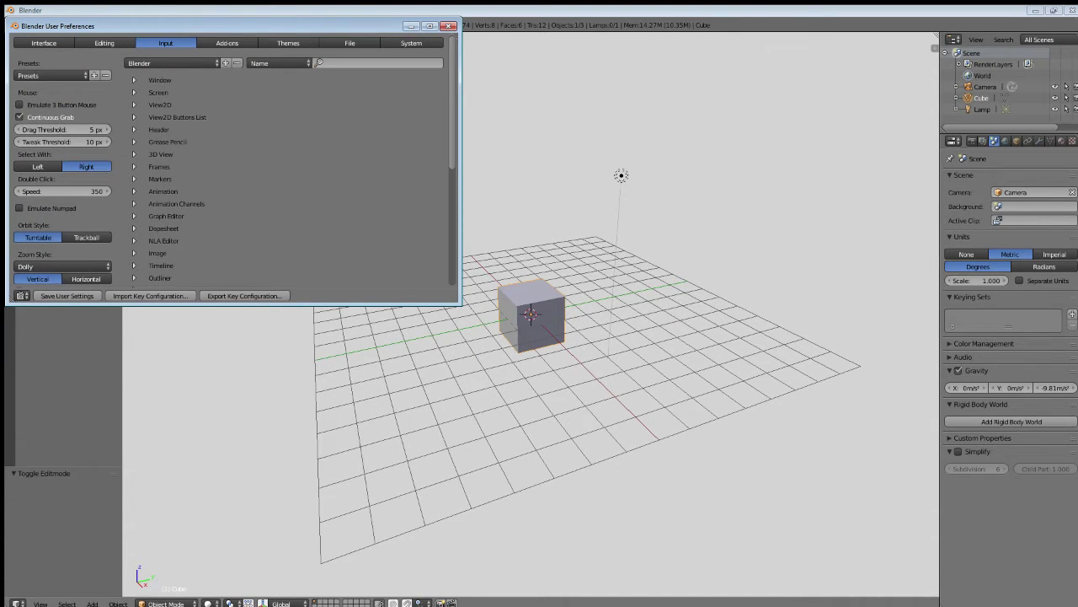
pyautogui.click(135, 79)
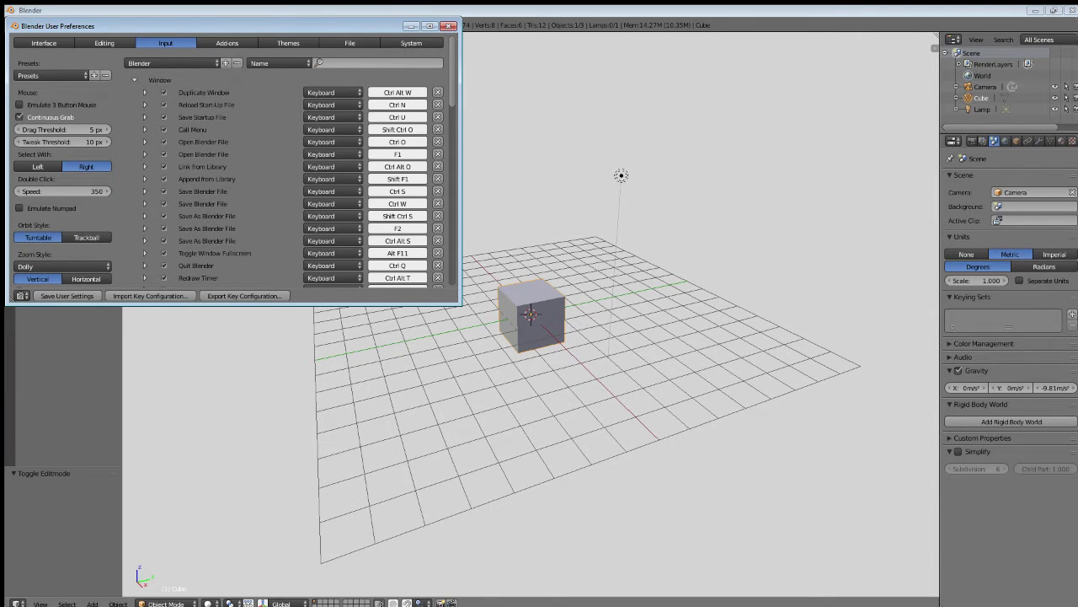
pyautogui.scroll(-4, 232, 160)
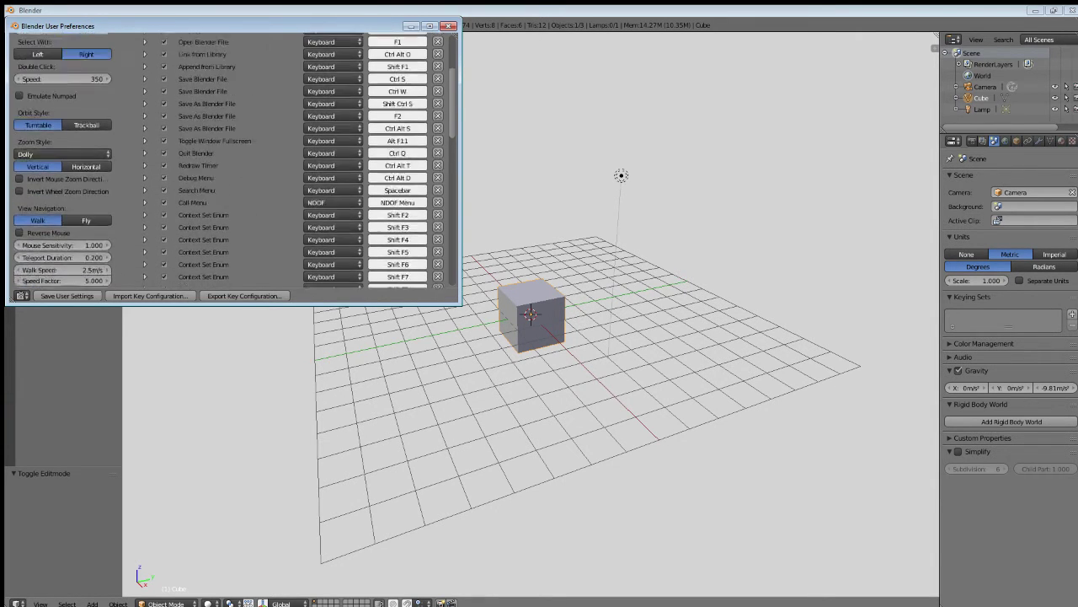
pyautogui.scroll(4, 231, 160)
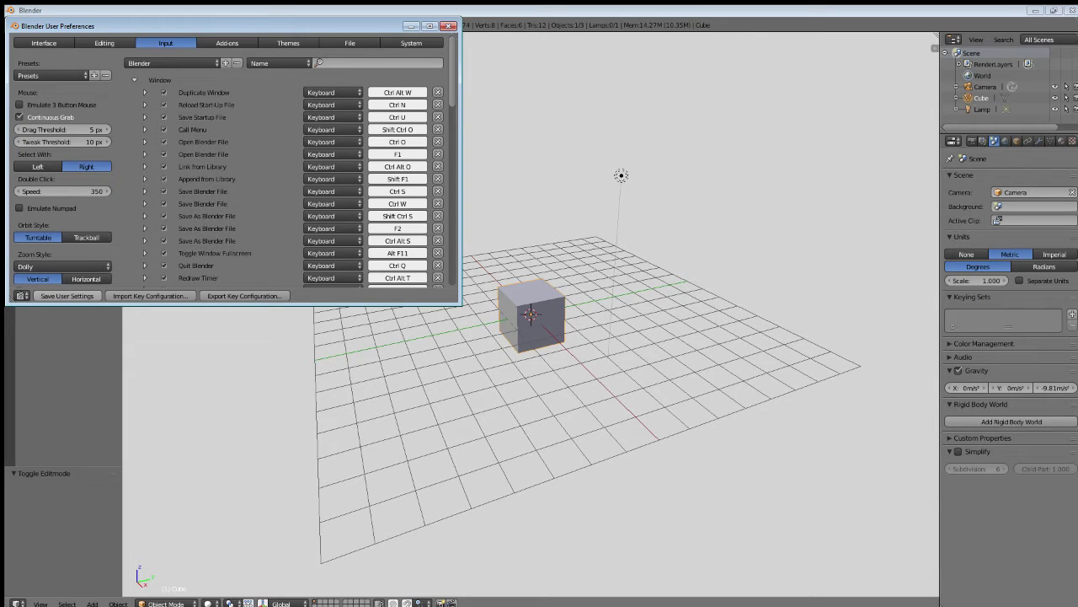
pyautogui.click(43, 43)
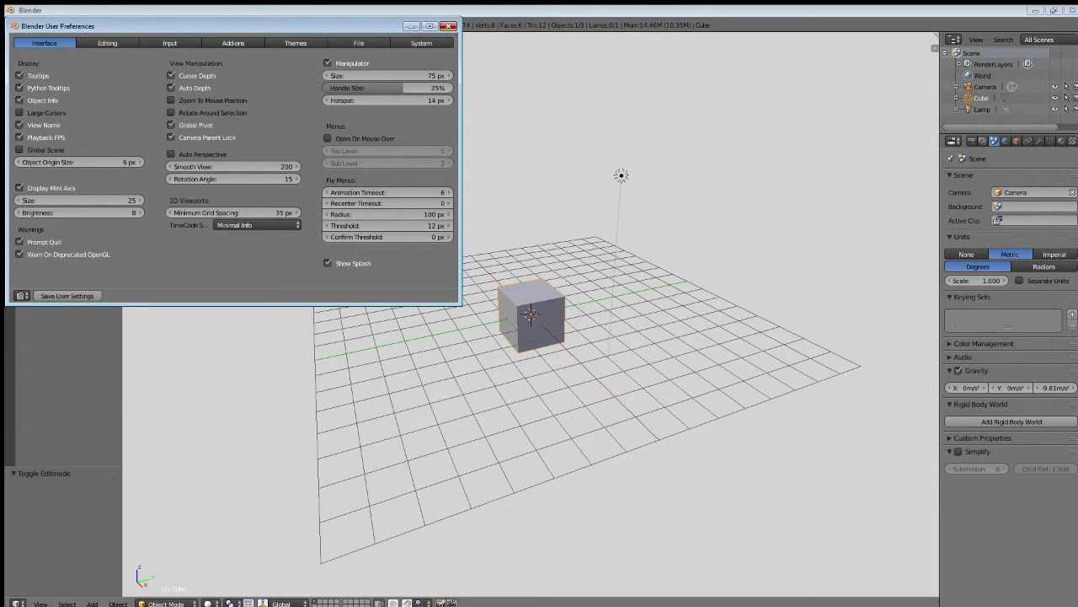
pyautogui.click(449, 26)
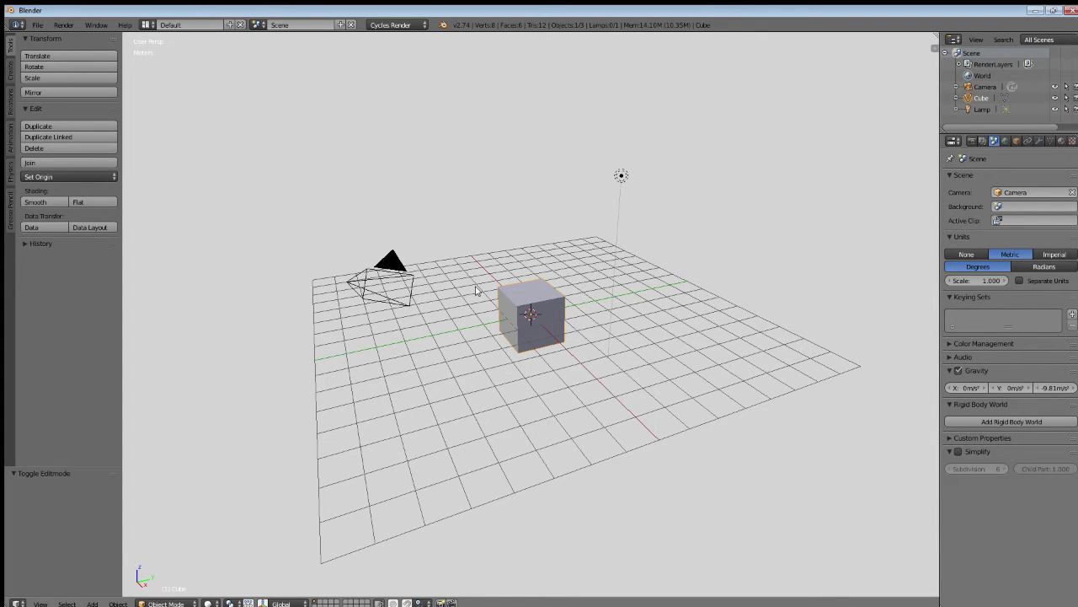
# Step: Orbit and pan the 3D view to a near-frontal view of the cube, and zoom in and out on it
pyautogui.moveTo(476, 290); pyautogui.dragTo(510, 277, button='middle')
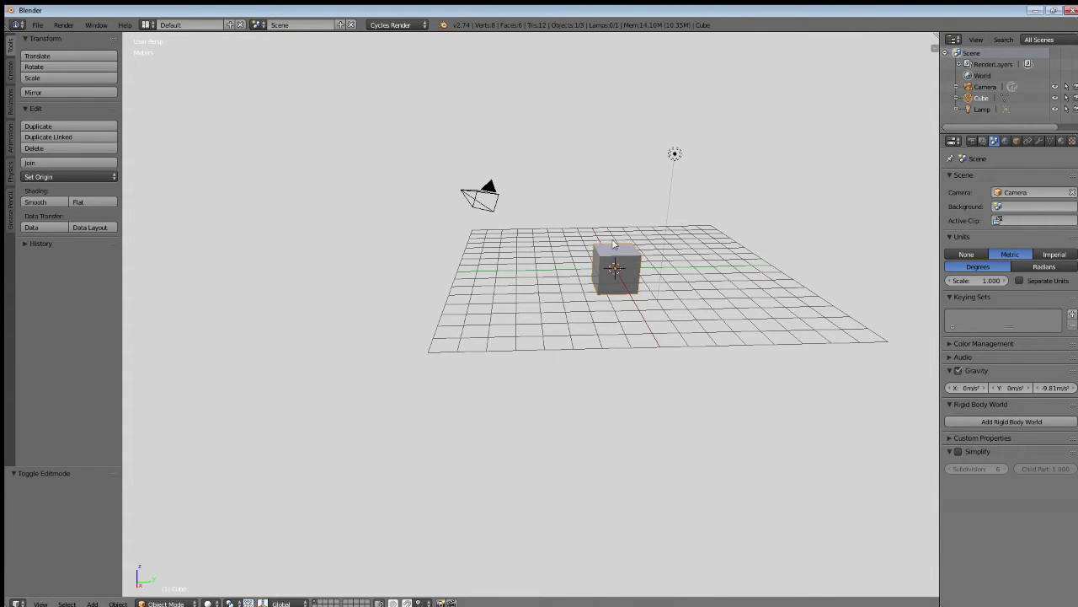
pyautogui.keyDown('shift'); pyautogui.moveTo(619, 242); pyautogui.dragTo(534, 288, button='middle'); pyautogui.keyUp('shift')
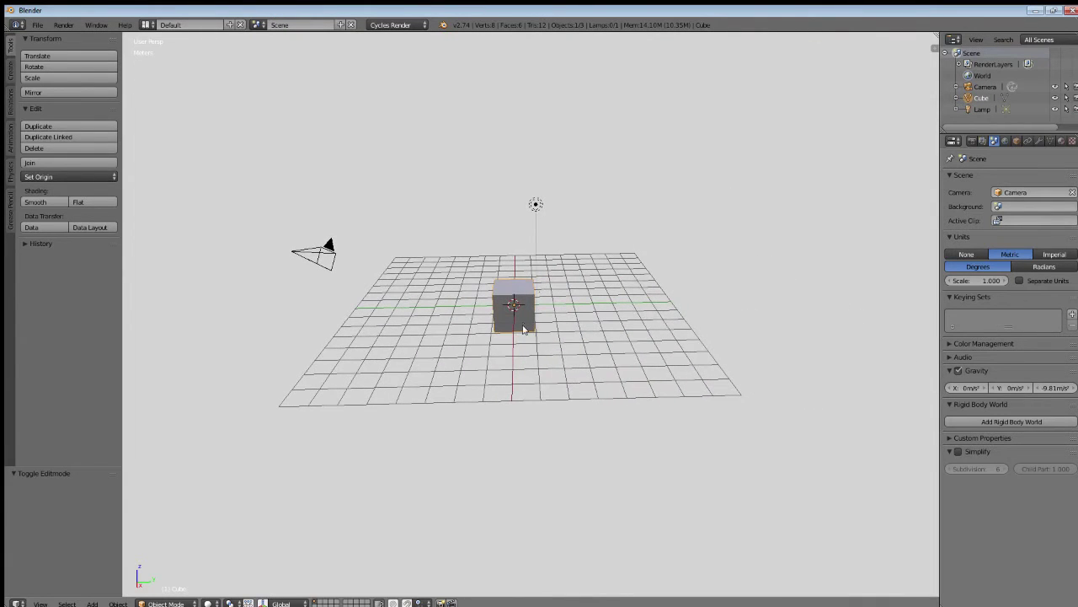
pyautogui.scroll(5, 522, 329)
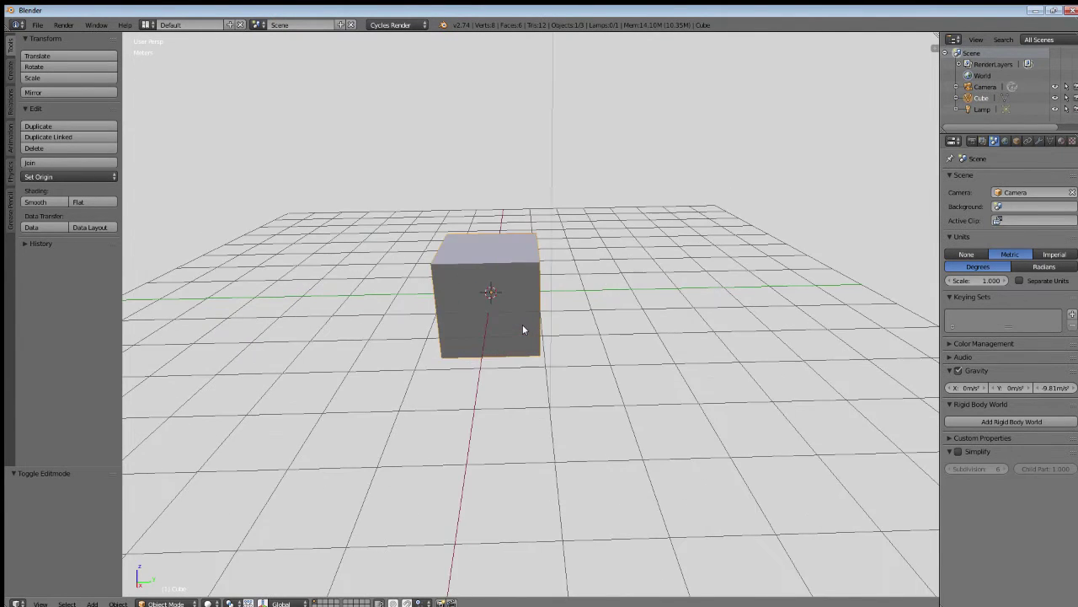
pyautogui.scroll(-6, 522, 327)
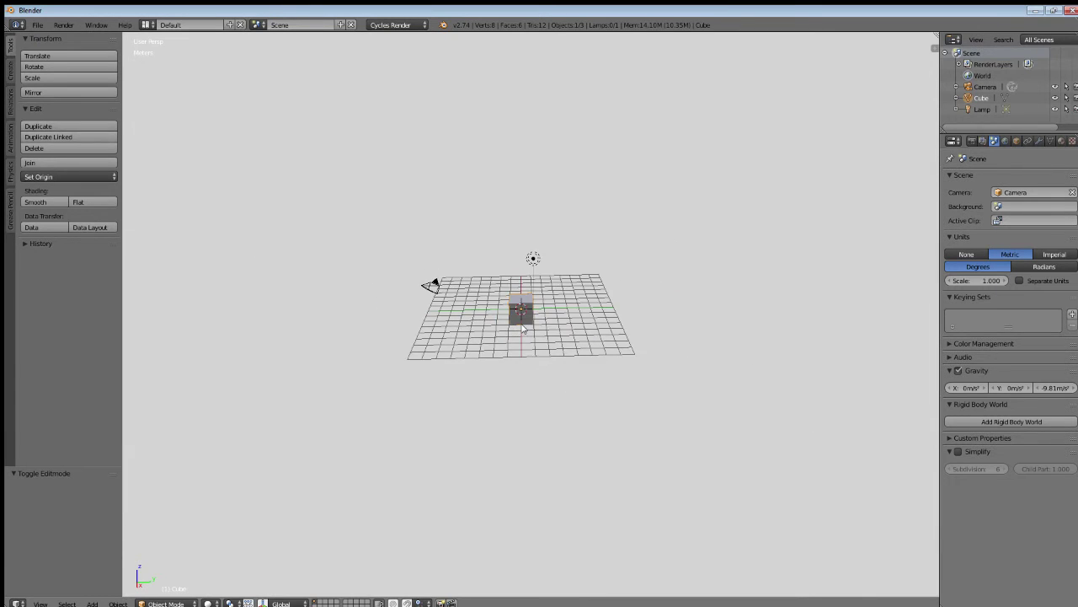
pyautogui.scroll(7, 522, 328)
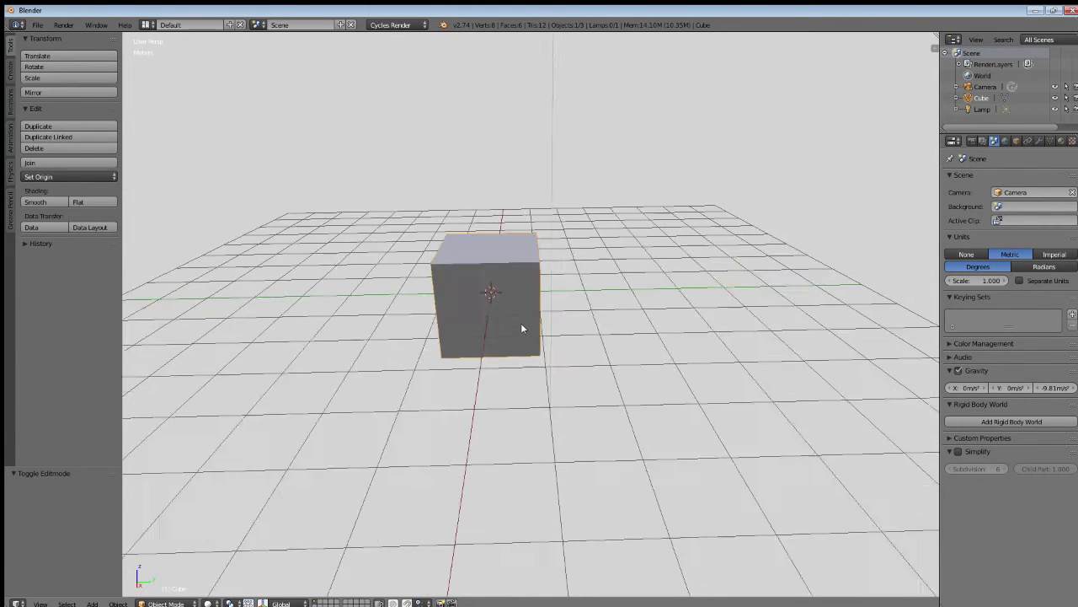
# Step: Zoom out until the camera and lamp are in sight, and view the scene from the front and the top
pyautogui.scroll(-7, 521, 327)
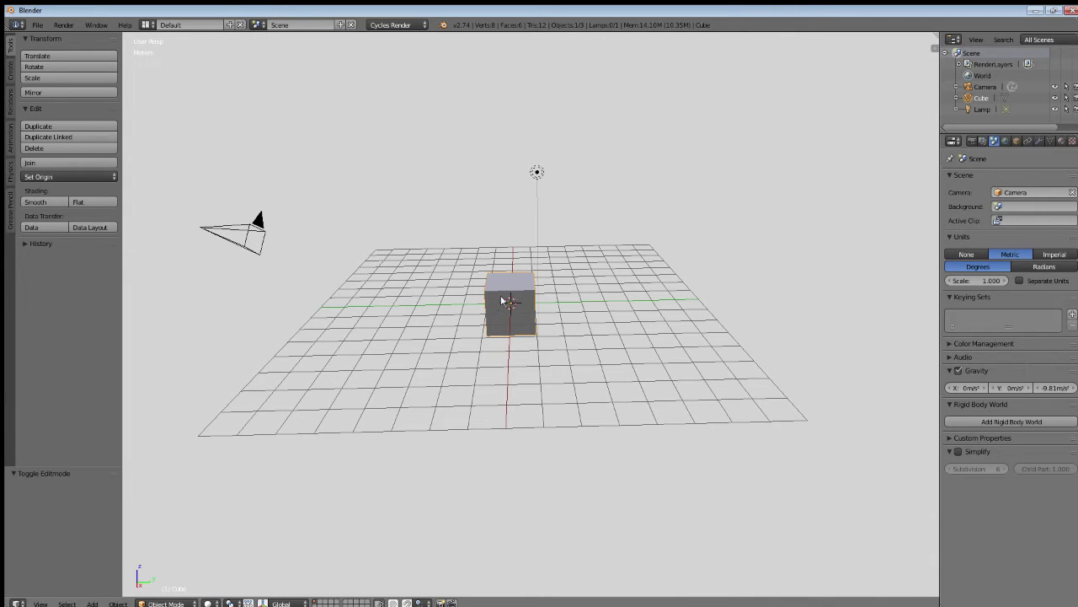
pyautogui.keyDown('shift'); pyautogui.moveTo(500, 305); pyautogui.dragTo(511, 328, button='middle'); pyautogui.keyUp('shift')
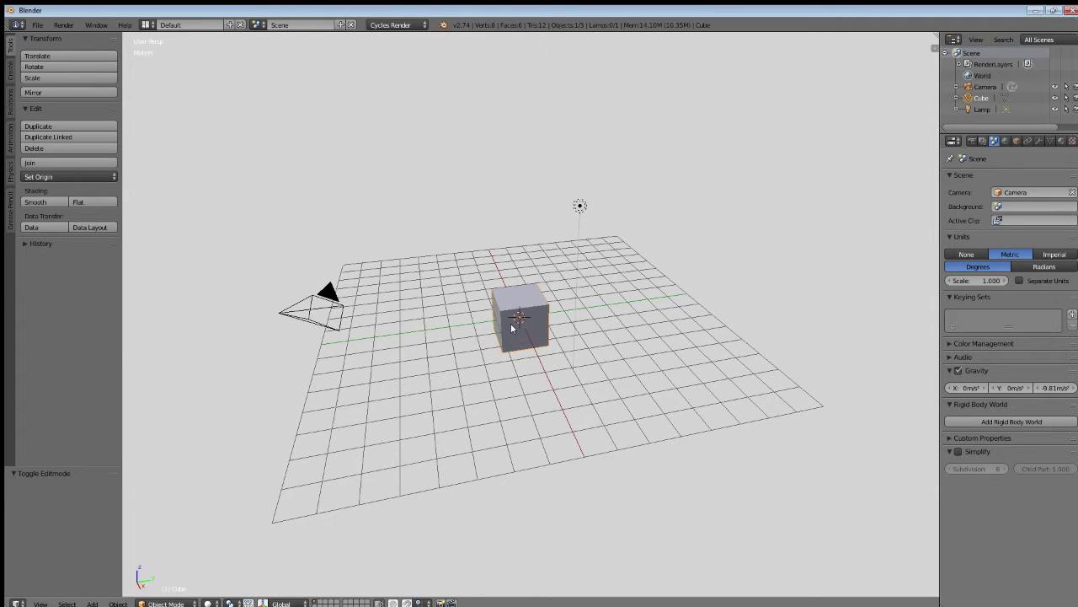
pyautogui.press('KP_1')
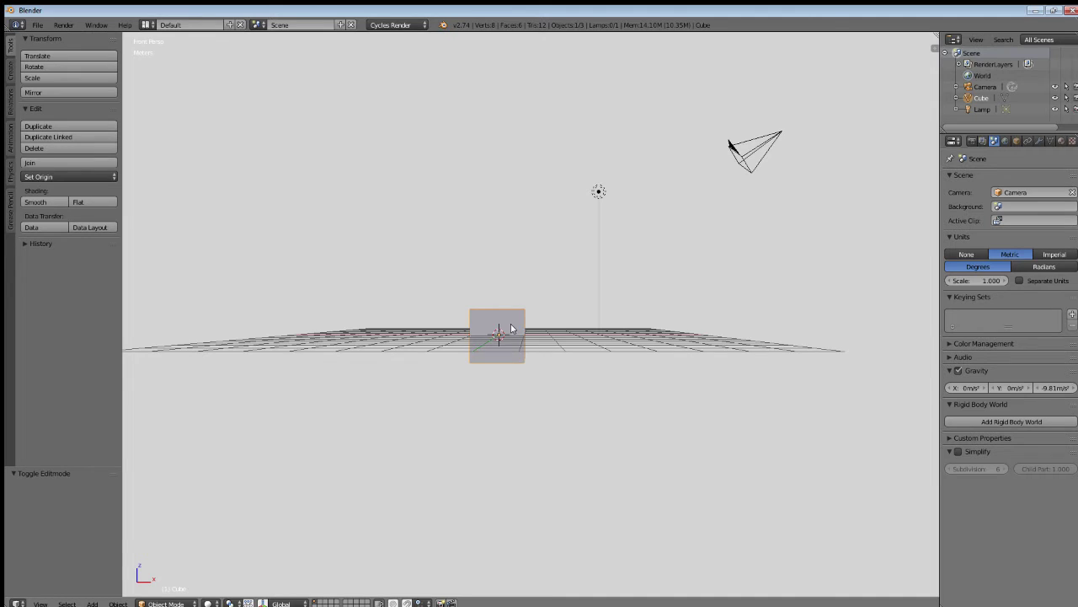
pyautogui.press('KP_7')
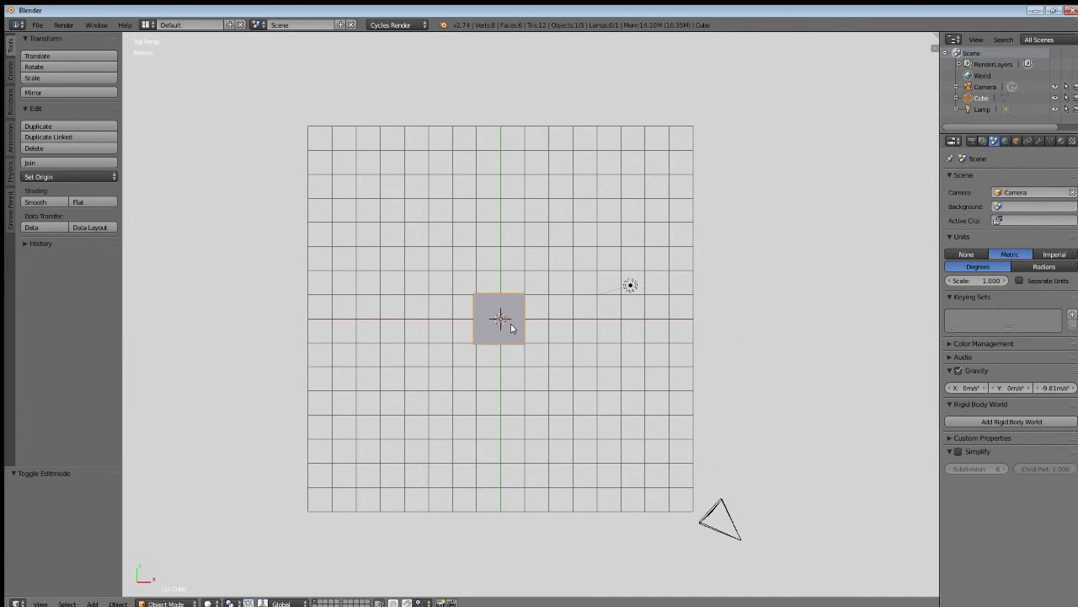
# Step: Rotate the 3D view around the cube in fixed increments, sideways and up and down, ending at a low angled perspective
pyautogui.press('KP_4')
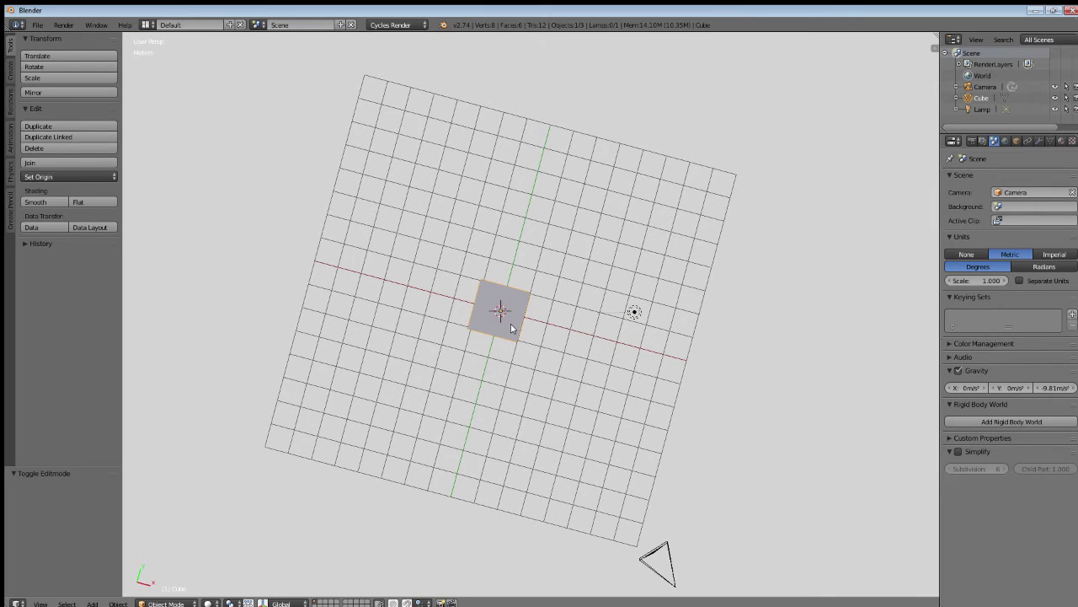
pyautogui.press('KP_8')
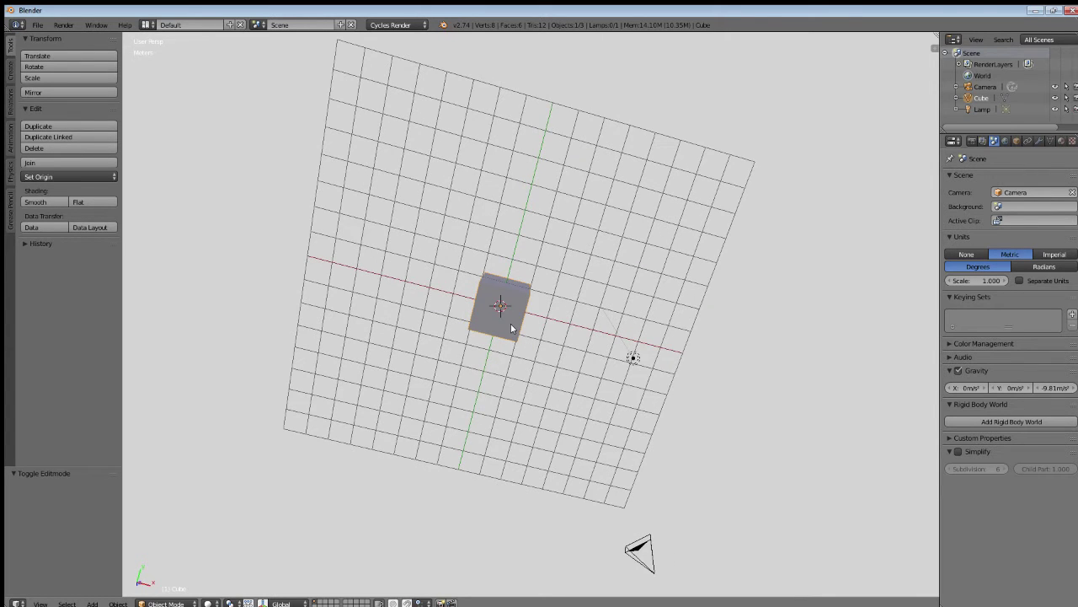
pyautogui.press('KP_4')
pyautogui.press('KP_2')
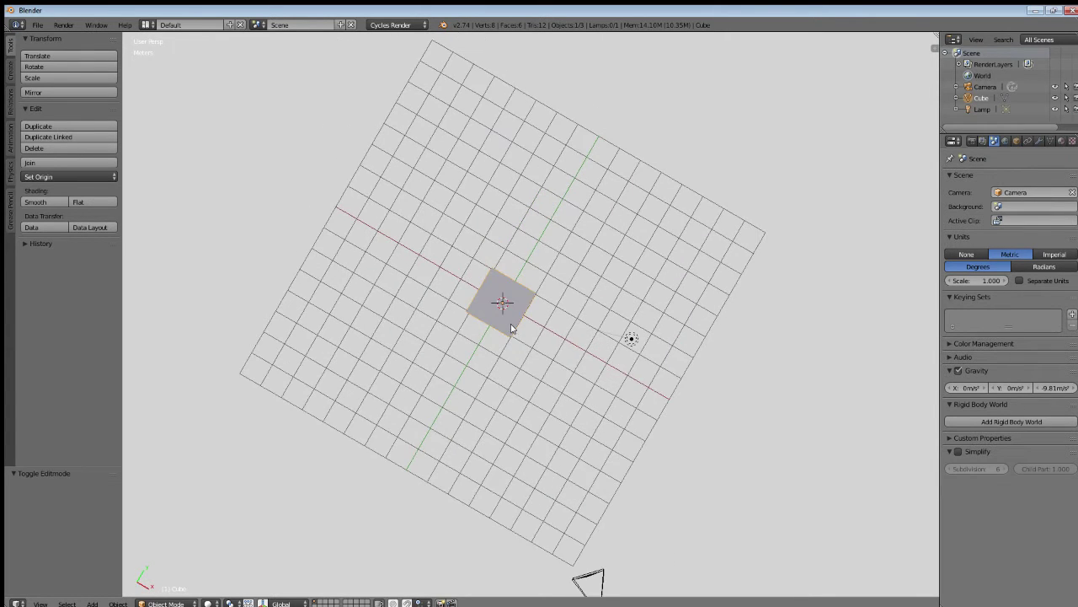
pyautogui.press('KP_6')
pyautogui.press('KP_4')
pyautogui.press('KP_4')
pyautogui.press('KP_8')
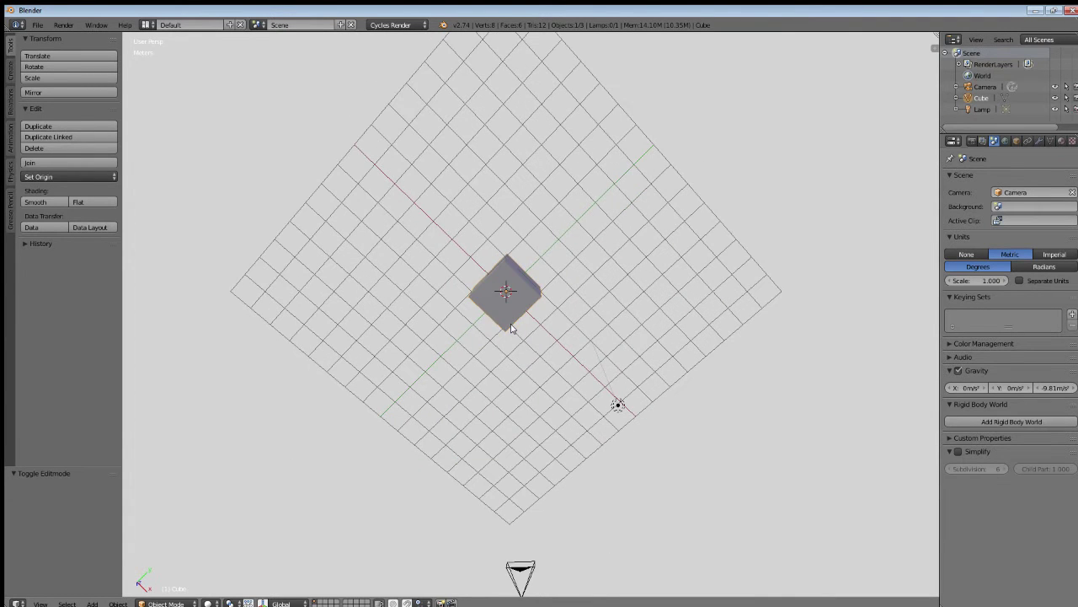
pyautogui.press('KP_8')
pyautogui.press('KP_8')
pyautogui.press('KP_8')
pyautogui.press('KP_6')
pyautogui.press('KP_6')
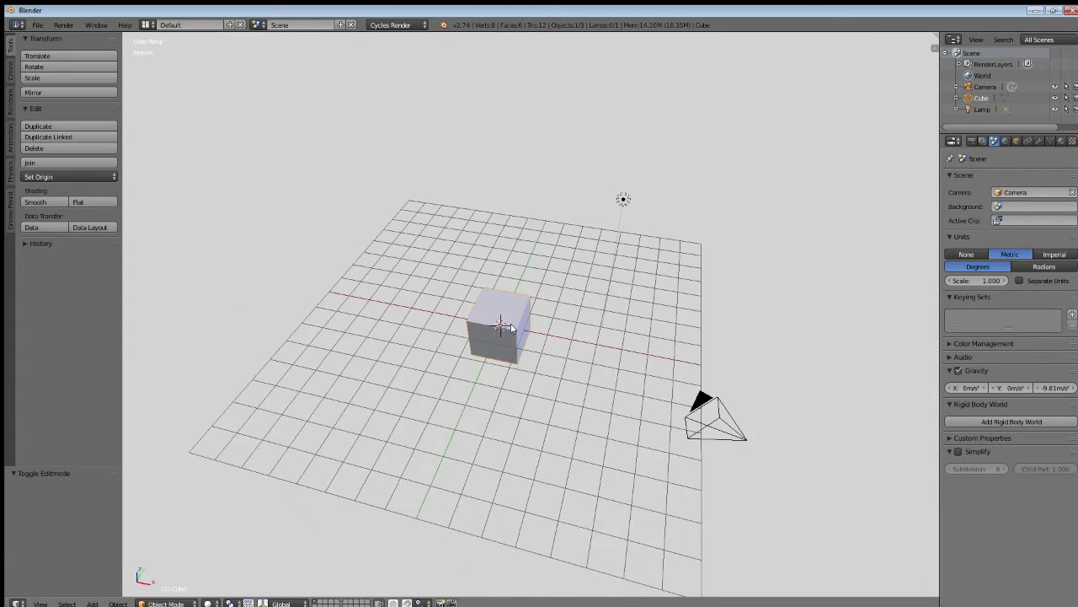
pyautogui.press('KP_4')
pyautogui.press('KP_4')
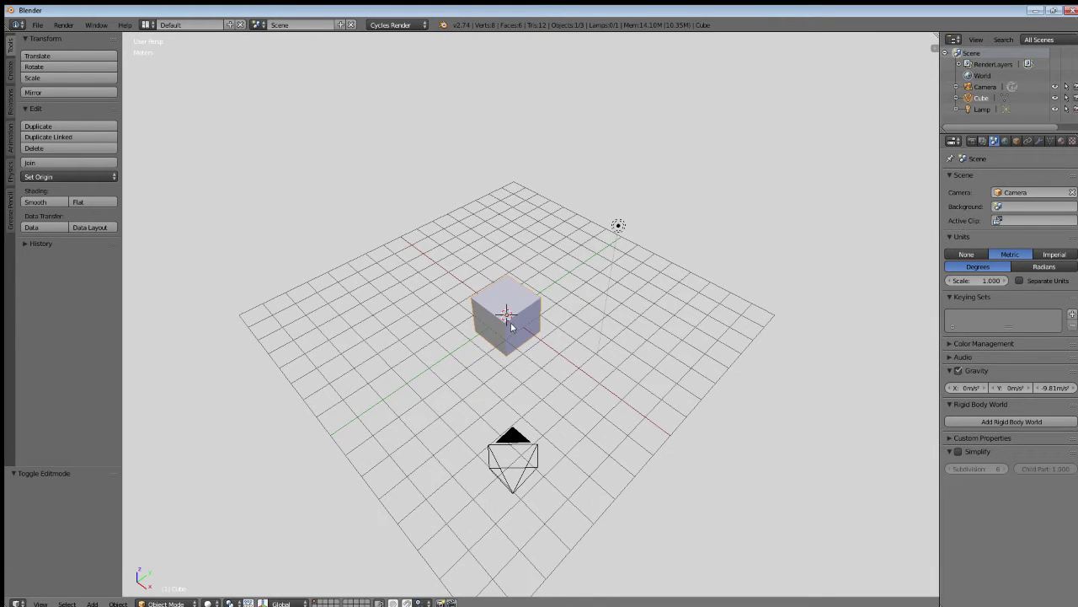
pyautogui.press('KP_4')
pyautogui.press('KP_4')
pyautogui.press('KP_4')
pyautogui.press('KP_4')
pyautogui.press('KP_4')
pyautogui.press('KP_2')
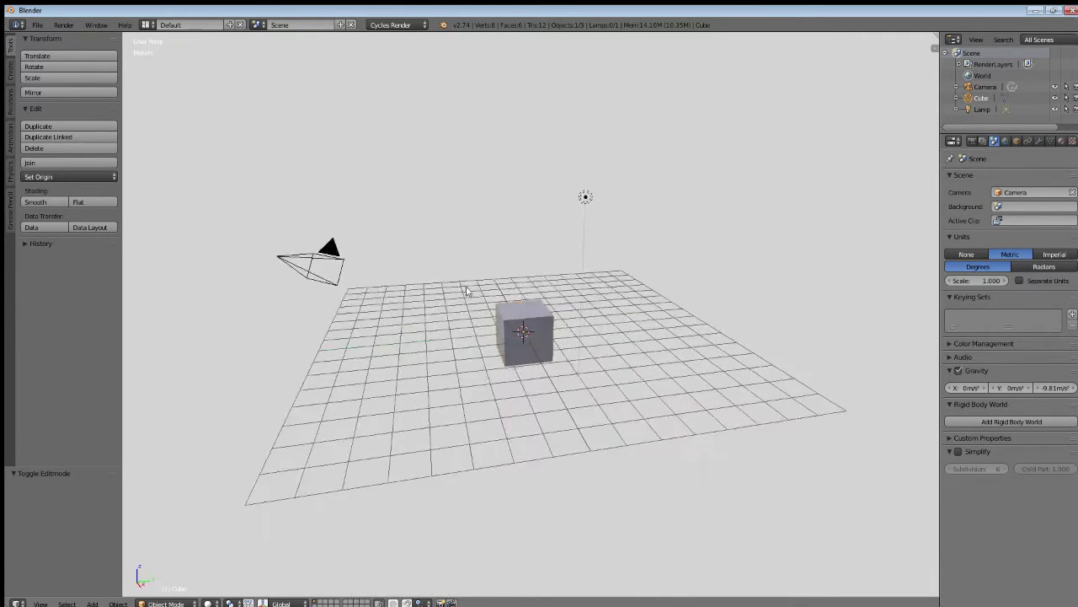
pyautogui.press('KP_2')
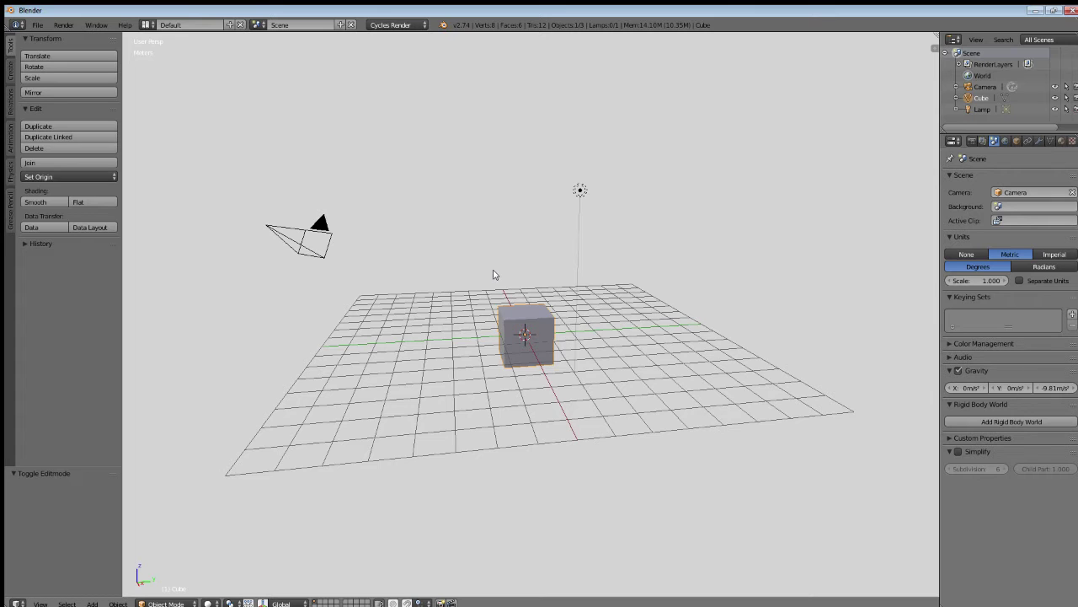
# Step: Switch the 3D view to an orthographic front view, enlarged and centred on the cube
pyautogui.press('KP_5')
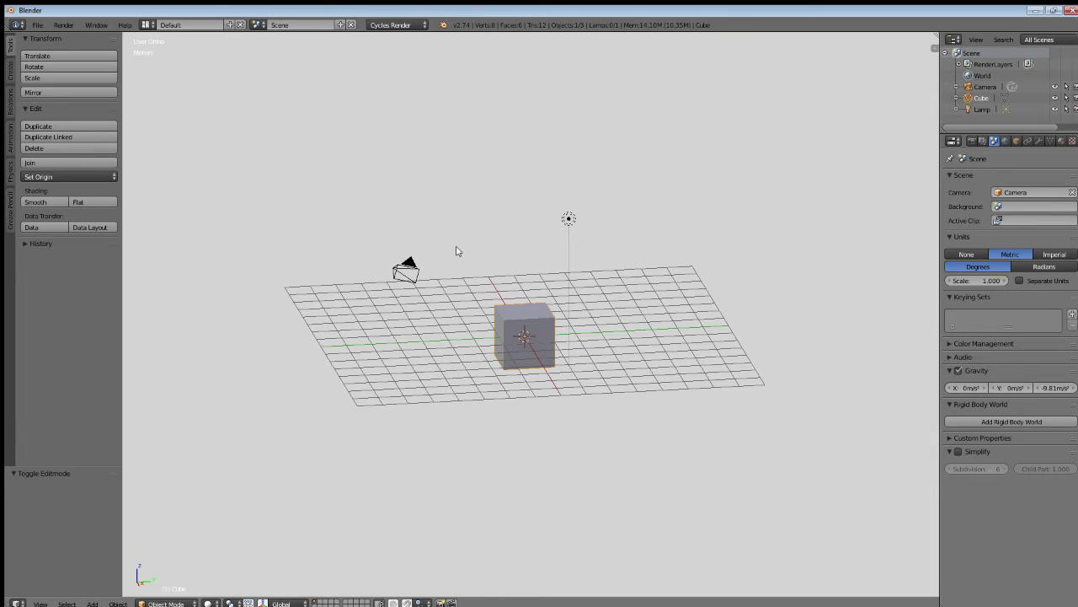
pyautogui.press('KP_7')
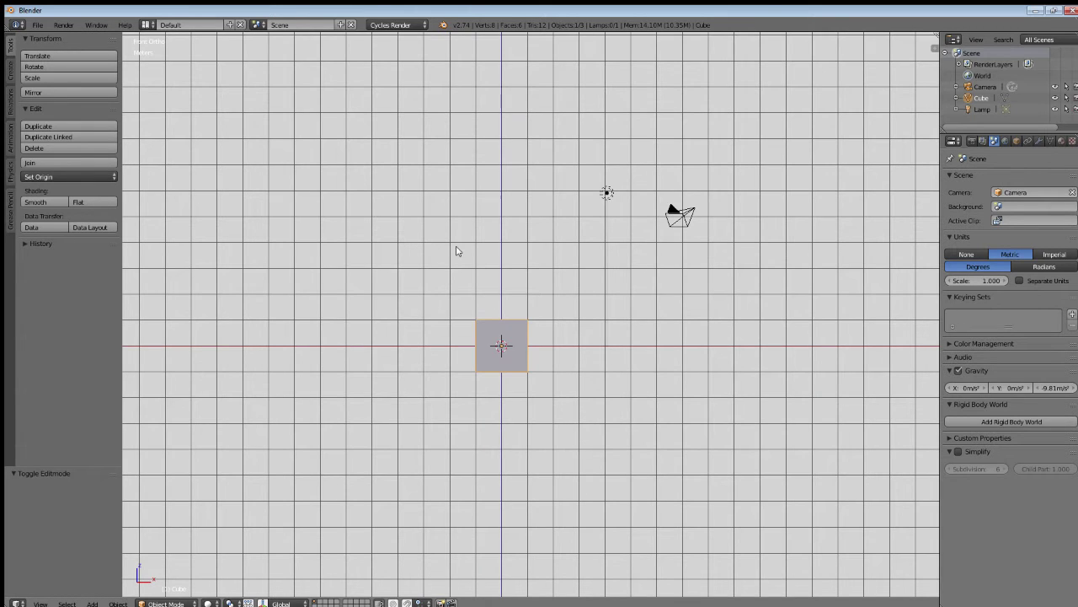
pyautogui.scroll(2, 505, 340)
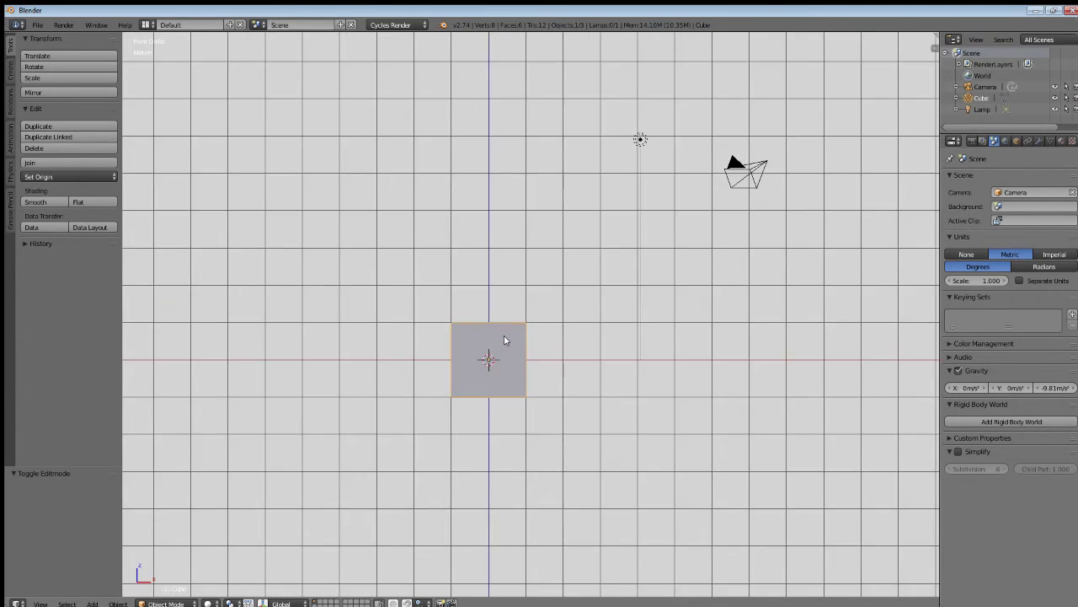
pyautogui.scroll(3, 504, 340)
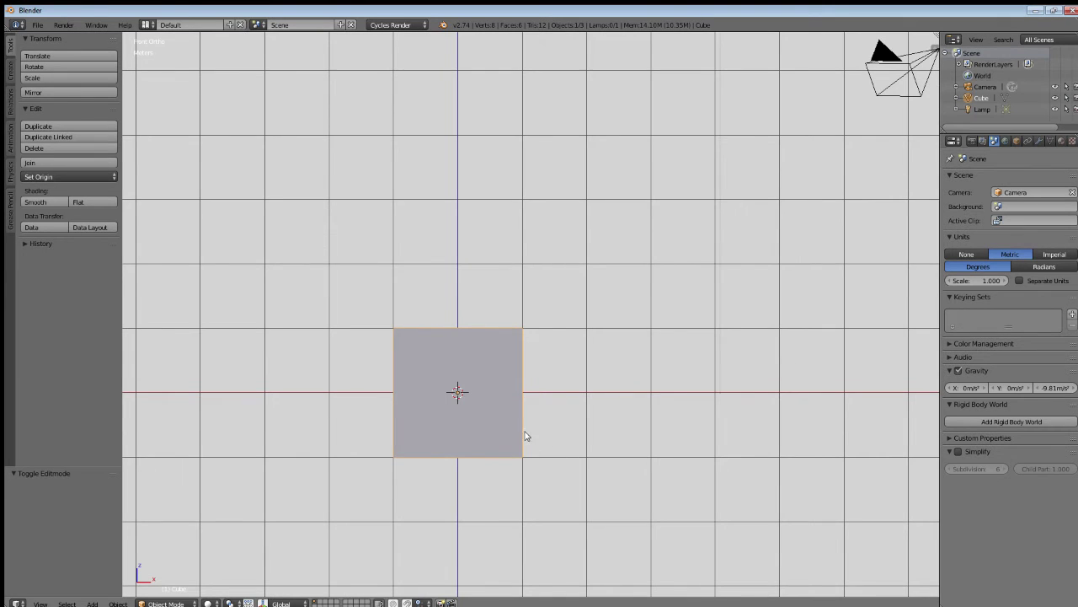
pyautogui.keyDown('shift'); pyautogui.moveTo(525, 435); pyautogui.dragTo(551, 332, button='middle'); pyautogui.keyUp('shift')
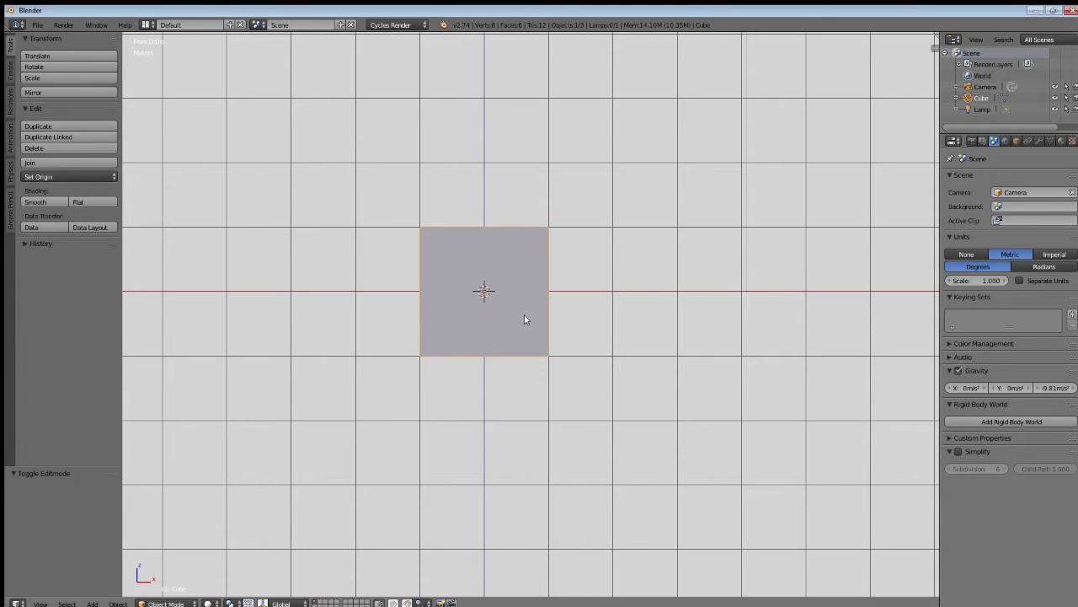
# Step: Compare the cube in perspective and orthographic projection, from the front and at an angle, ending in orthographic
pyautogui.press('KP_1')
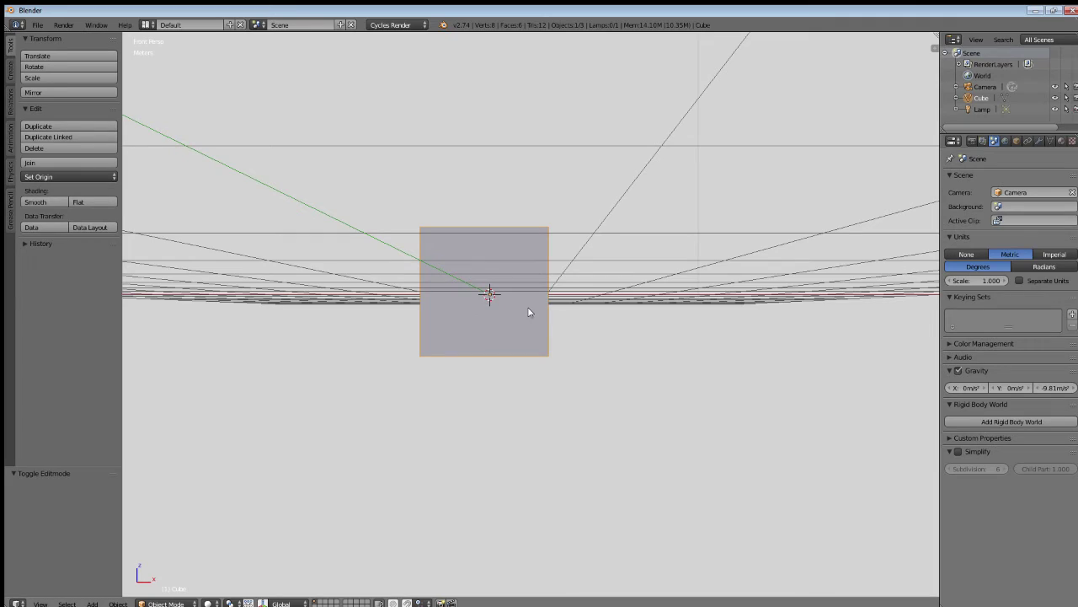
pyautogui.moveTo(529, 312); pyautogui.dragTo(492, 338, button='middle')
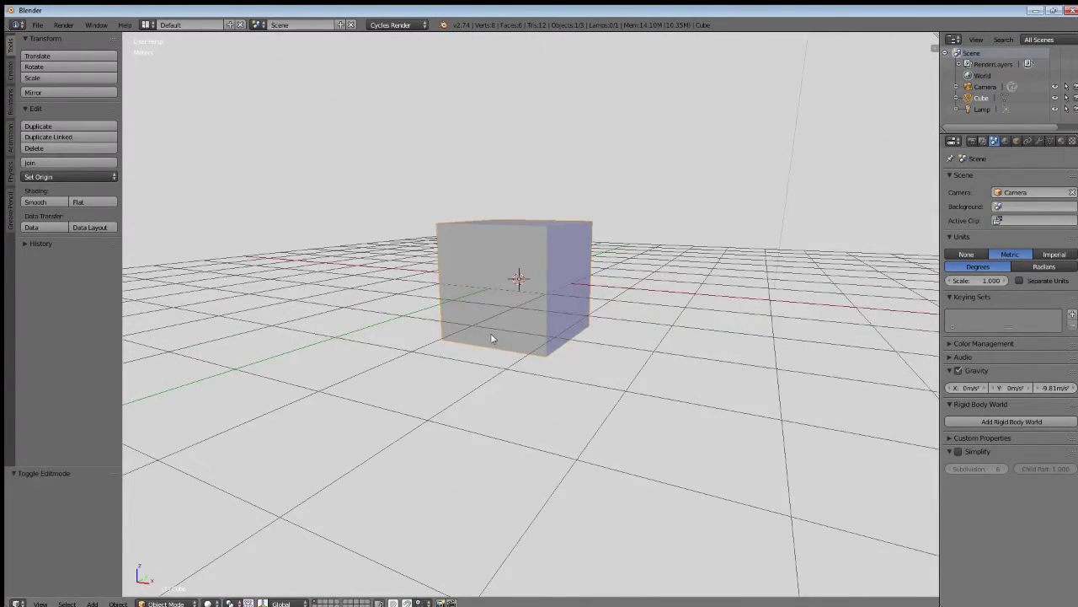
pyautogui.press('KP_5')
pyautogui.press('KP_7')
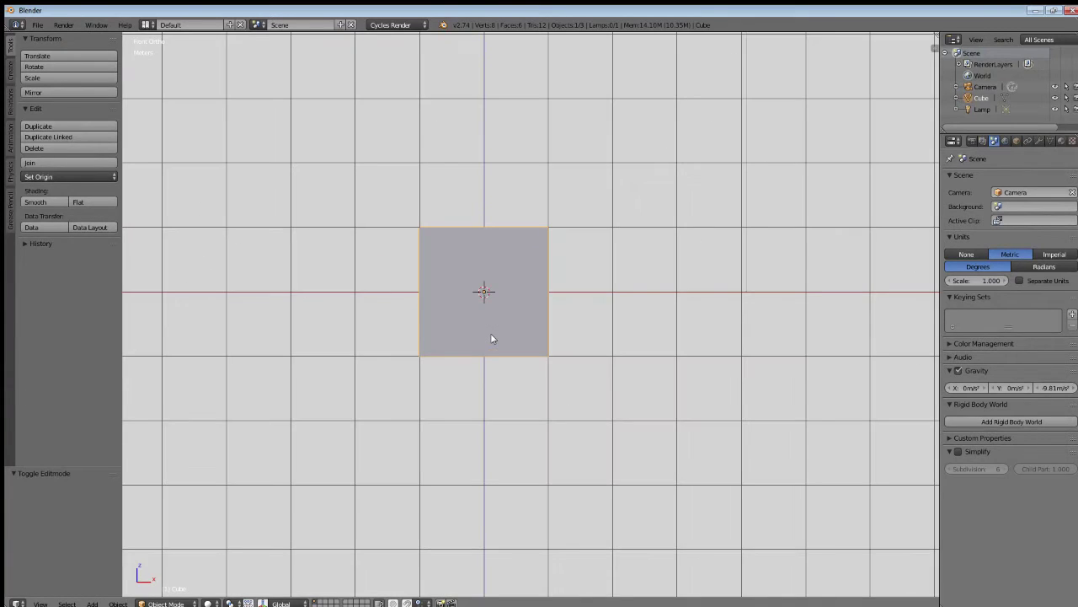
pyautogui.moveTo(529, 278); pyautogui.dragTo(487, 346, button='middle')
pyautogui.scroll(-4, 489, 298)
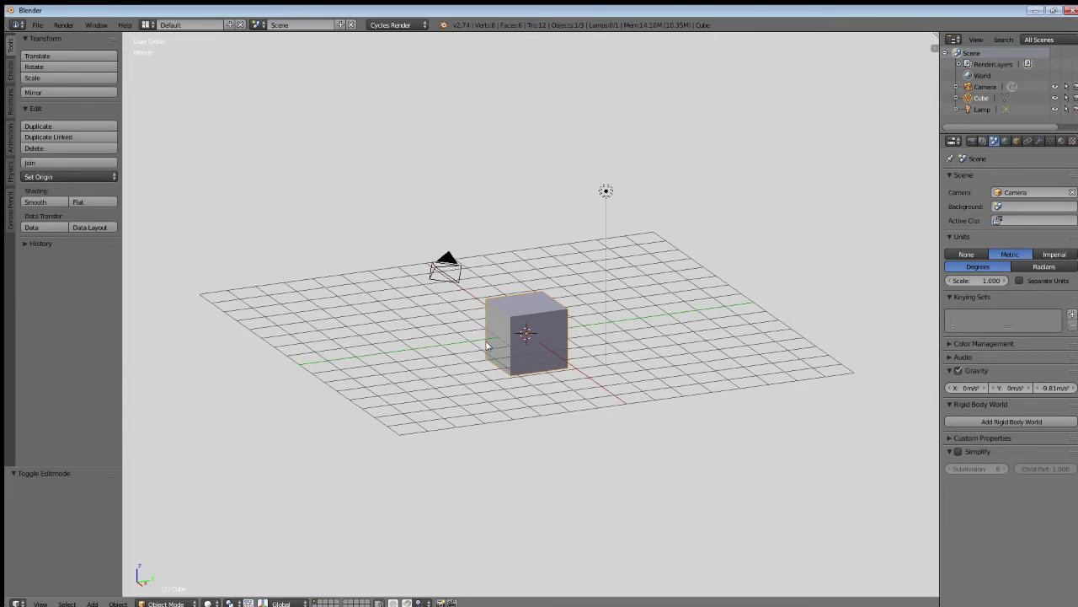
# Step: View the scene through the camera, and return to an angled orthographic close-up of the cube
pyautogui.press('KP_0')
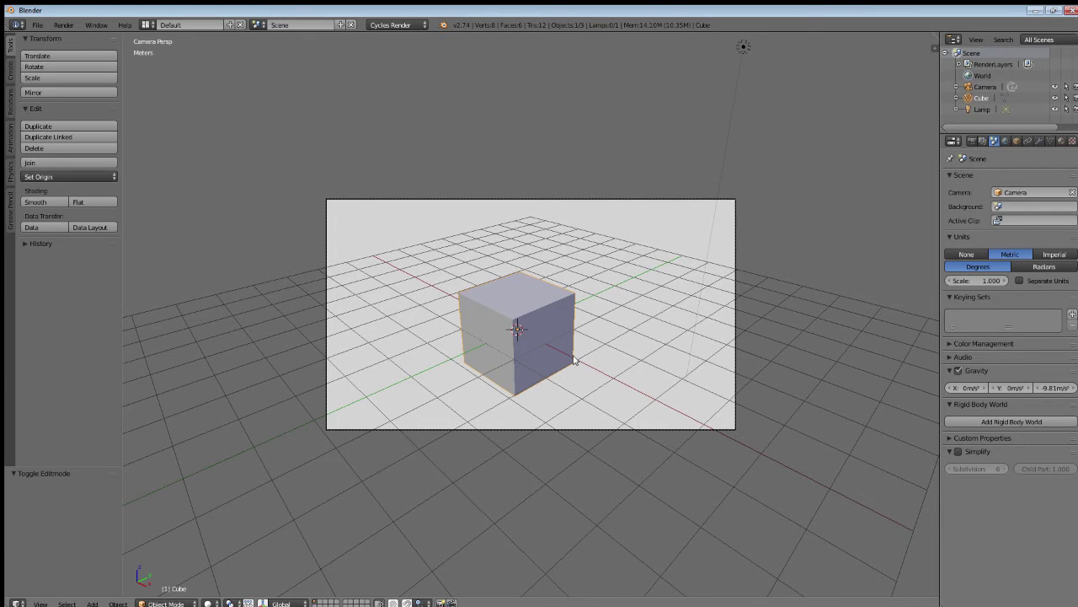
pyautogui.press('KP_7')
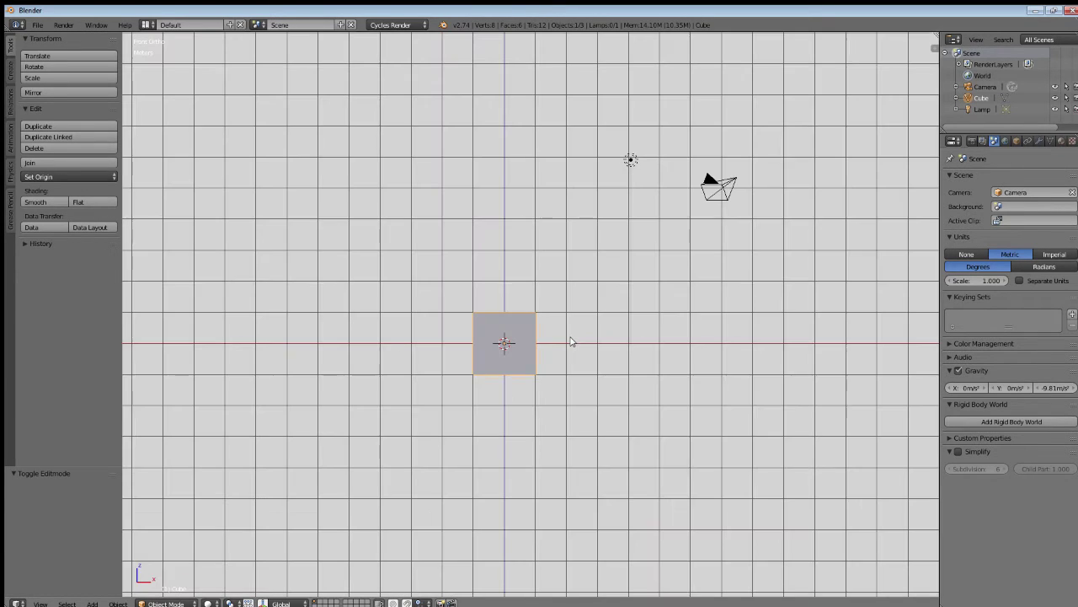
pyautogui.moveTo(564, 285); pyautogui.dragTo(446, 328, button='middle')
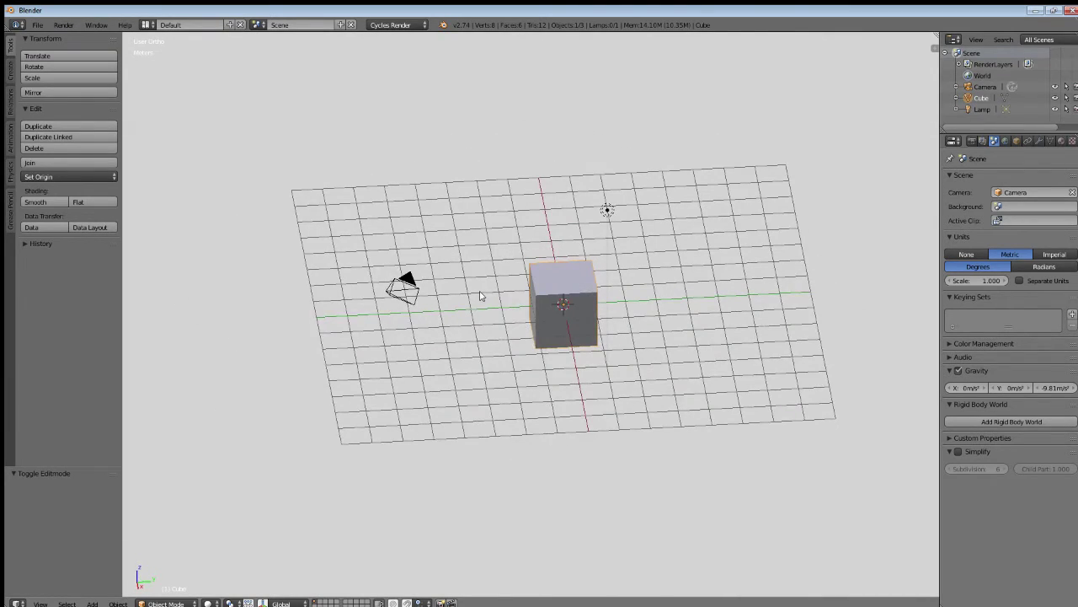
pyautogui.moveTo(481, 296); pyautogui.dragTo(460, 320, button='middle')
pyautogui.moveTo(464, 365); pyautogui.dragTo(476, 345, button='middle')
pyautogui.scroll(3, 476, 346)
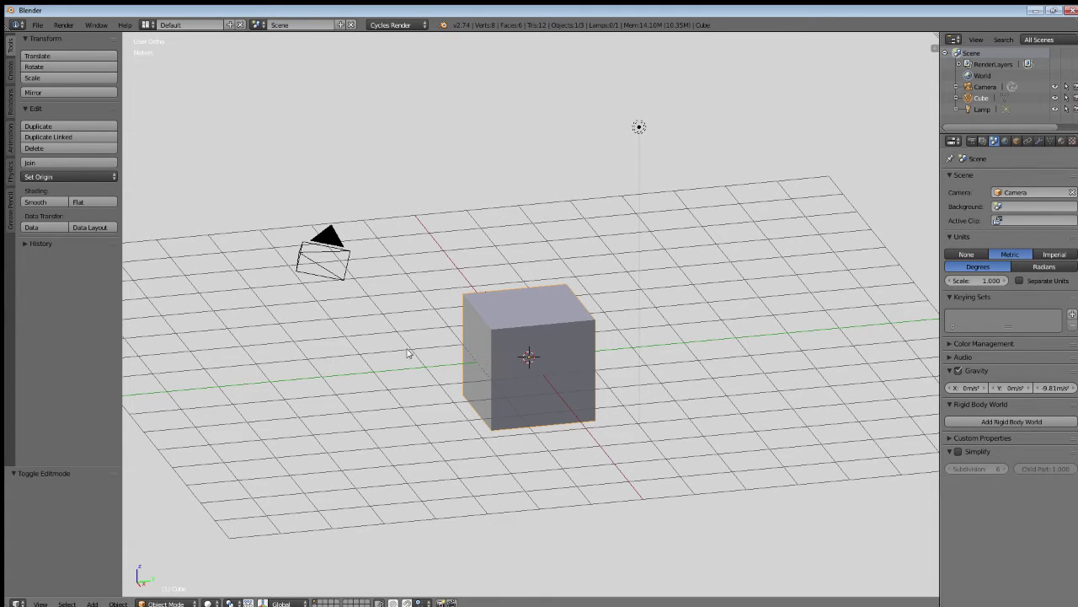
# Step: Place the 3D cursor on the grid away from the cube, keeping the cube selected
pyautogui.click(374, 349)
pyautogui.rightClick(530, 309)
# Step: Set the 3D cursor's X, Y and Z location to 0, and hide the 3D view's properties again
pyautogui.press('n')
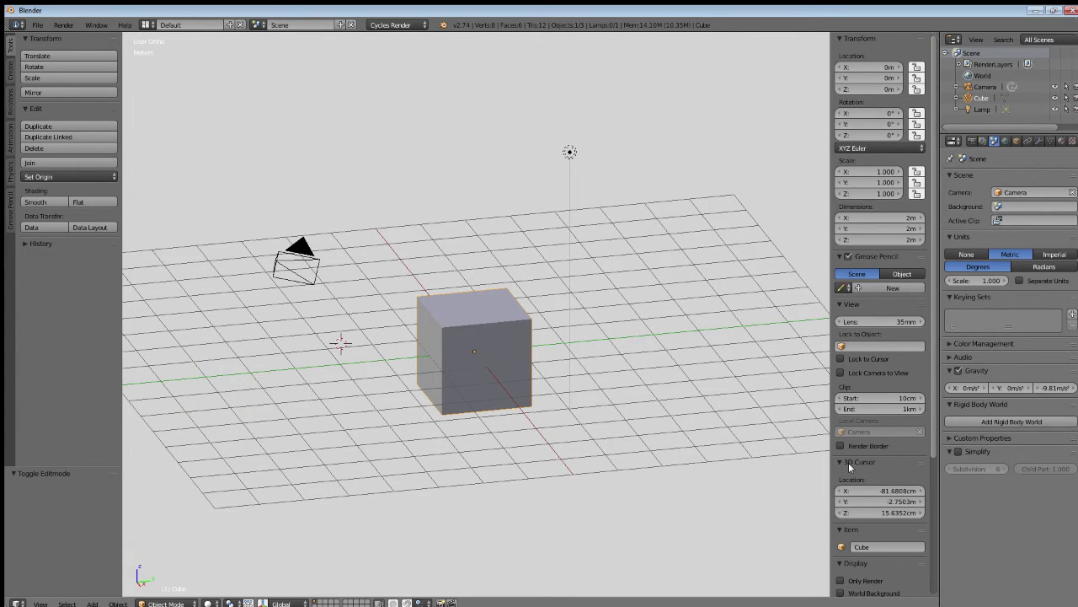
pyautogui.click(890, 491)
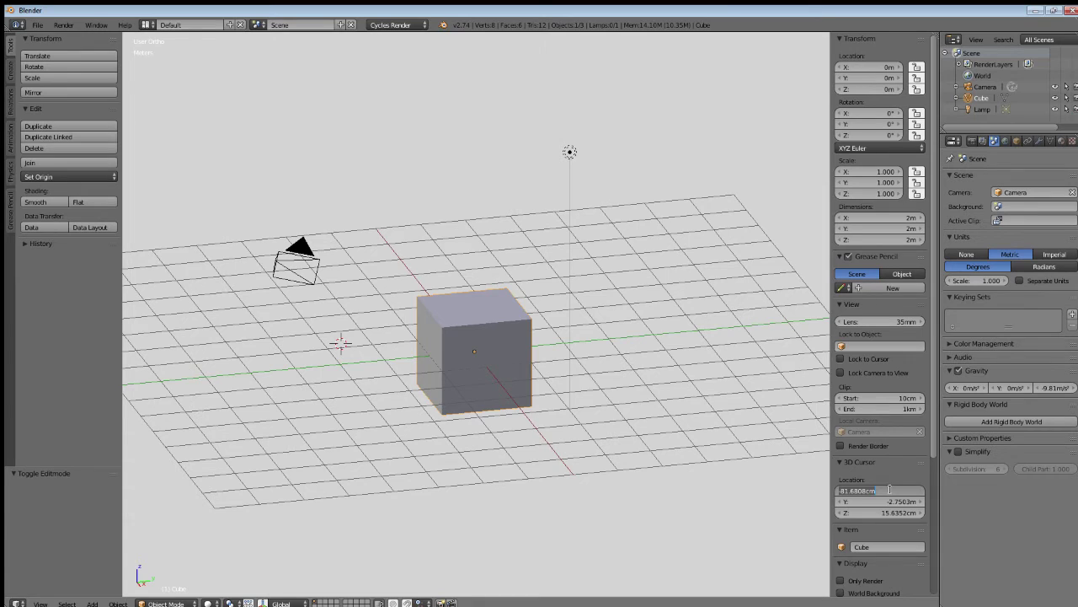
pyautogui.write('0')
pyautogui.press('Tab')
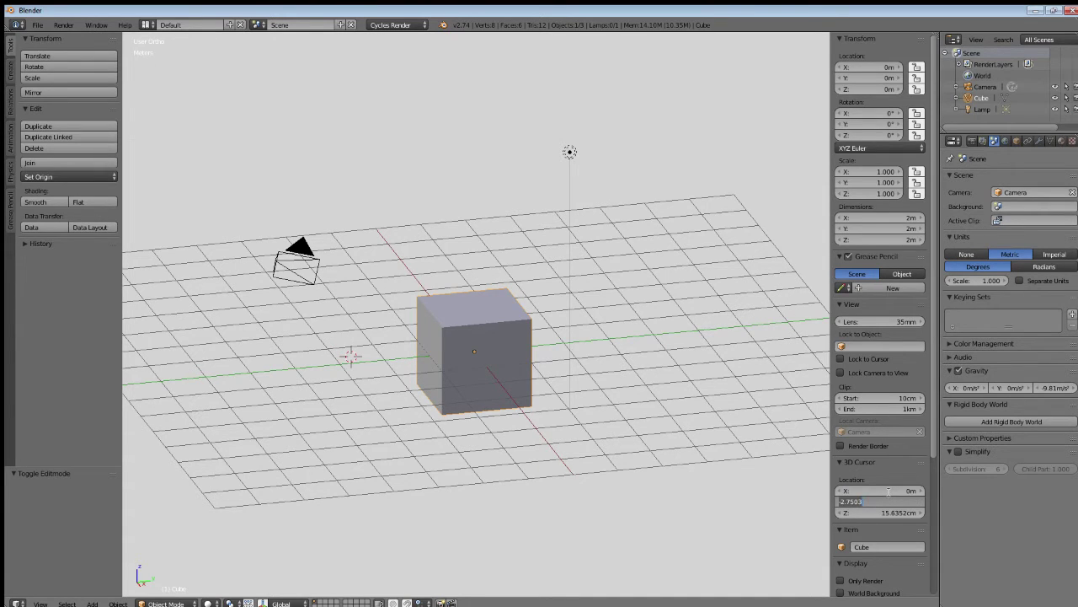
pyautogui.write('0')
pyautogui.press('Tab')
pyautogui.write('0')
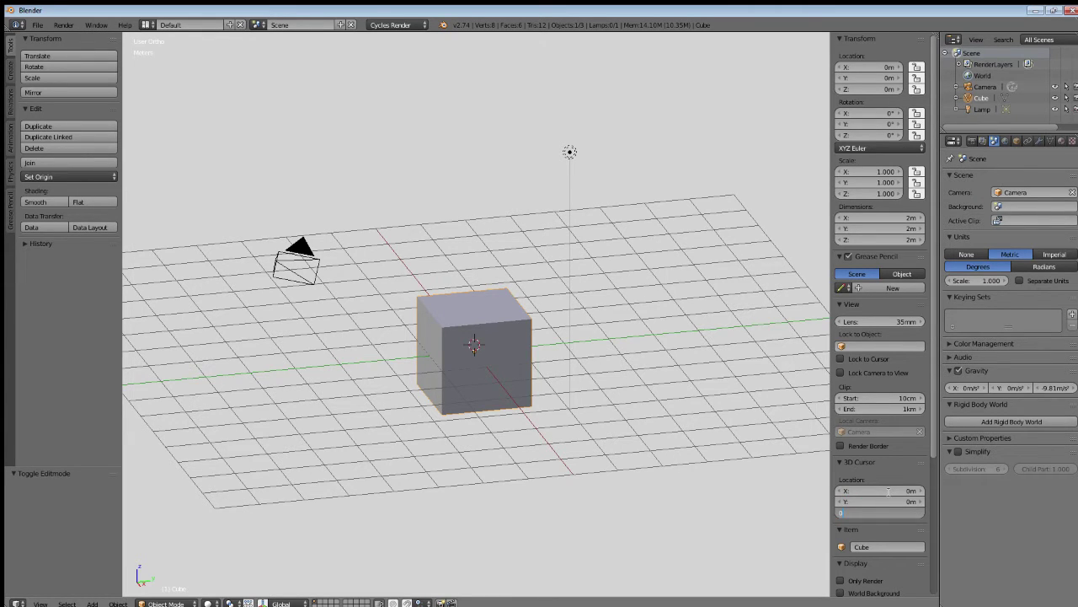
pyautogui.press('Return')
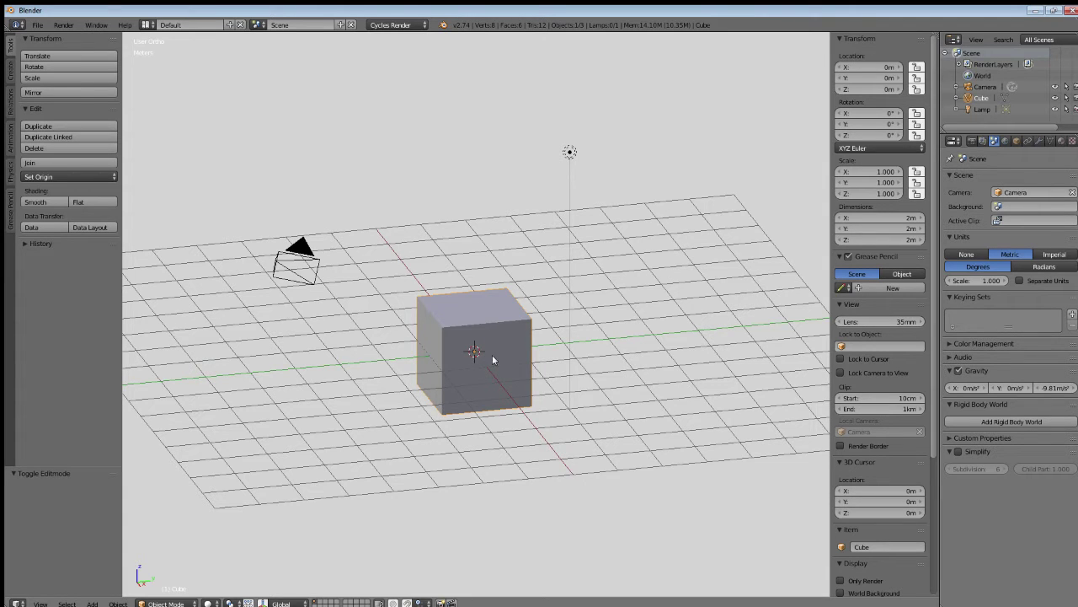
pyautogui.press('n')
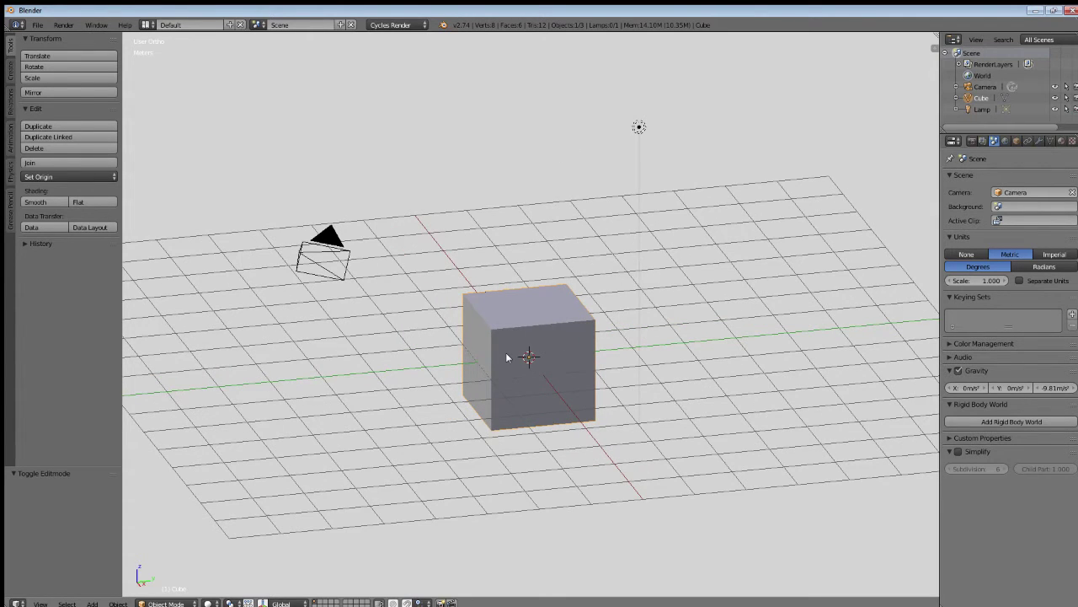
# Step: Switch the cube from Object Mode to Edit Mode in an enlarged angled view
pyautogui.moveTo(496, 362); pyautogui.dragTo(510, 366, button='middle')
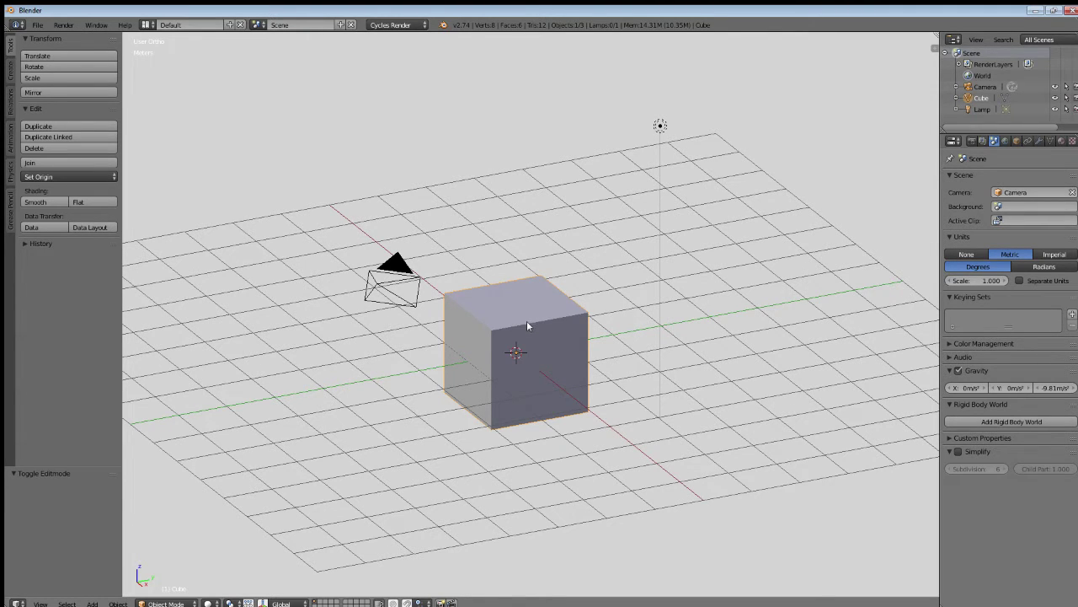
pyautogui.scroll(2, 514, 298)
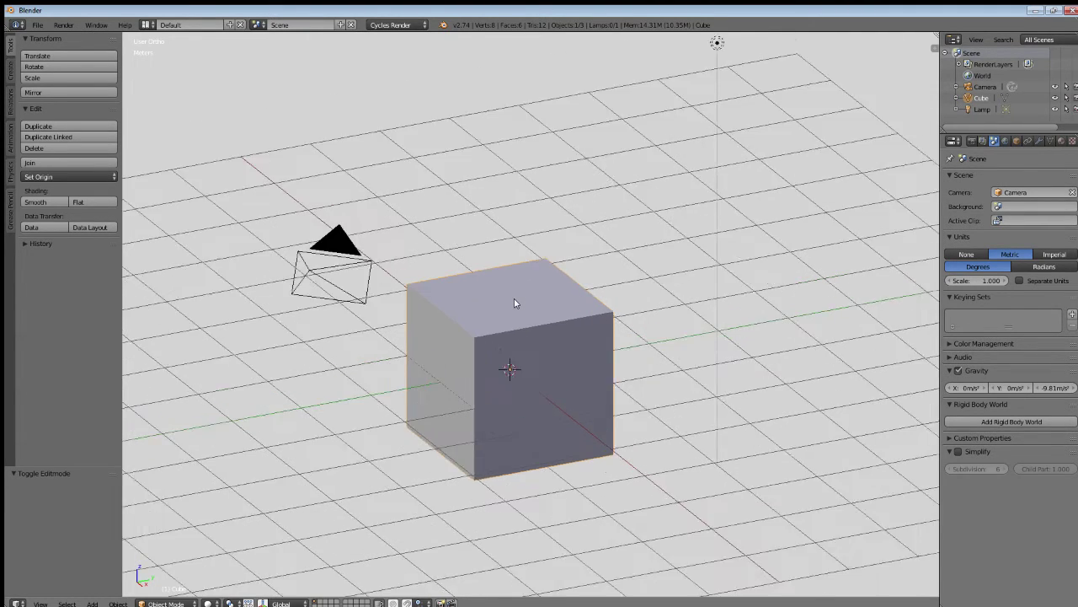
pyautogui.scroll(2, 515, 303)
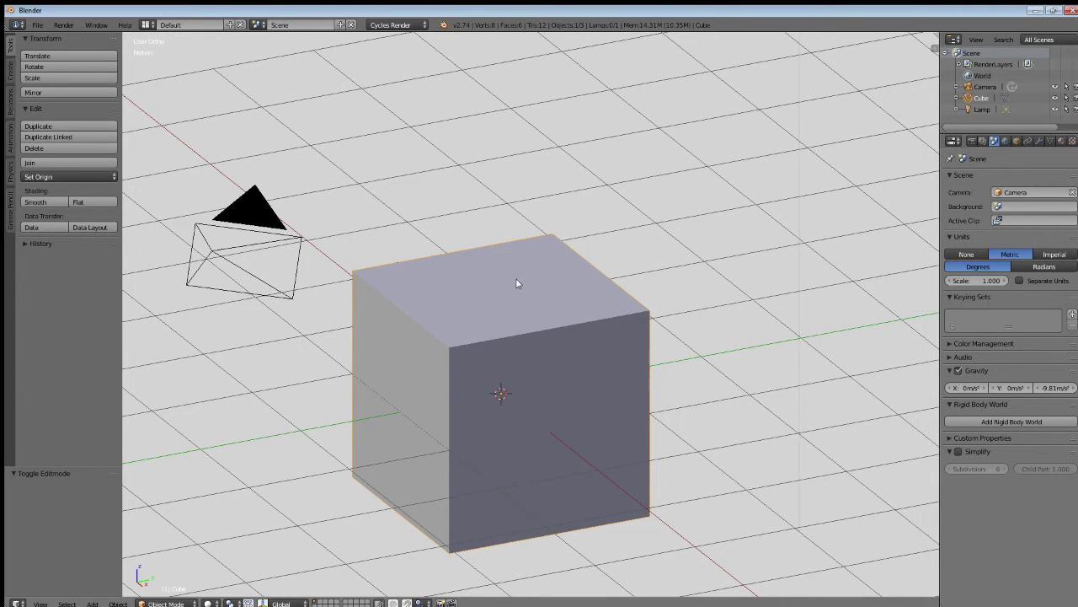
pyautogui.press('Tab')
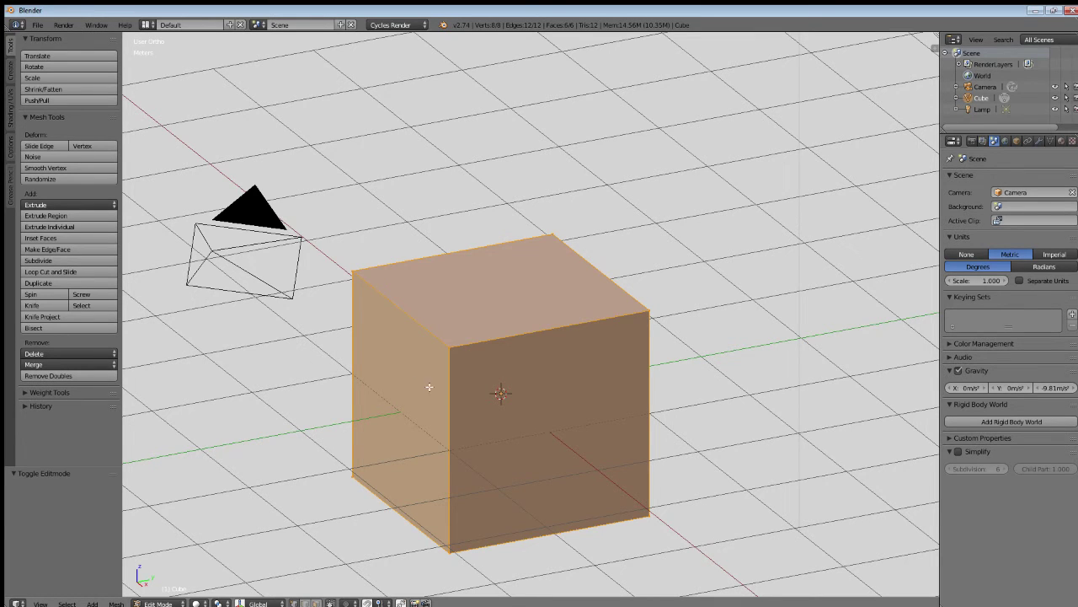
# Step: Deselect all of the cube's vertices, edges and faces in a closer view
pyautogui.moveTo(409, 368); pyautogui.dragTo(510, 404, button='middle')
pyautogui.scroll(4, 510, 403)
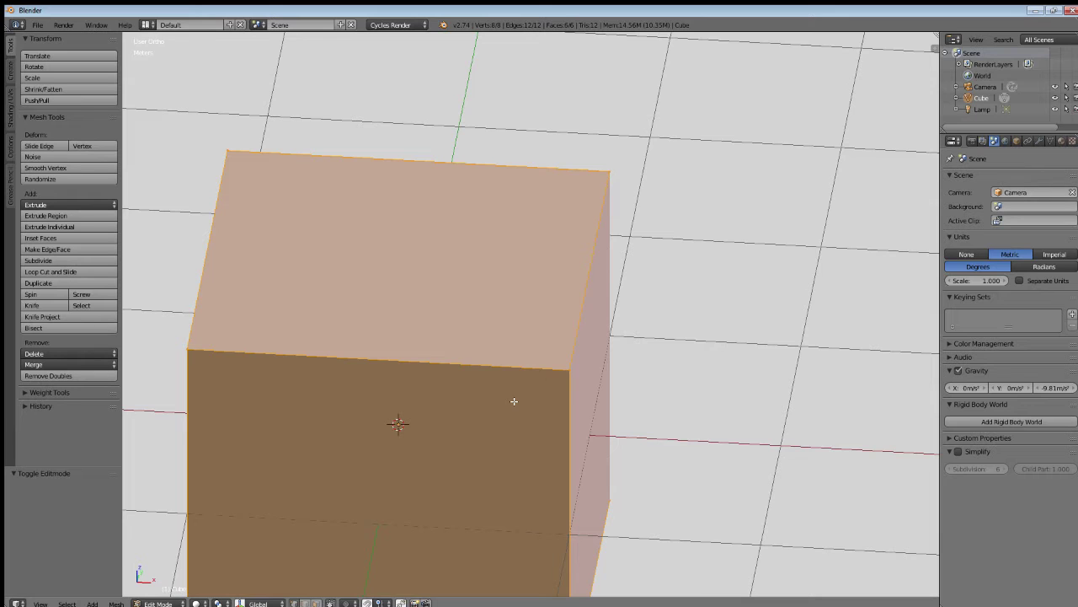
pyautogui.press('a')
pyautogui.press('a')
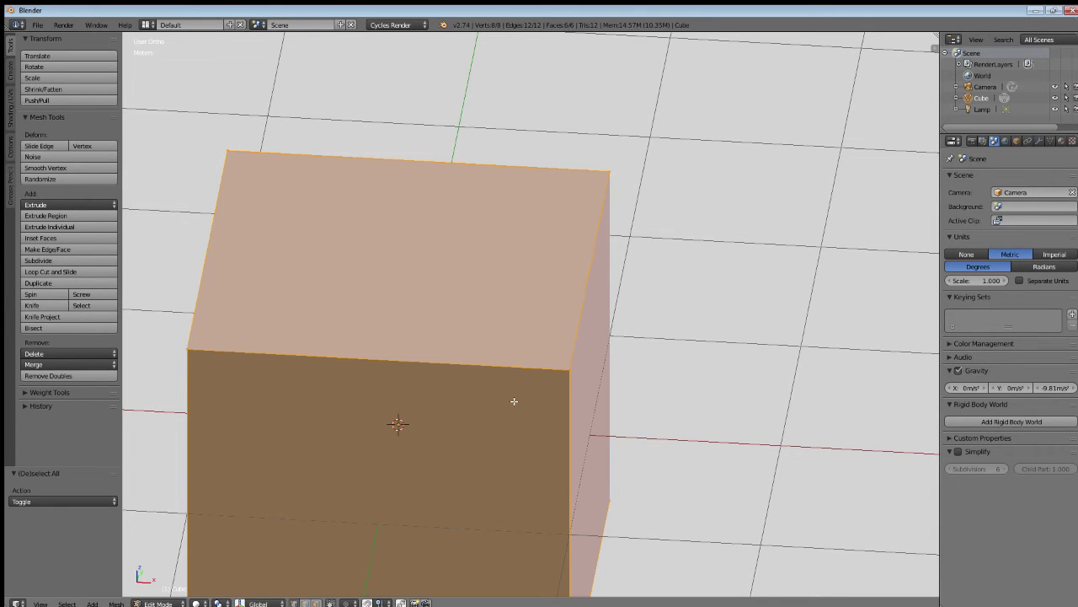
pyautogui.press('a')
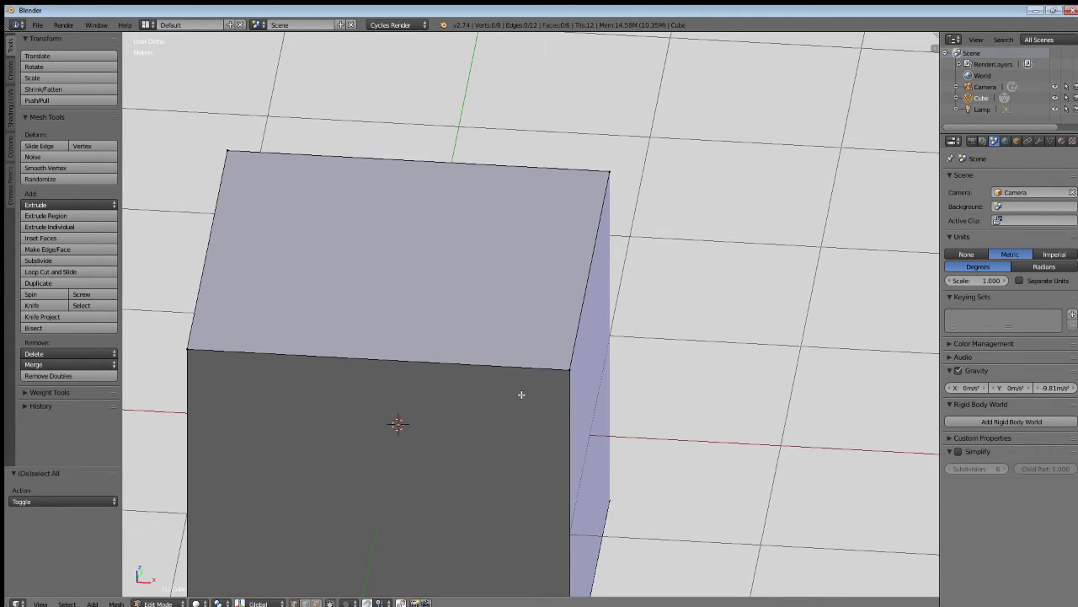
# Step: Select the single top corner vertex where the cube's top and two side faces meet, closest to the viewer
pyautogui.moveTo(521, 394); pyautogui.dragTo(482, 391, button='middle')
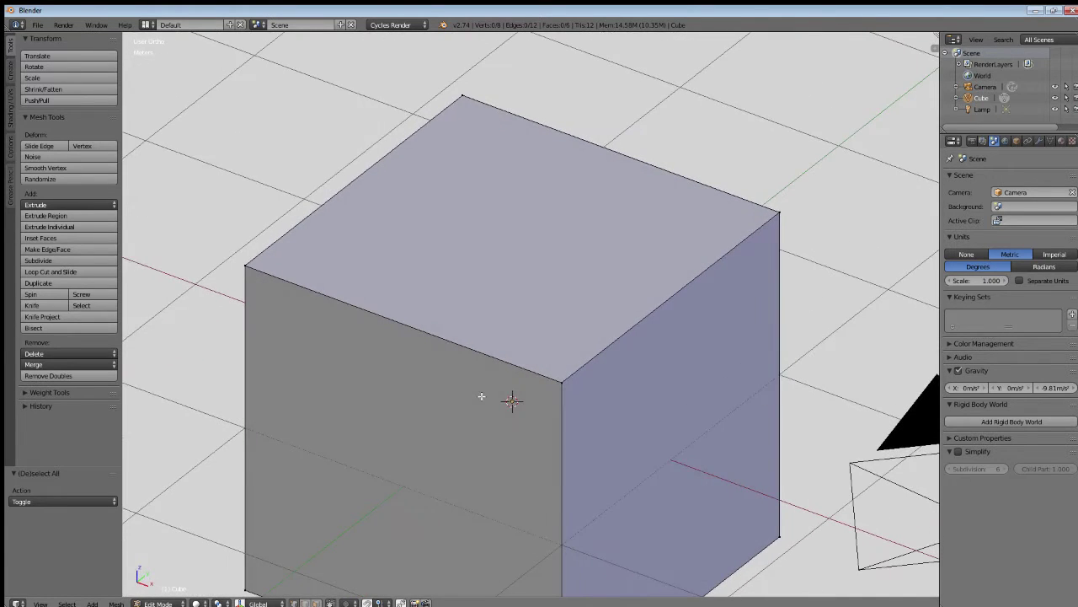
pyautogui.moveTo(503, 334); pyautogui.dragTo(529, 390, button='middle')
pyautogui.scroll(2, 529, 390)
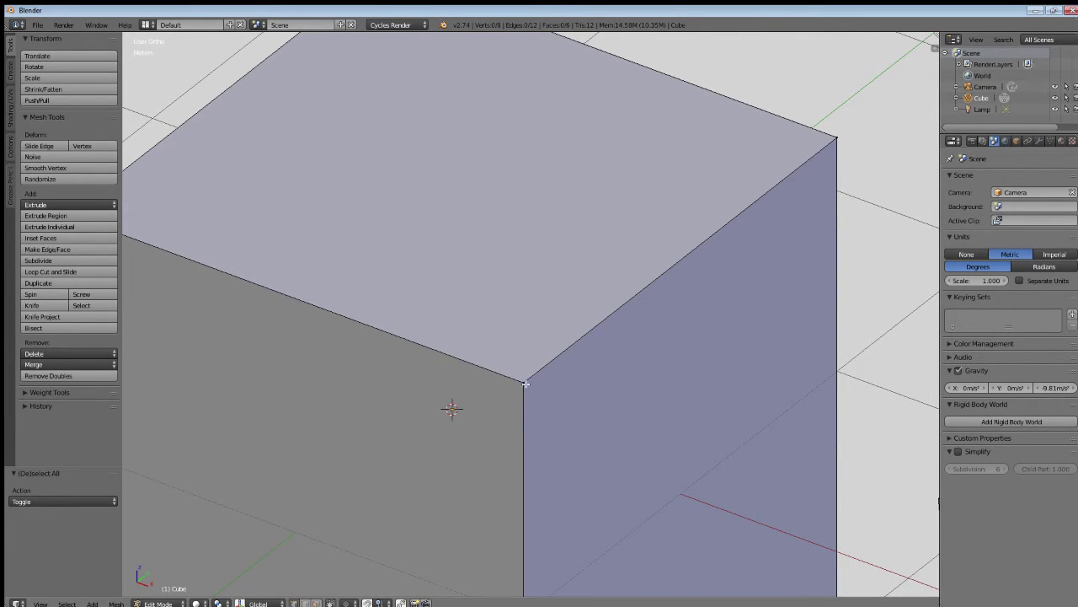
pyautogui.keyDown('shift'); pyautogui.moveTo(631, 298); pyautogui.dragTo(416, 441, button='middle'); pyautogui.keyUp('shift')
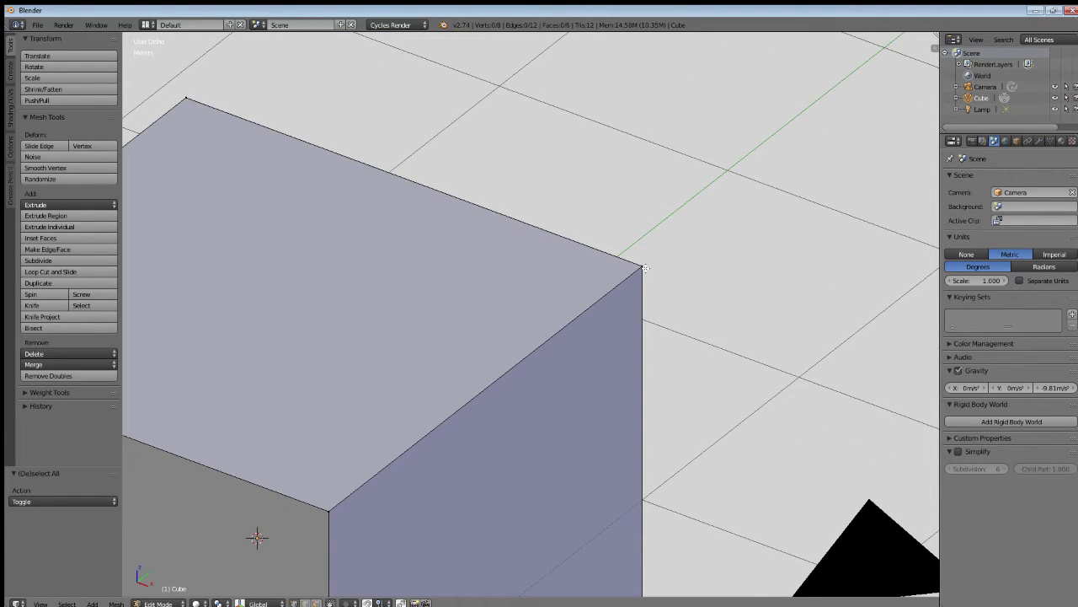
pyautogui.keyDown('shift'); pyautogui.moveTo(378, 467); pyautogui.dragTo(569, 337, button='middle'); pyautogui.keyUp('shift')
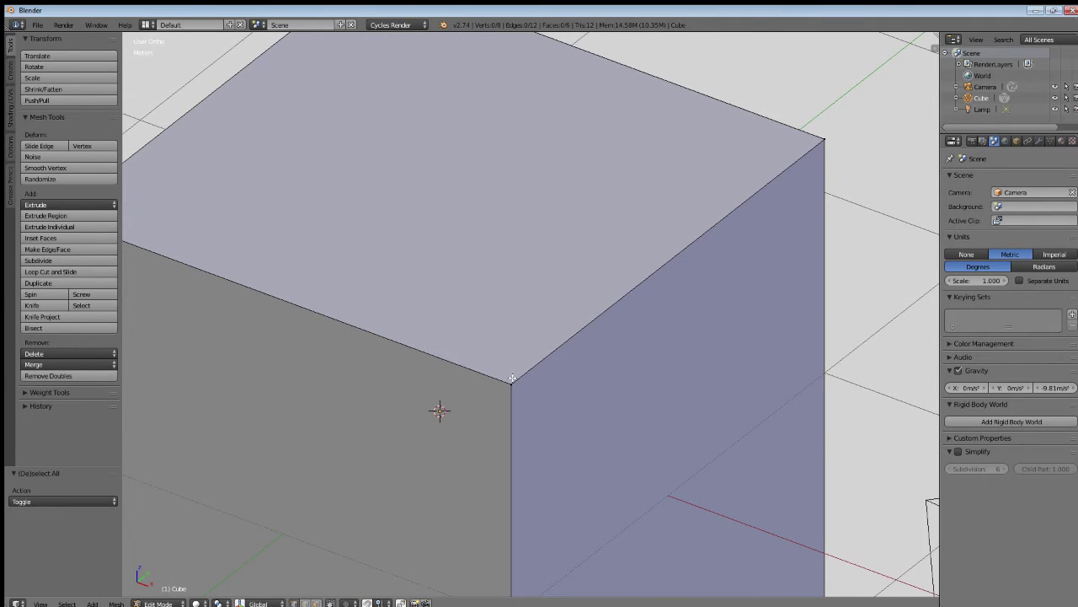
pyautogui.moveTo(312, 357); pyautogui.dragTo(403, 349, button='middle')
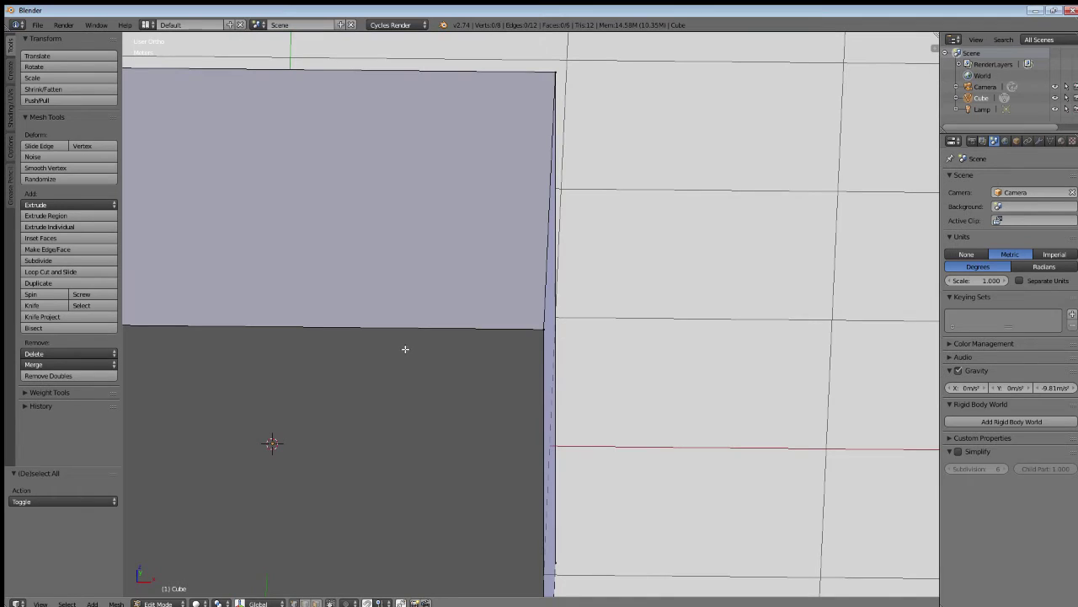
pyautogui.rightClick(544, 329)
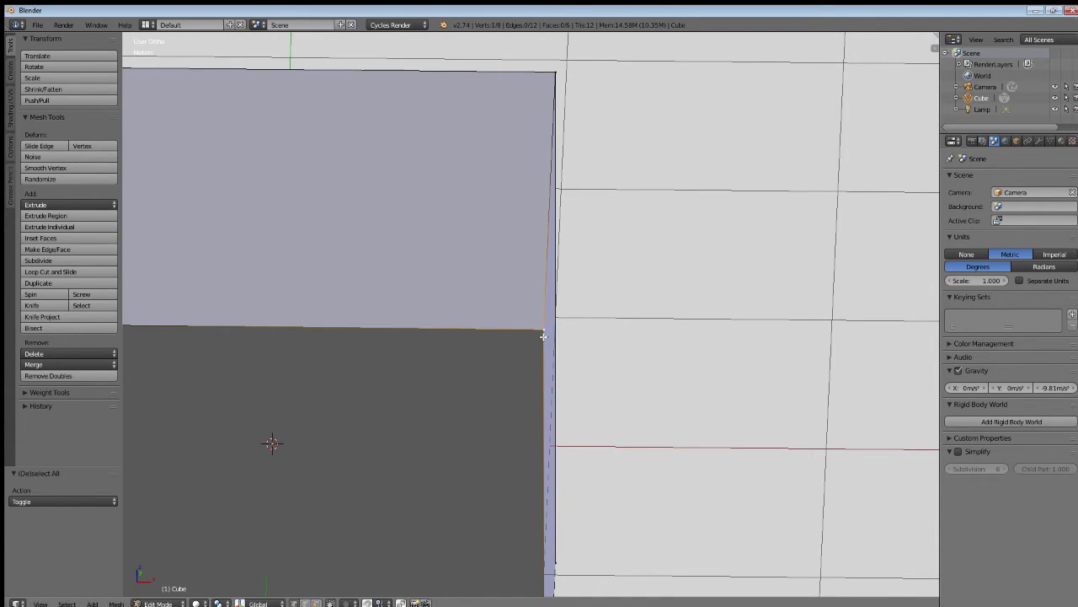
# Step: Try to scale the single selected corner vertex with the whole cube in view
pyautogui.moveTo(540, 356); pyautogui.dragTo(451, 352, button='middle')
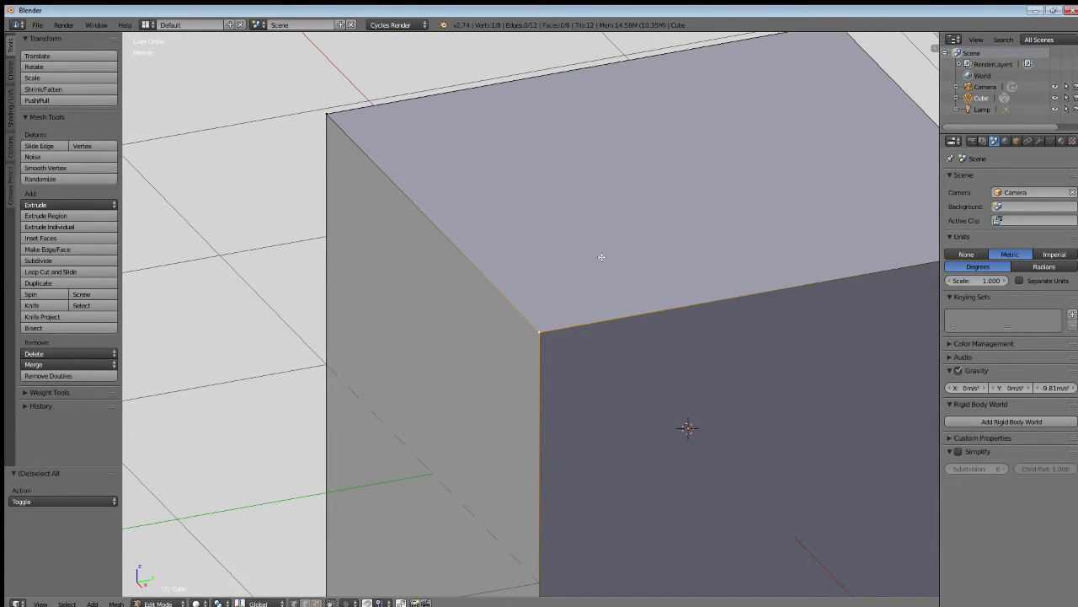
pyautogui.scroll(-4, 632, 285)
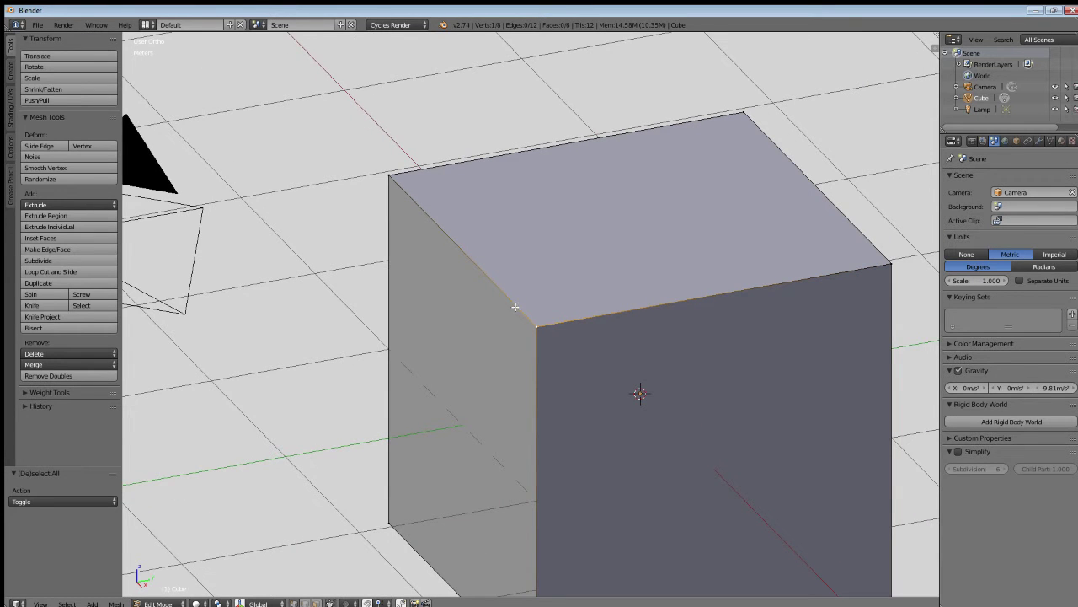
pyautogui.moveTo(517, 308); pyautogui.dragTo(582, 314, button='middle')
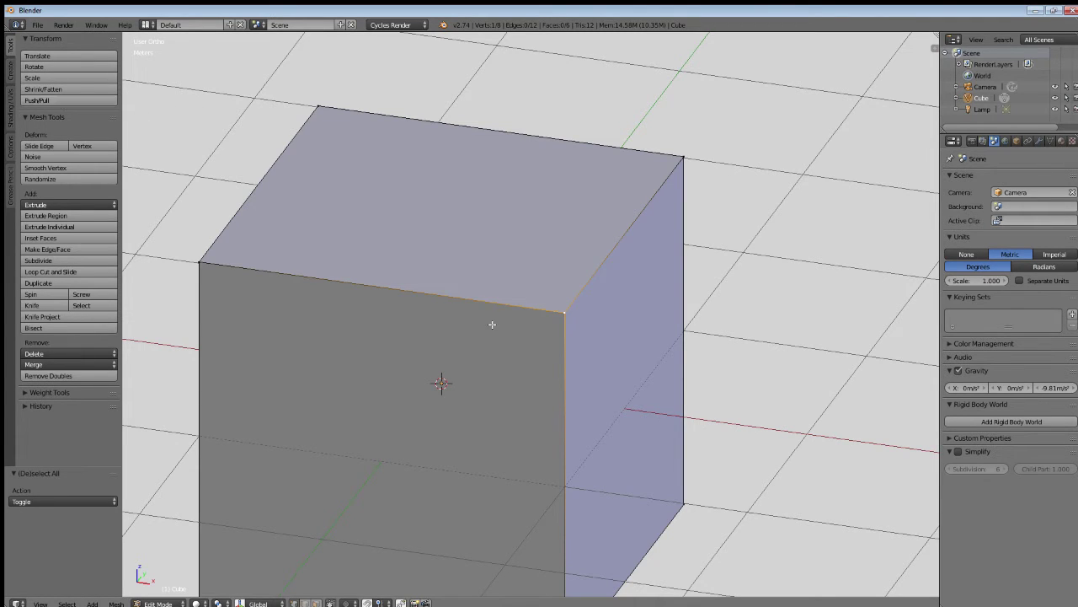
pyautogui.scroll(-2, 425, 305)
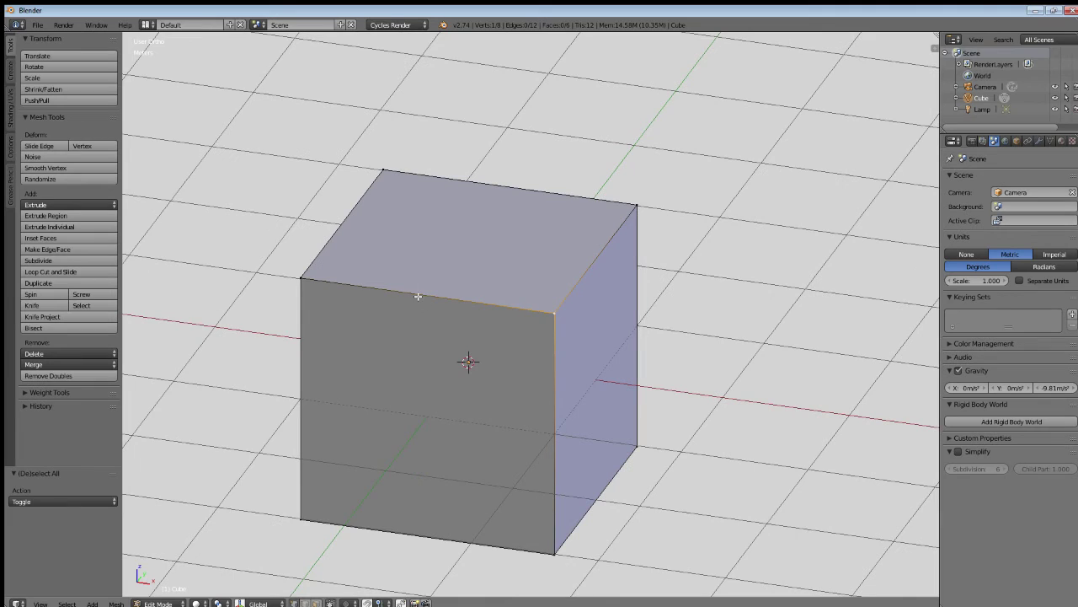
pyautogui.click(43, 79)
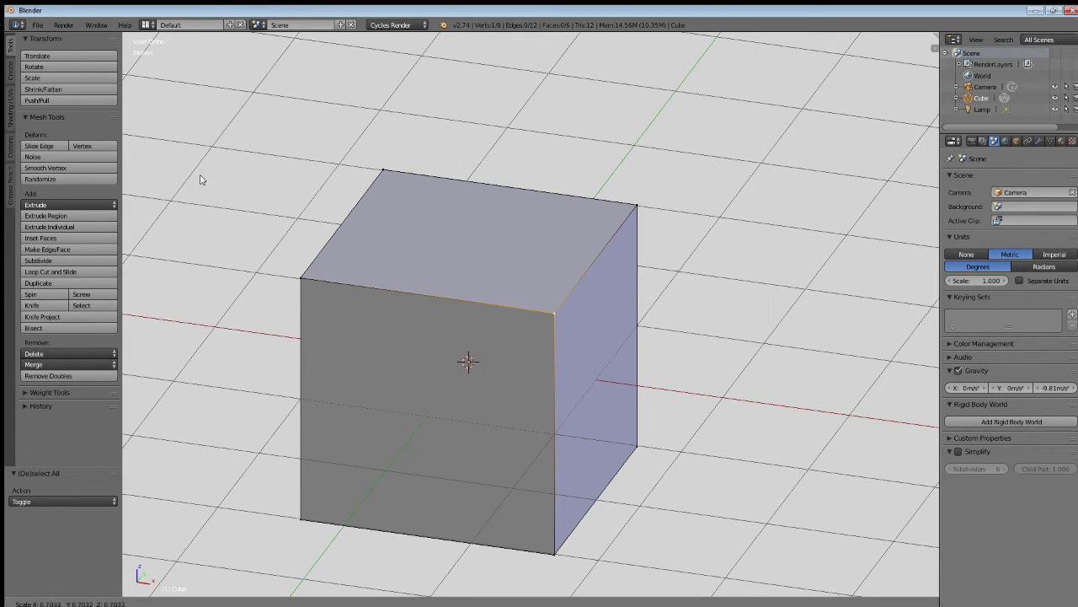
pyautogui.click(257, 185)
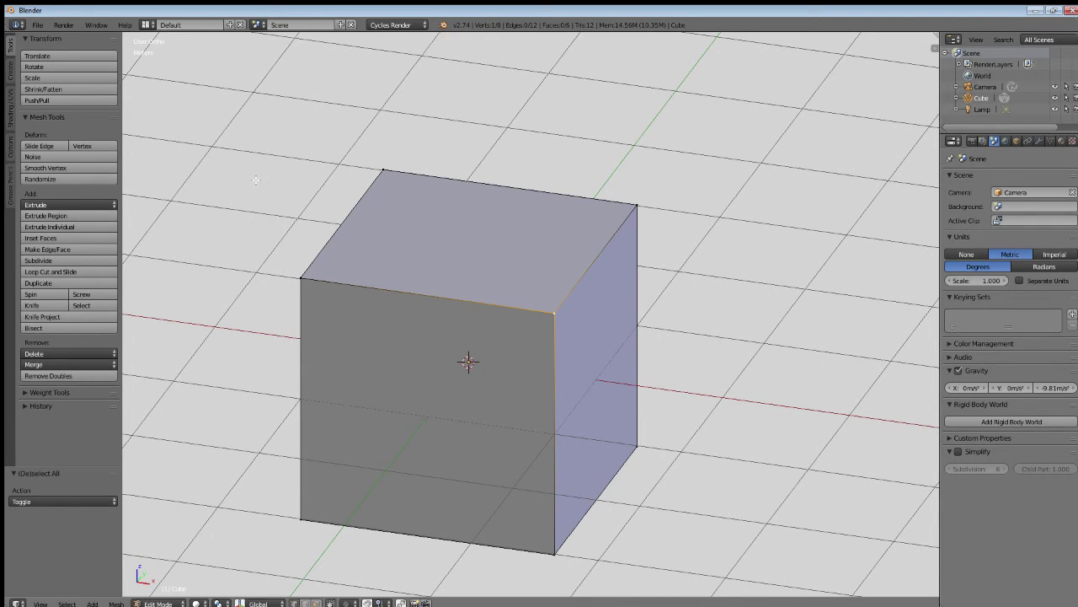
# Step: Translate the corner vertex about 72 cm in X, 20 cm in Y and -6 cm in Z, and undo the move
pyautogui.click(44, 58)
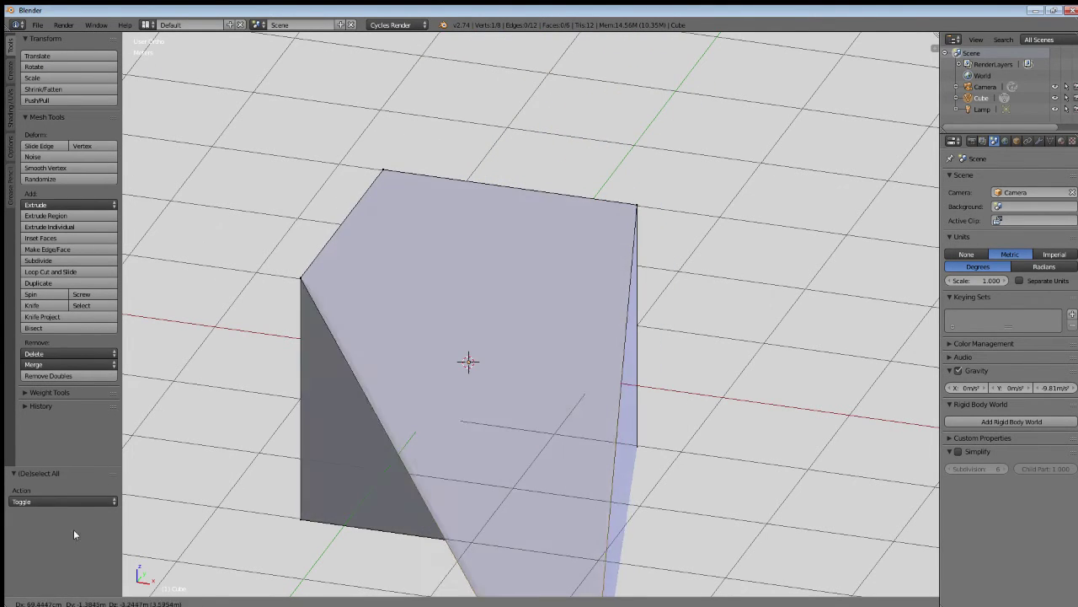
pyautogui.click(142, 67)
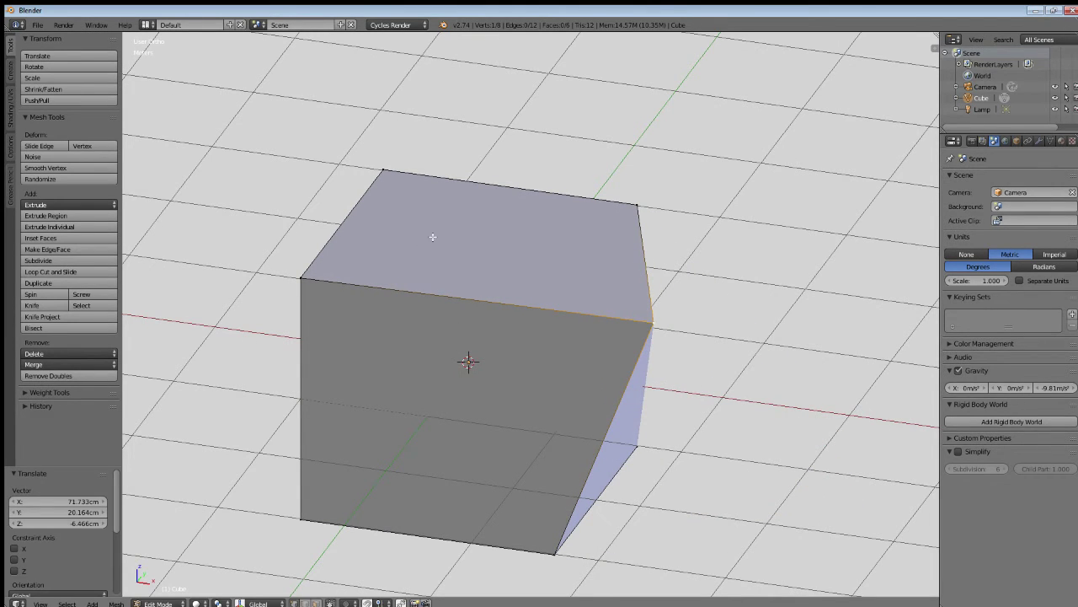
pyautogui.moveTo(532, 293); pyautogui.dragTo(453, 292, button='middle')
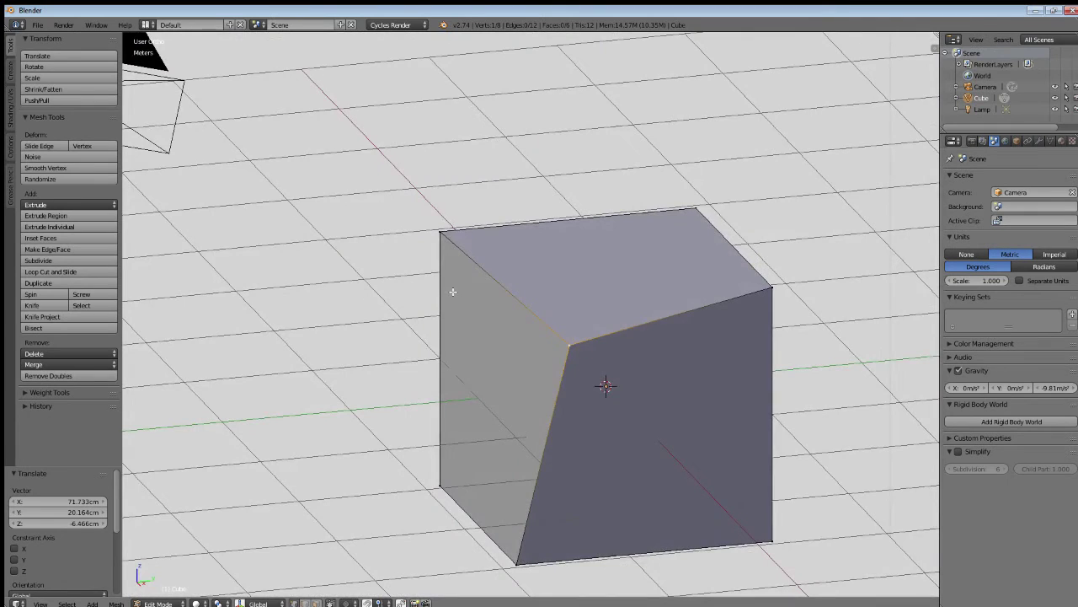
pyautogui.hotkey('ctrl', 'z')
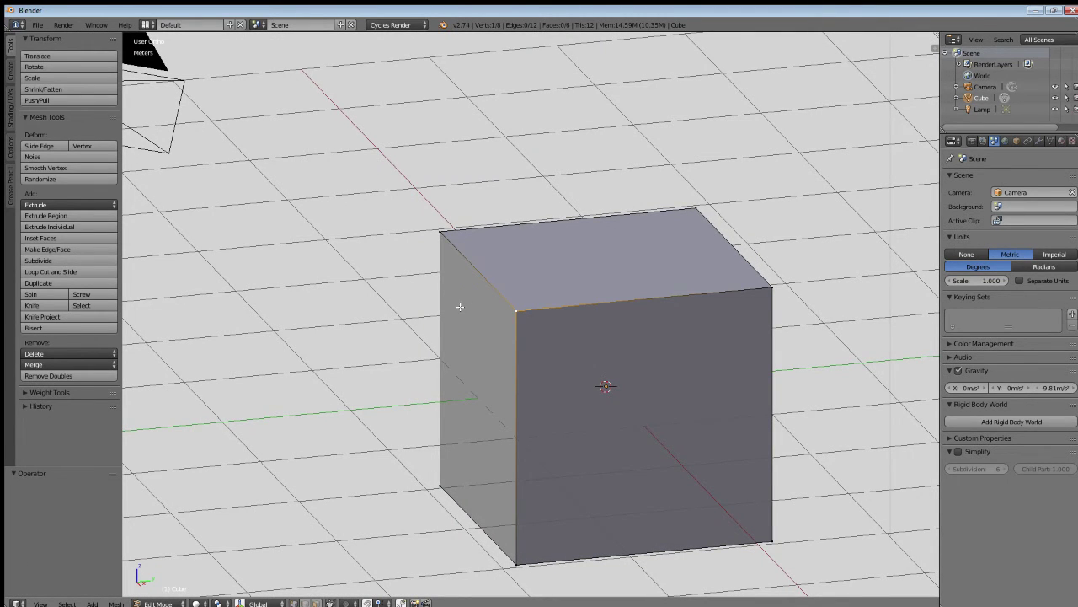
# Step: Translate the corner vertex about 90 cm in X, 33 cm in Y and -16 cm in Z, and undo the translation
pyautogui.moveTo(460, 307); pyautogui.dragTo(527, 323, button='middle')
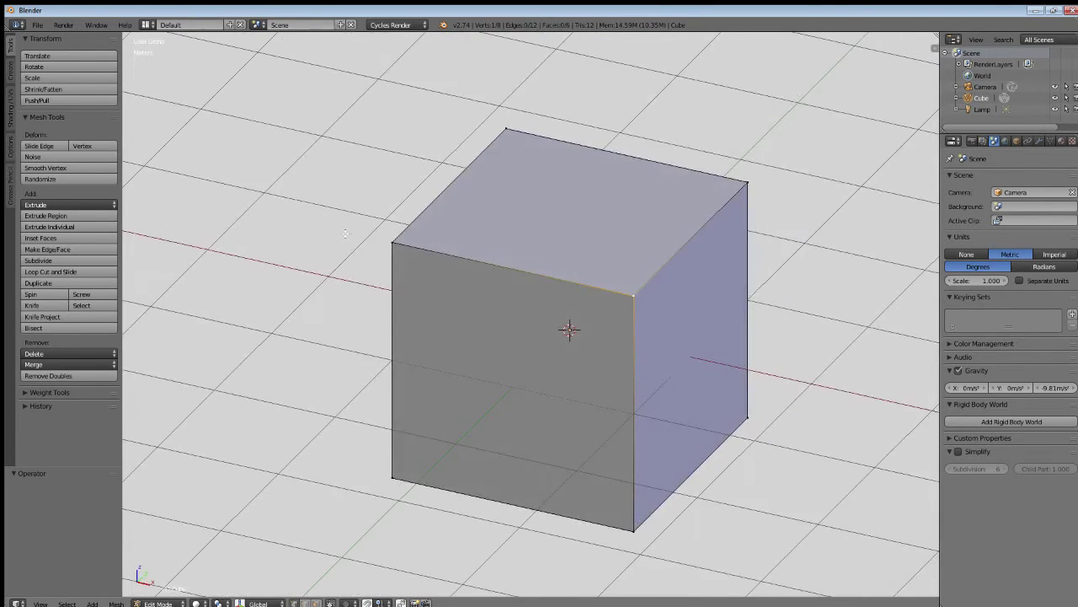
pyautogui.click(53, 56)
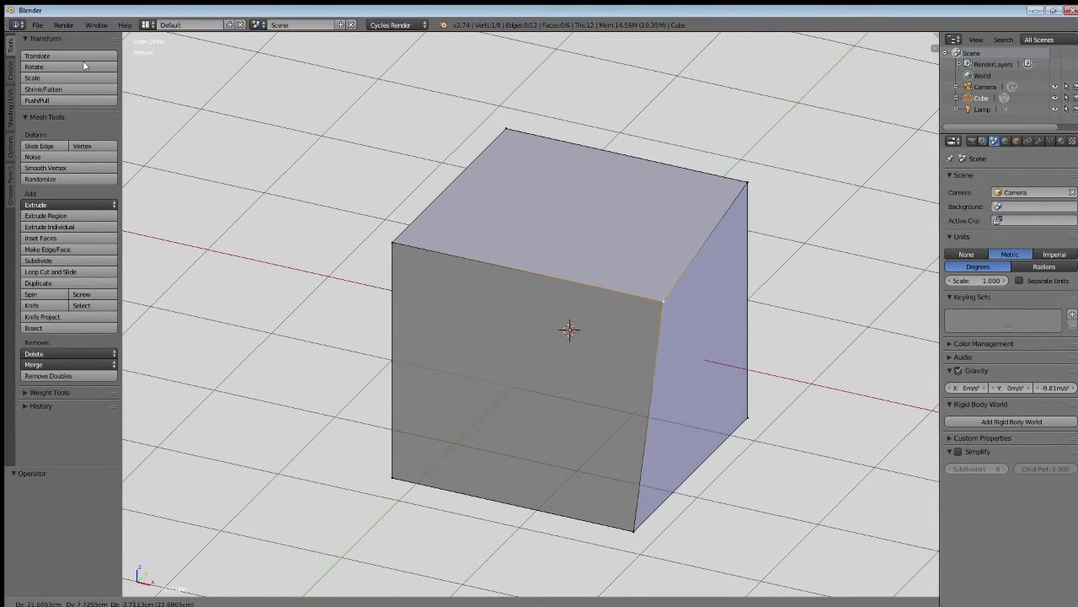
pyautogui.click(182, 83)
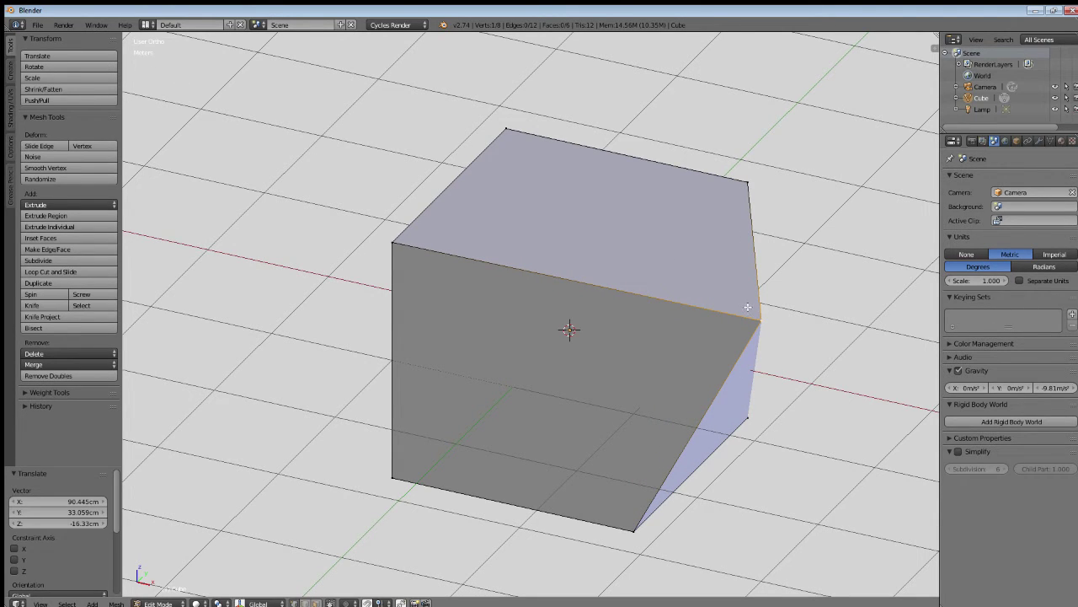
pyautogui.hotkey('ctrl', 'z')
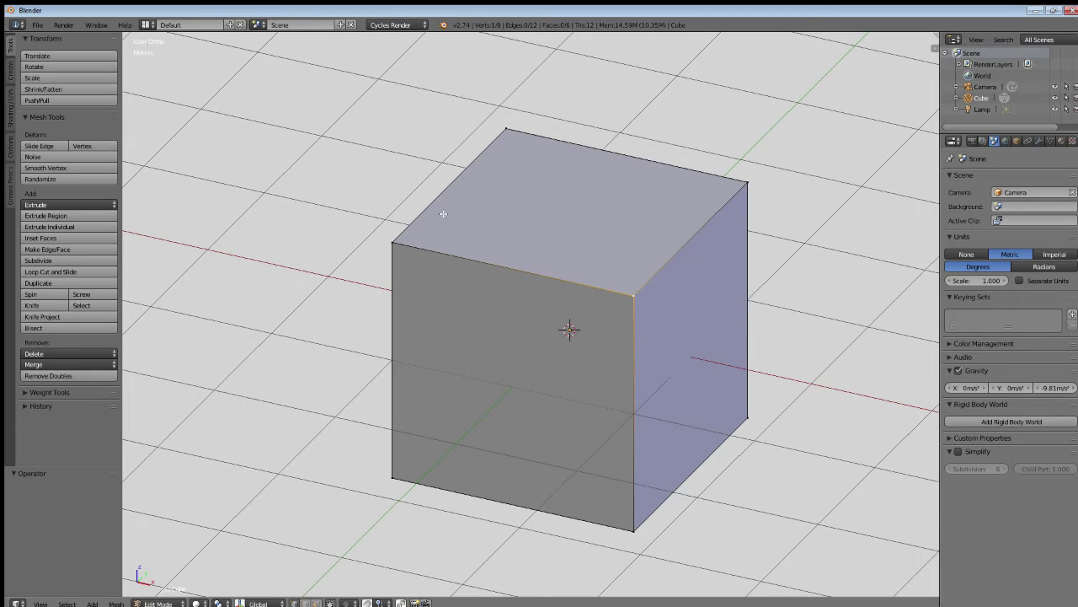
# Step: Preview moving the corner vertex freely outward twice, cancelling each move
pyautogui.click(61, 57)
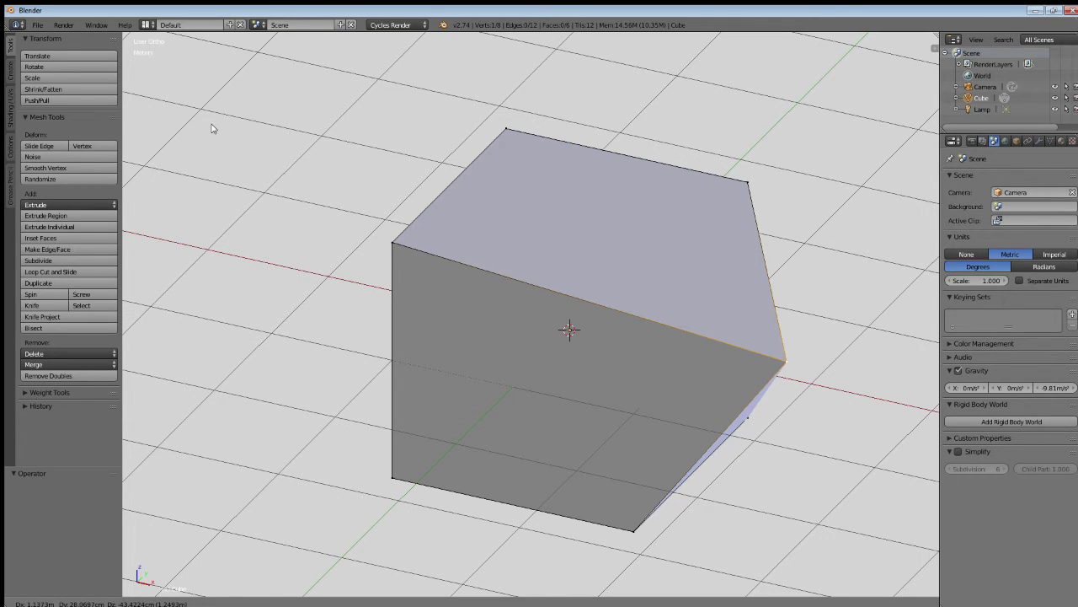
pyautogui.press('Escape')
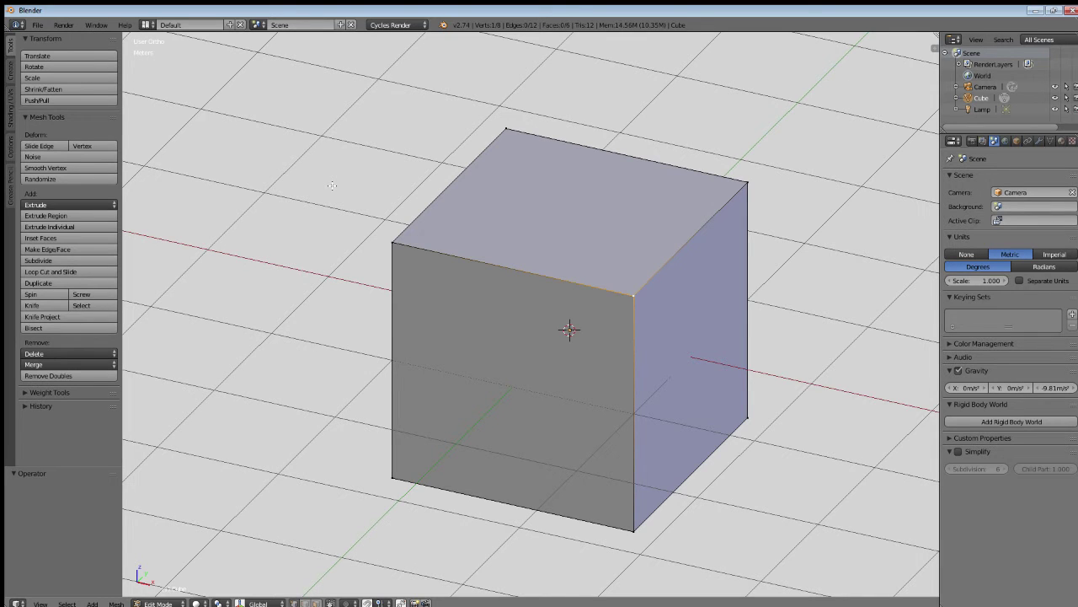
pyautogui.press('g')
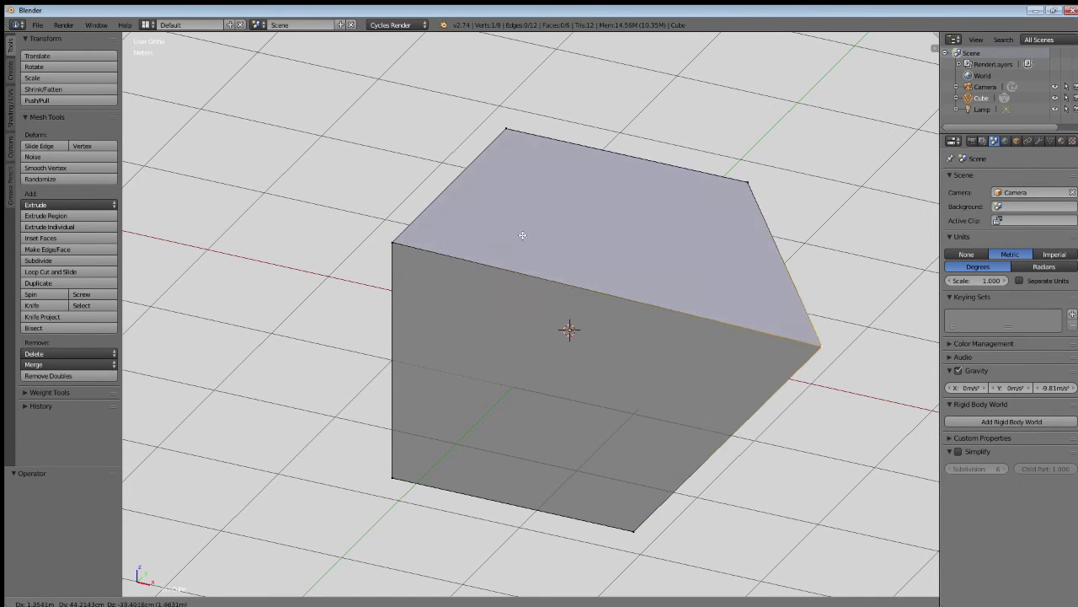
pyautogui.press('Escape')
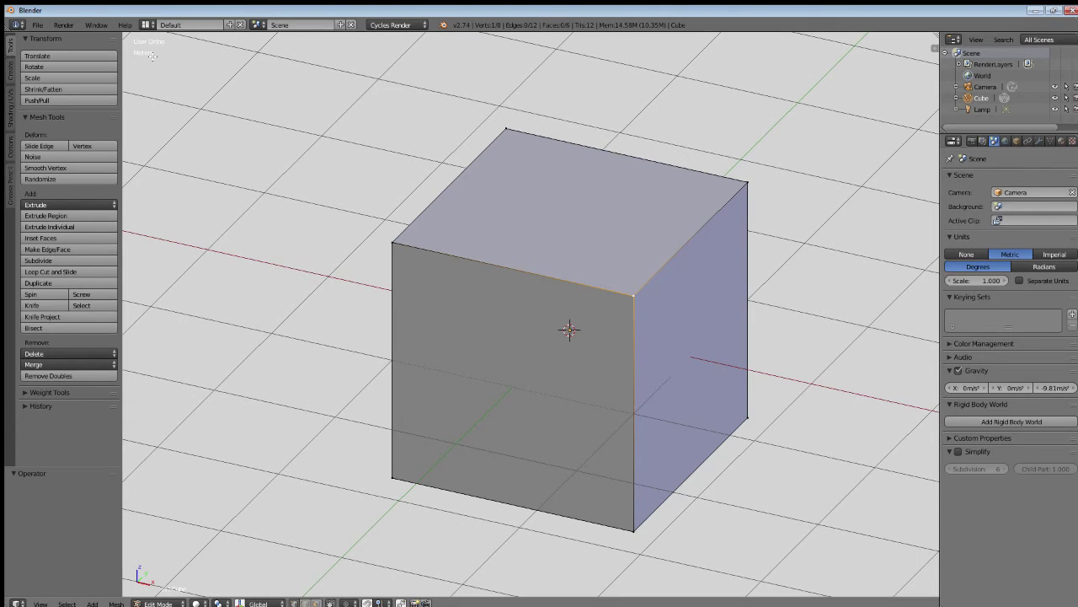
# Step: Try Rotate and Push/Pull on the single selected corner vertex
pyautogui.click(92, 67)
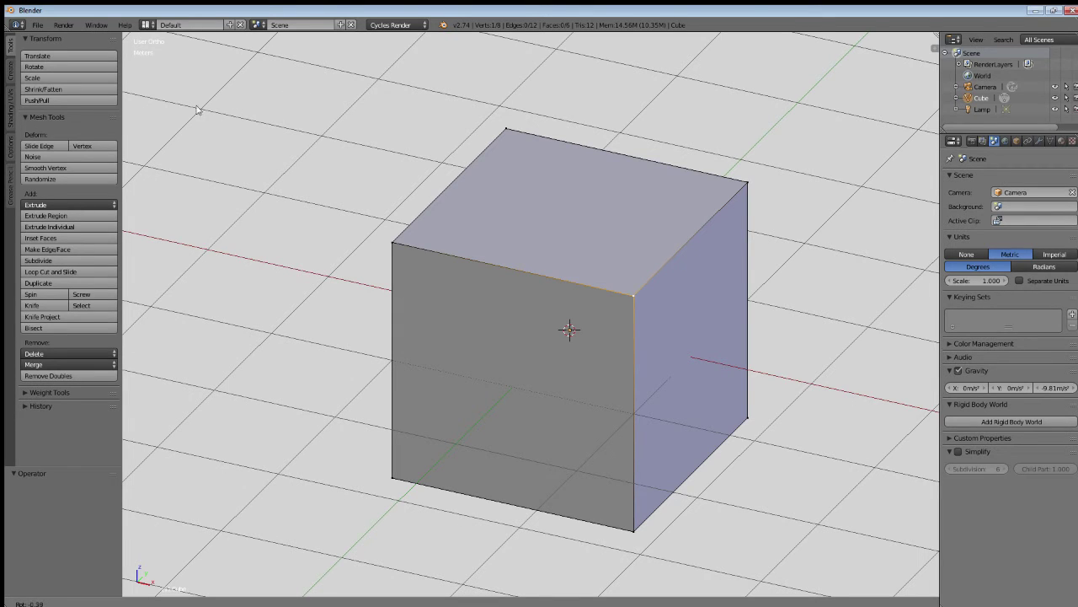
pyautogui.click(226, 112)
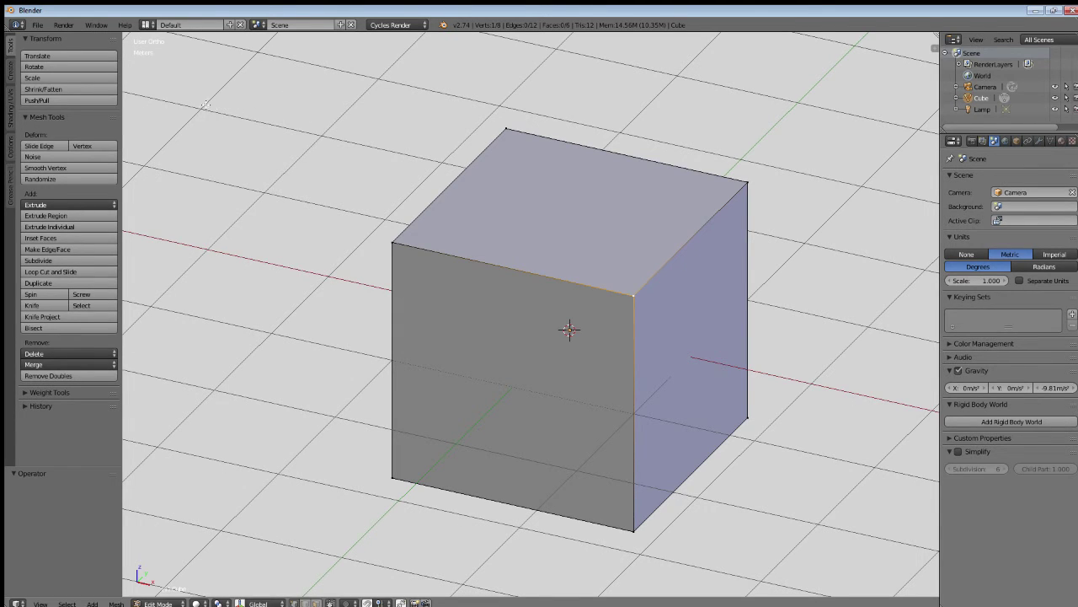
pyautogui.click(63, 99)
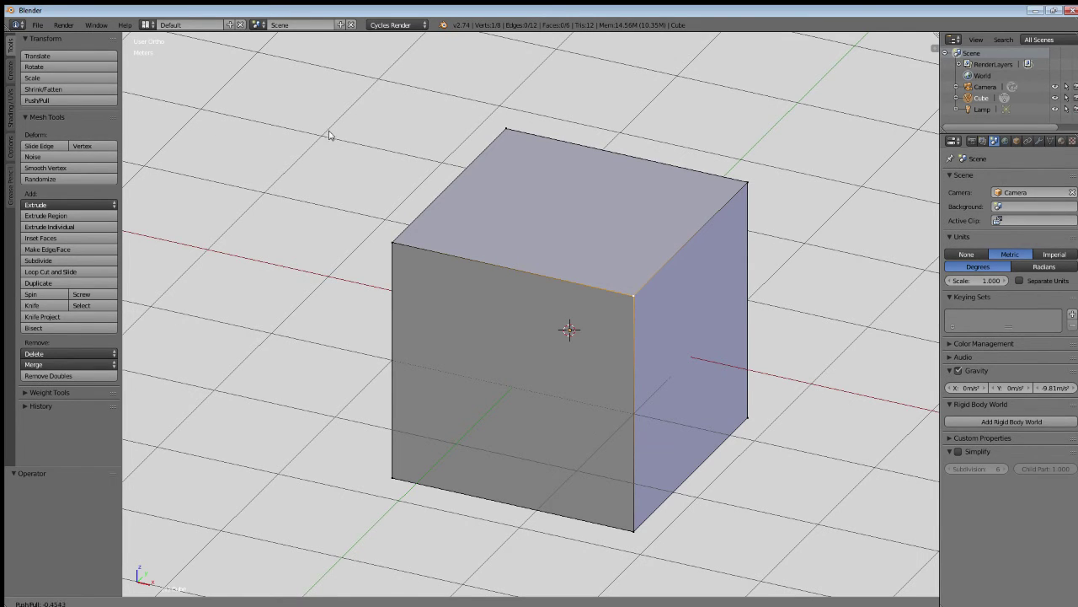
pyautogui.click(305, 138)
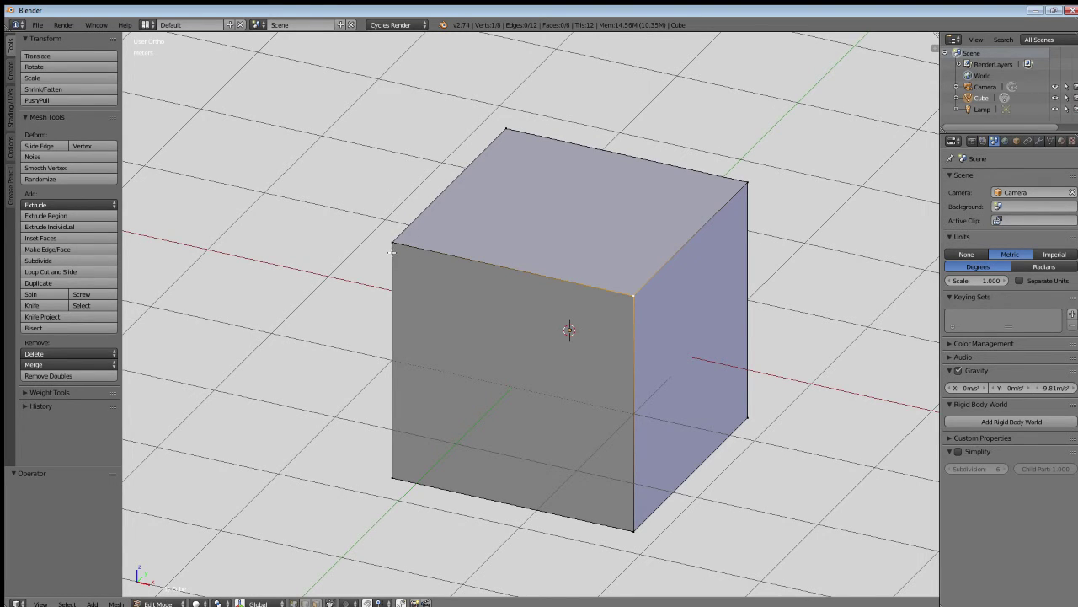
# Step: Add the adjacent top corner vertex to the selection, and try moving and rotating the edge between the two vertices
pyautogui.keyDown('shift'); pyautogui.rightClick(393, 241); pyautogui.keyUp('shift')
pyautogui.click(51, 57)
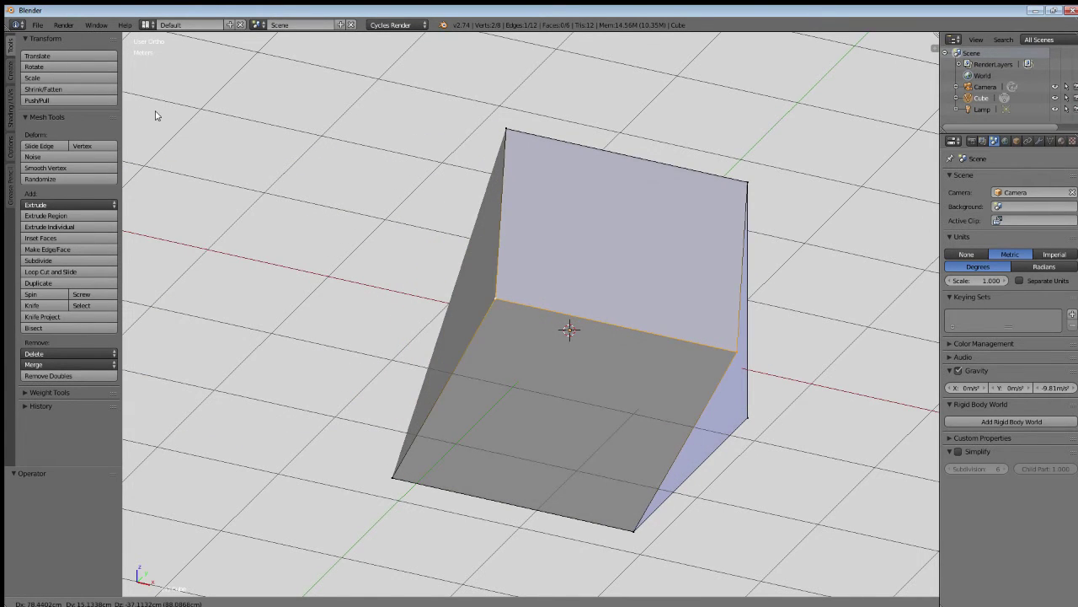
pyautogui.rightClick(155, 115)
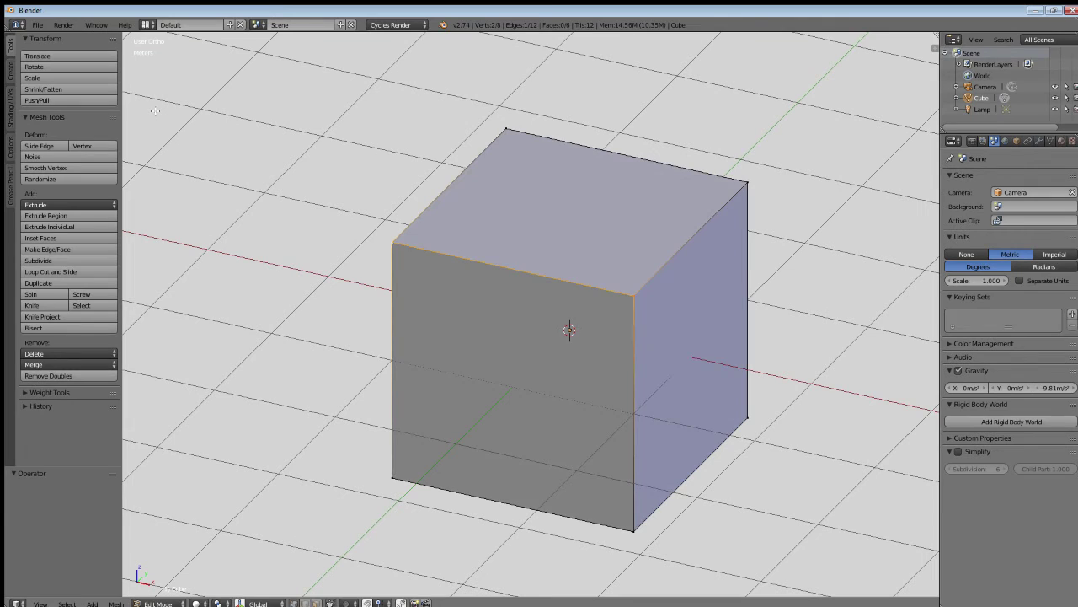
pyautogui.click(89, 67)
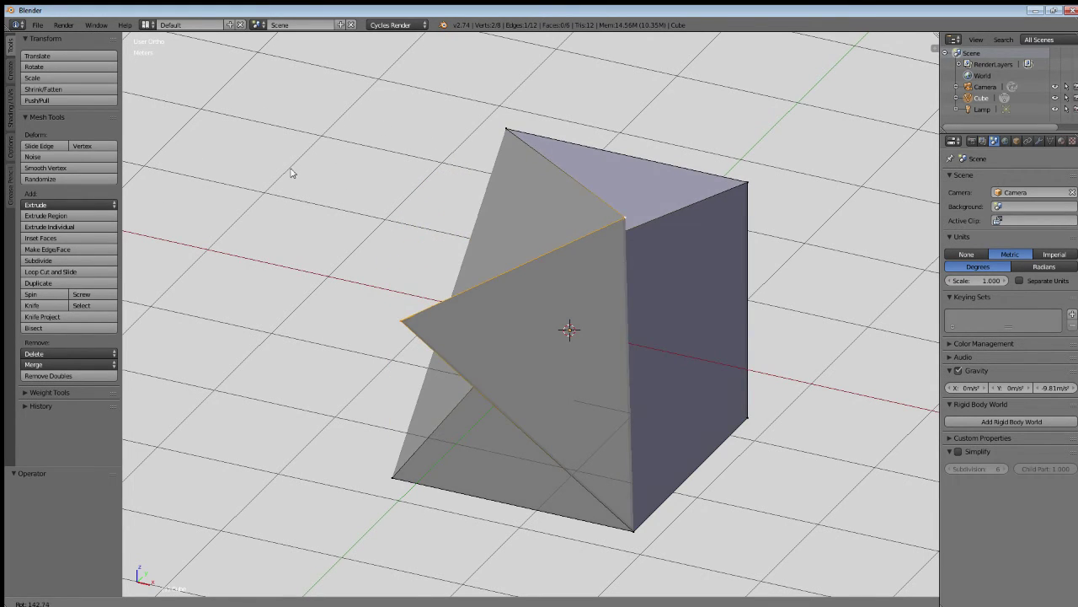
pyautogui.press('Escape')
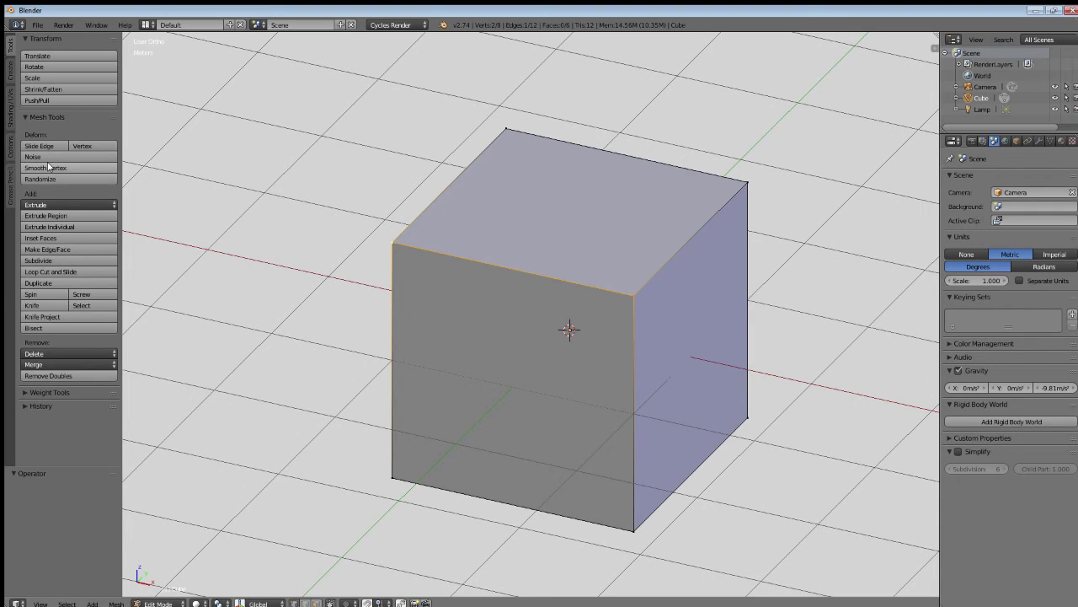
# Step: Try Scale, Shrink/Fatten and Push/Pull on the edge between the two selected top corner vertices, cancelling each transform
pyautogui.click(39, 79)
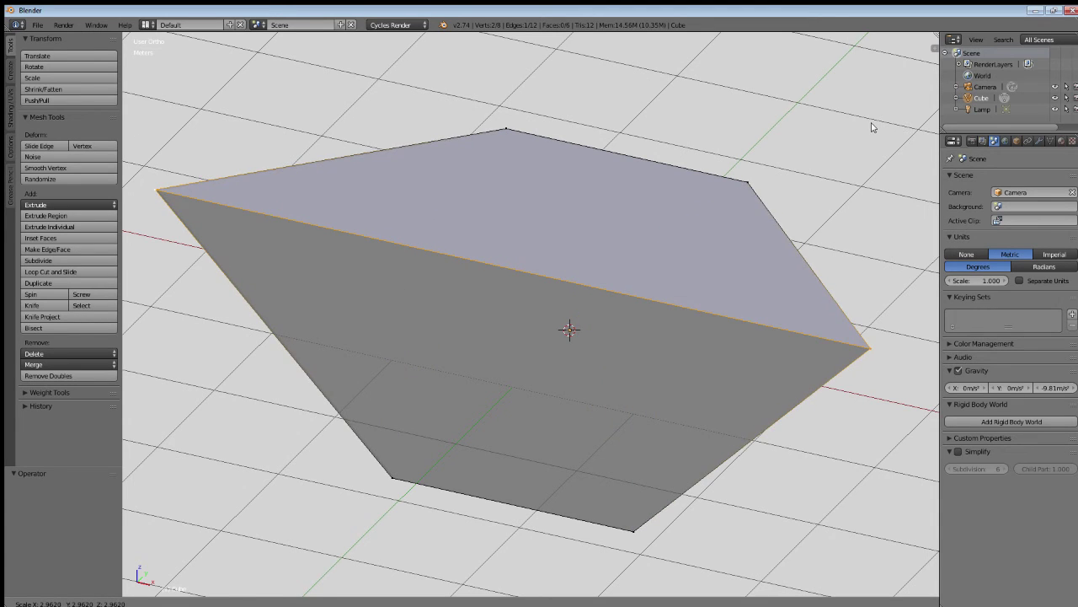
pyautogui.rightClick(872, 127)
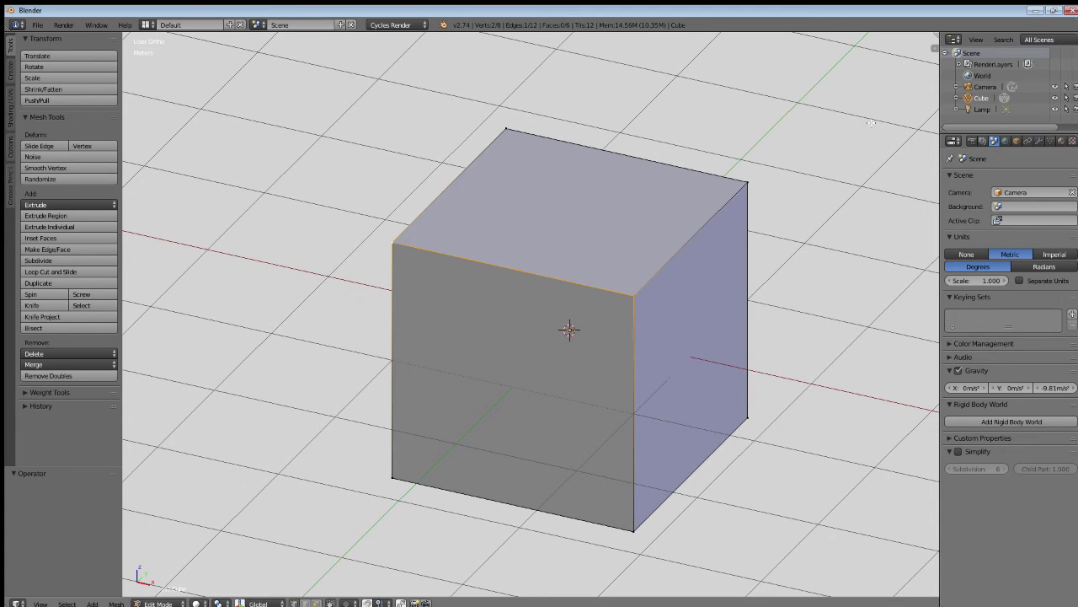
pyautogui.click(74, 89)
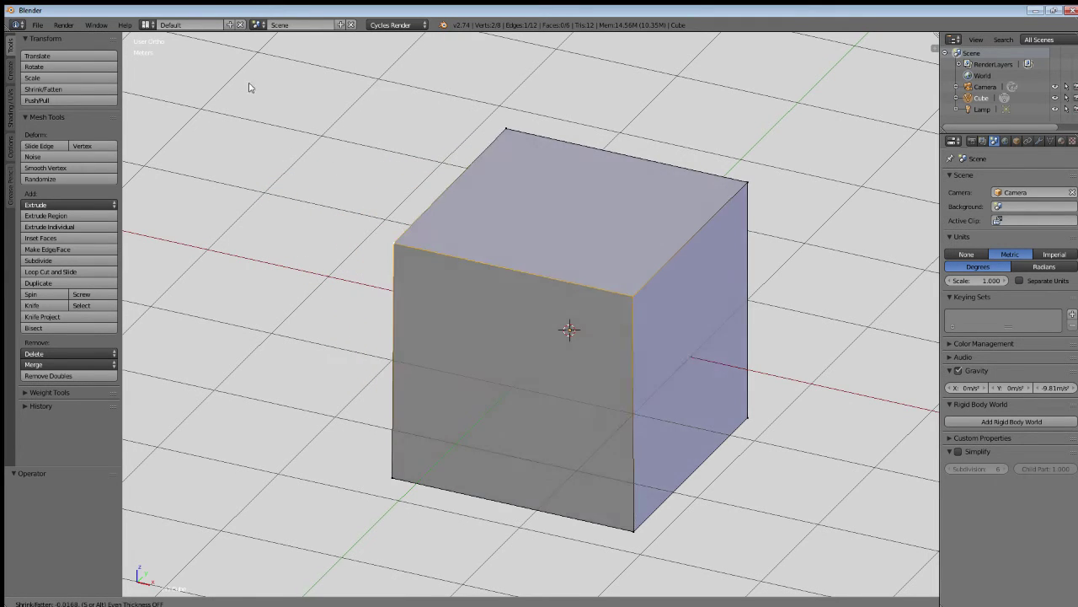
pyautogui.rightClick(249, 96)
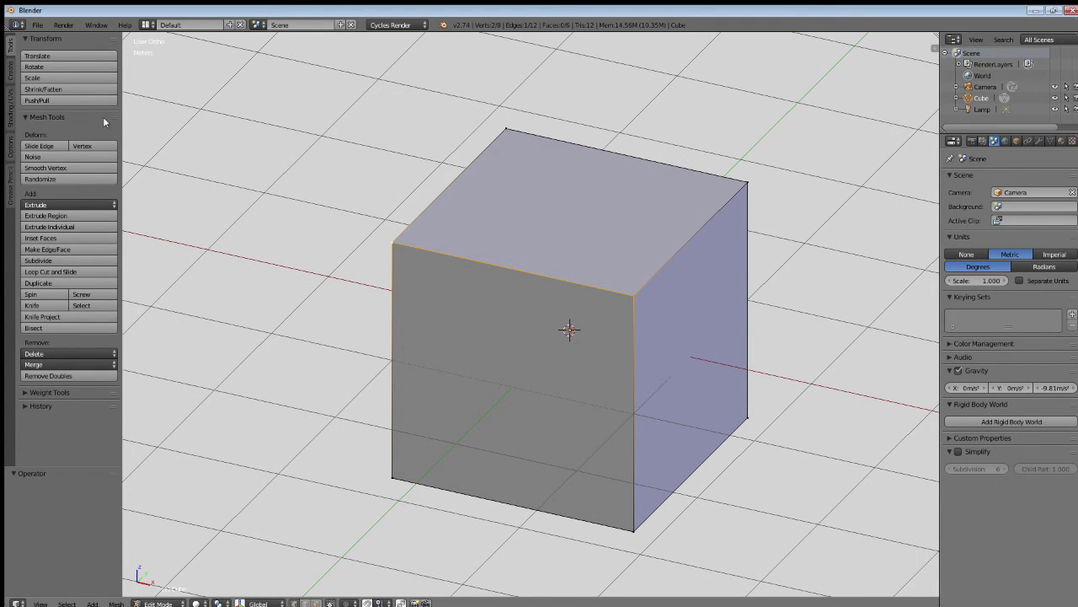
pyautogui.click(70, 99)
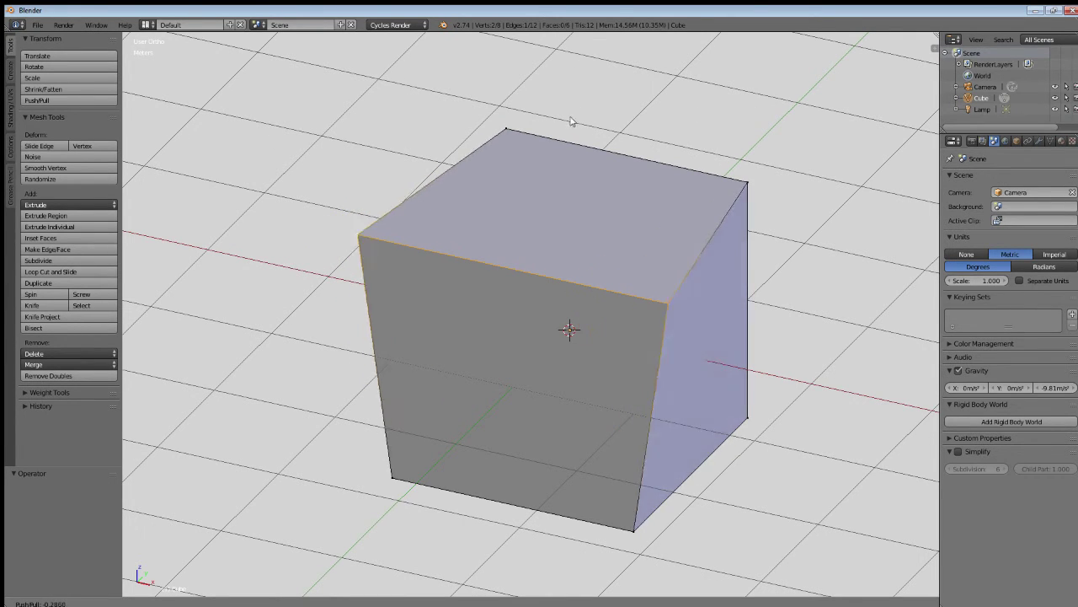
pyautogui.press('Escape')
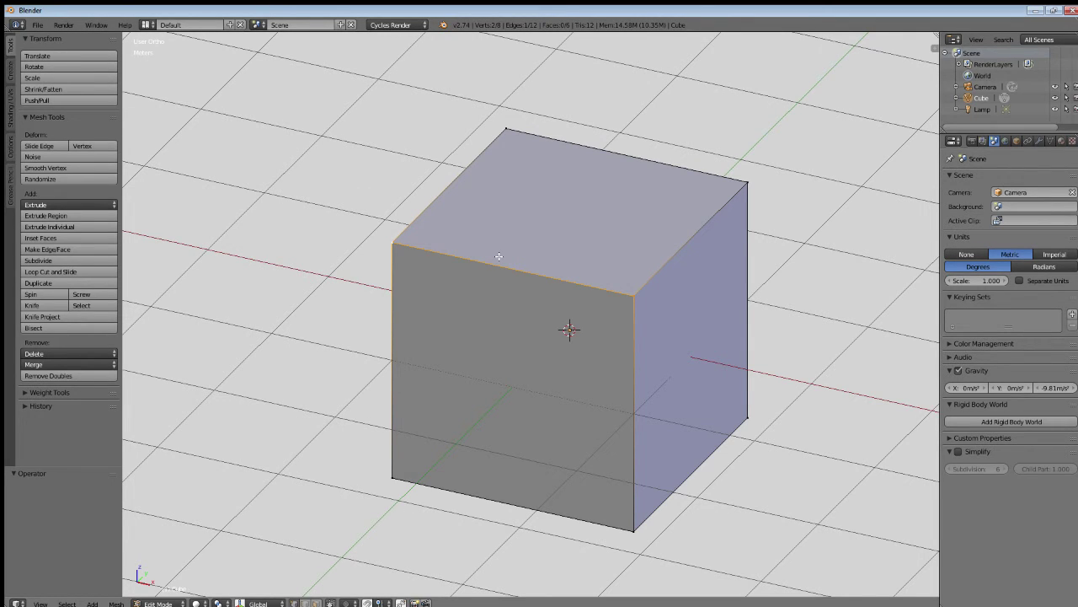
# Step: Clear the selection and move the cube's near-right top vertex about 73 cm in X and the far-right top vertex about 41 cm in Z
pyautogui.press('a')
pyautogui.keyDown('shift'); pyautogui.moveTo(585, 264); pyautogui.dragTo(519, 275, button='middle'); pyautogui.keyUp('shift')
pyautogui.keyDown('shift'); pyautogui.moveTo(458, 262); pyautogui.dragTo(491, 272, button='middle'); pyautogui.keyUp('shift')
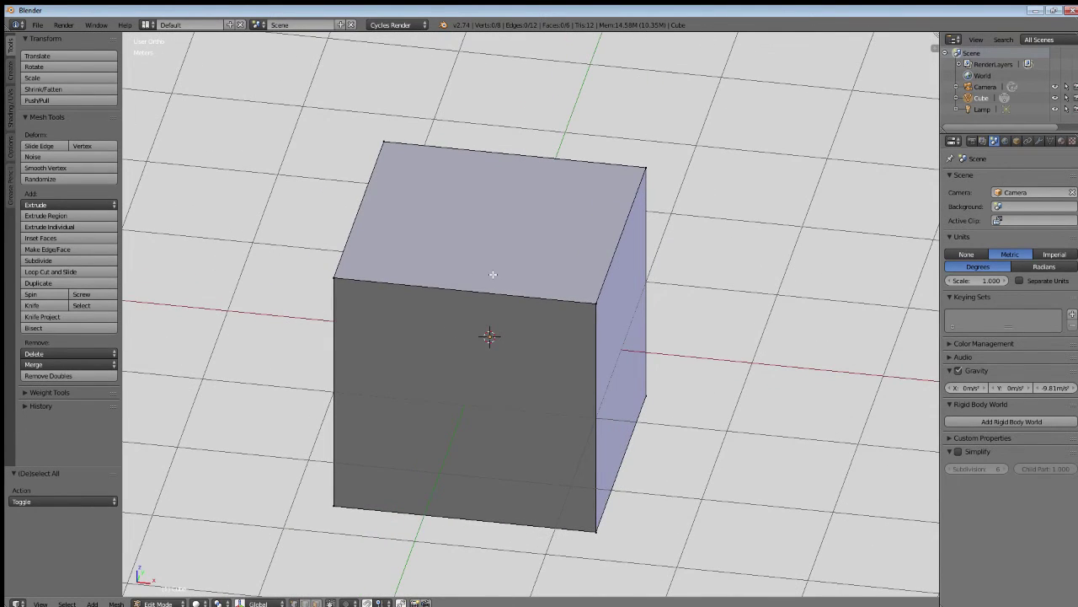
pyautogui.rightClick(597, 300)
pyautogui.press('g')
pyautogui.click(692, 312)
pyautogui.rightClick(647, 162)
pyautogui.press('g')
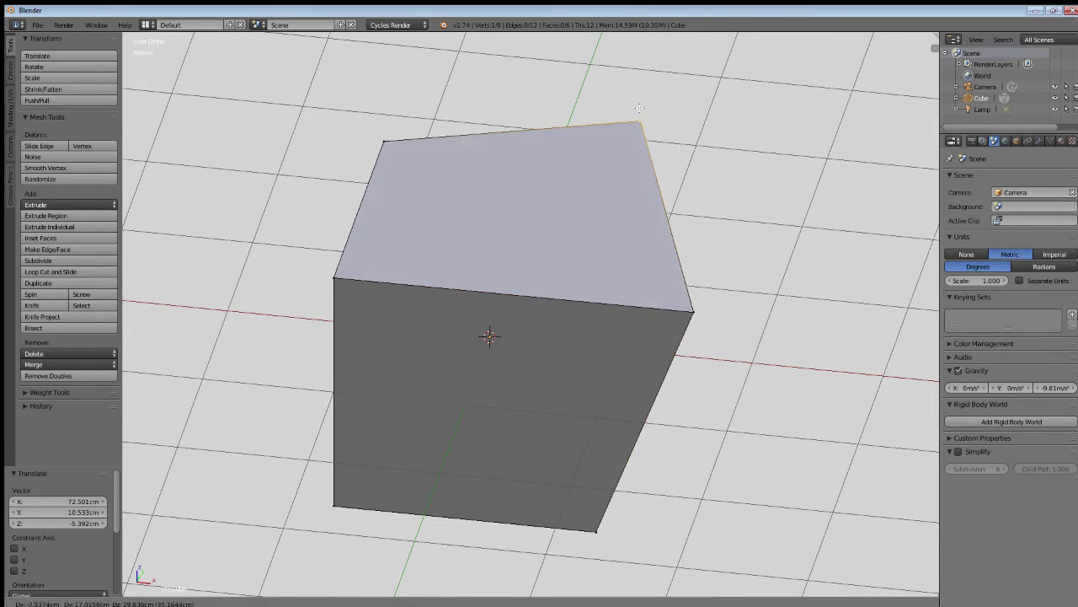
pyautogui.click(633, 100)
# Step: Select the two top vertices on the cube's opposite side and scale the edge between them to about 0.369
pyautogui.rightClick(335, 278)
pyautogui.keyDown('shift'); pyautogui.rightClick(375, 153); pyautogui.keyUp('shift')
pyautogui.press('s')
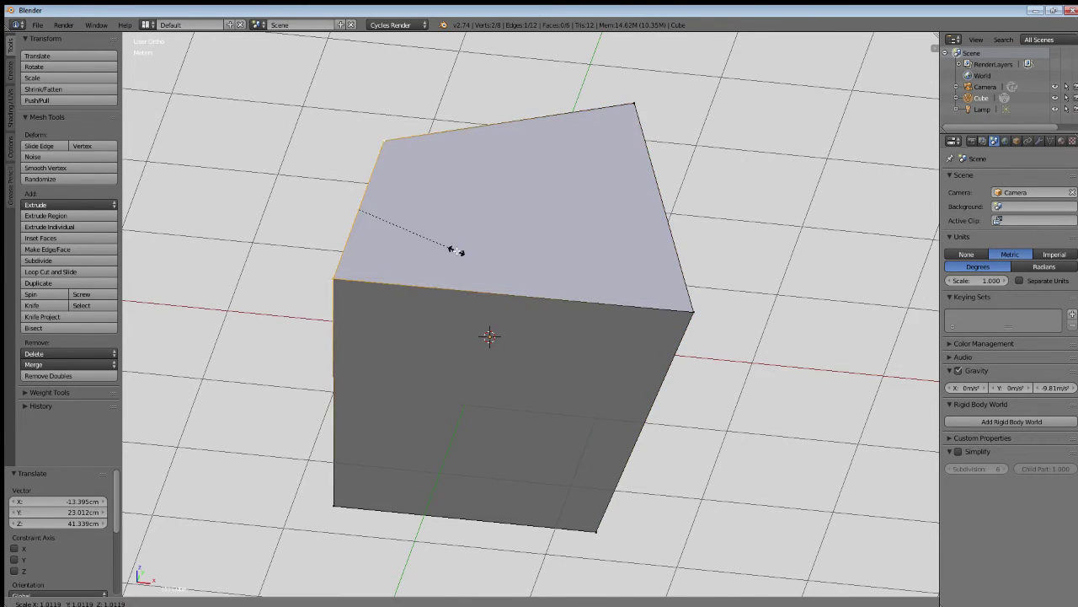
pyautogui.click(397, 217)
# Step: Move the far-right top vertex about -70 cm in Z and reposition the two scaled vertices, shifting the far one about 1.07 m in X
pyautogui.press('g')
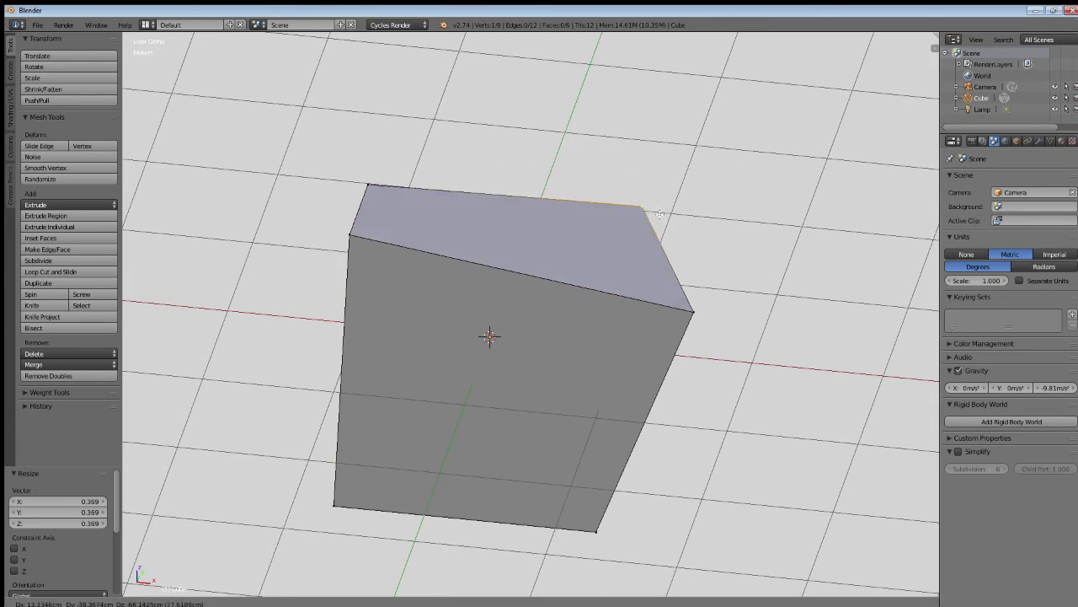
pyautogui.click(652, 229)
pyautogui.rightClick(356, 240)
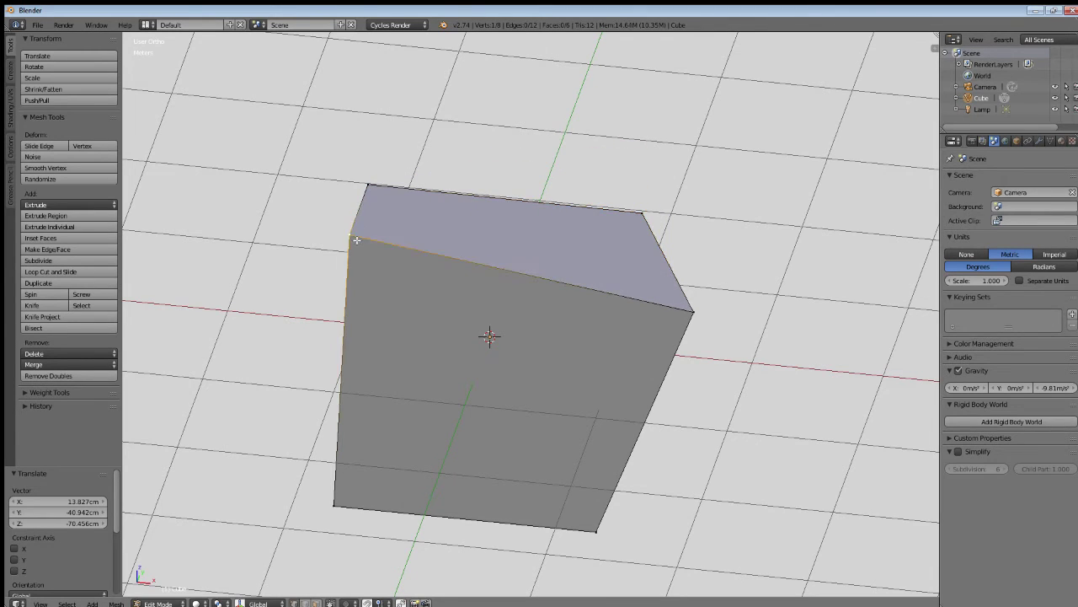
pyautogui.press('g')
pyautogui.click(513, 195)
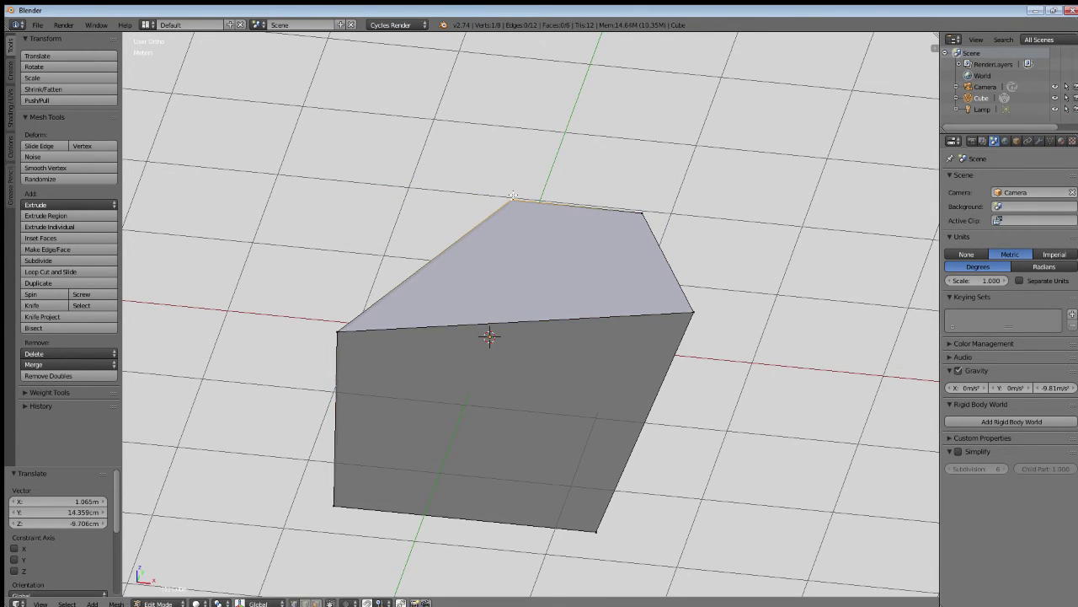
# Step: Examine the deformed mesh from several angles and undo the vertex moves and scaling back to the original cube
pyautogui.moveTo(441, 421); pyautogui.dragTo(457, 375, button='middle')
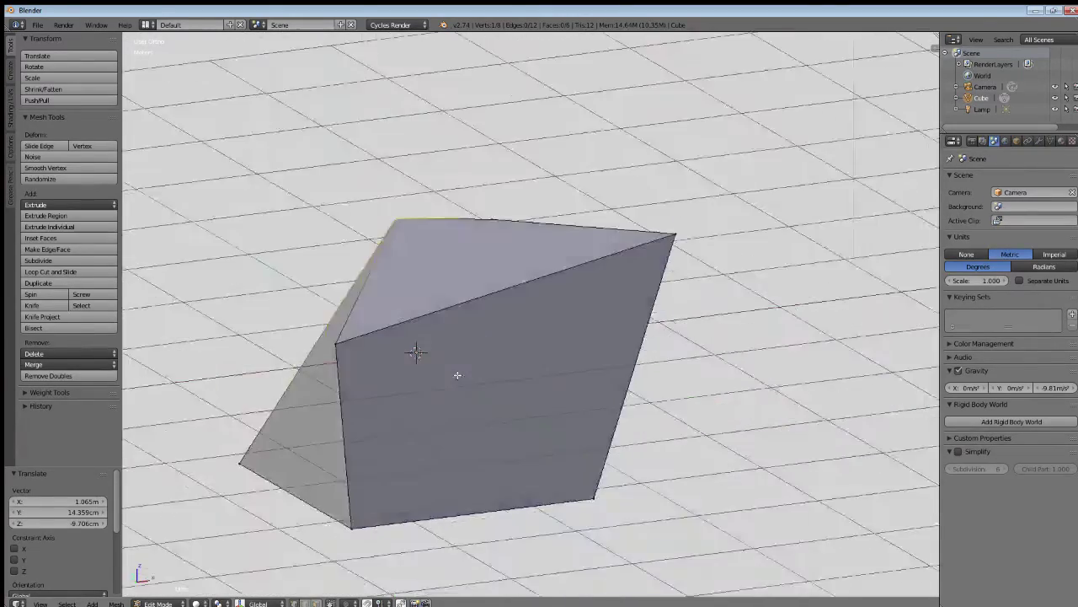
pyautogui.press('KP_7')
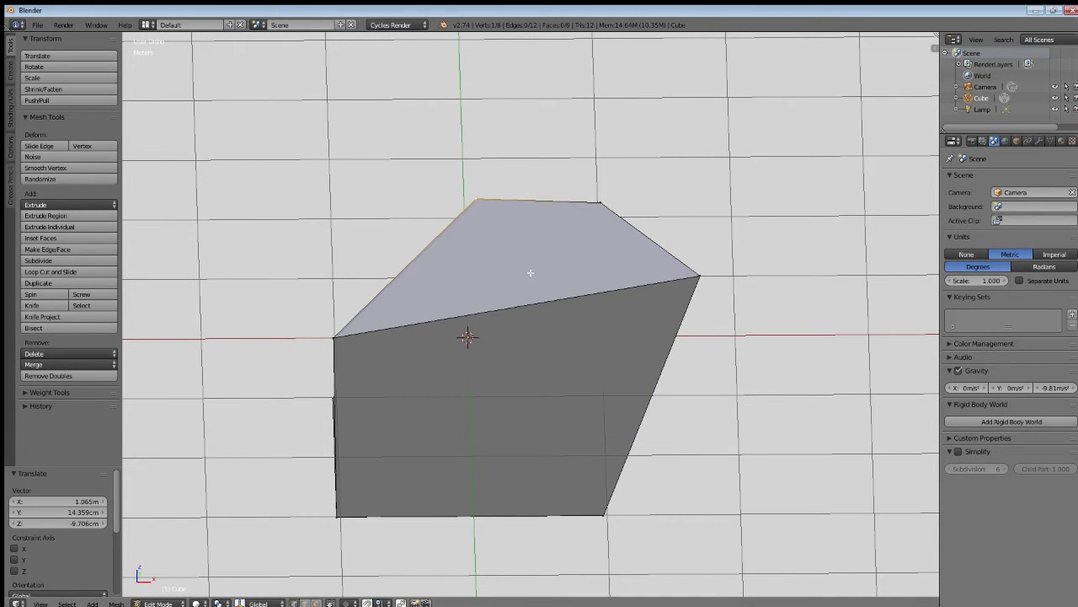
pyautogui.moveTo(474, 291); pyautogui.dragTo(544, 279, button='middle')
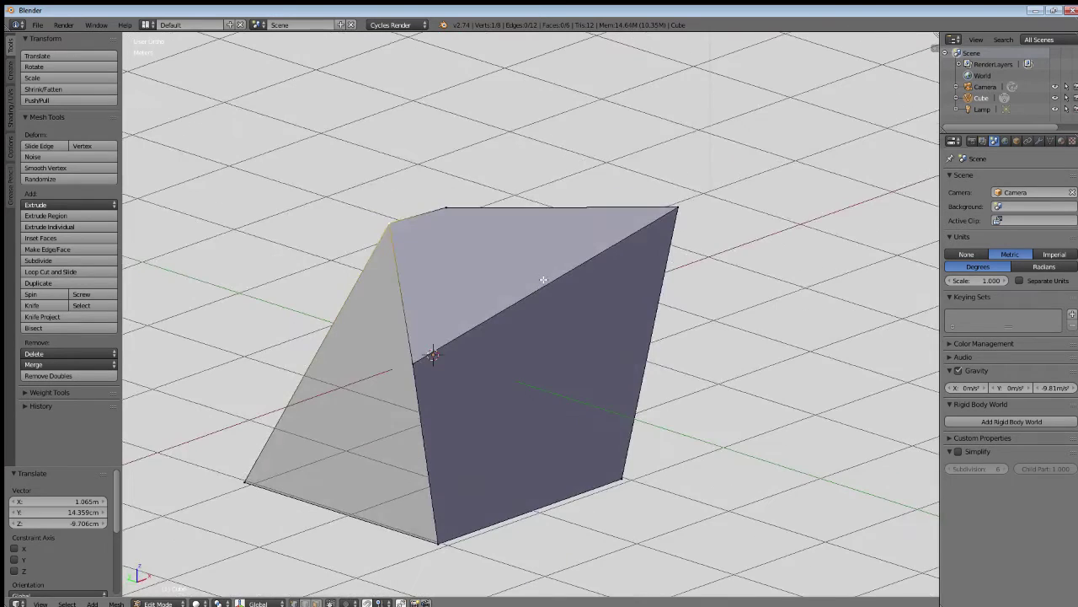
pyautogui.hotkey('ctrl', 'z')
pyautogui.hotkey('ctrl', 'z')
pyautogui.hotkey('ctrl', 'z')
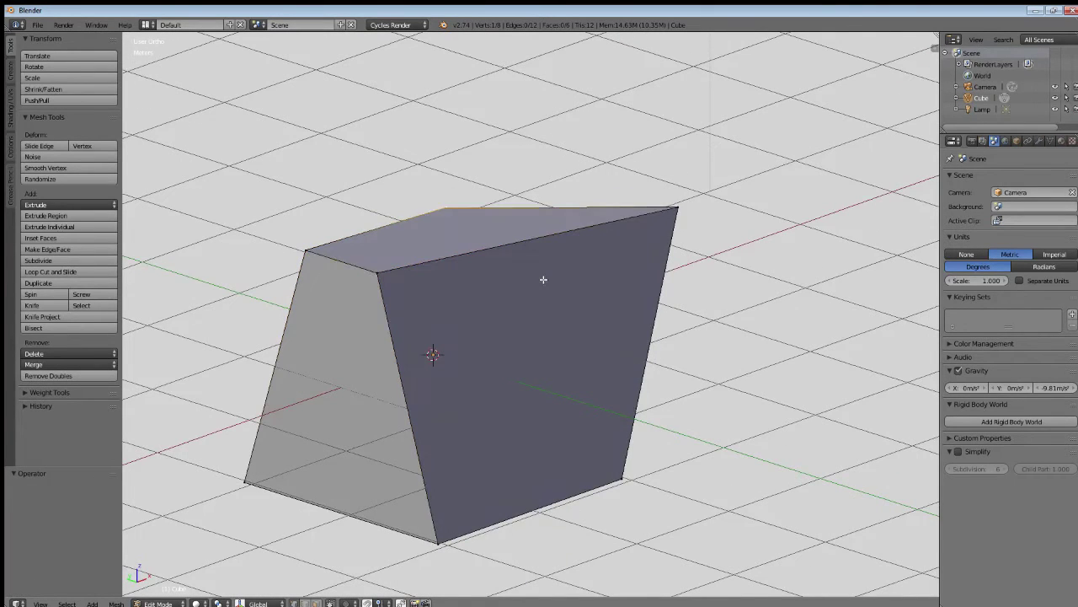
pyautogui.hotkey('ctrl', 'z')
pyautogui.hotkey('ctrl', 'z')
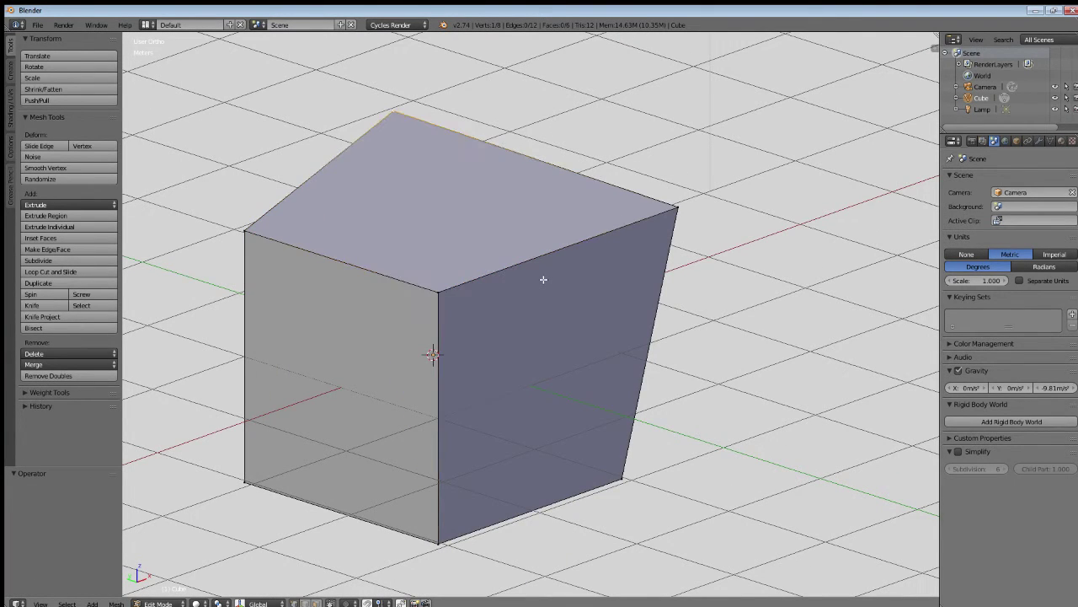
pyautogui.hotkey('ctrl', 'z')
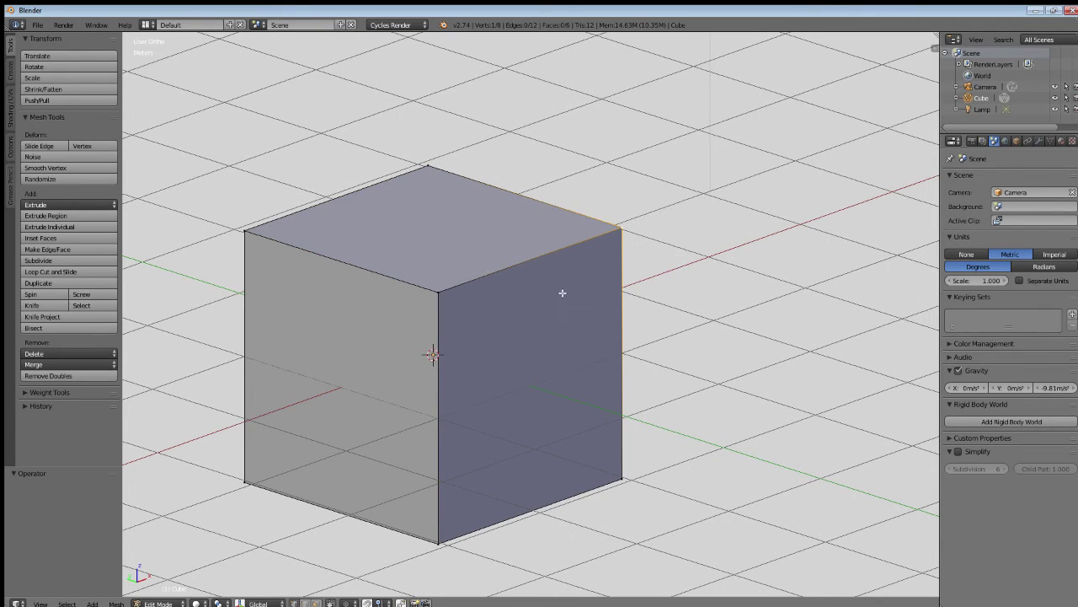
# Step: Clear the current vertex selection and select all of the cube's vertices
pyautogui.moveTo(561, 294); pyautogui.dragTo(424, 292, button='middle')
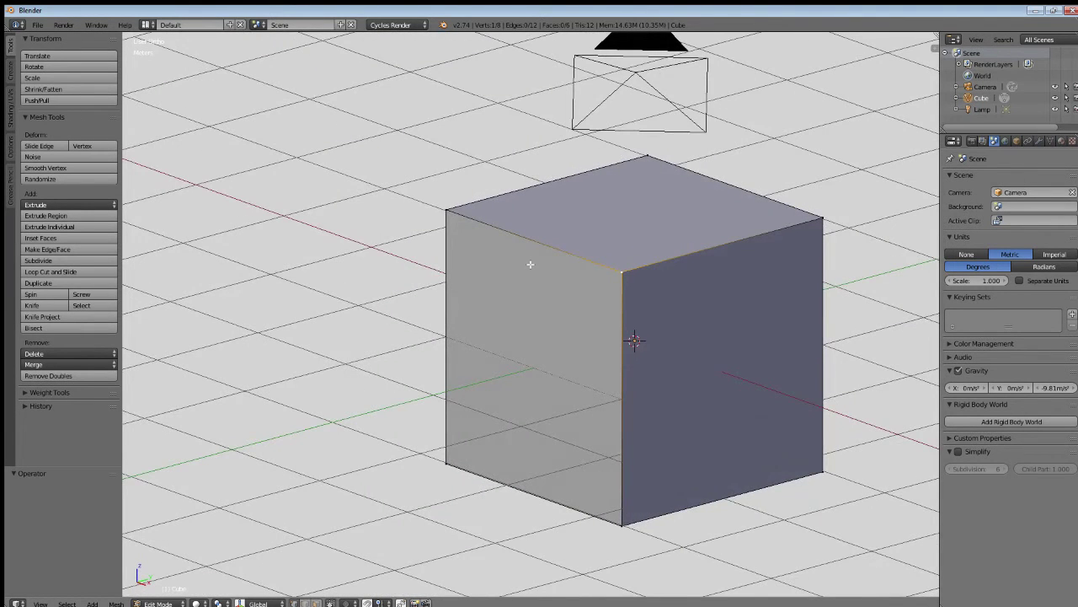
pyautogui.press('a')
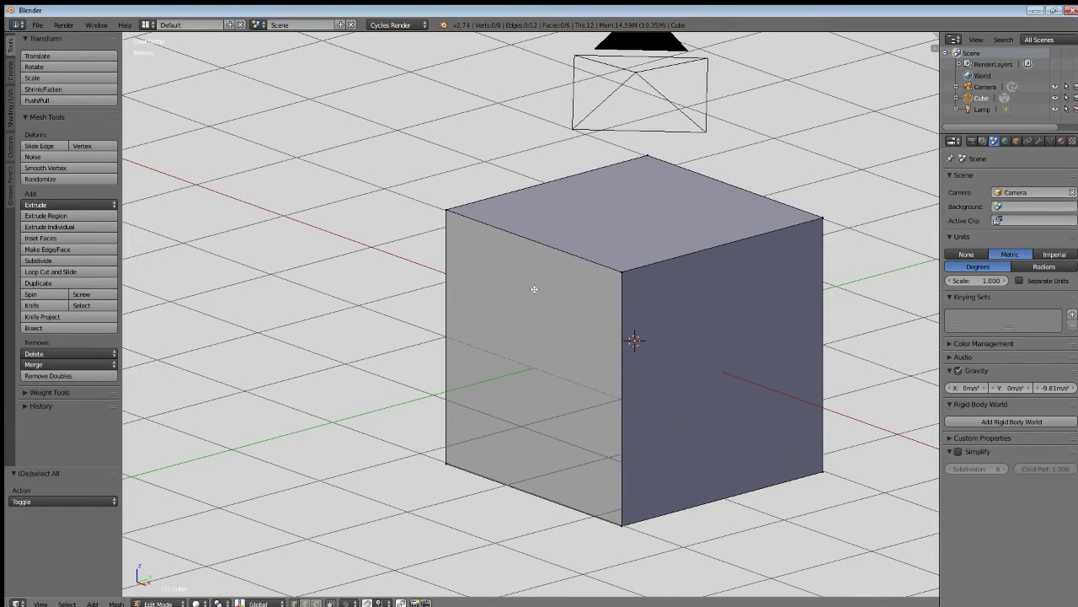
pyautogui.press('a')
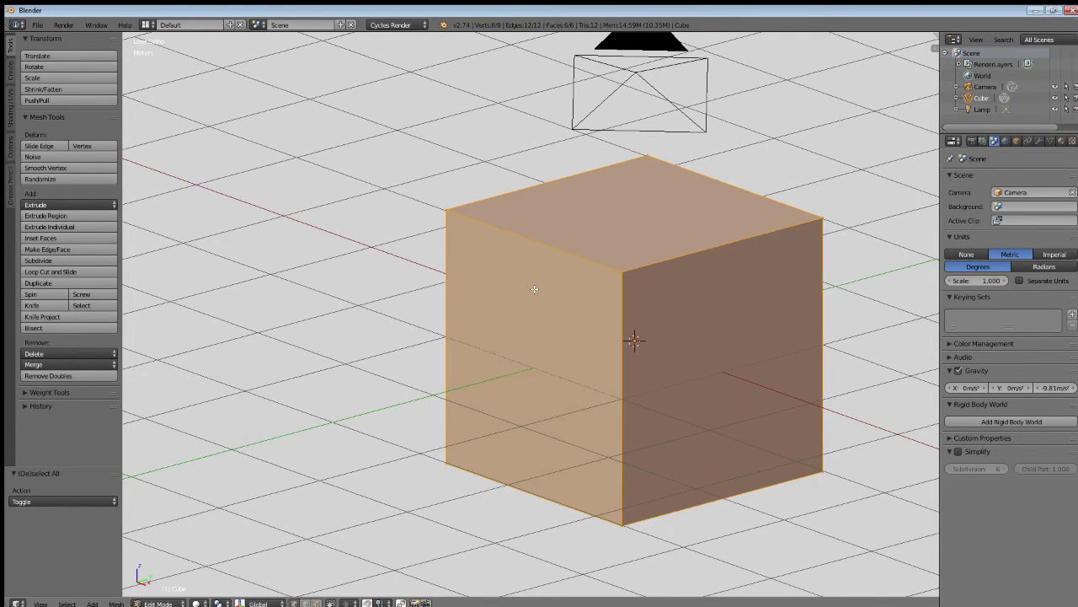
# Step: Try Translate, Rotate and Scale on the fully selected cube mesh, cancelling each transform
pyautogui.keyDown('shift'); pyautogui.moveTo(599, 282); pyautogui.dragTo(525, 285, button='middle'); pyautogui.keyUp('shift')
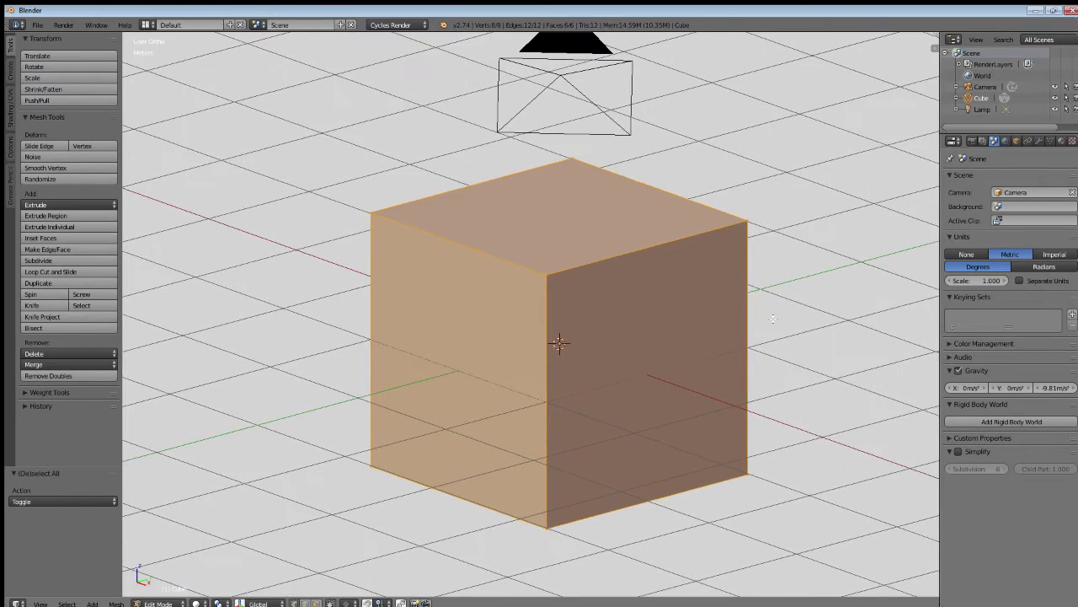
pyautogui.click(70, 55)
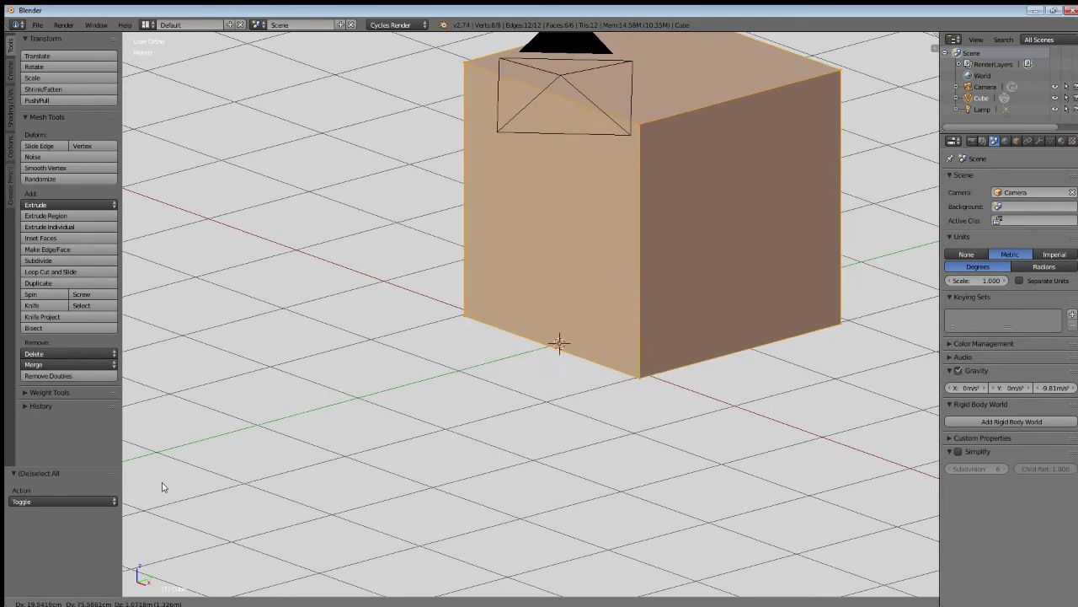
pyautogui.rightClick(71, 500)
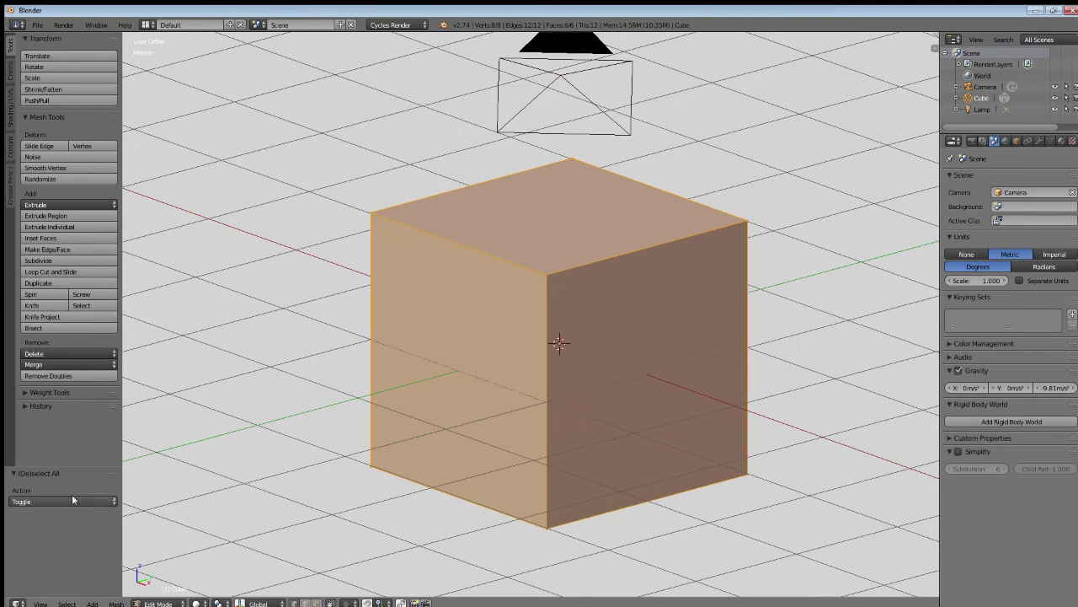
pyautogui.click(62, 66)
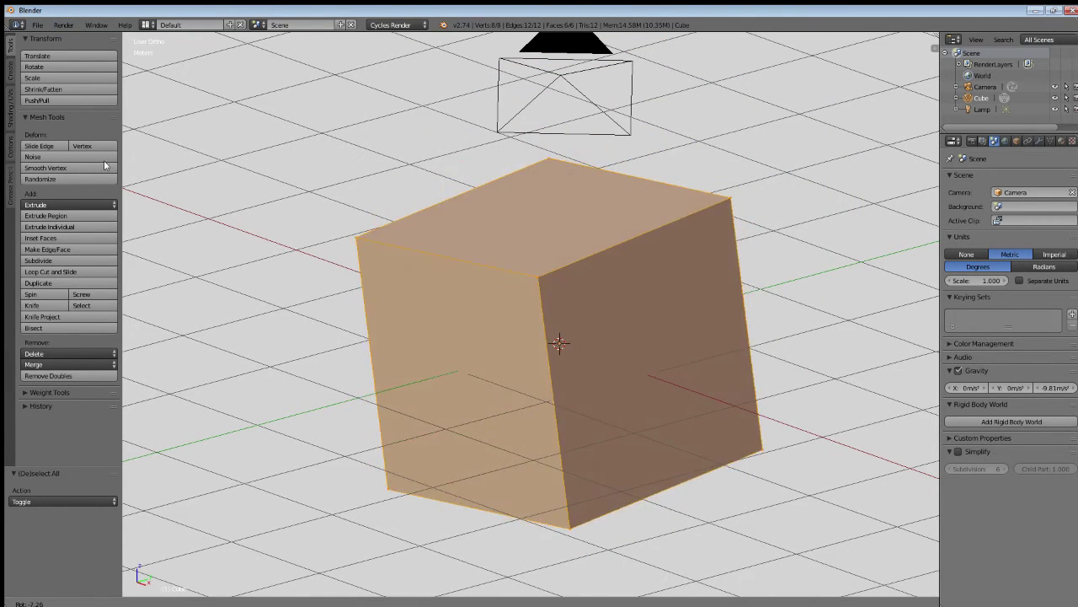
pyautogui.rightClick(103, 160)
pyautogui.click(77, 78)
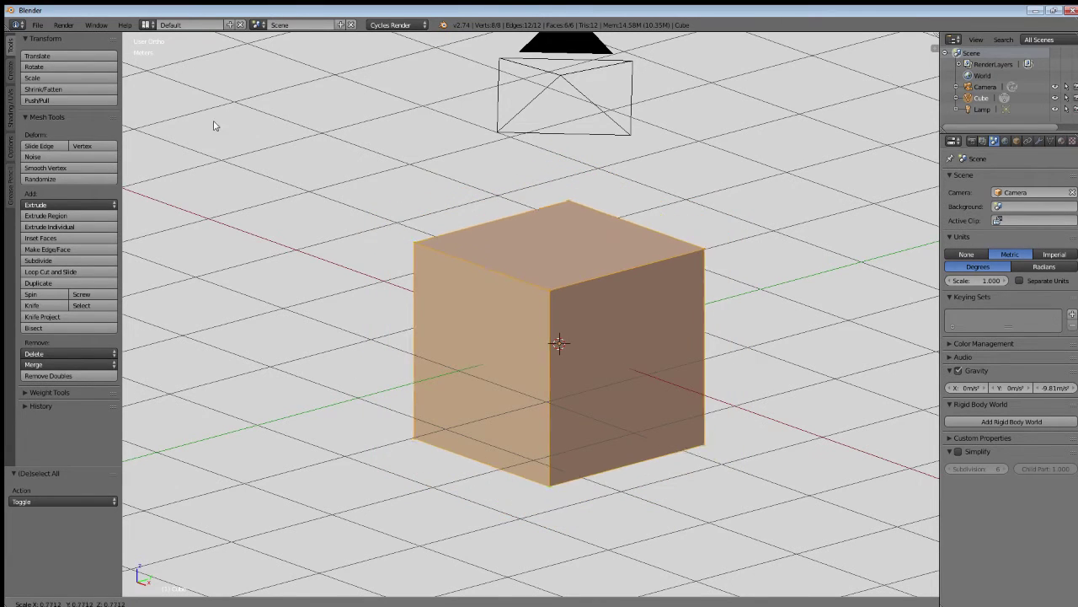
pyautogui.rightClick(143, 101)
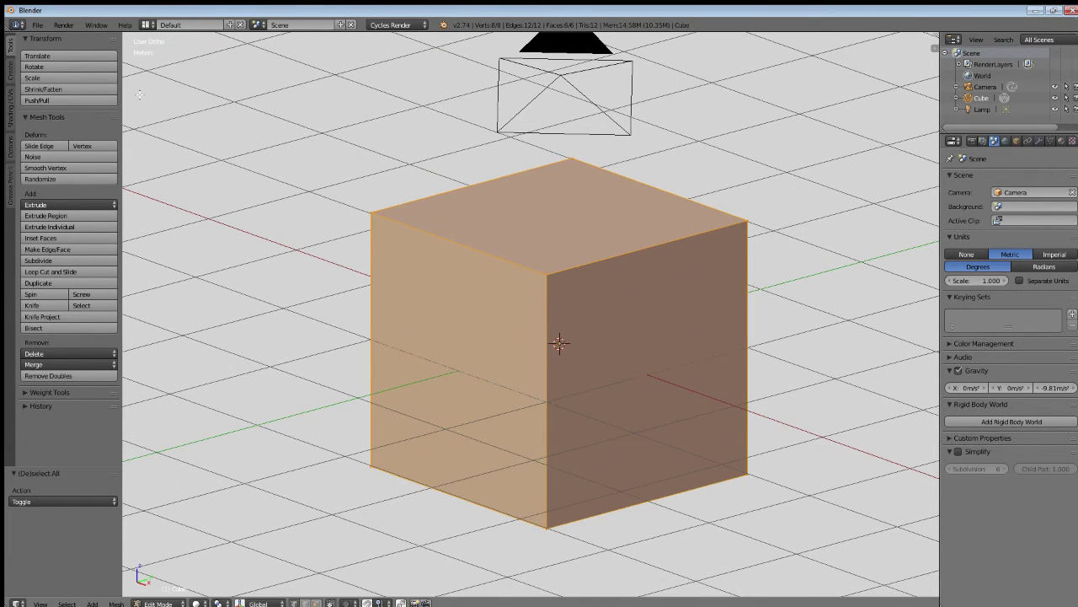
# Step: Try Shrink/Fatten and Push/Pull on the fully selected cube mesh
pyautogui.click(100, 100)
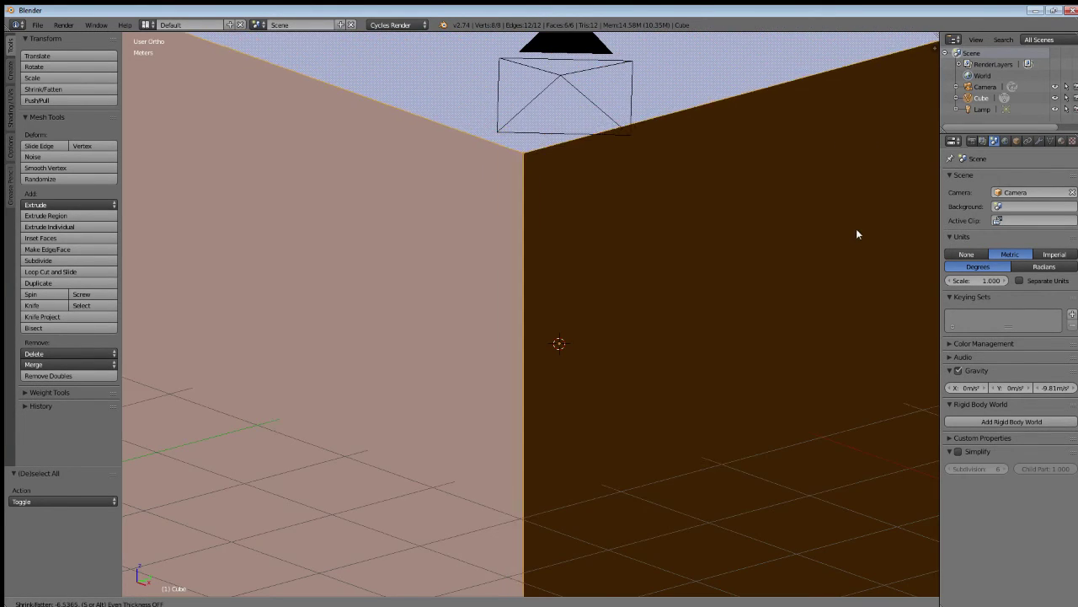
pyautogui.click(304, 158)
pyautogui.click(42, 100)
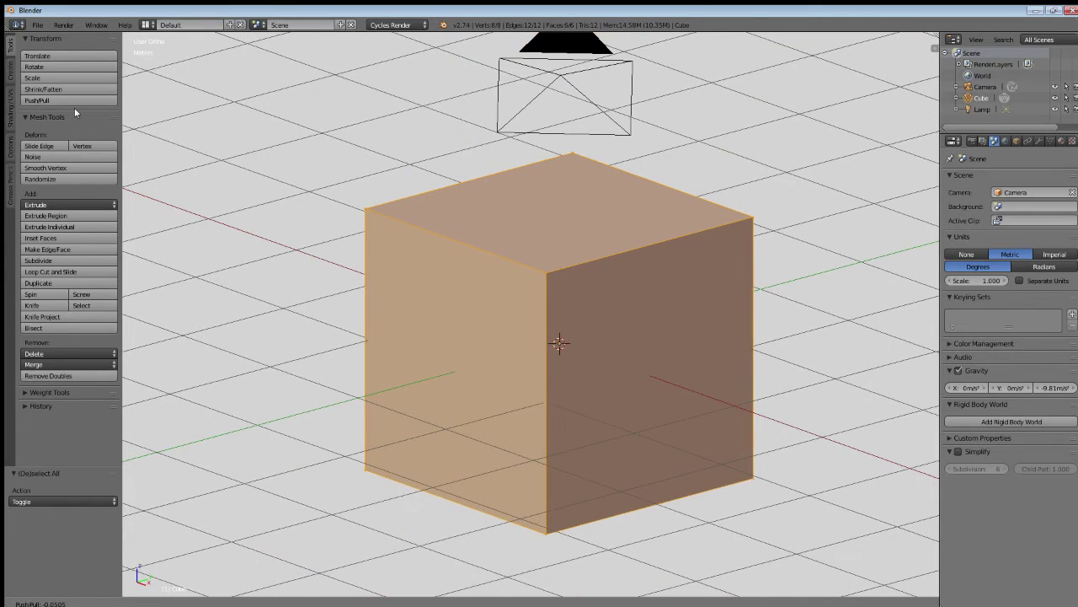
pyautogui.click(74, 107)
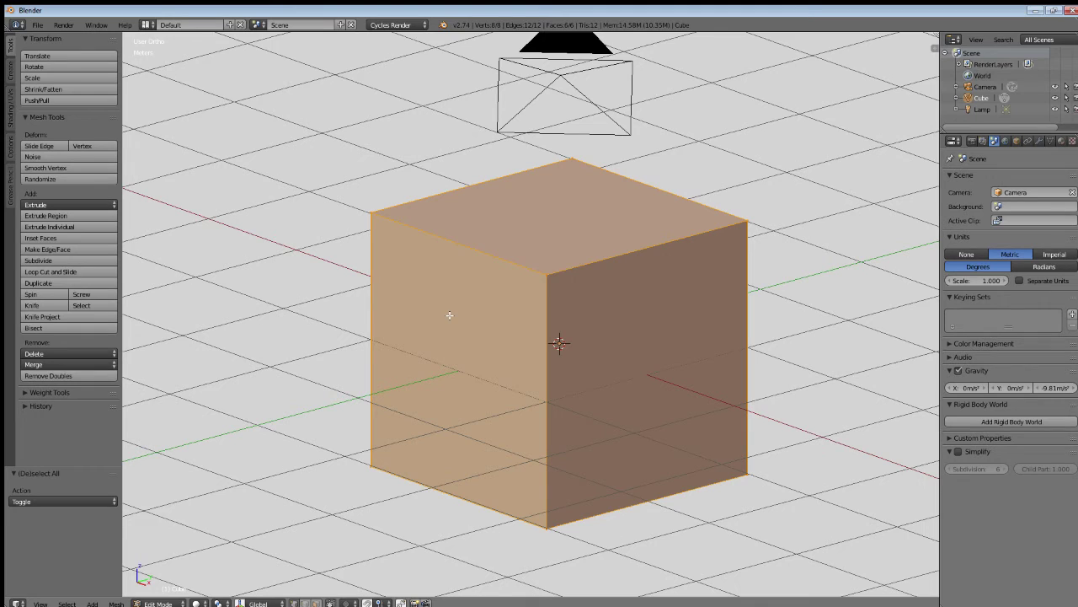
# Step: Switch the cube to Object Mode and try Scale, Rotate and Translate on the whole object, cancelling each transform
pyautogui.press('Tab')
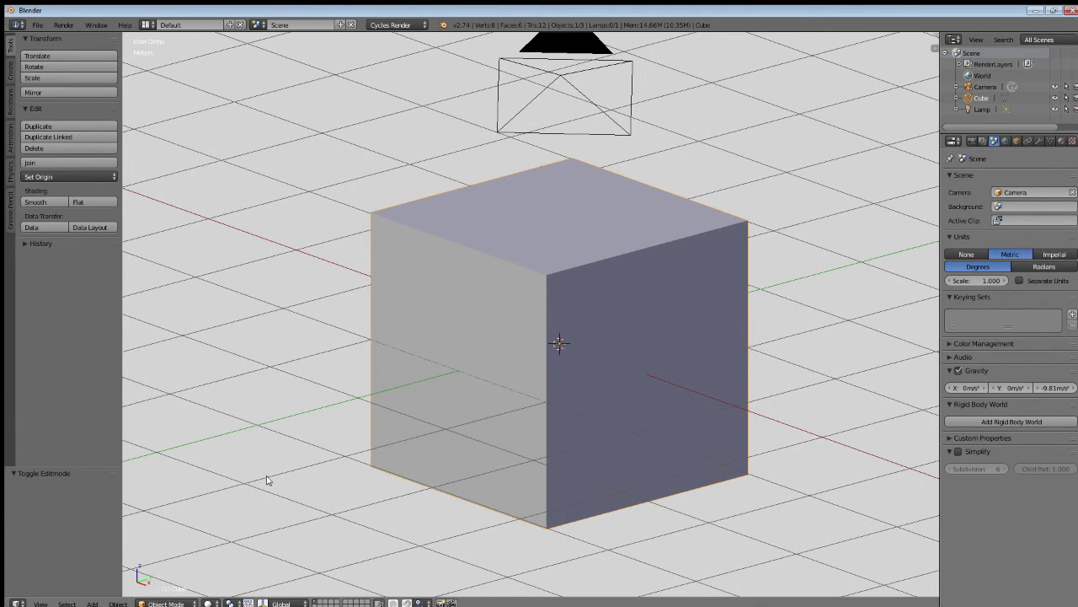
pyautogui.scroll(-2, 297, 283)
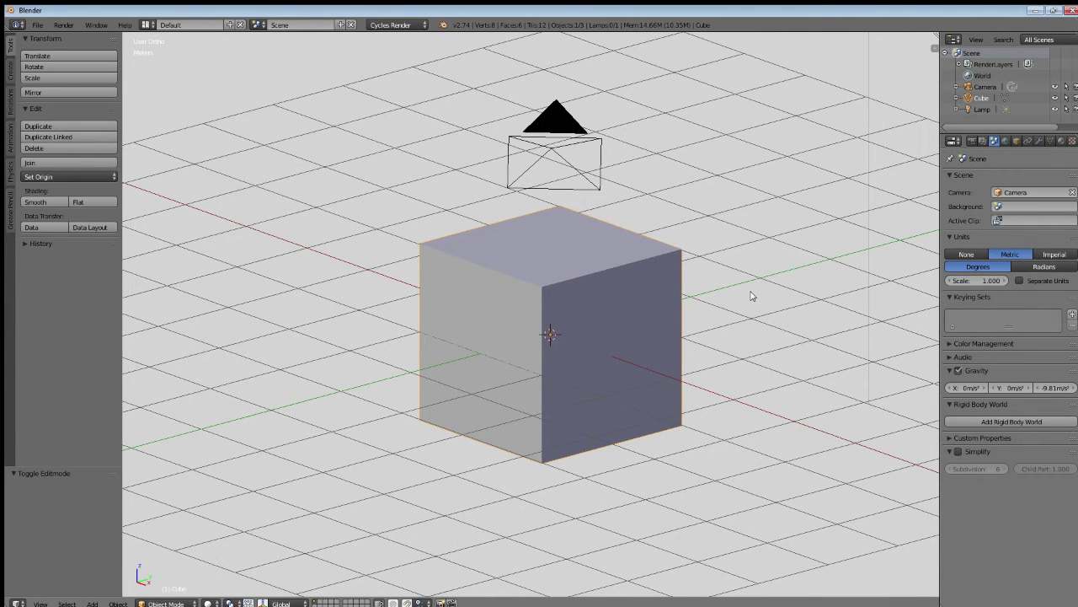
pyautogui.click(91, 78)
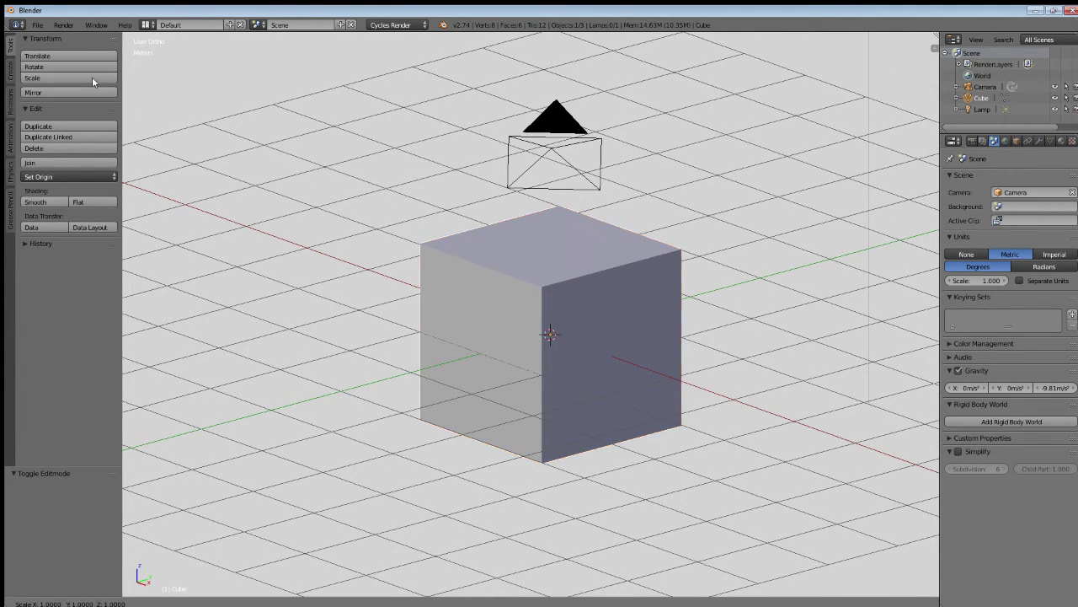
pyautogui.rightClick(164, 116)
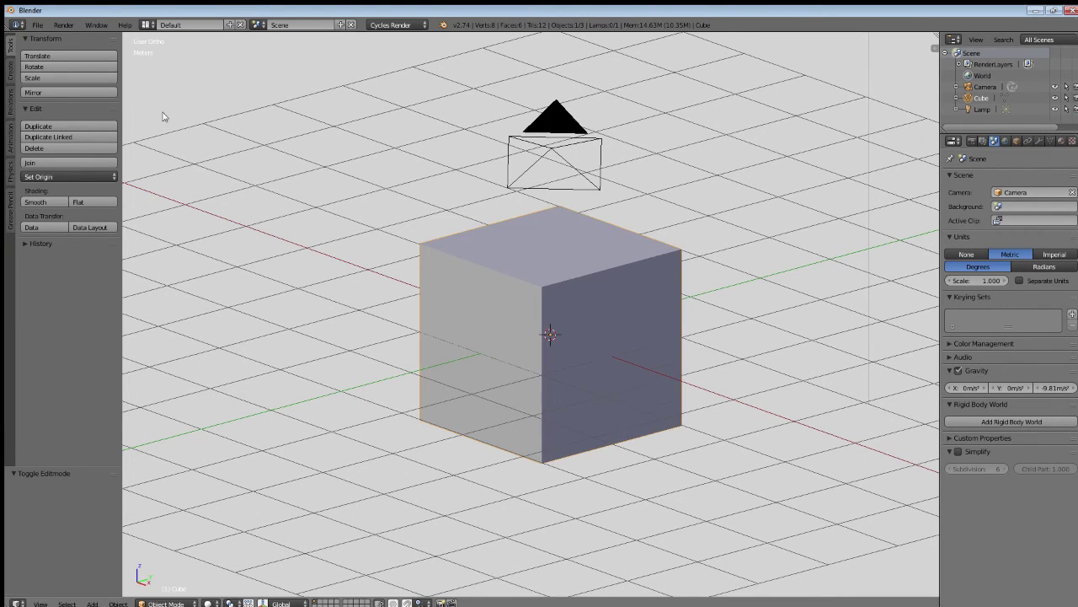
pyautogui.click(71, 65)
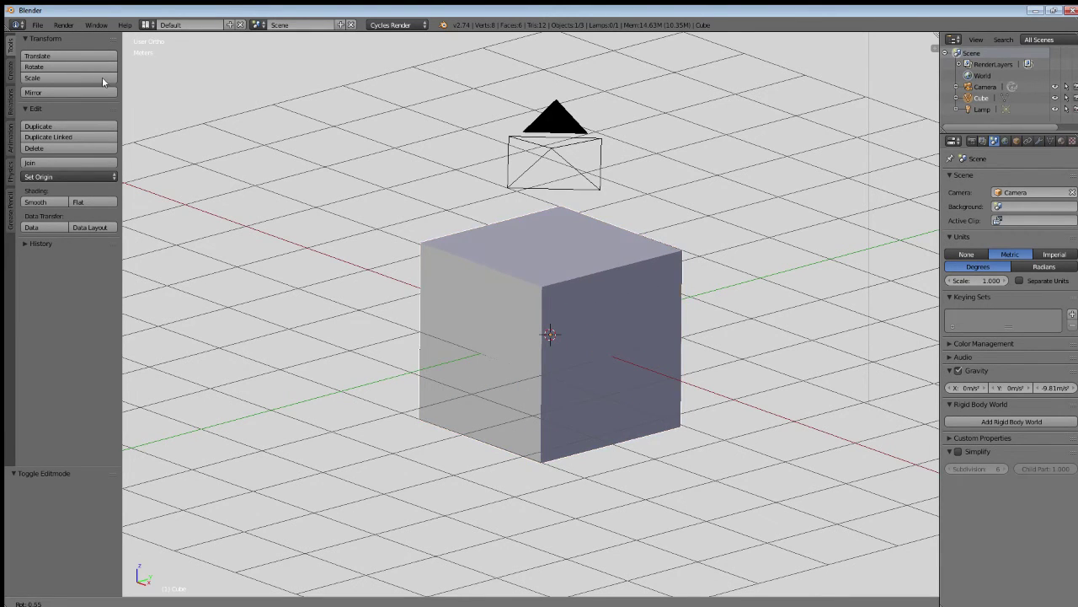
pyautogui.rightClick(193, 91)
pyautogui.click(37, 56)
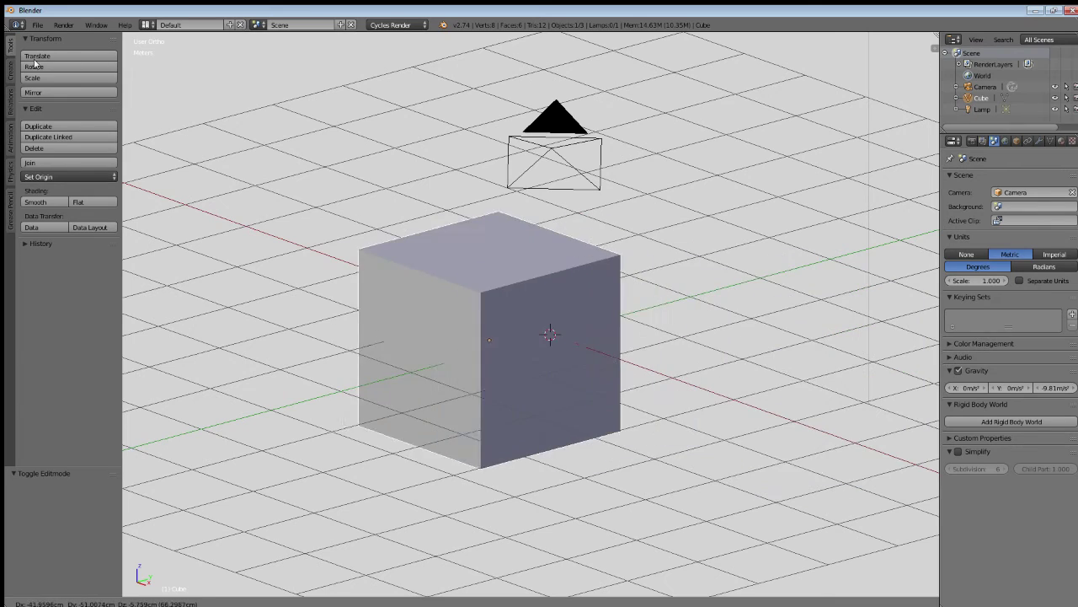
pyautogui.rightClick(549, 332)
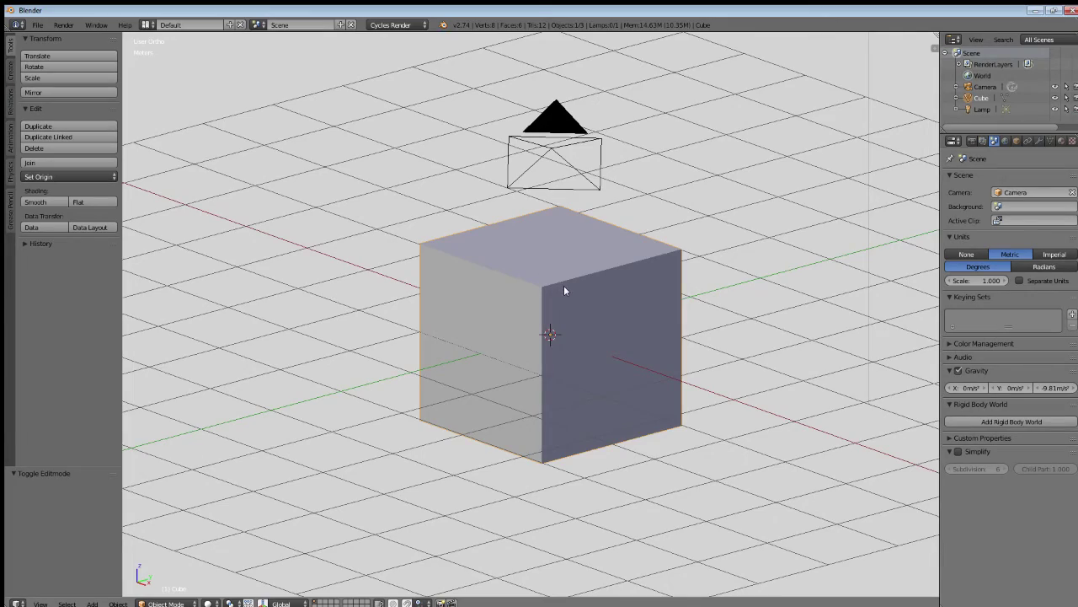
# Step: Delete the default cube from the scene, leaving only the camera and lamp
pyautogui.moveTo(563, 289); pyautogui.dragTo(460, 358, button='middle')
pyautogui.moveTo(577, 334); pyautogui.dragTo(379, 404, button='middle')
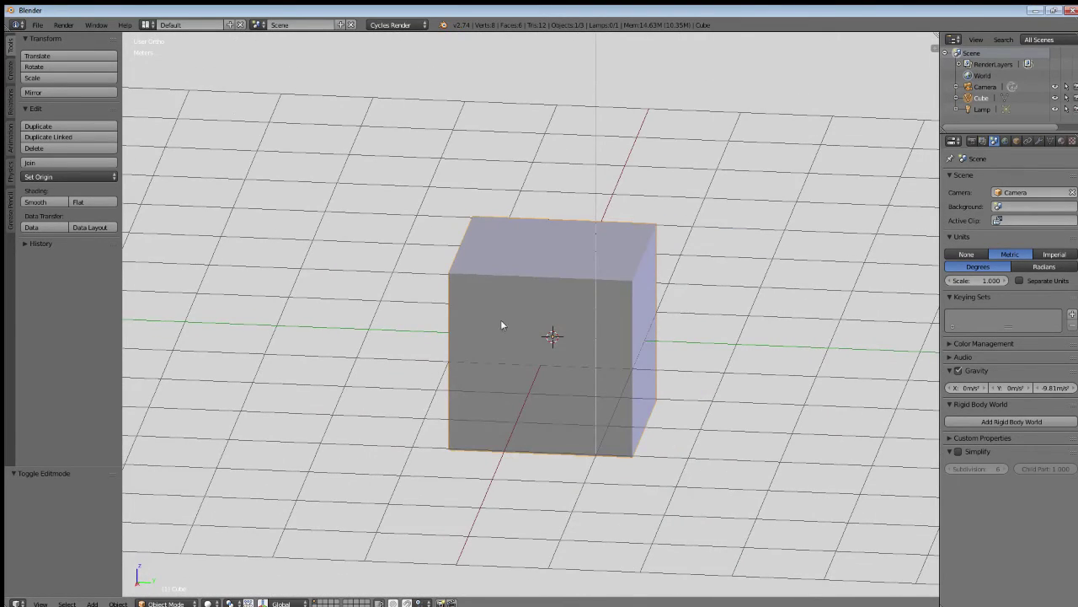
pyautogui.moveTo(509, 319); pyautogui.dragTo(510, 376, button='middle')
pyautogui.scroll(-2, 490, 316)
pyautogui.scroll(-2, 492, 314)
pyautogui.moveTo(479, 339); pyautogui.dragTo(503, 347, button='middle')
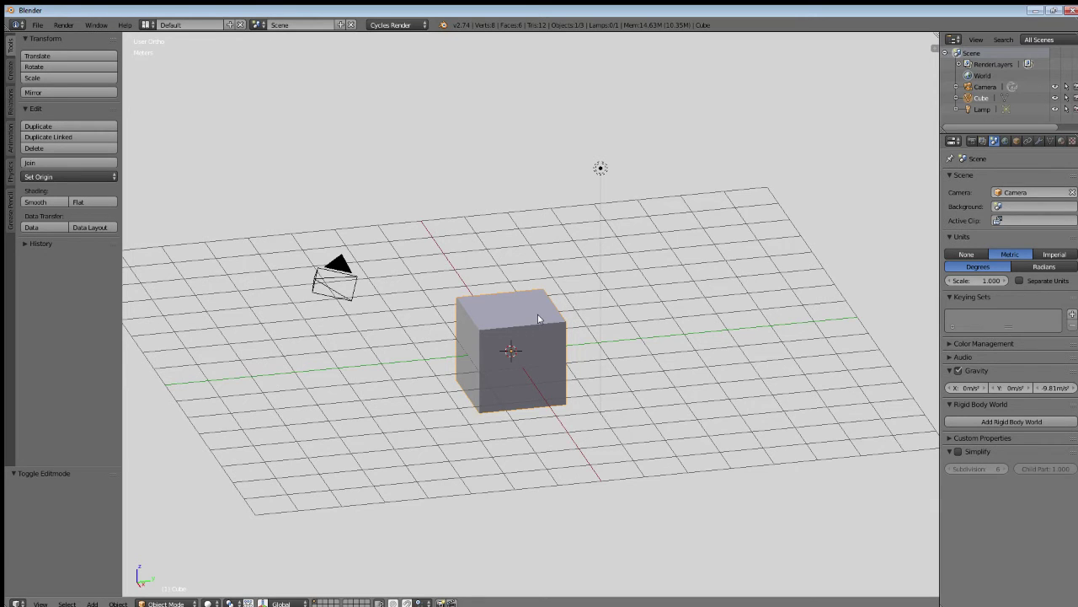
pyautogui.press('x')
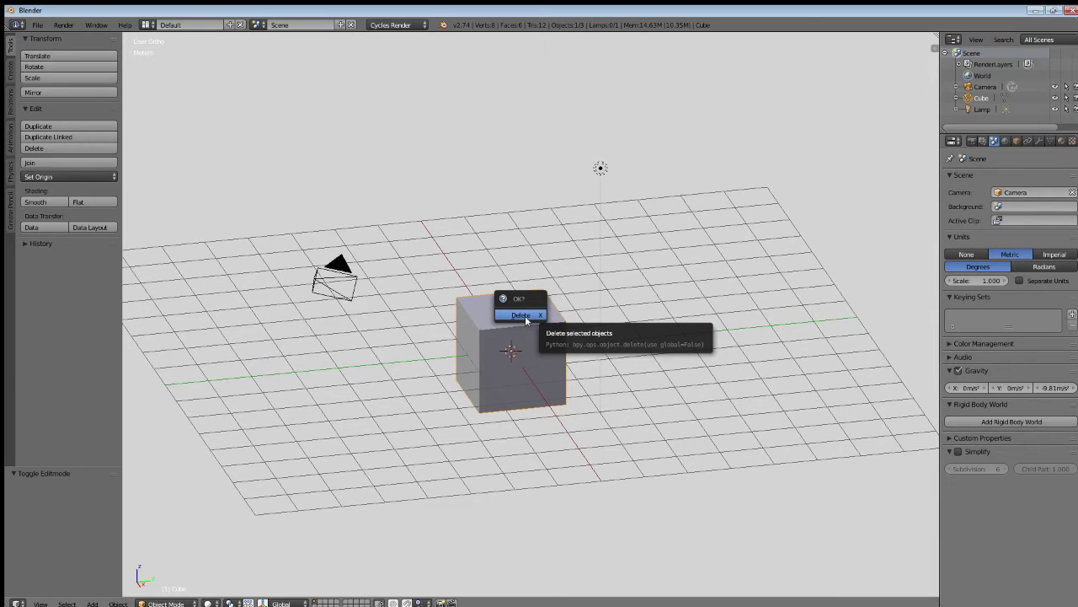
pyautogui.click(530, 318)
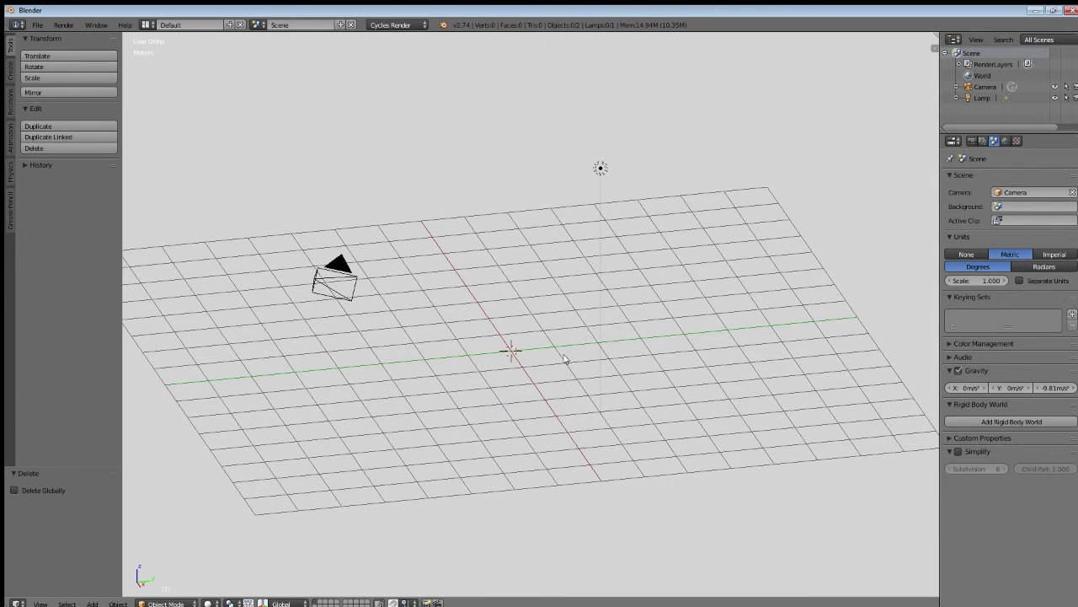
# Step: Add a mesh circle with 32 vertices and a 1 m radius at the 3D cursor
pyautogui.moveTo(565, 359)
pyautogui.mouseDown(button='middle')
pyautogui.moveTo(561, 399)
pyautogui.moveTo(498, 385)
pyautogui.moveTo(508, 392)
pyautogui.moveTo(575, 365)
pyautogui.mouseUp(button='middle')
pyautogui.moveTo(518, 390); pyautogui.dragTo(540, 370, button='middle')
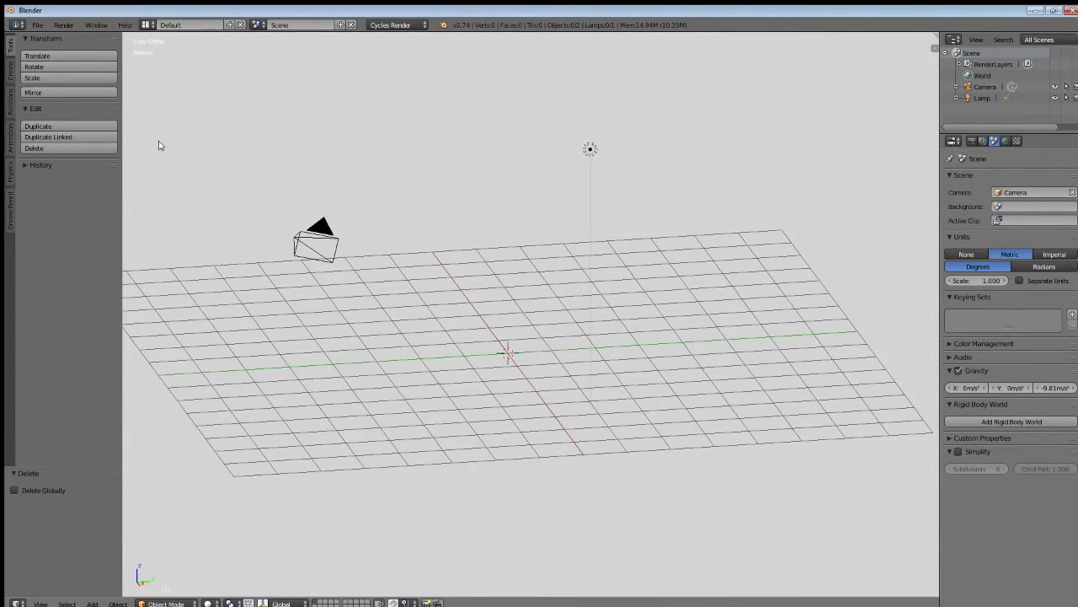
pyautogui.click(10, 69)
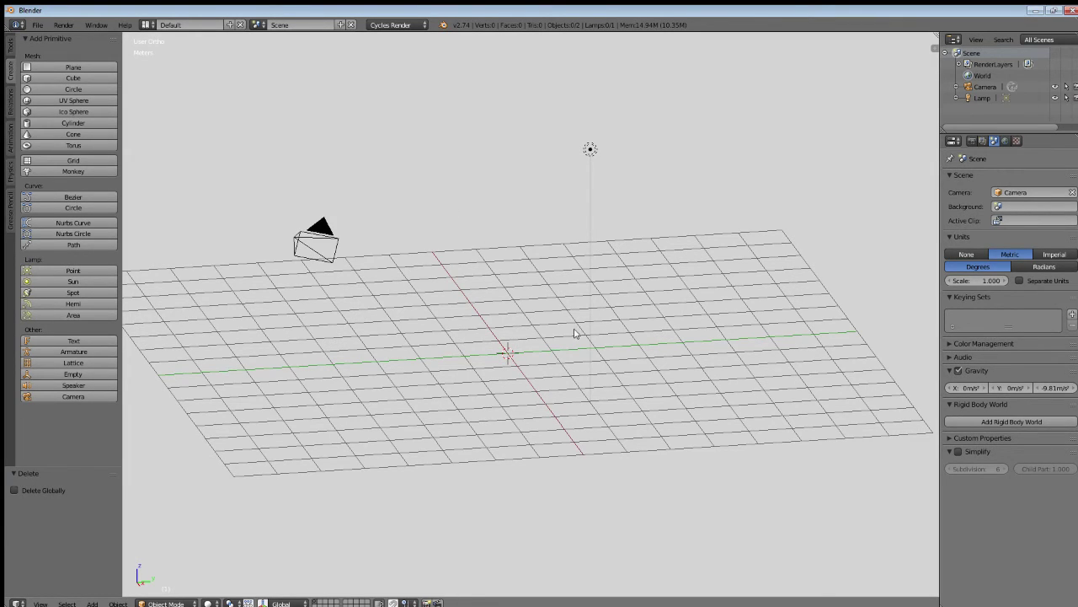
pyautogui.hotkey('shift', 'a')
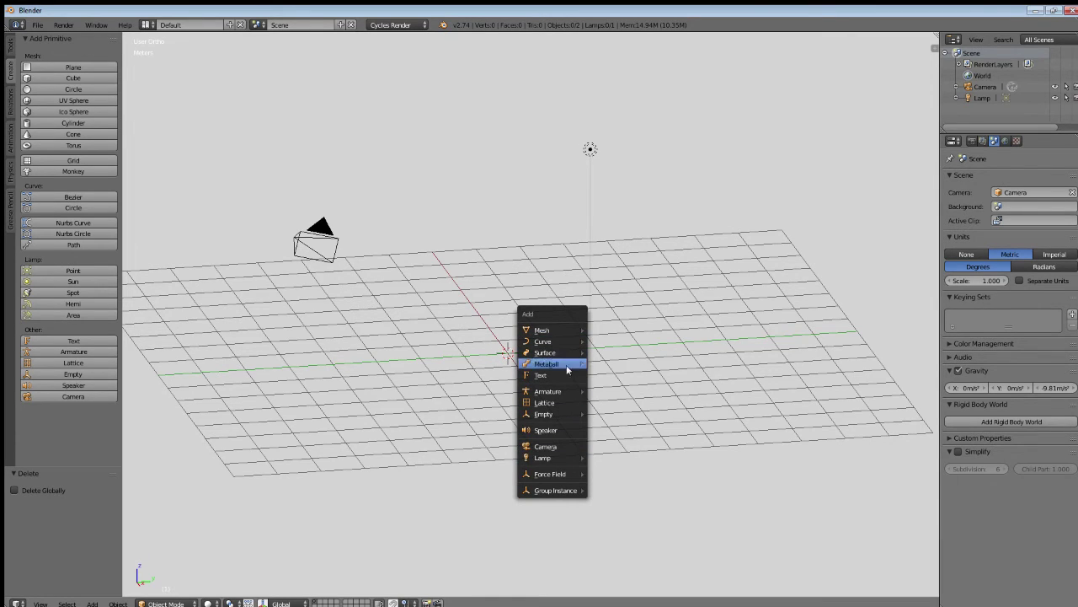
pyautogui.moveTo(569, 333)
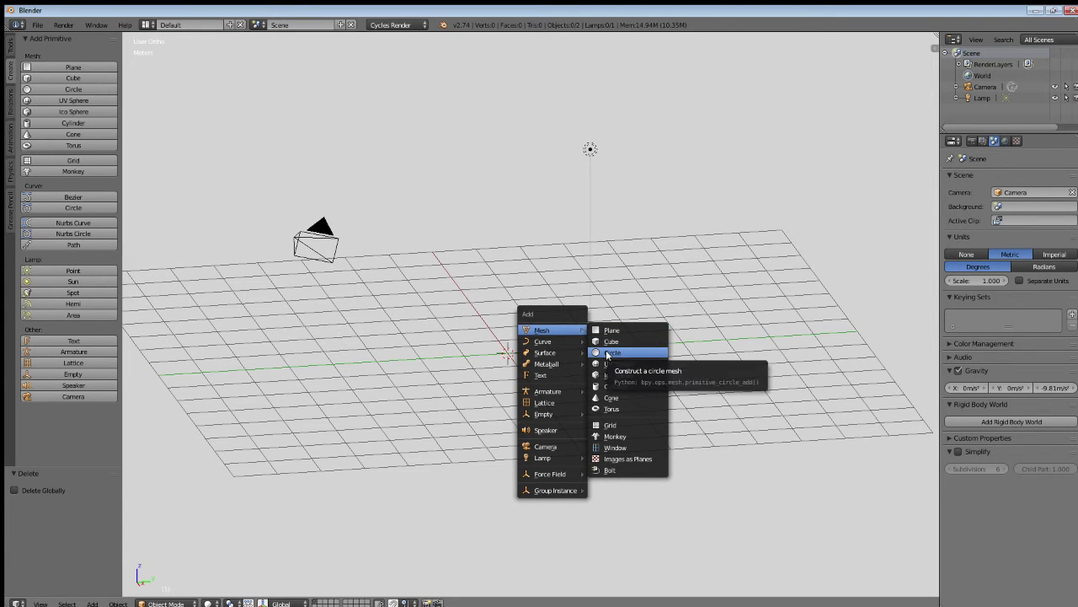
pyautogui.click(608, 353)
pyautogui.moveTo(527, 365)
pyautogui.mouseDown(button='middle')
pyautogui.moveTo(527, 410)
pyautogui.moveTo(517, 373)
pyautogui.mouseUp(button='middle')
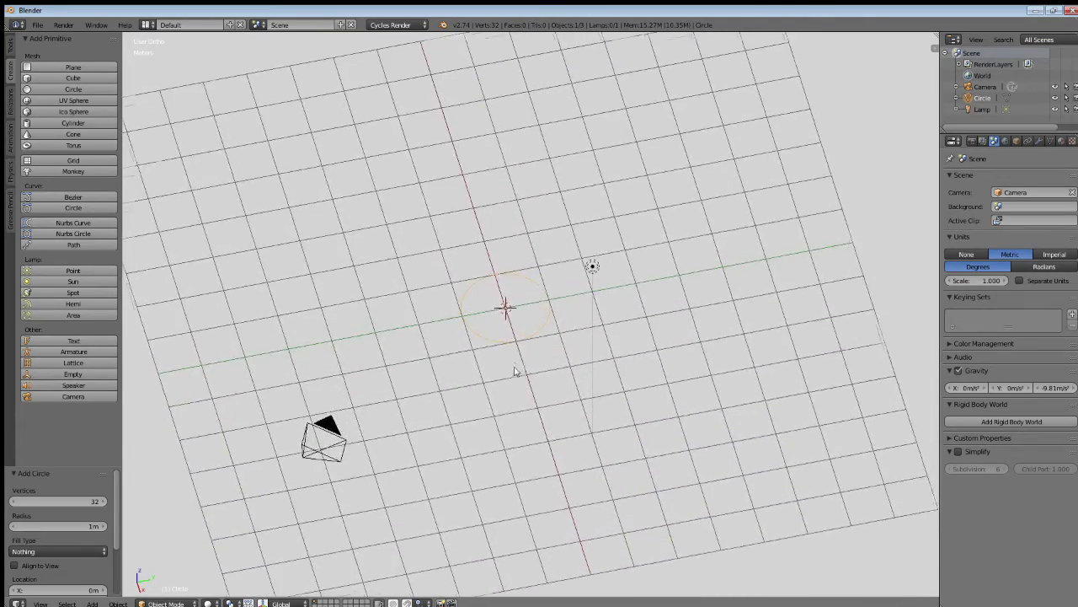
pyautogui.scroll(4, 517, 411)
pyautogui.scroll(1, 515, 410)
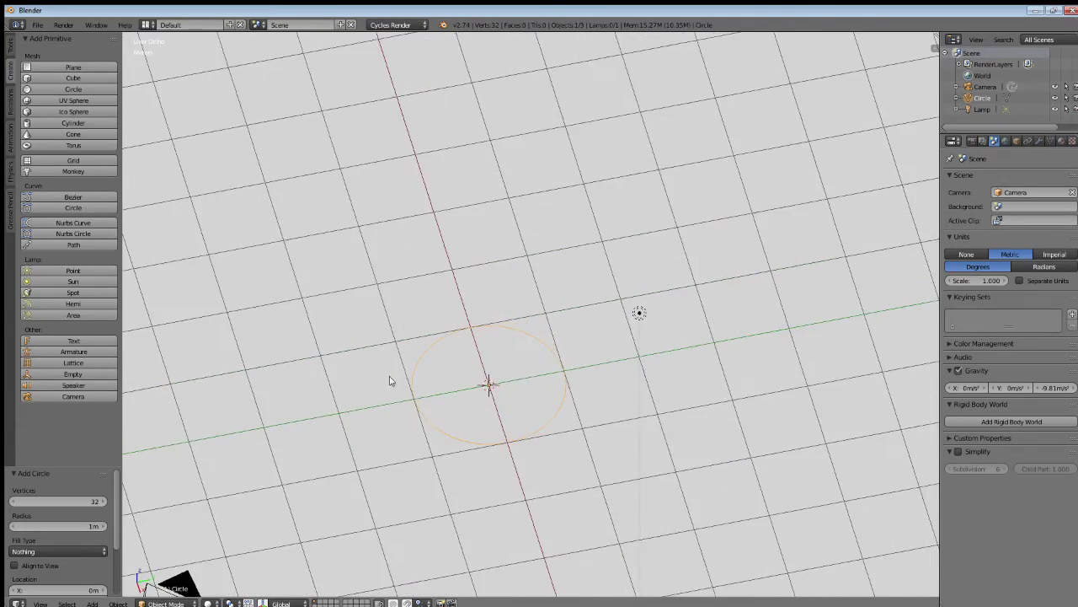
pyautogui.scroll(-6, 489, 410)
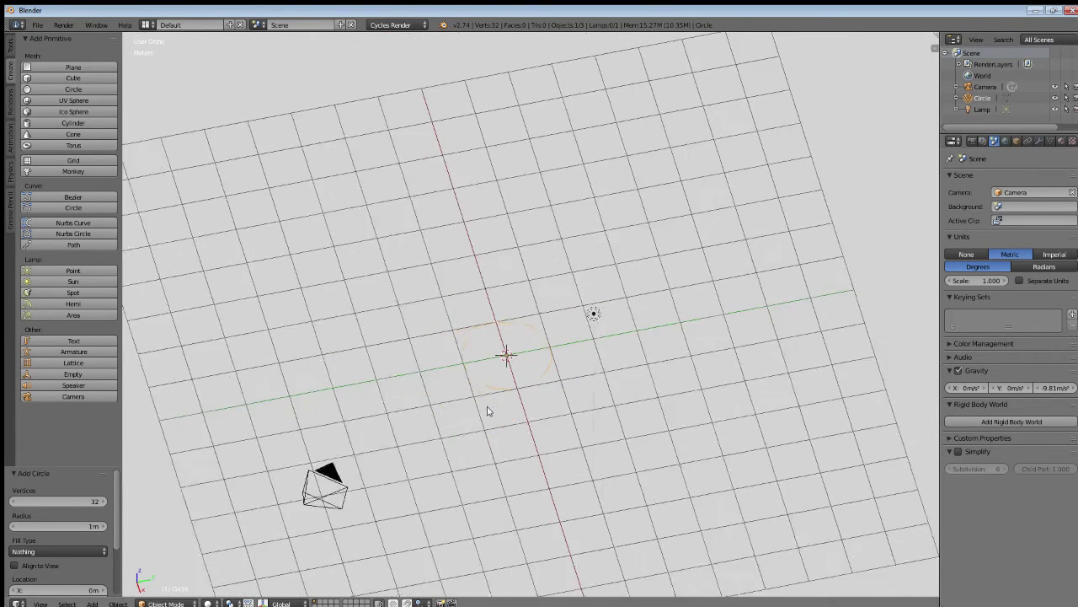
pyautogui.moveTo(493, 406); pyautogui.dragTo(520, 380, button='middle')
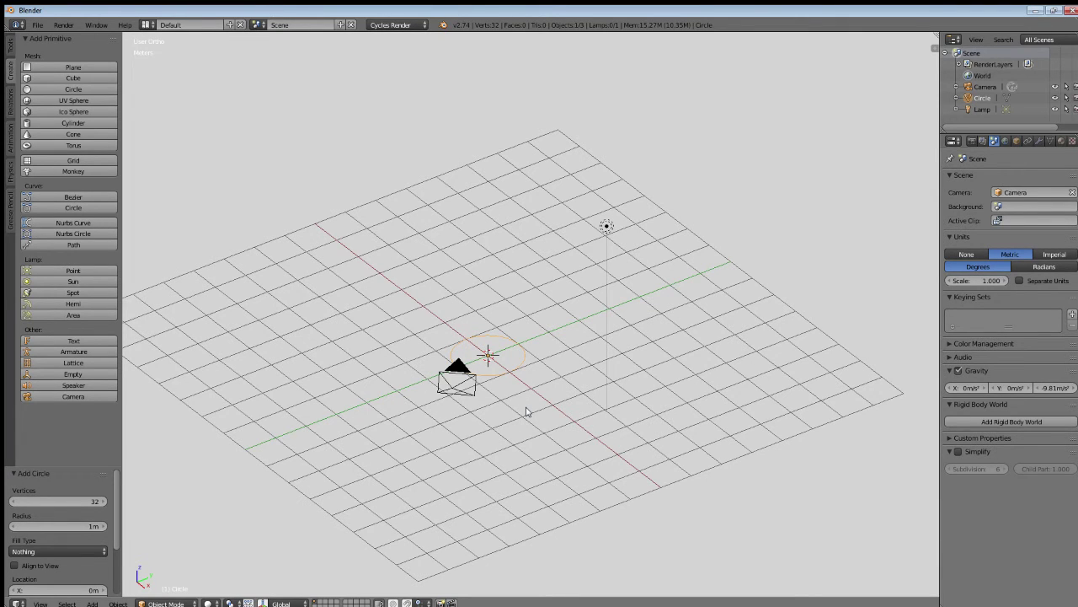
# Step: Enter Edit Mode on the circle and deselect all of its vertices
pyautogui.press('KP_1')
pyautogui.scroll(5, 526, 409)
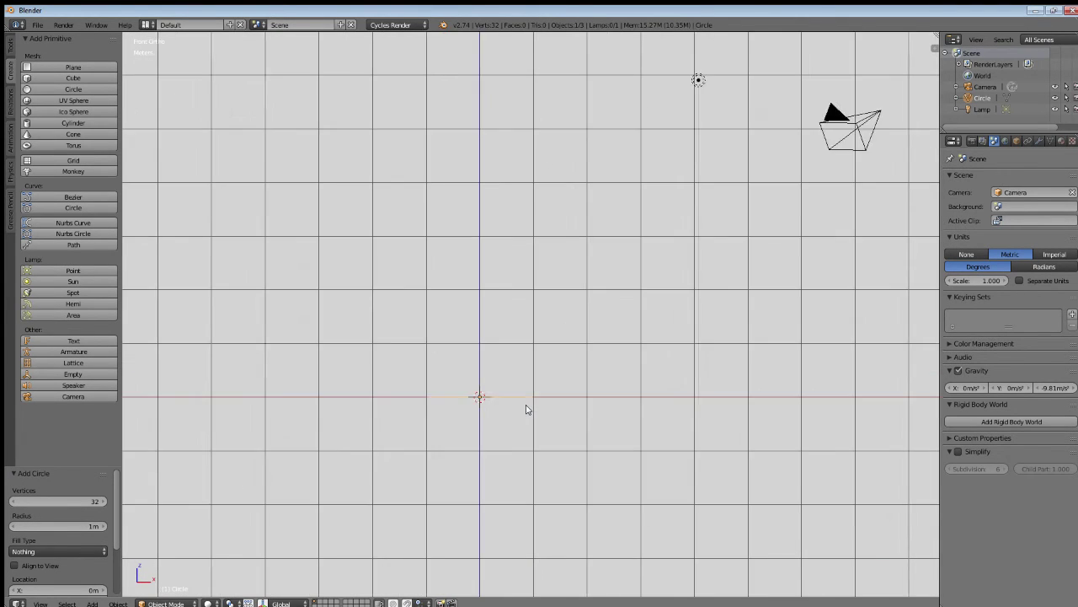
pyautogui.keyDown('shift'); pyautogui.moveTo(443, 450); pyautogui.dragTo(521, 312, button='middle'); pyautogui.keyUp('shift')
pyautogui.scroll(5, 523, 300)
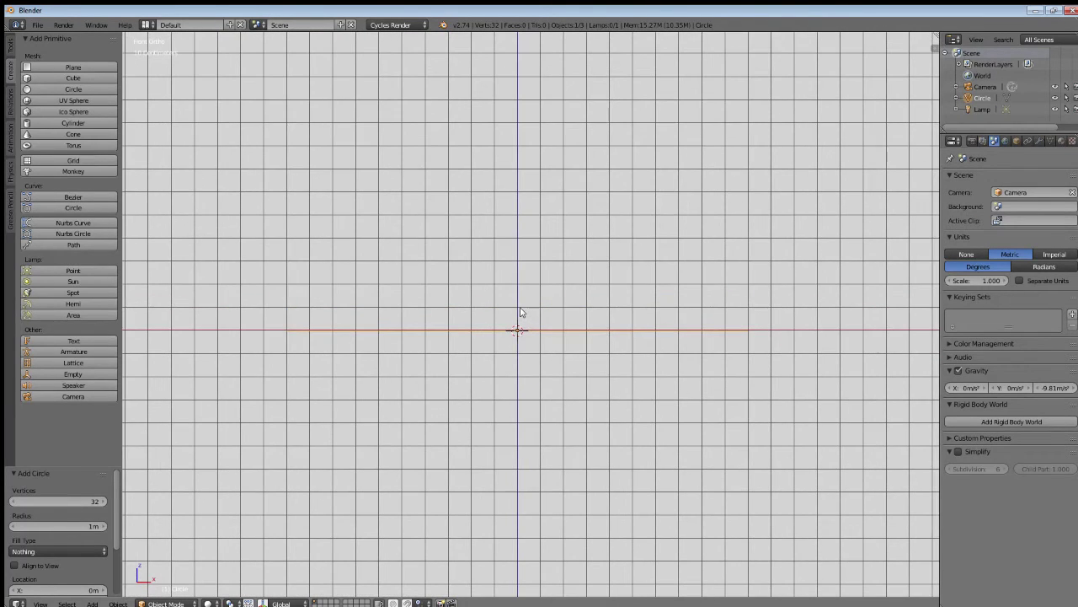
pyautogui.press('Tab')
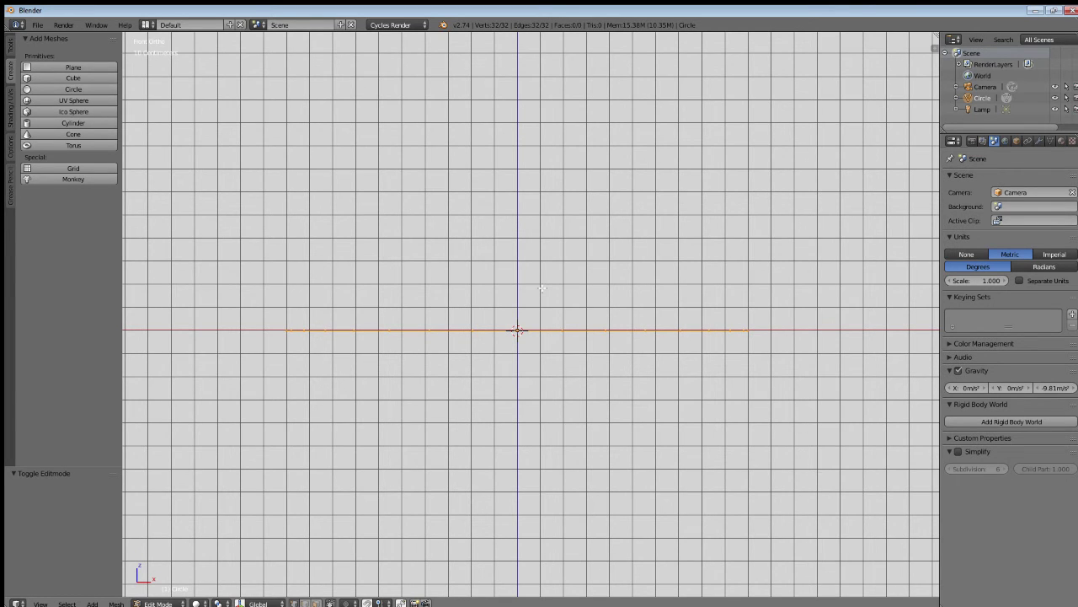
pyautogui.moveTo(542, 288); pyautogui.dragTo(541, 336, button='middle')
pyautogui.press('a')
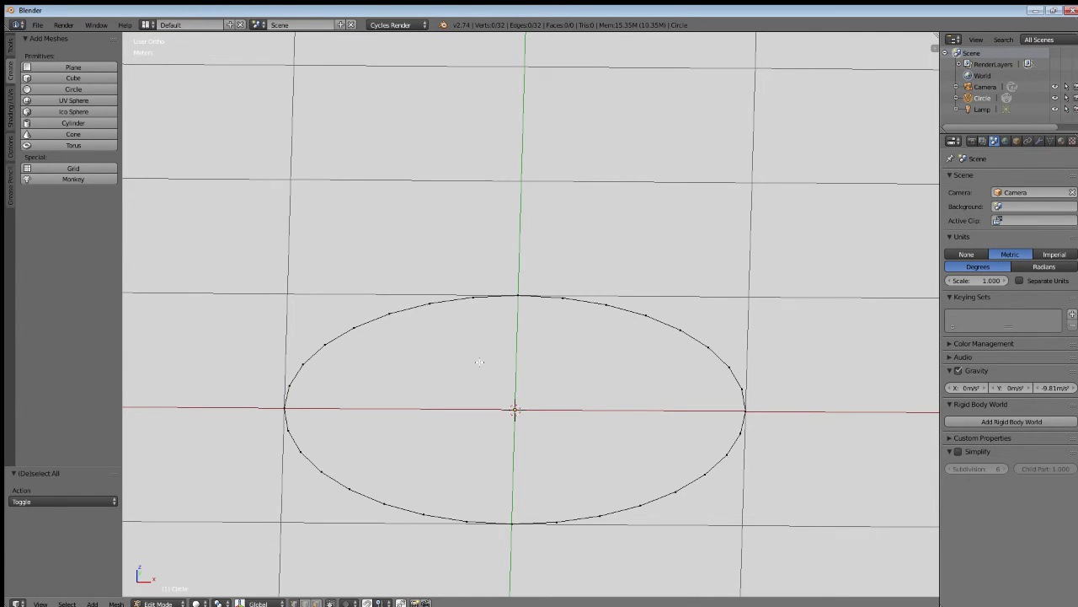
# Step: Try moving single vertices on the circle's far edge, cancelling the first move and undoing the second
pyautogui.rightClick(375, 310)
pyautogui.press('g')
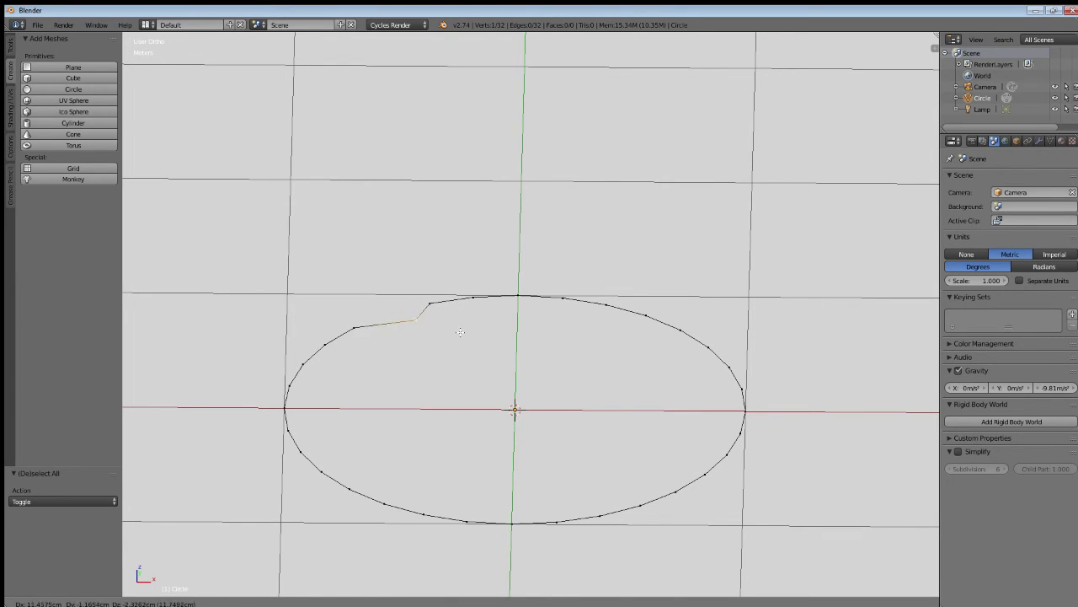
pyautogui.rightClick(432, 310)
pyautogui.press('g')
pyautogui.click(405, 268)
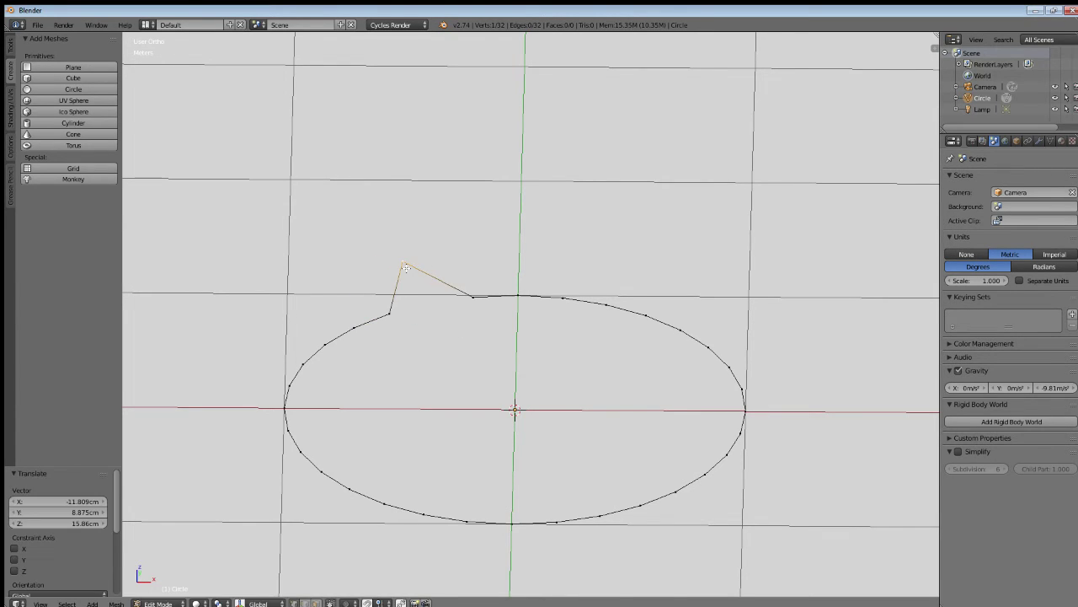
pyautogui.hotkey('ctrl', 'z')
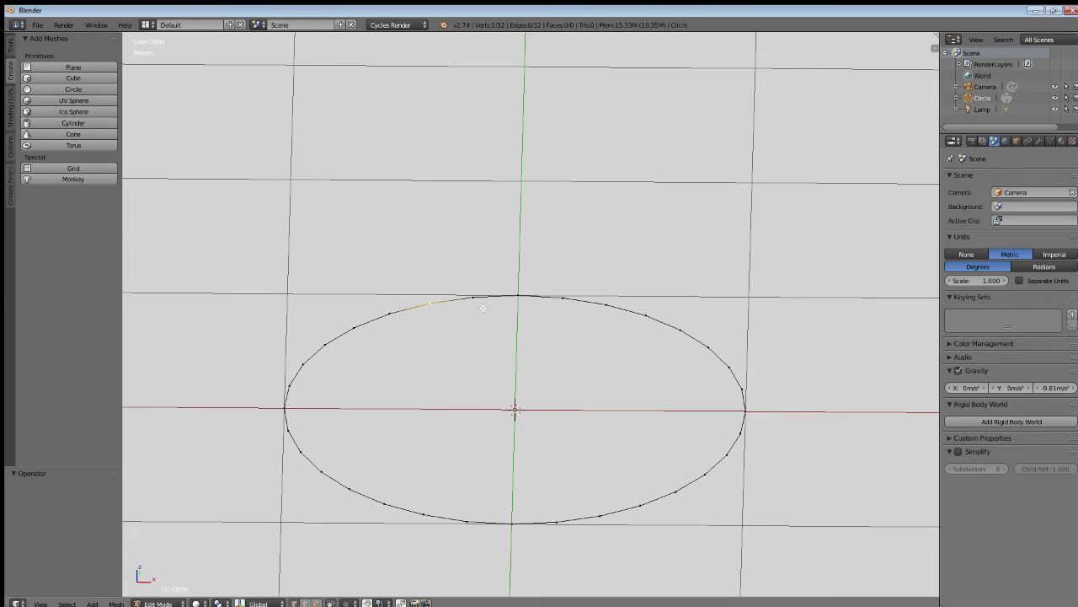
# Step: Show the circle in front view and select all of its vertices
pyautogui.press('KP_1')
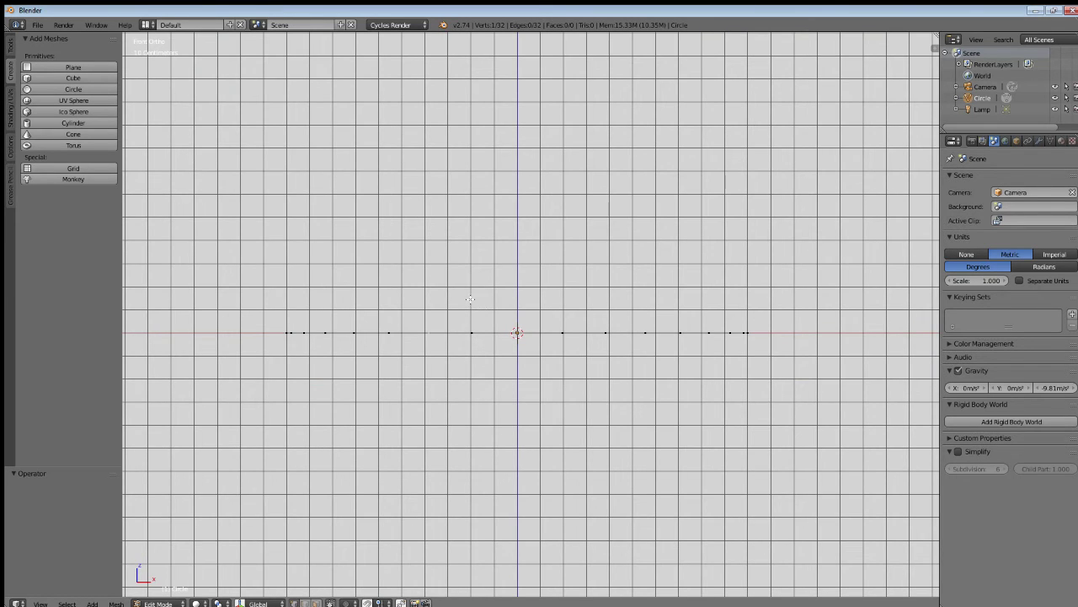
pyautogui.press('a')
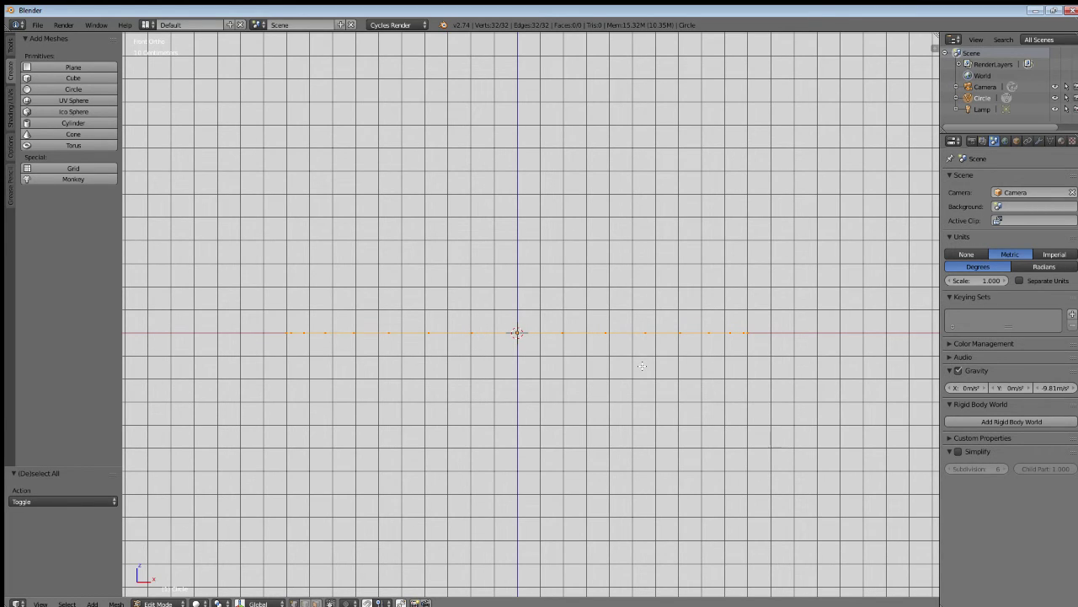
# Step: Extrude the circle freely about 23 cm along X and 43 cm along Z, inspect the ring, and undo the extrusion
pyautogui.press('e')
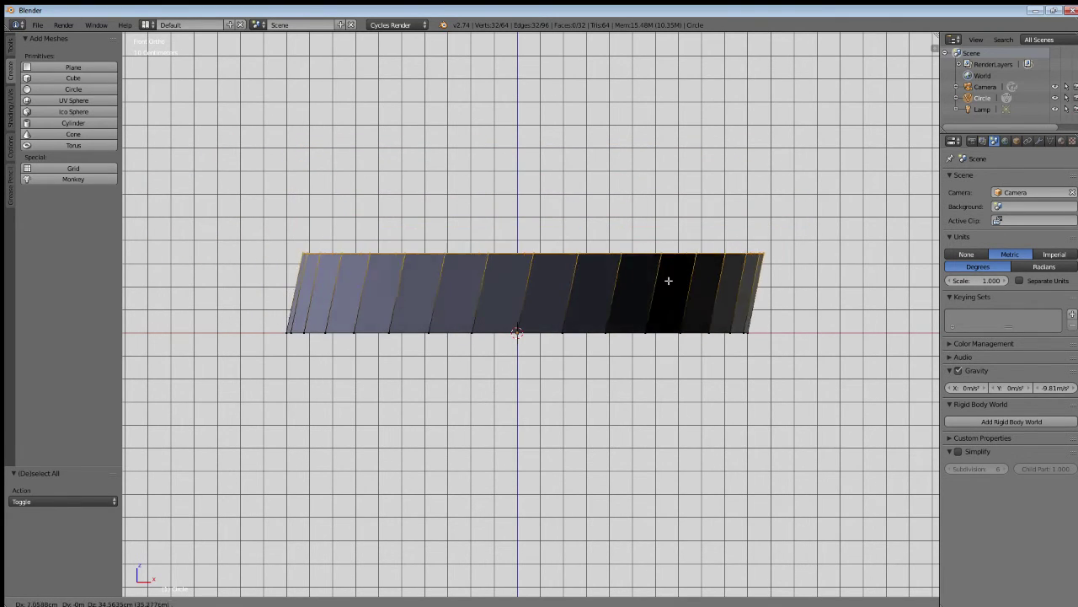
pyautogui.click(703, 262)
pyautogui.scroll(-3, 718, 283)
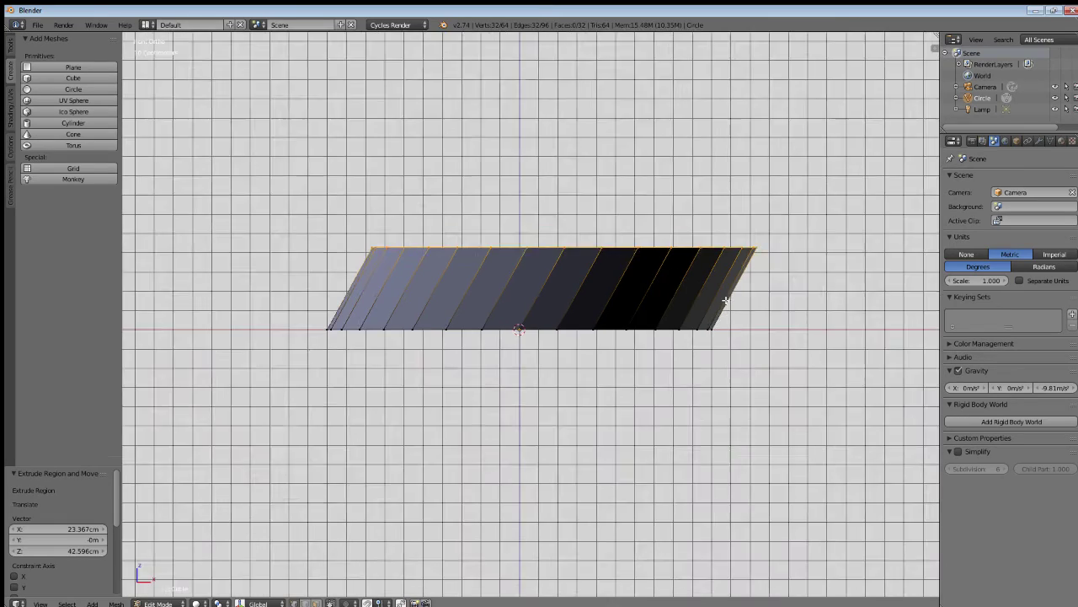
pyautogui.moveTo(666, 208); pyautogui.dragTo(508, 313, button='middle')
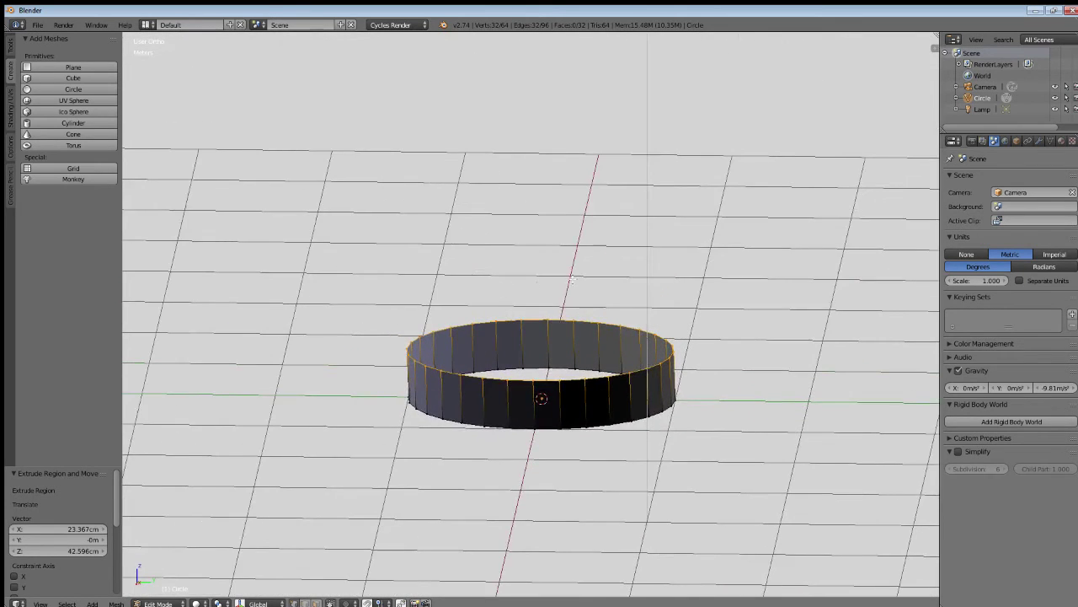
pyautogui.scroll(-4, 573, 279)
pyautogui.scroll(2, 573, 280)
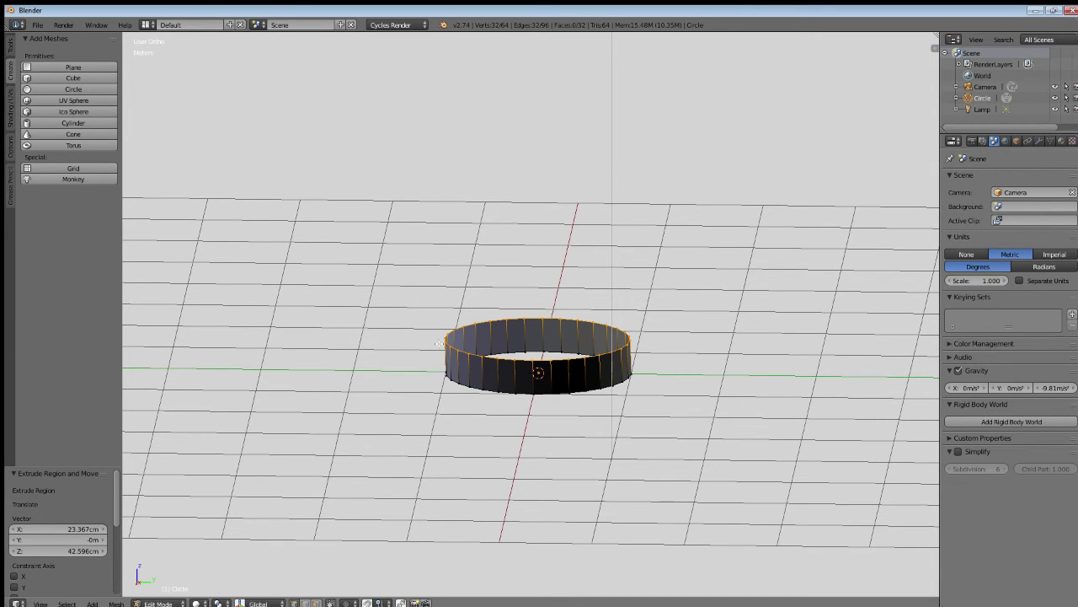
pyautogui.moveTo(439, 346); pyautogui.dragTo(466, 347, button='middle')
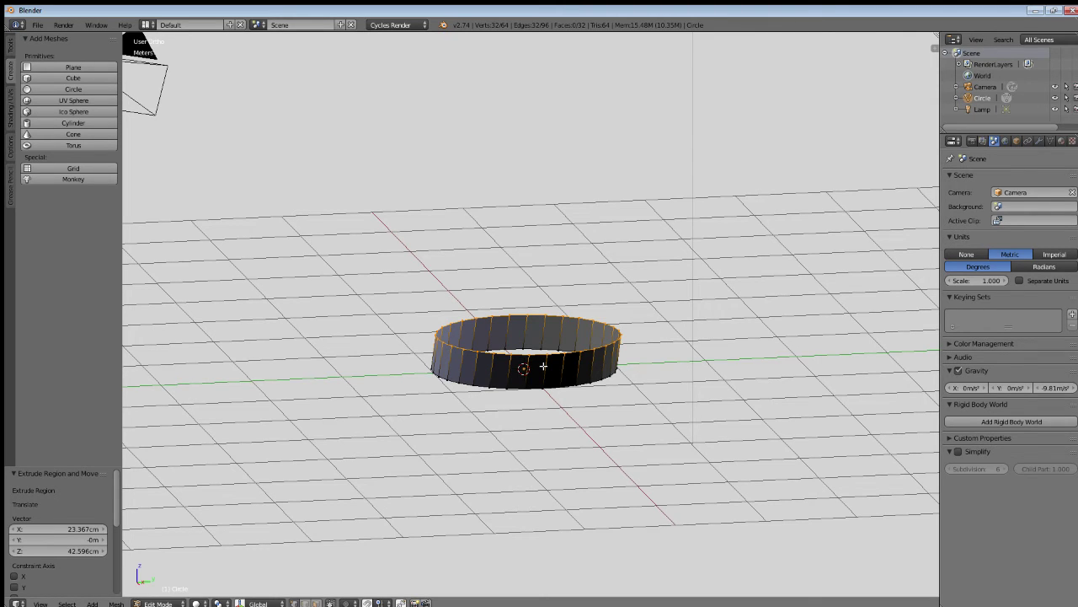
pyautogui.press('KP_1')
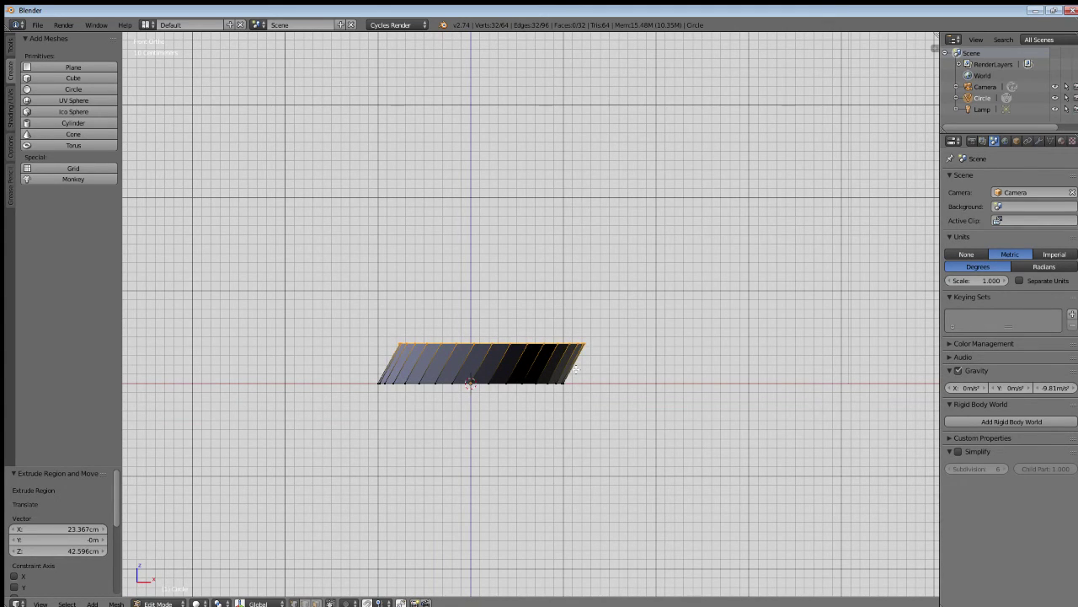
pyautogui.hotkey('ctrl', 'z')
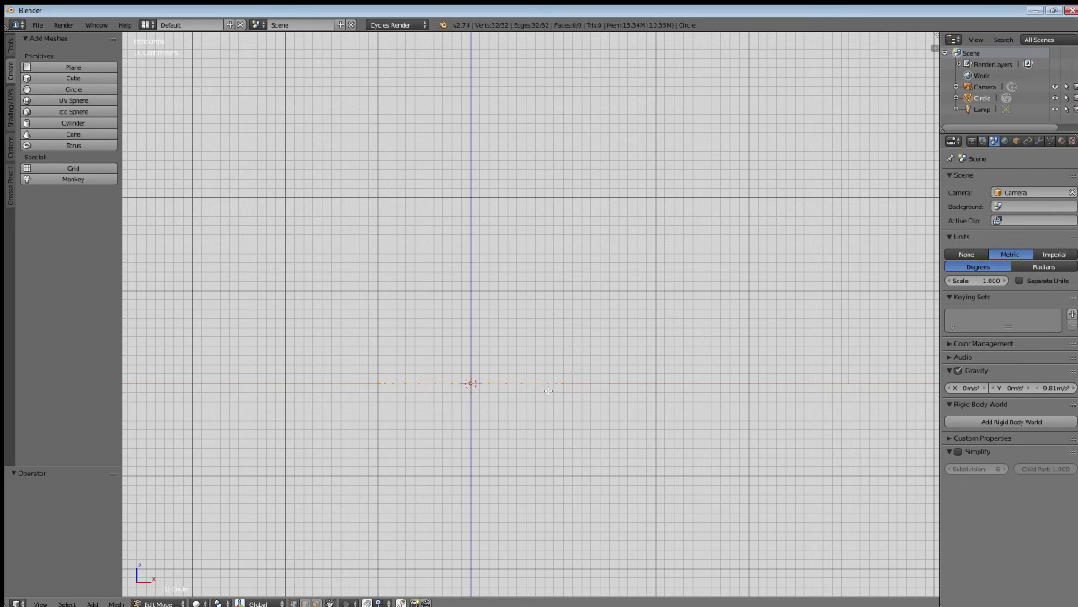
# Step: Extrude the circle with zero offset, trying the Z, X and Y axis constraints in turn before confirming
pyautogui.scroll(2, 556, 358)
pyautogui.scroll(1, 552, 354)
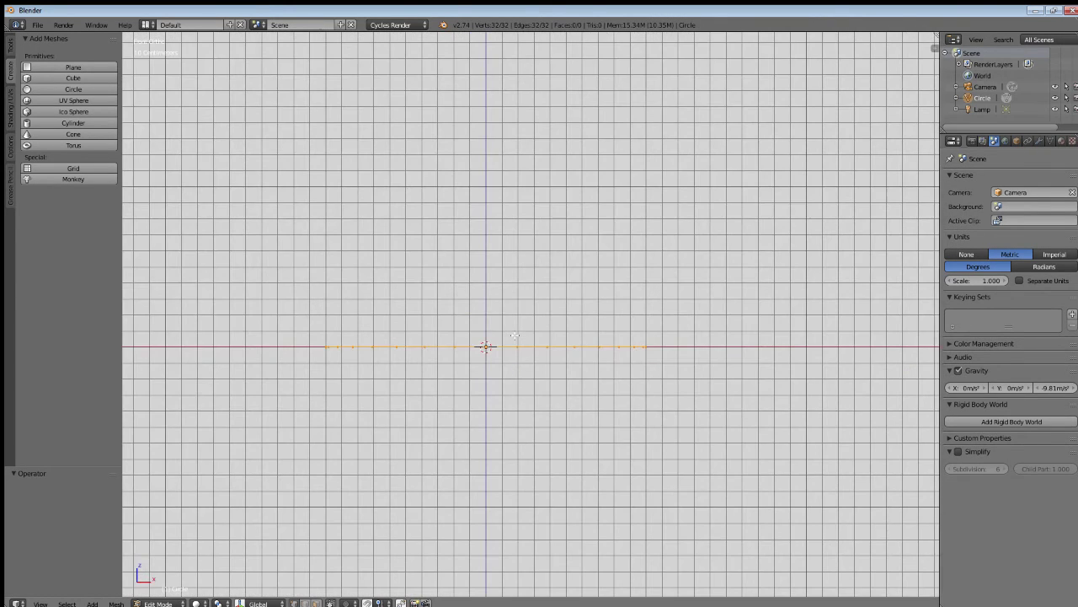
pyautogui.keyDown('shift'); pyautogui.moveTo(520, 342); pyautogui.dragTo(553, 384, button='middle'); pyautogui.keyUp('shift')
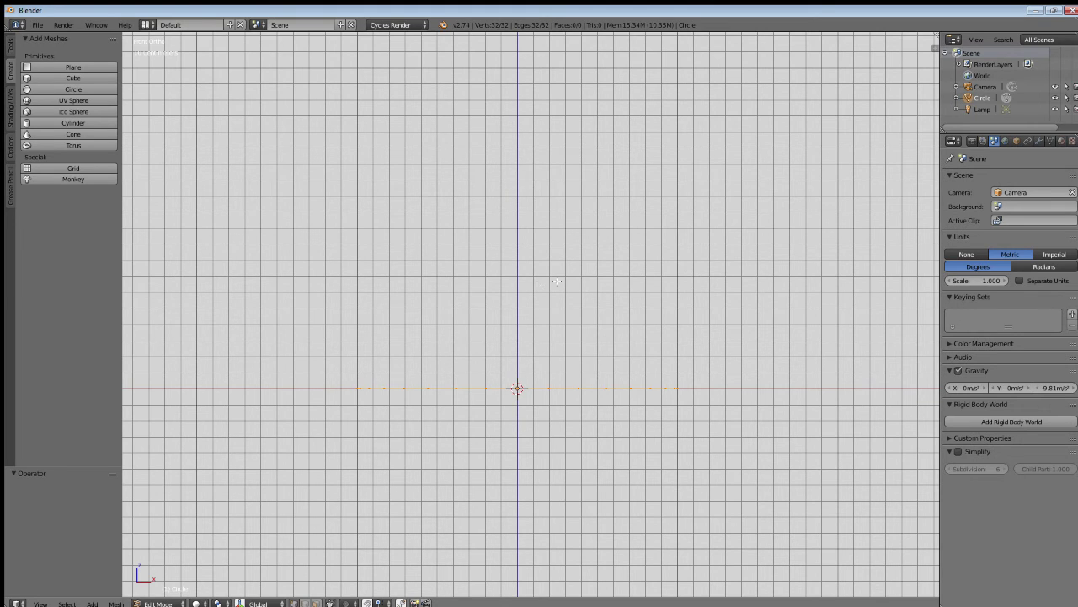
pyautogui.press('e')
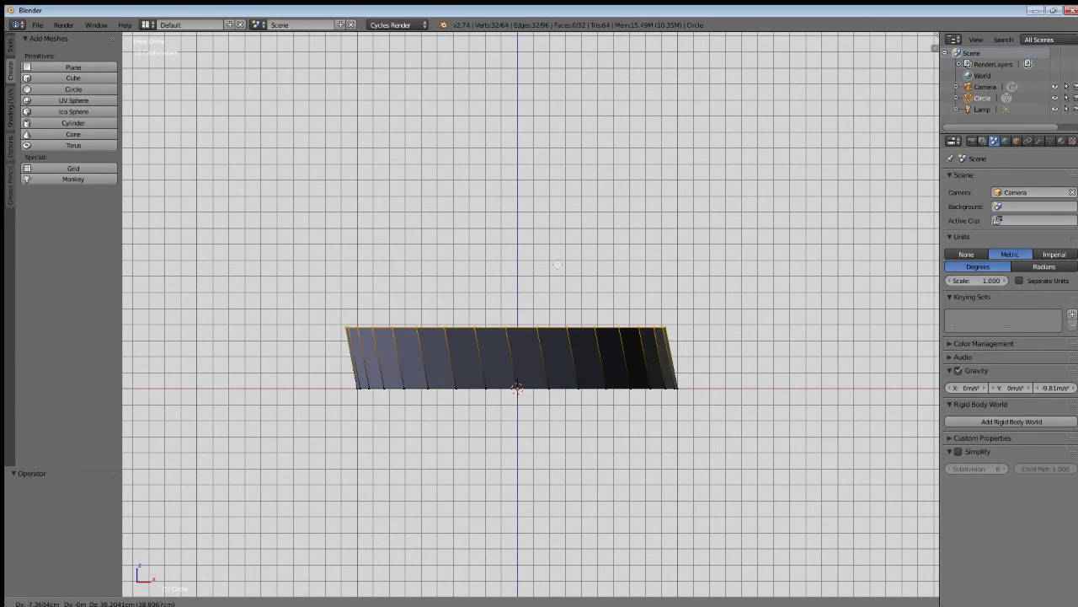
pyautogui.press('z')
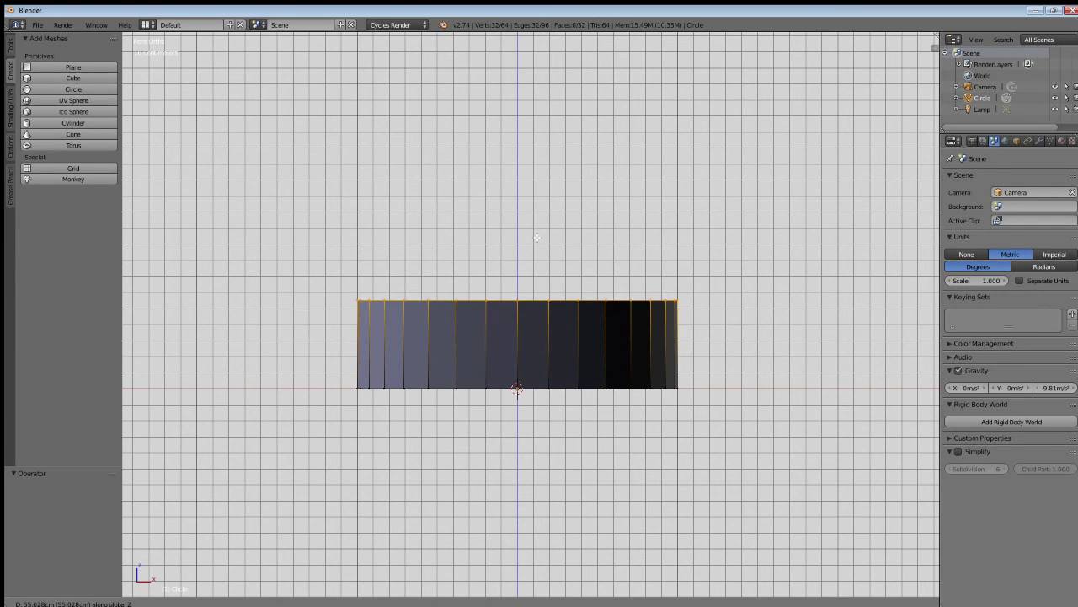
pyautogui.press('x')
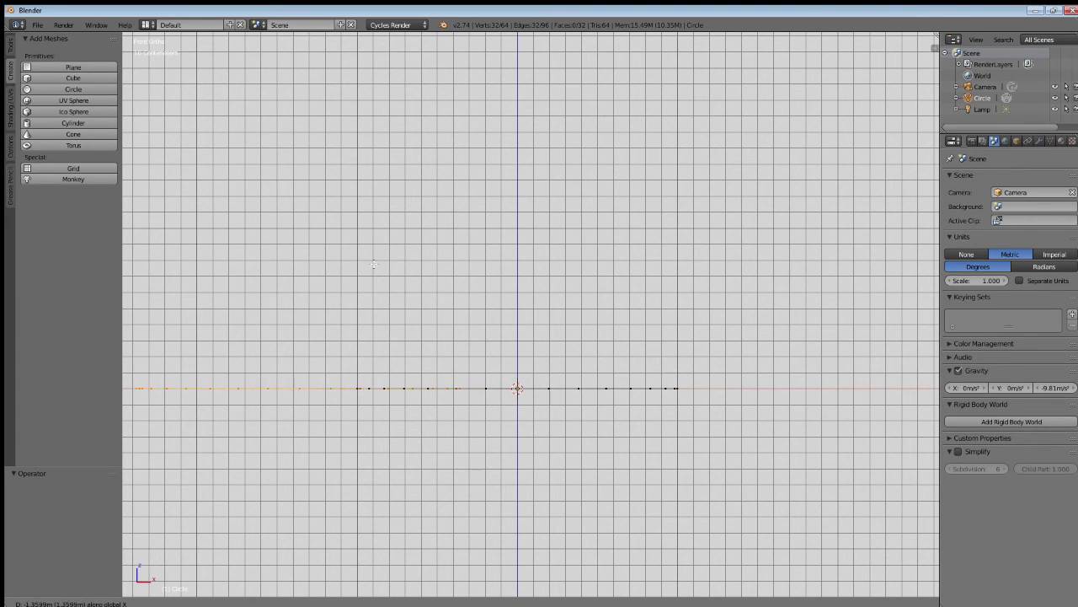
pyautogui.press('y')
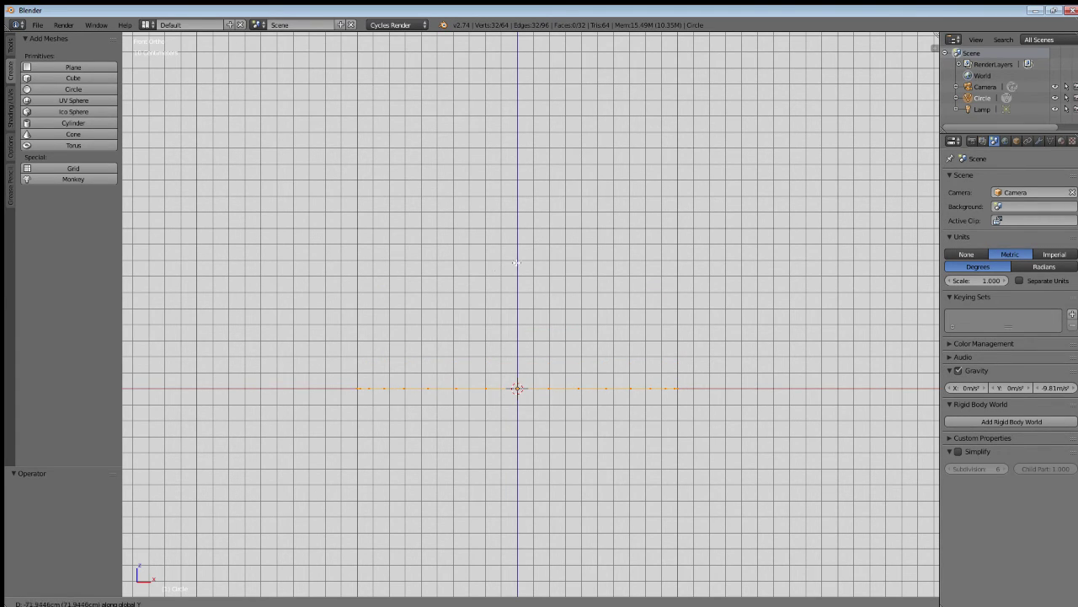
pyautogui.click(528, 321)
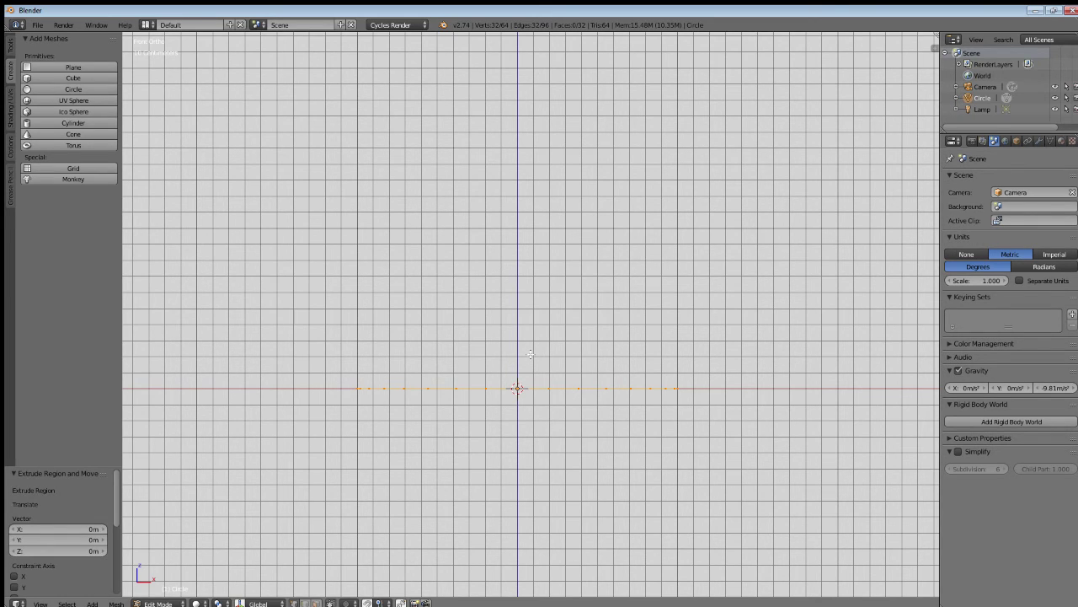
# Step: Raise the extruded ring about 100 cm along Z and scale it up to about 1.4 times its size
pyautogui.press('e')
pyautogui.press('z')
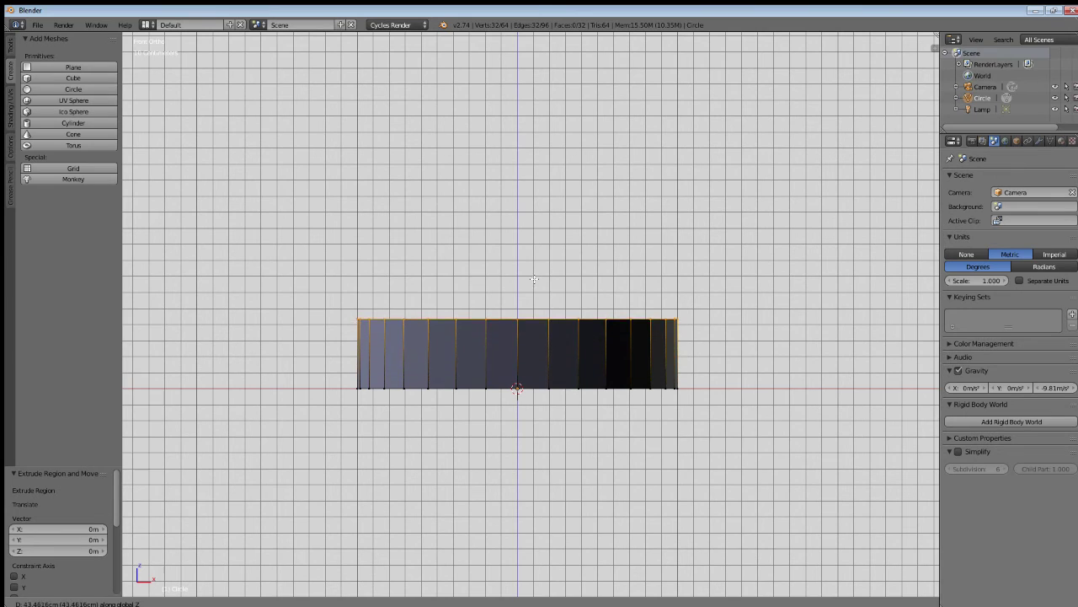
pyautogui.click(539, 195)
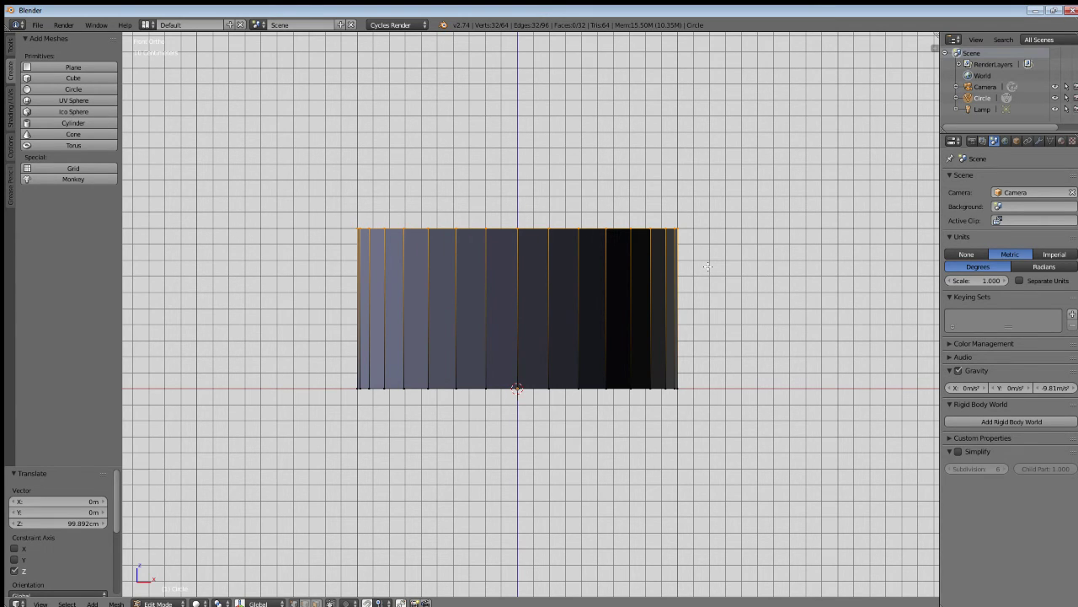
pyautogui.press('s')
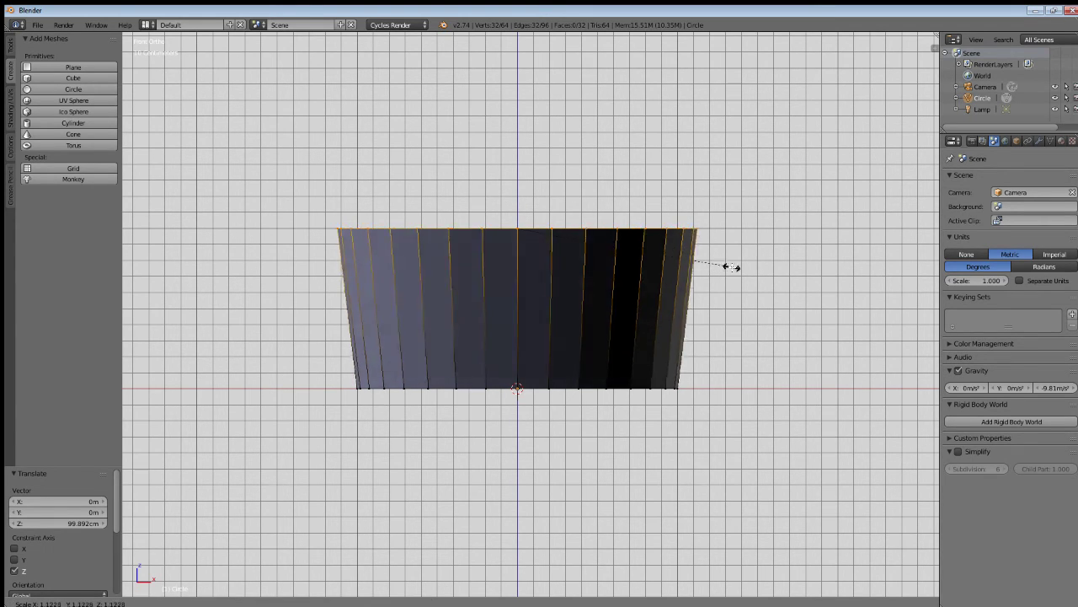
pyautogui.click(783, 279)
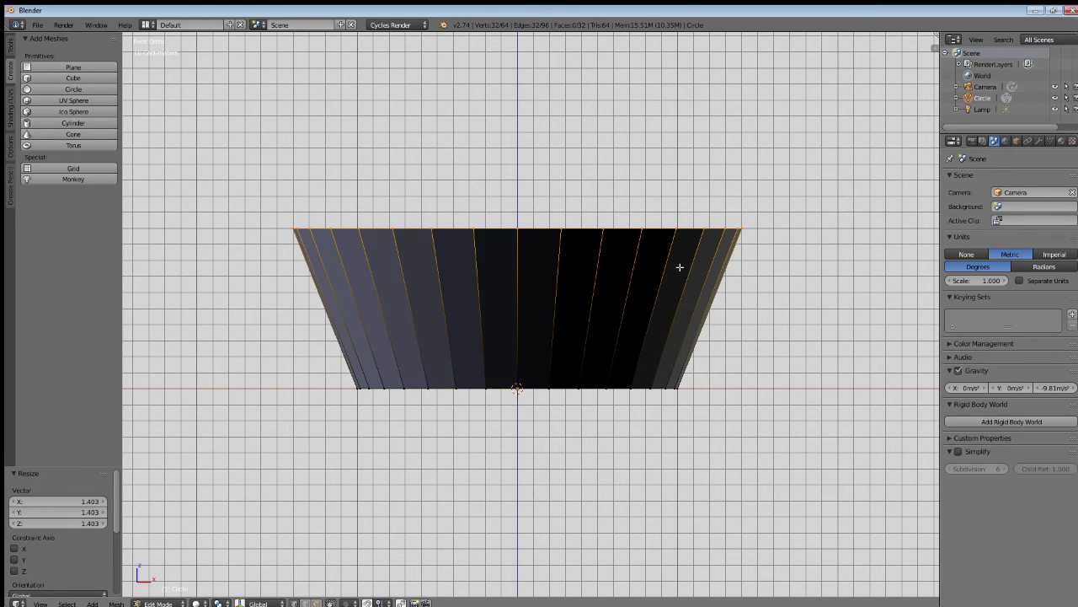
# Step: Extrude the widened upper edge straight up about 30 cm along Z
pyautogui.keyDown('shift'); pyautogui.moveTo(657, 250); pyautogui.dragTo(663, 302, button='middle'); pyautogui.keyUp('shift')
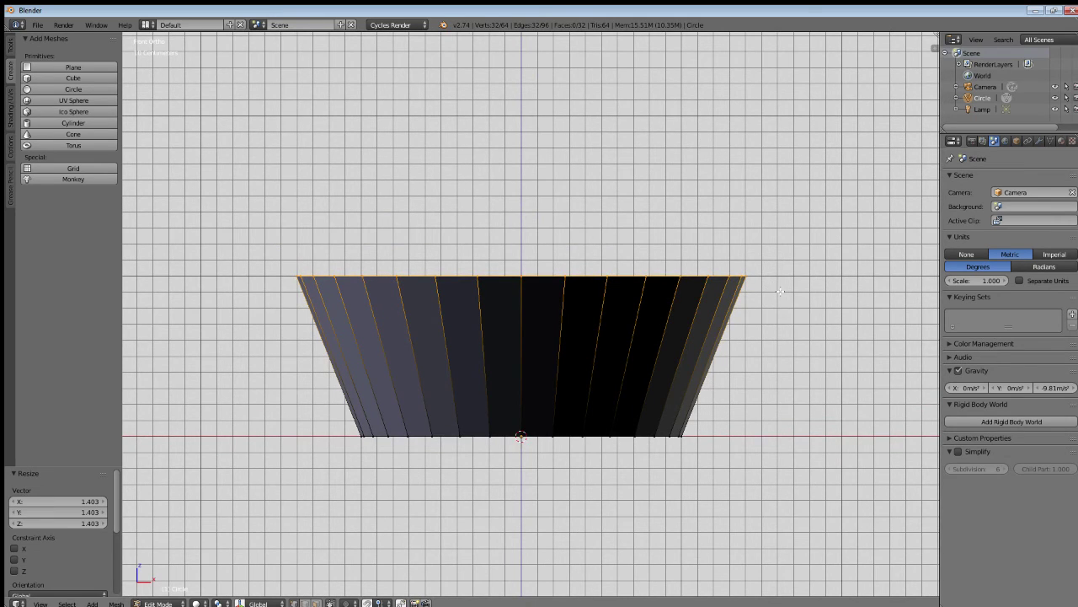
pyautogui.press('e')
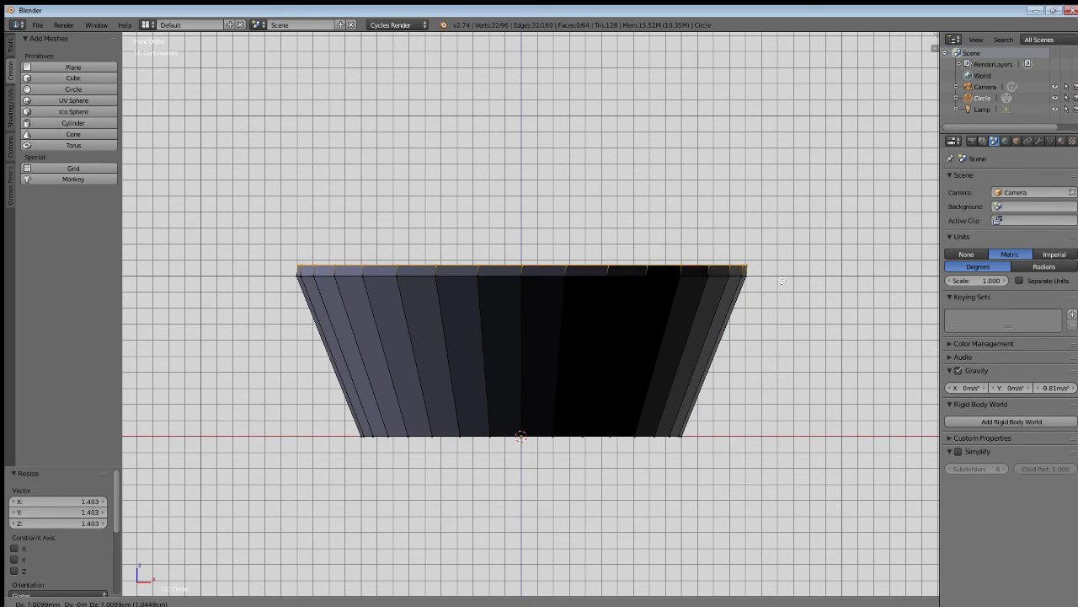
pyautogui.press('z')
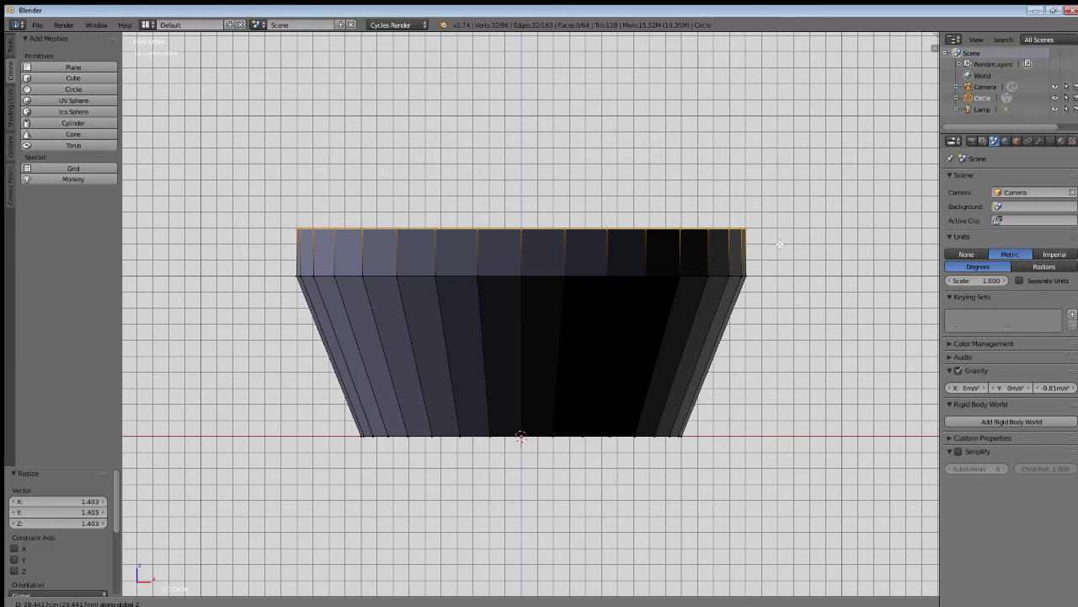
pyautogui.click(780, 242)
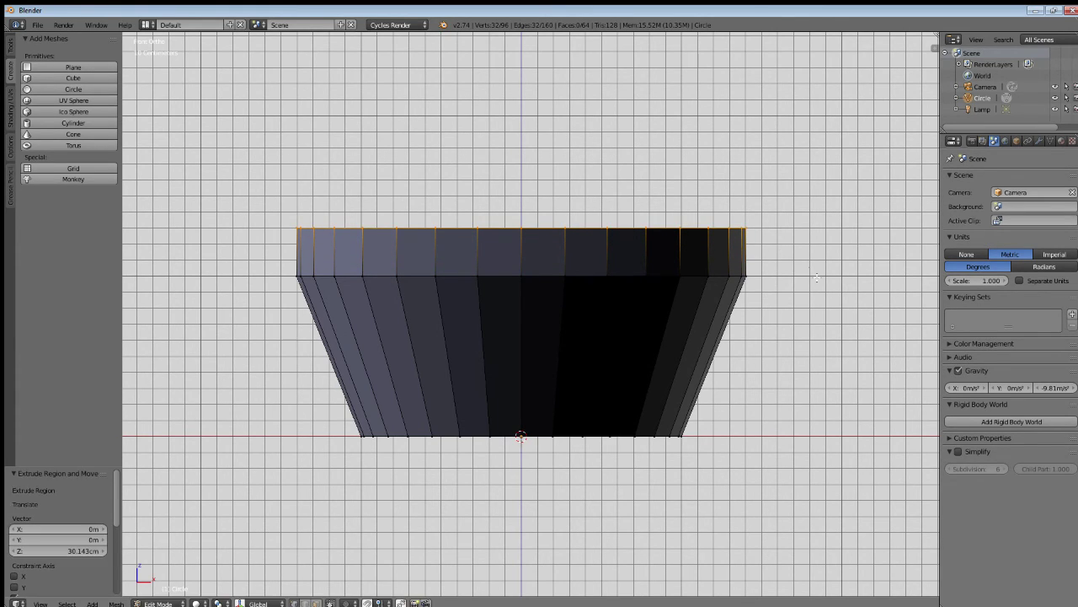
# Step: Extrude the upper edge about 69 cm along Z and scale it down to about 0.63 to form a shoulder
pyautogui.keyDown('shift'); pyautogui.moveTo(723, 247); pyautogui.dragTo(710, 335, button='middle'); pyautogui.keyUp('shift')
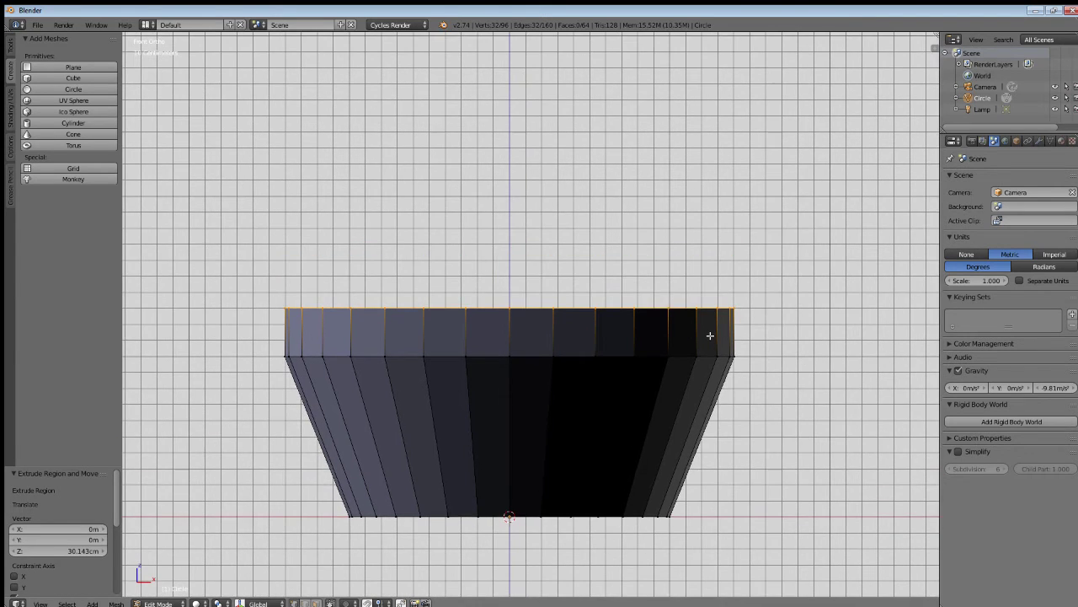
pyautogui.press('e')
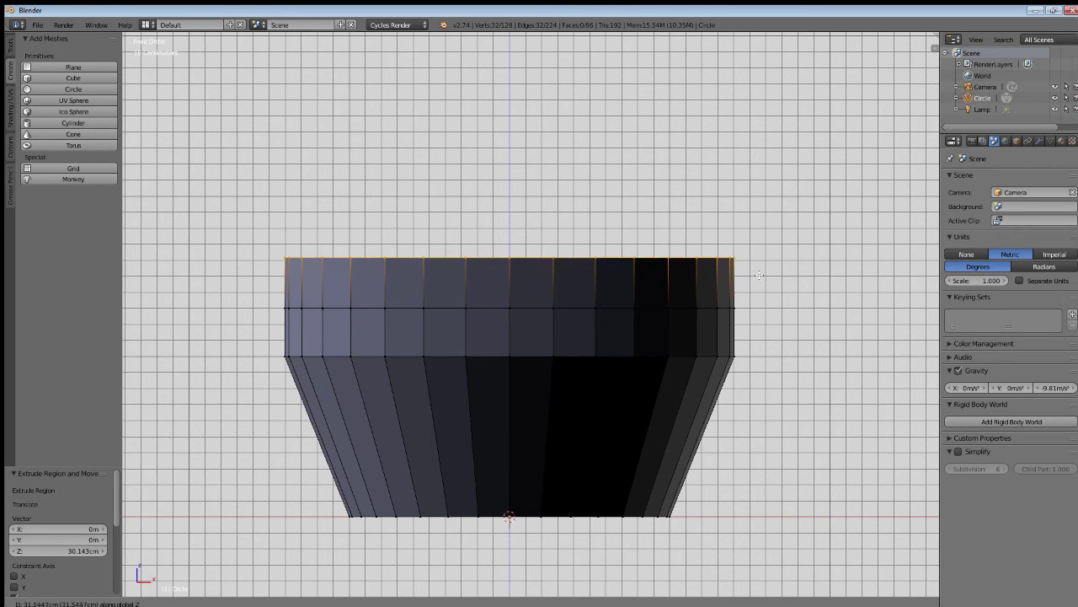
pyautogui.click(755, 215)
pyautogui.press('s')
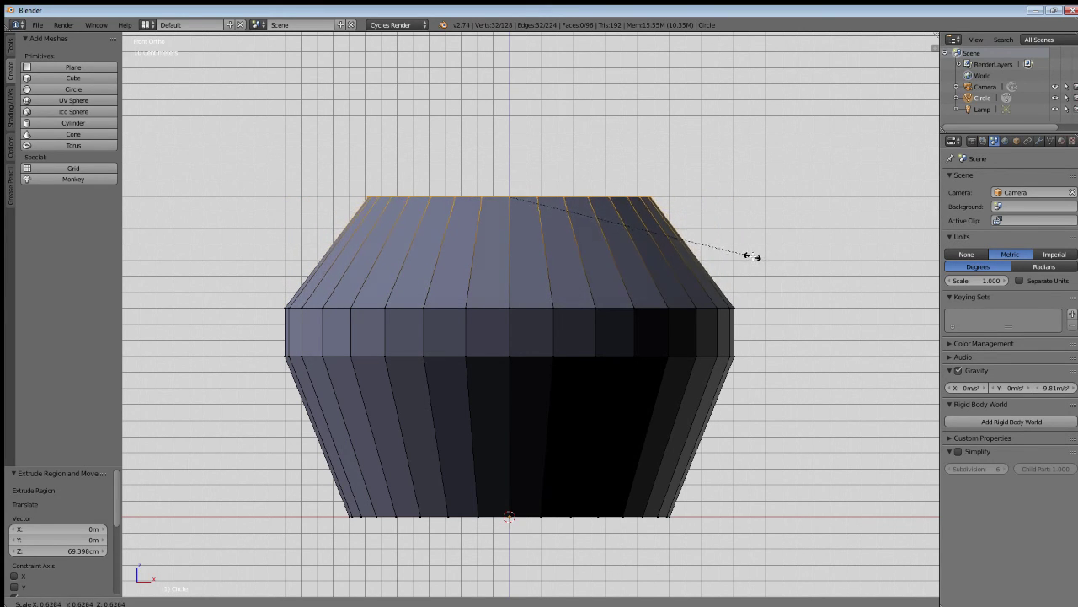
pyautogui.click(752, 255)
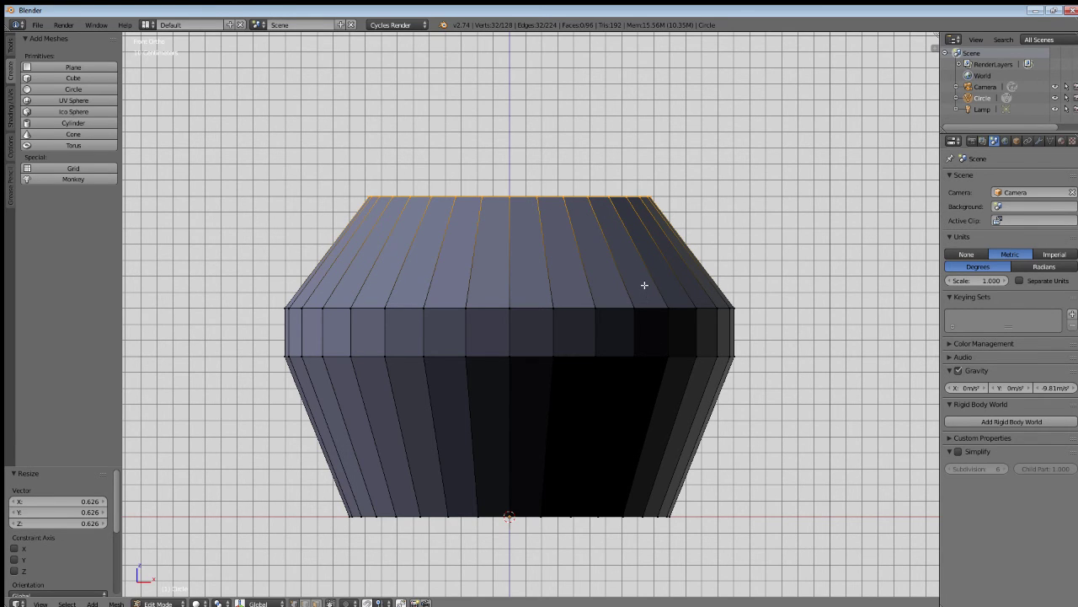
# Step: Extrude the narrowed upper edge about 1.8 m along Z to form a tall neck
pyautogui.keyDown('shift'); pyautogui.moveTo(643, 285); pyautogui.dragTo(624, 441, button='middle'); pyautogui.keyUp('shift')
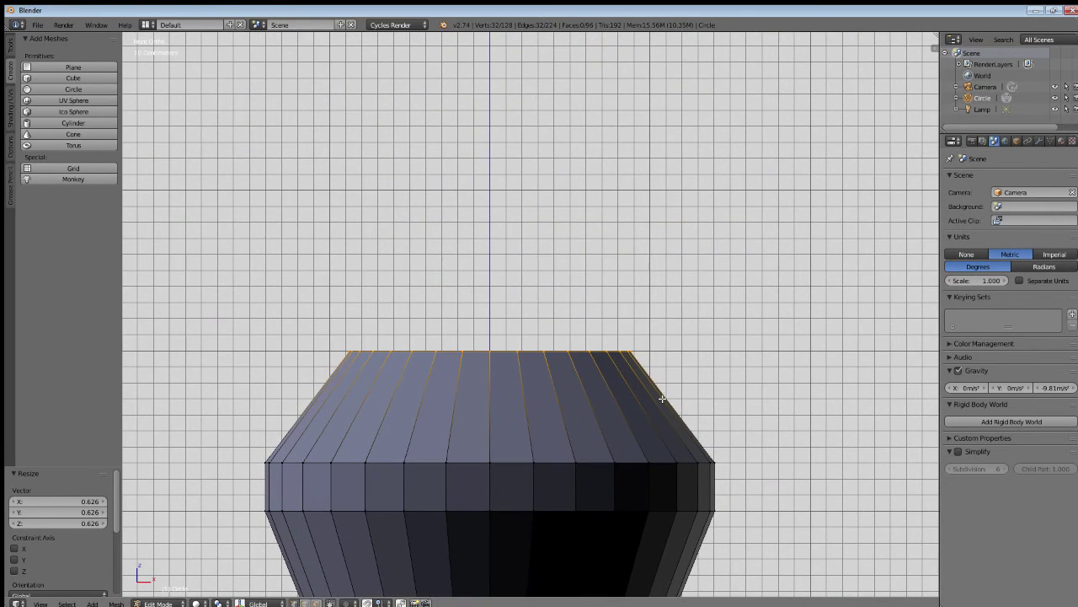
pyautogui.press('e')
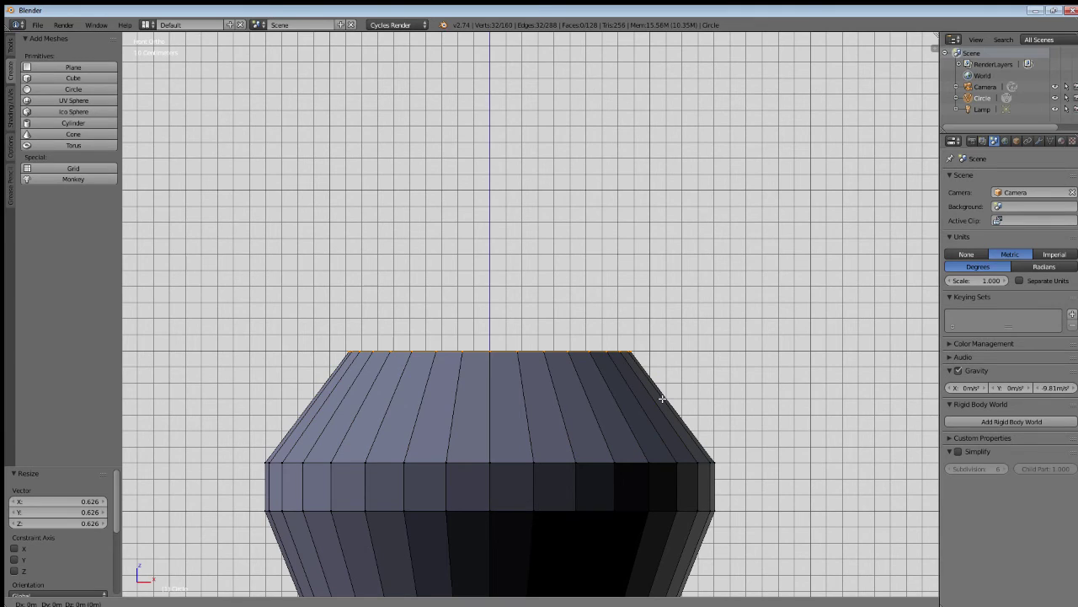
pyautogui.press('z')
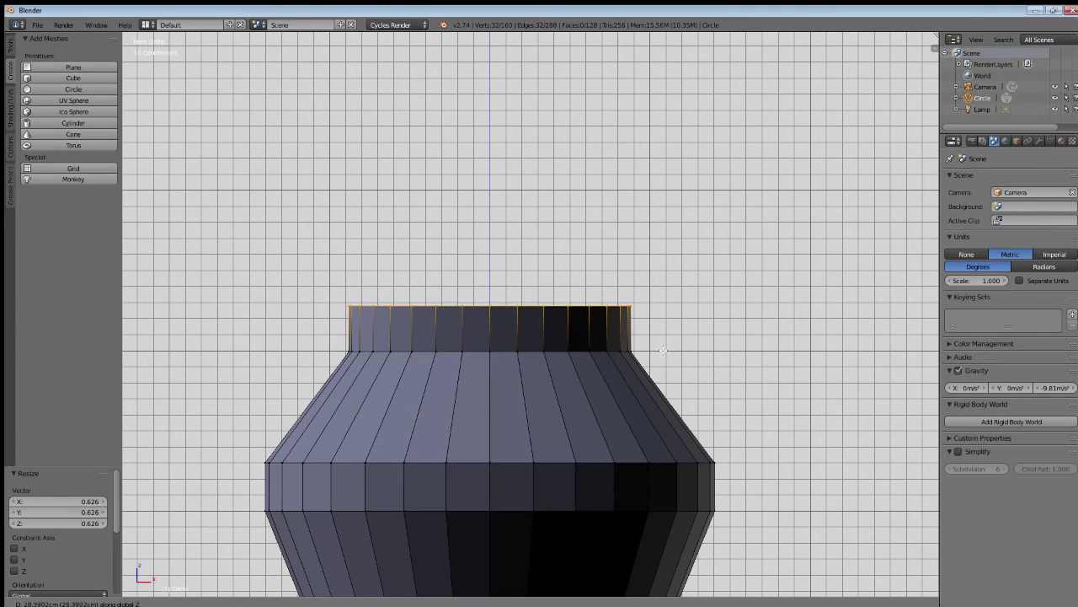
pyautogui.click(662, 112)
pyautogui.scroll(-2, 662, 112)
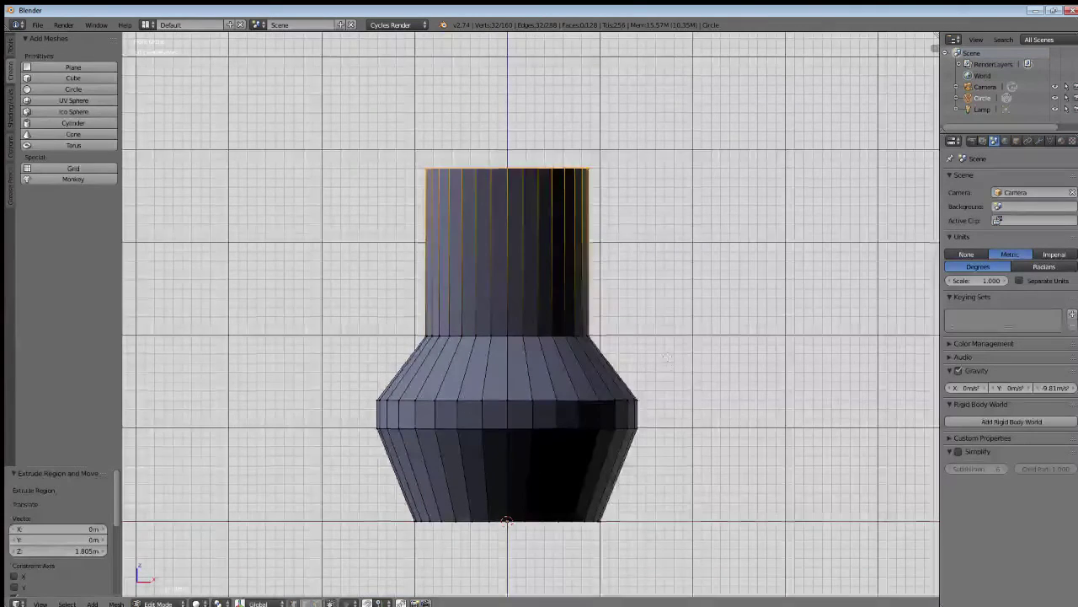
# Step: Examine the extruded vase shape from several angles and distances in the 3D view
pyautogui.keyDown('shift'); pyautogui.moveTo(667, 357); pyautogui.dragTo(651, 395, button='middle'); pyautogui.keyUp('shift')
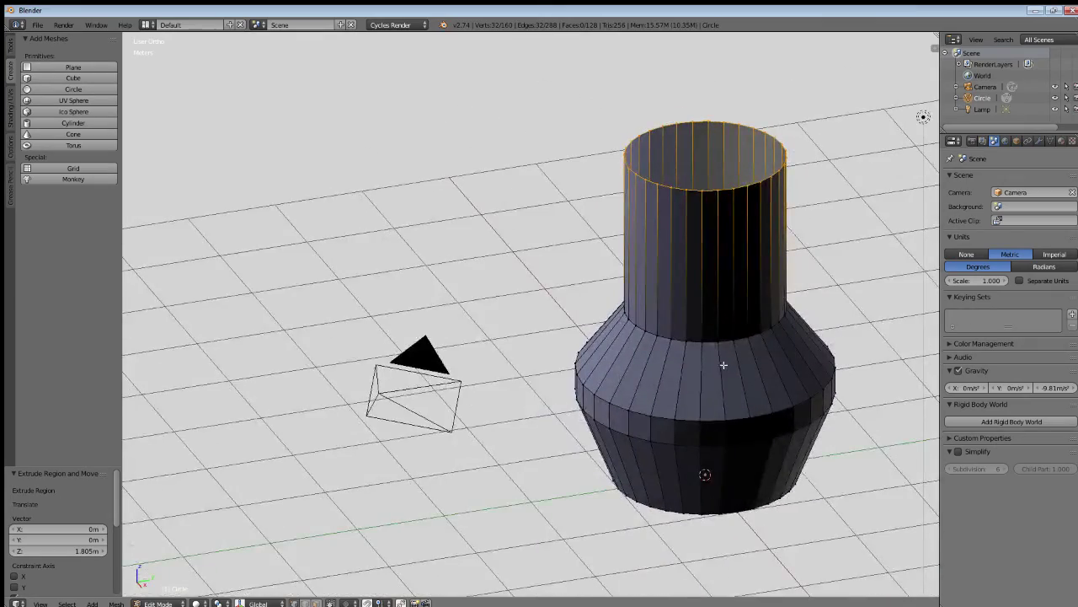
pyautogui.keyDown('shift'); pyautogui.moveTo(723, 364); pyautogui.dragTo(565, 363, button='middle'); pyautogui.keyUp('shift')
pyautogui.scroll(-3, 565, 363)
pyautogui.scroll(3, 564, 364)
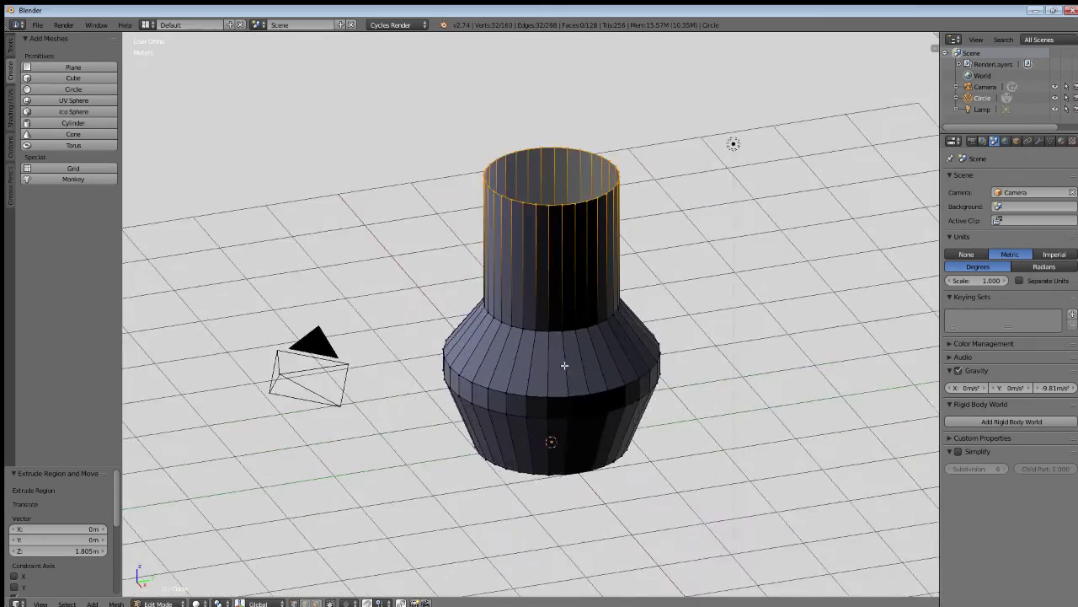
pyautogui.scroll(2, 564, 364)
pyautogui.scroll(-4, 564, 365)
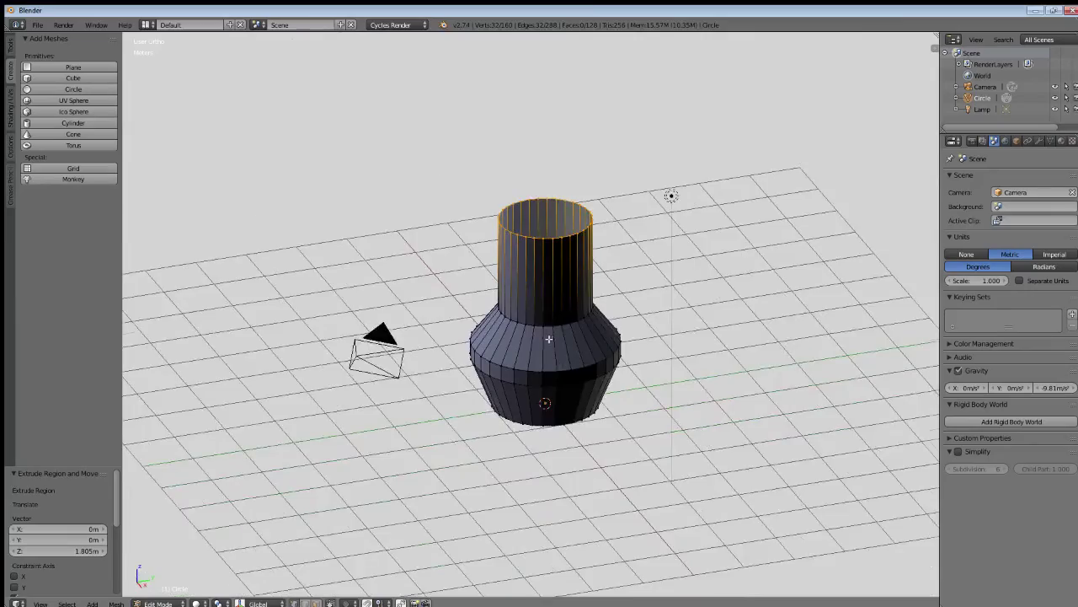
pyautogui.moveTo(548, 338); pyautogui.dragTo(638, 337, button='middle')
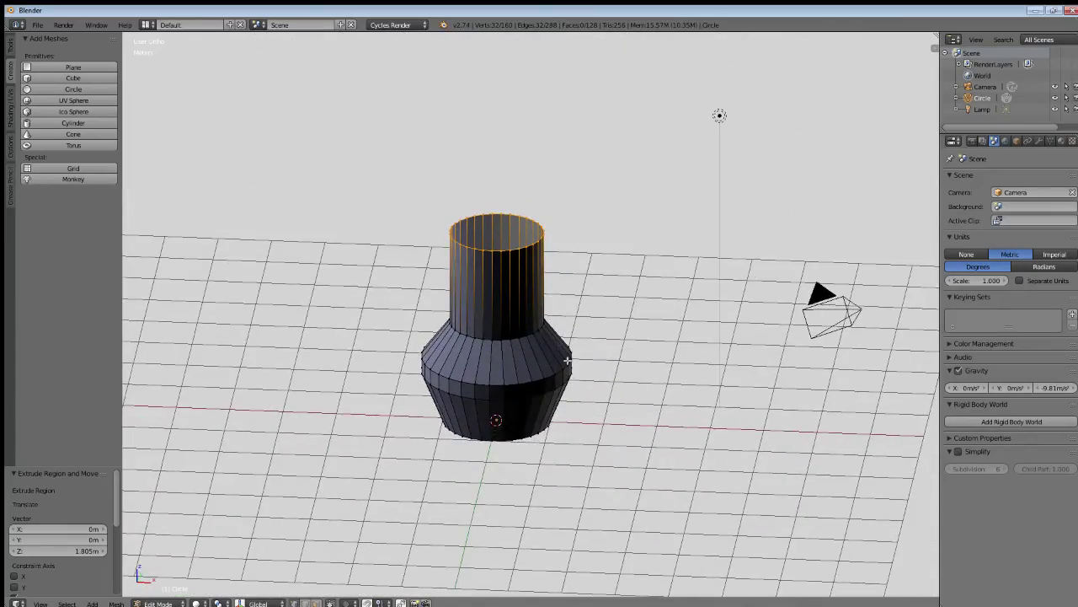
pyautogui.scroll(3, 552, 327)
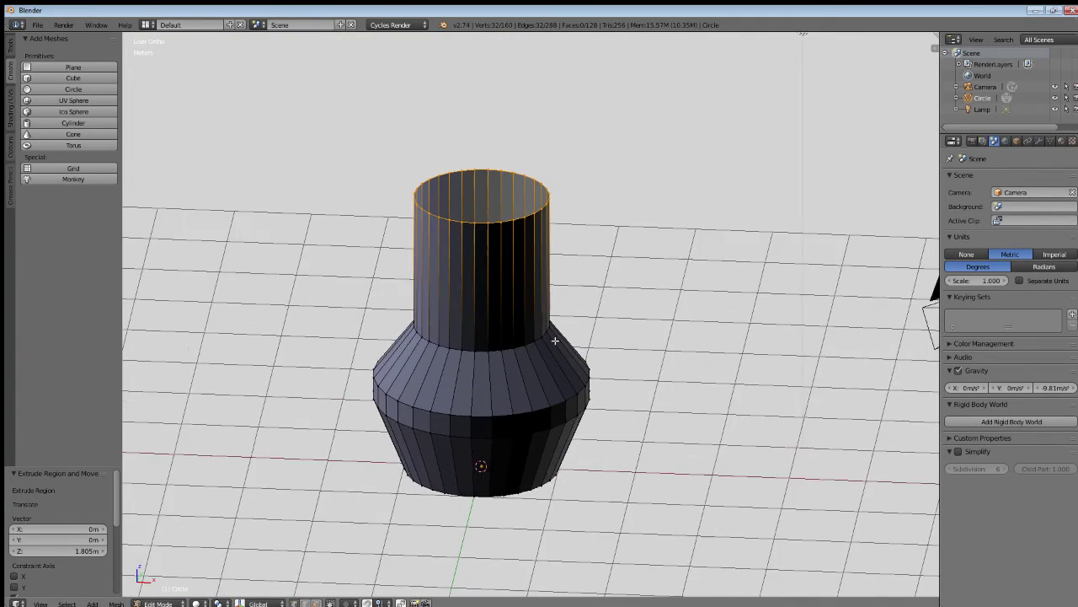
pyautogui.moveTo(555, 341); pyautogui.dragTo(535, 396, button='middle')
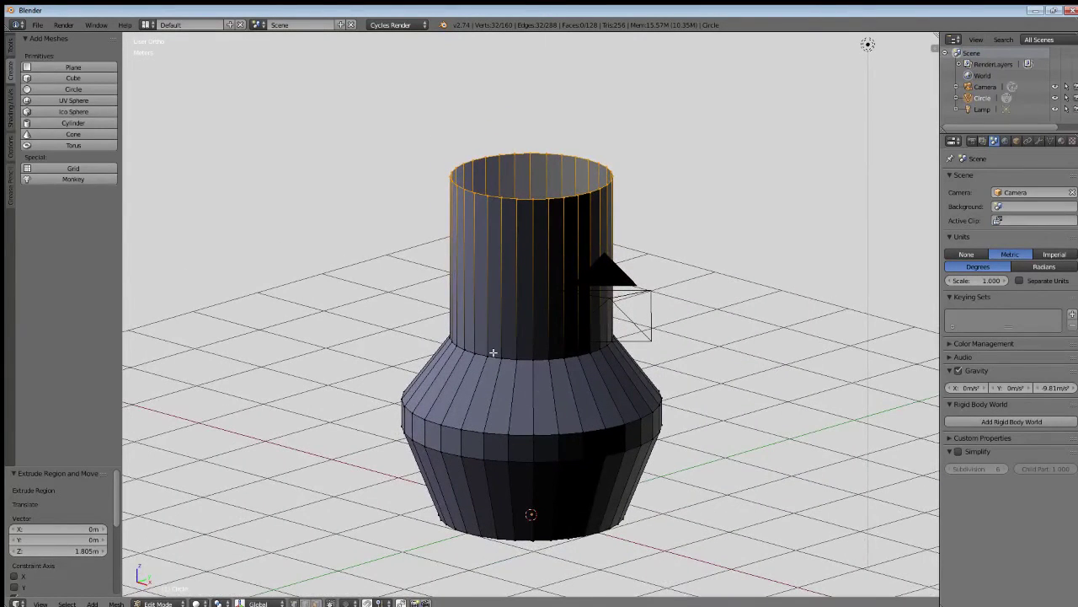
# Step: Return to front view and undo the vase's extrusions and scaling back toward the flat circle
pyautogui.press('KP_1')
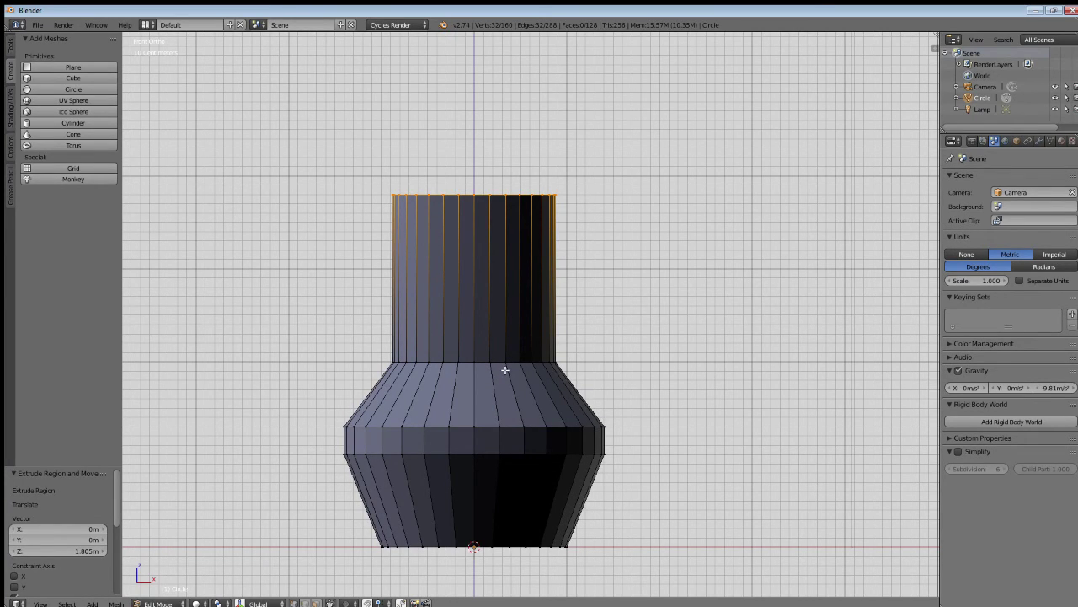
pyautogui.hotkey('ctrl', 'z')
pyautogui.hotkey('ctrl', 'z')
pyautogui.hotkey('ctrl', 'z')
pyautogui.hotkey('ctrl', 'z')
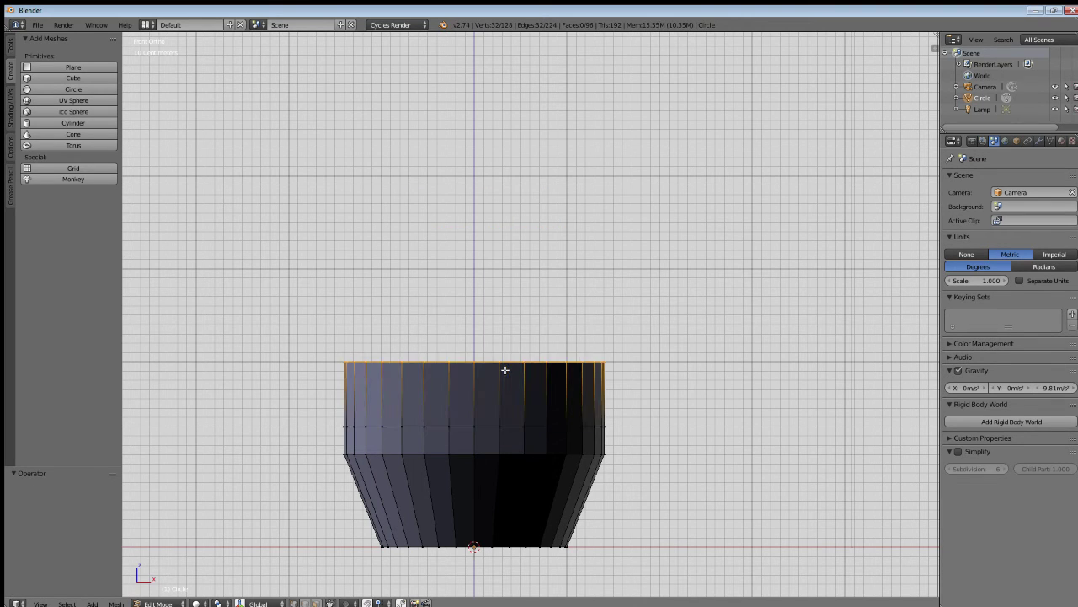
pyautogui.hotkey('ctrl', 'z')
pyautogui.hotkey('ctrl', 'z')
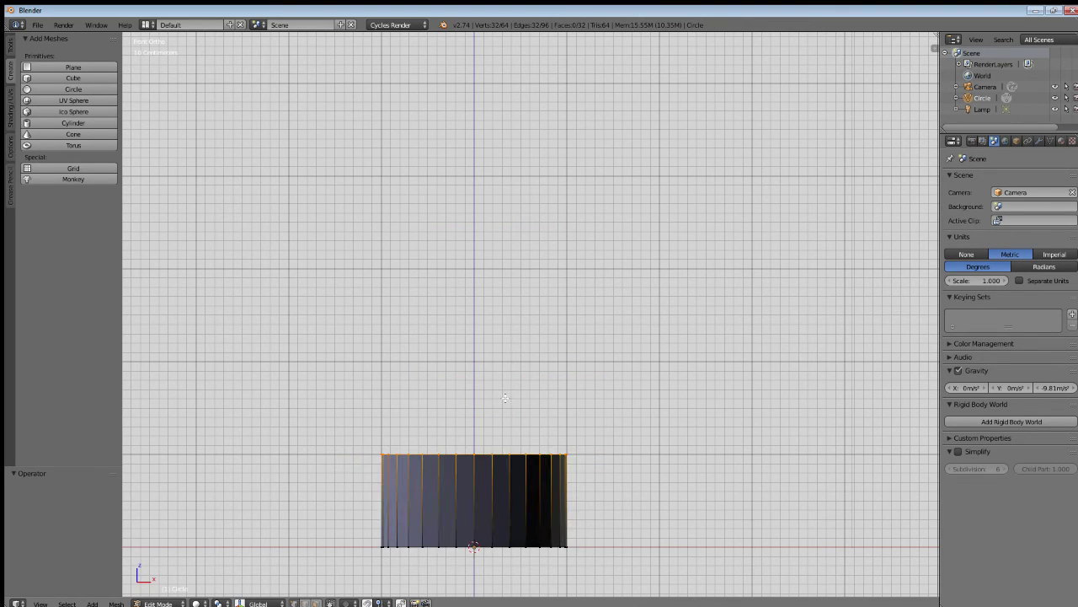
# Step: Extrude the flat circle a short distance up along Z and scale the new edge by 1.23
pyautogui.keyDown('shift'); pyautogui.moveTo(492, 478); pyautogui.dragTo(537, 357, button='middle'); pyautogui.keyUp('shift')
pyautogui.scroll(3, 568, 299)
pyautogui.scroll(-2, 538, 359)
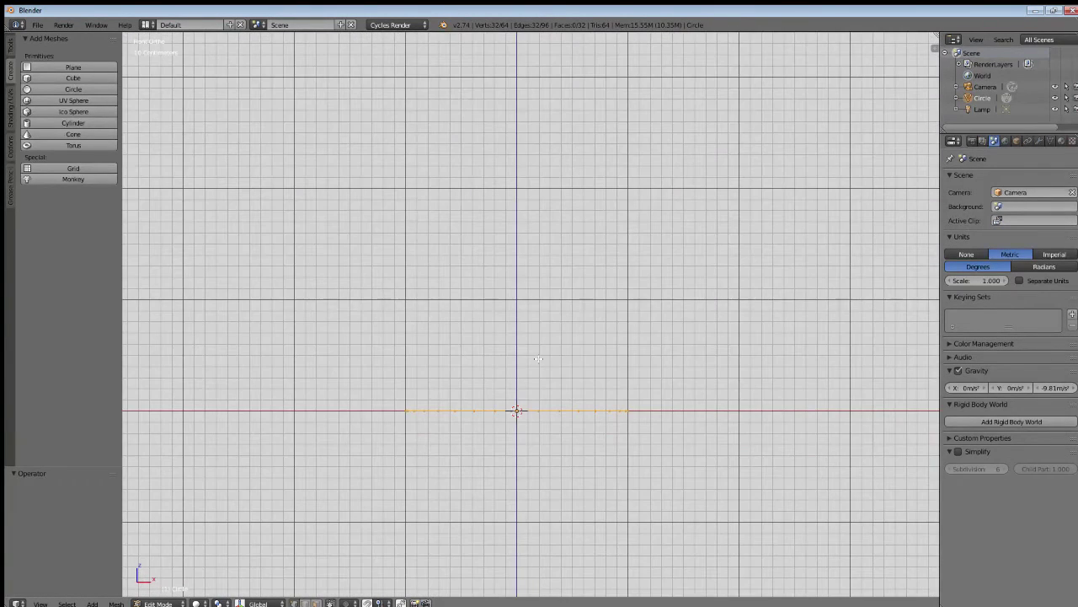
pyautogui.press('e')
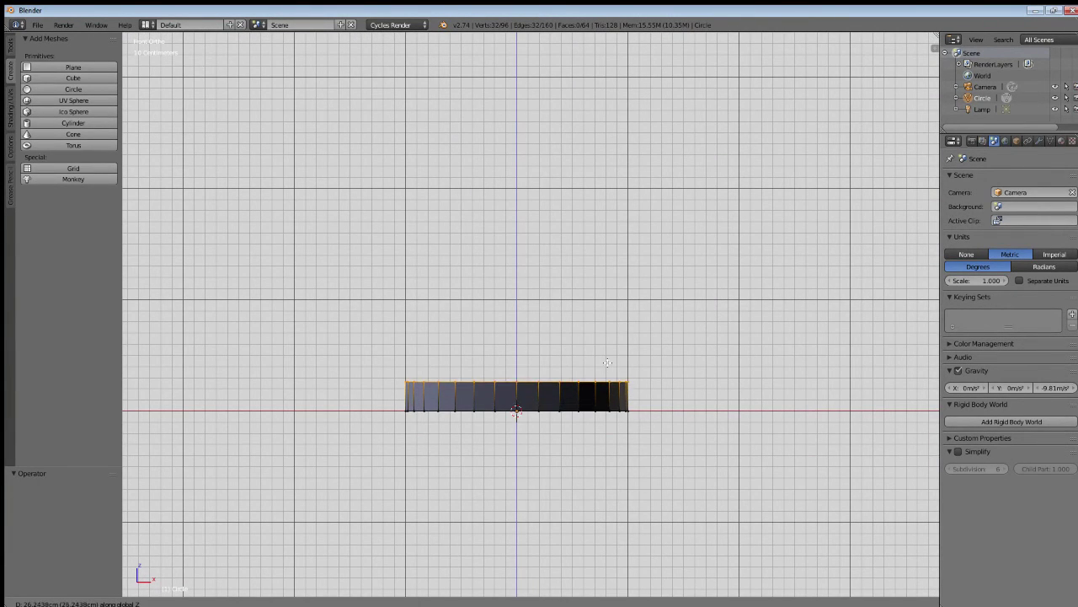
pyautogui.click(608, 364)
pyautogui.press('s')
pyautogui.click(630, 373)
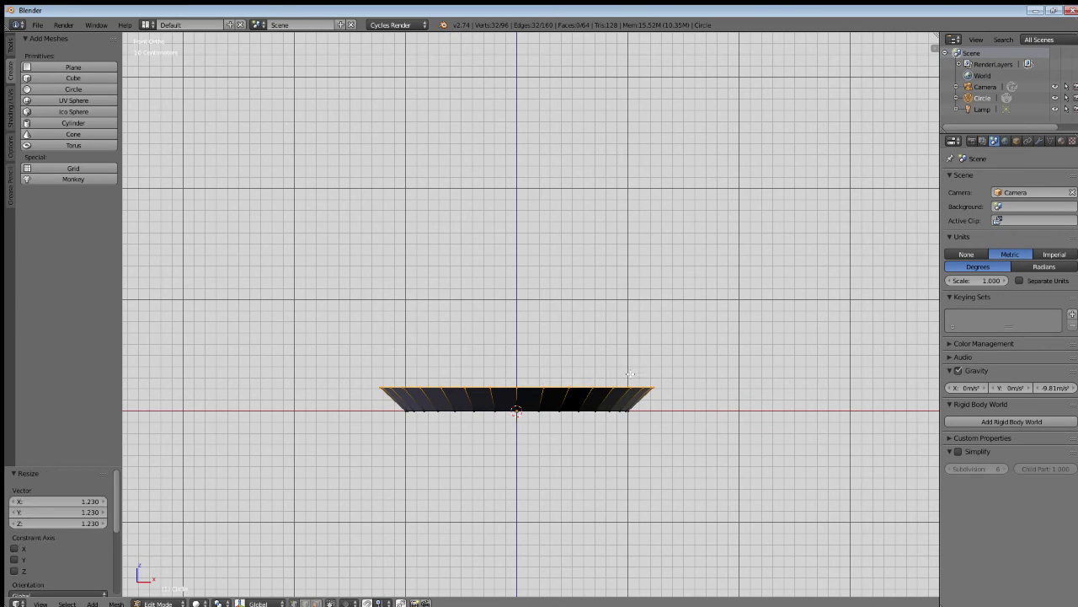
# Step: Extrude the selected upper edge about 8 cm along Z and scale the new edge by 1.059
pyautogui.press('e')
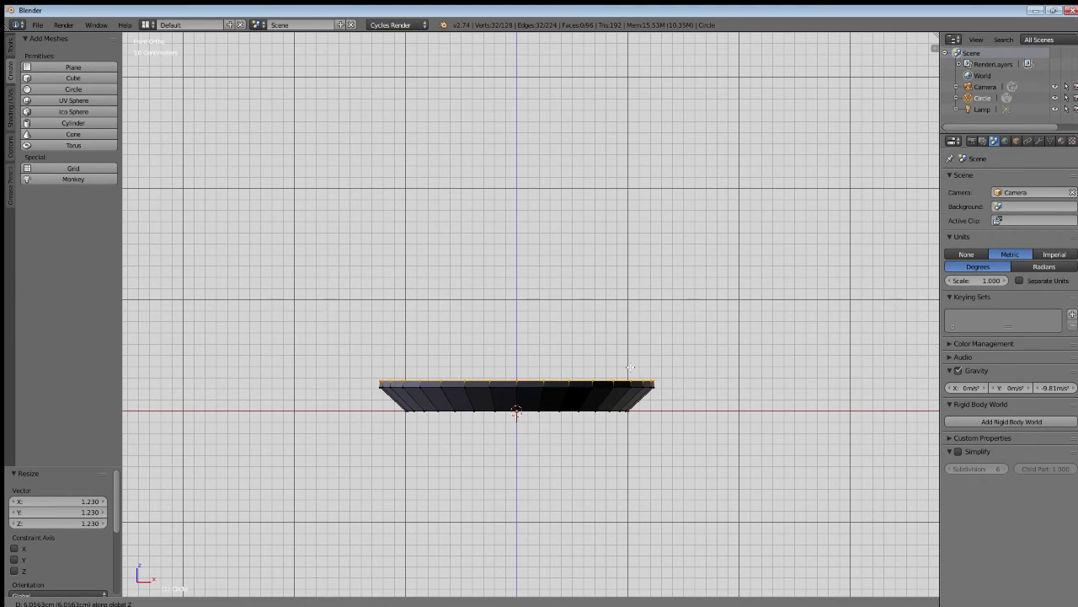
pyautogui.click(630, 364)
pyautogui.press('s')
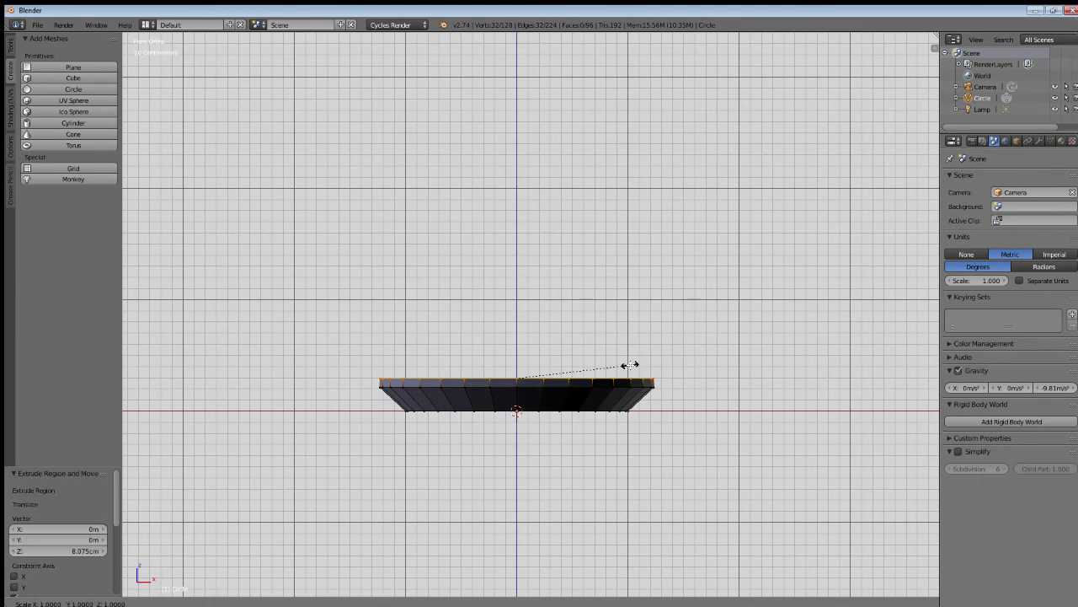
pyautogui.click(637, 364)
# Step: Extrude the upper edge about 22 cm along Z and widen the new edge by a scale of 1.024
pyautogui.press('e')
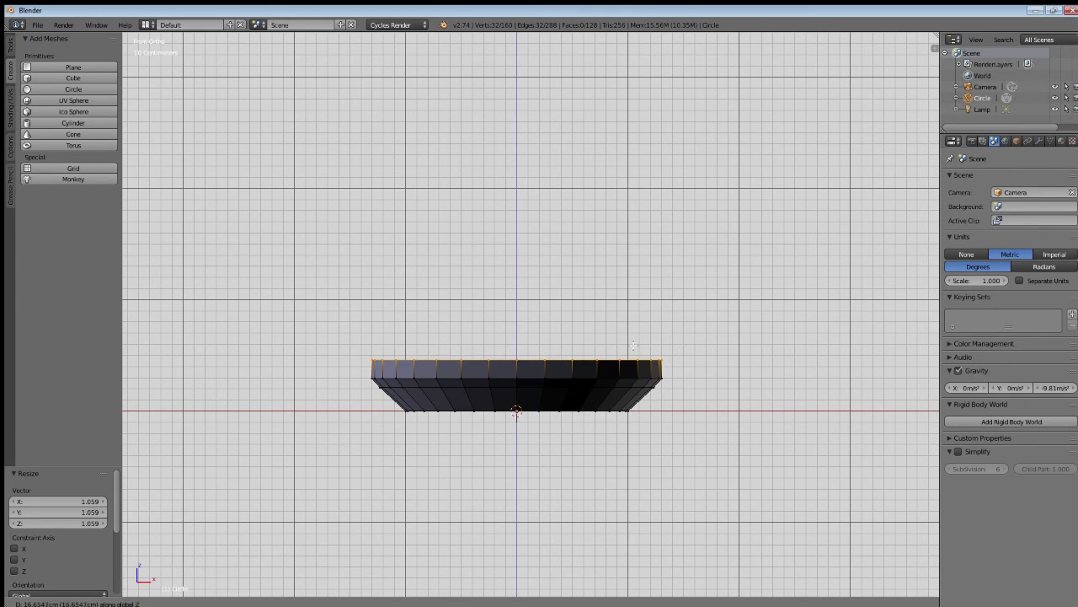
pyautogui.click(632, 338)
pyautogui.press('s')
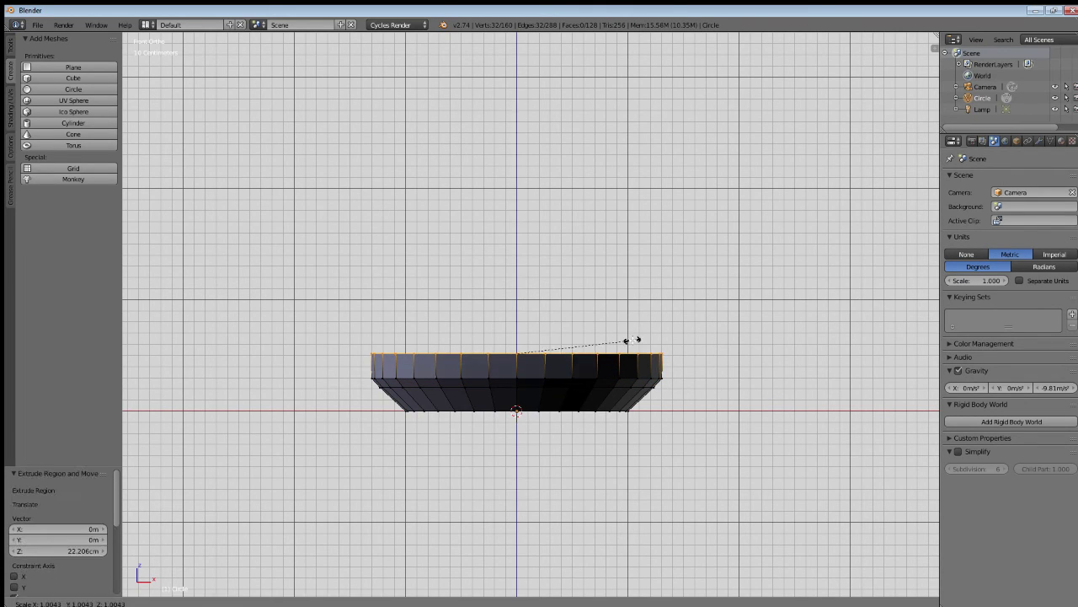
pyautogui.click(633, 340)
# Step: Extrude the upper edge further along Z and narrow it slightly with a scale of 0.946
pyautogui.press('e')
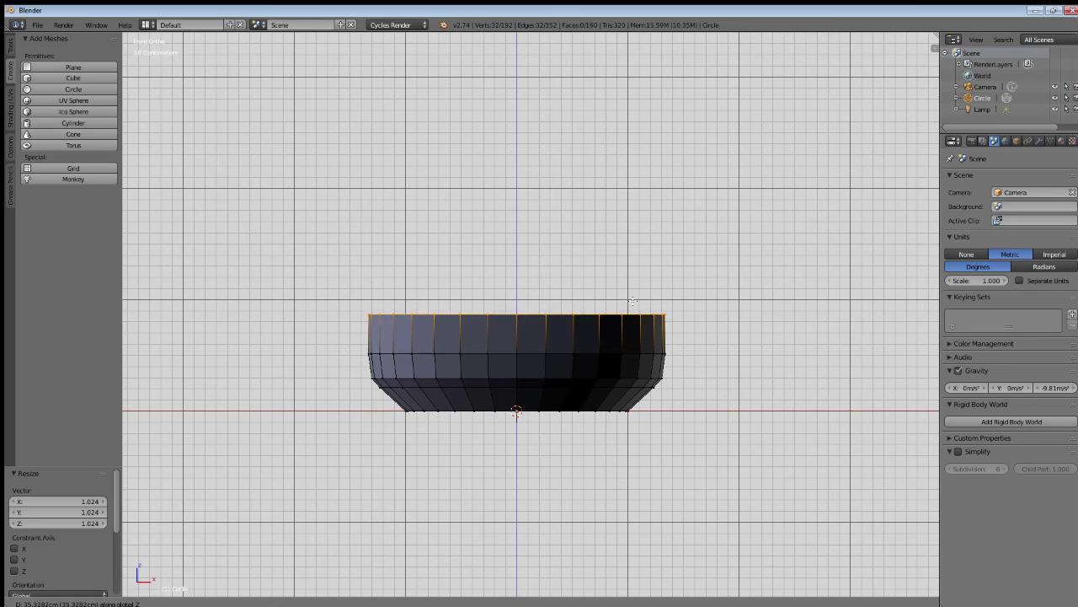
pyautogui.click(633, 303)
pyautogui.press('s')
pyautogui.click(656, 330)
# Step: Extrude the upper edge about 47 cm along Z and scale the new edge by 0.794
pyautogui.press('e')
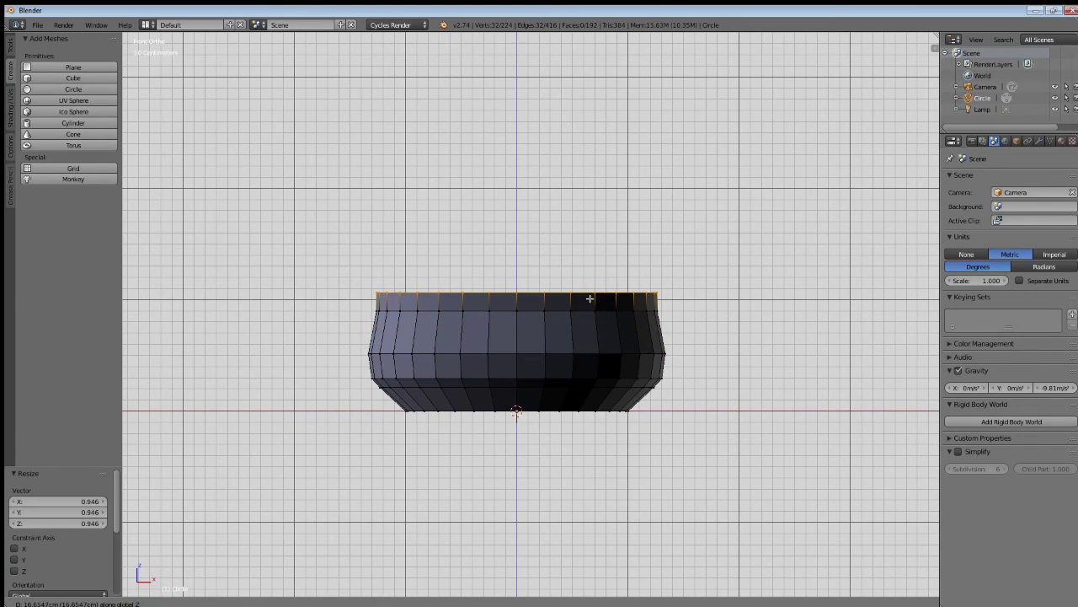
pyautogui.click(584, 260)
pyautogui.press('s')
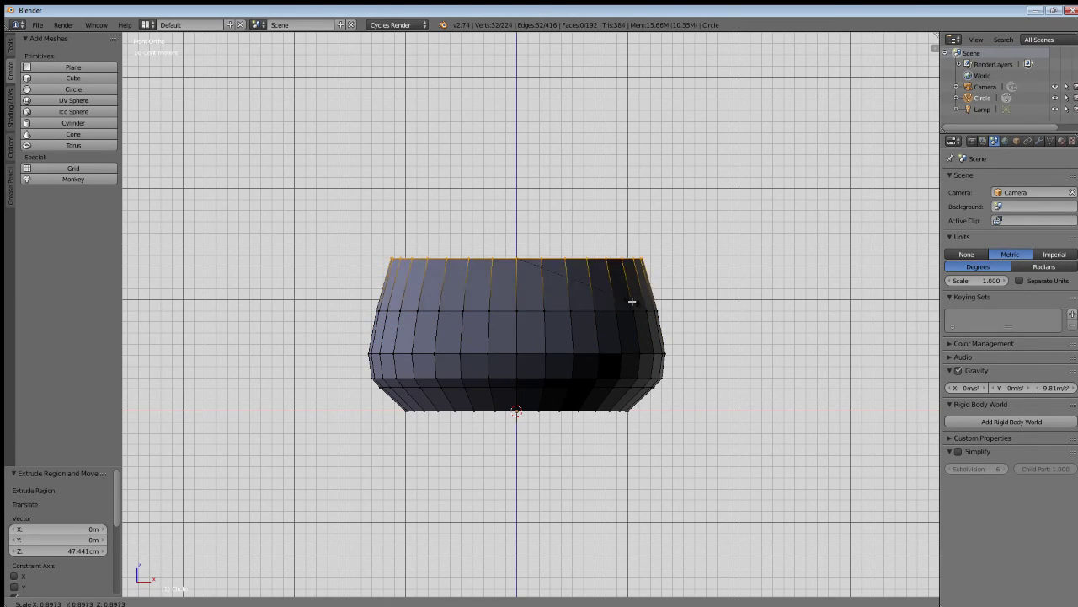
pyautogui.click(574, 307)
# Step: Extrude the upper edge about 54 cm along Z and scale the new edge by 0.784
pyautogui.keyDown('shift'); pyautogui.moveTo(572, 308); pyautogui.dragTo(546, 433, button='middle'); pyautogui.keyUp('shift')
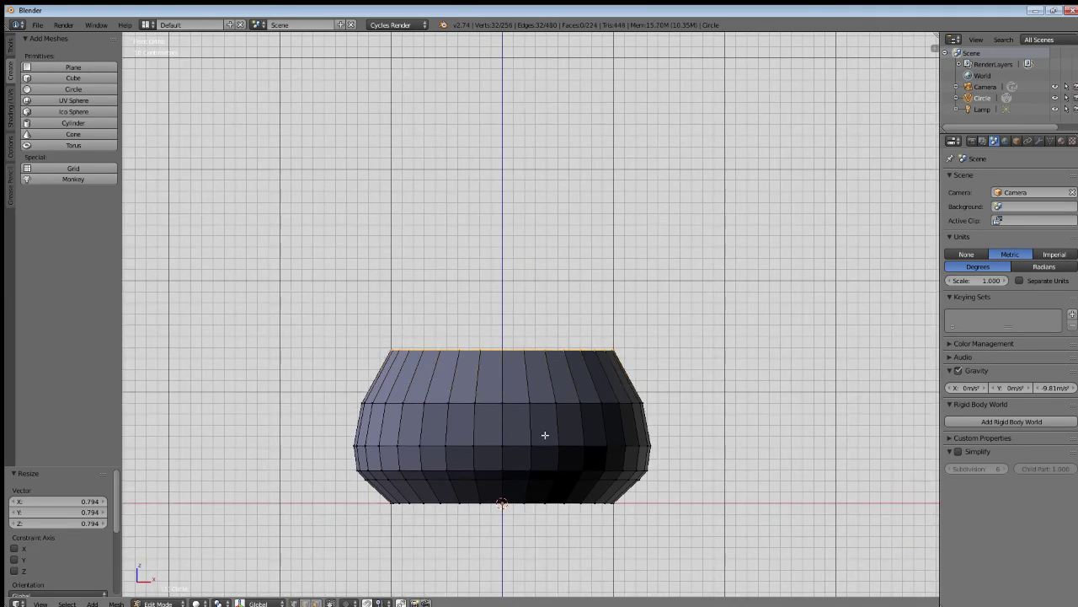
pyautogui.press('e')
pyautogui.click(638, 403)
pyautogui.press('s')
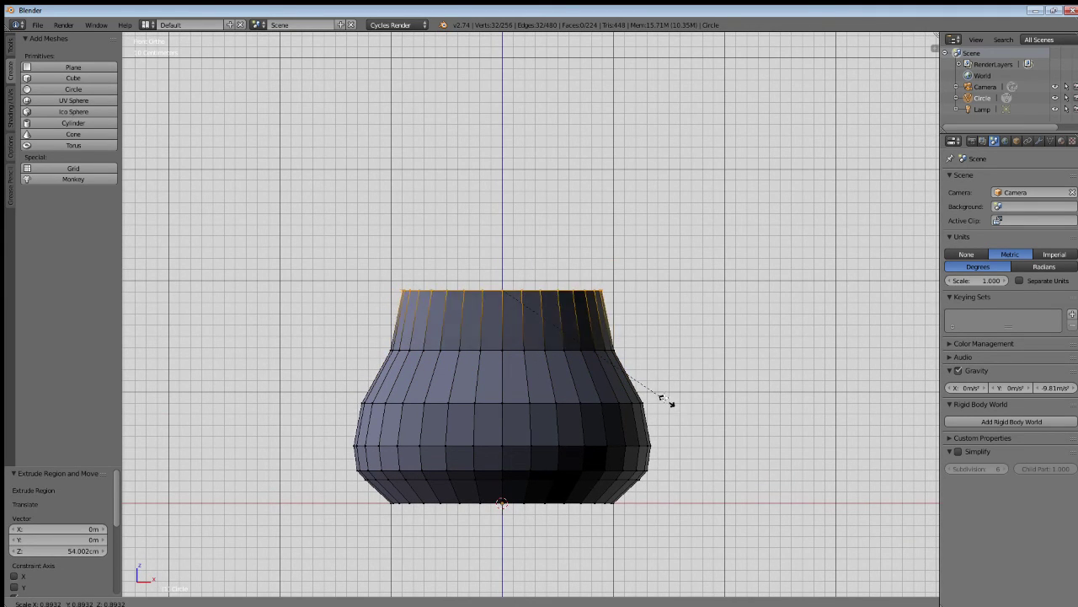
pyautogui.click(645, 386)
# Step: Extrude the upper edge about 60 cm along Z and scale the new edge by 0.783
pyautogui.keyDown('shift'); pyautogui.moveTo(599, 366); pyautogui.dragTo(601, 414, button='middle'); pyautogui.keyUp('shift')
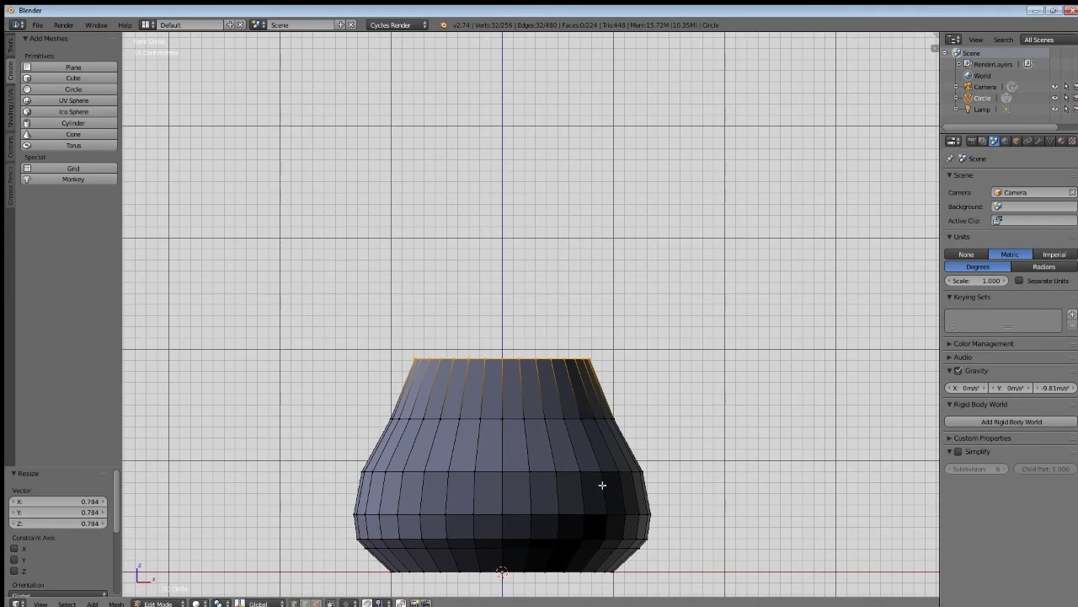
pyautogui.press('e')
pyautogui.click(589, 418)
pyautogui.press('s')
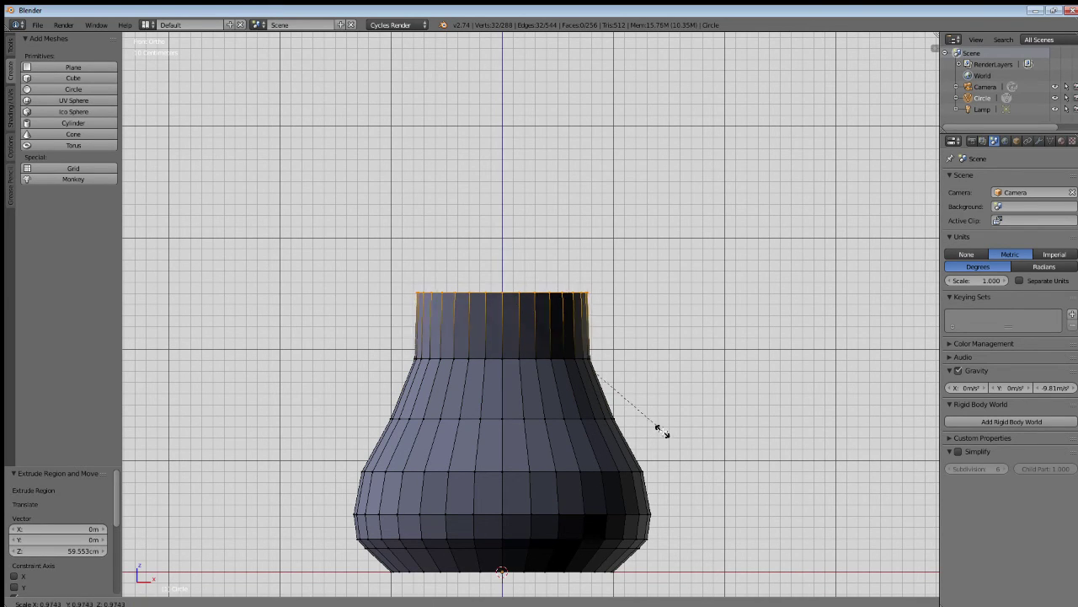
pyautogui.click(628, 410)
# Step: Extrude the upper edge about 49 cm along Z and scale the new edge by 0.837
pyautogui.keyDown('shift'); pyautogui.moveTo(478, 371); pyautogui.dragTo(484, 402, button='middle'); pyautogui.keyUp('shift')
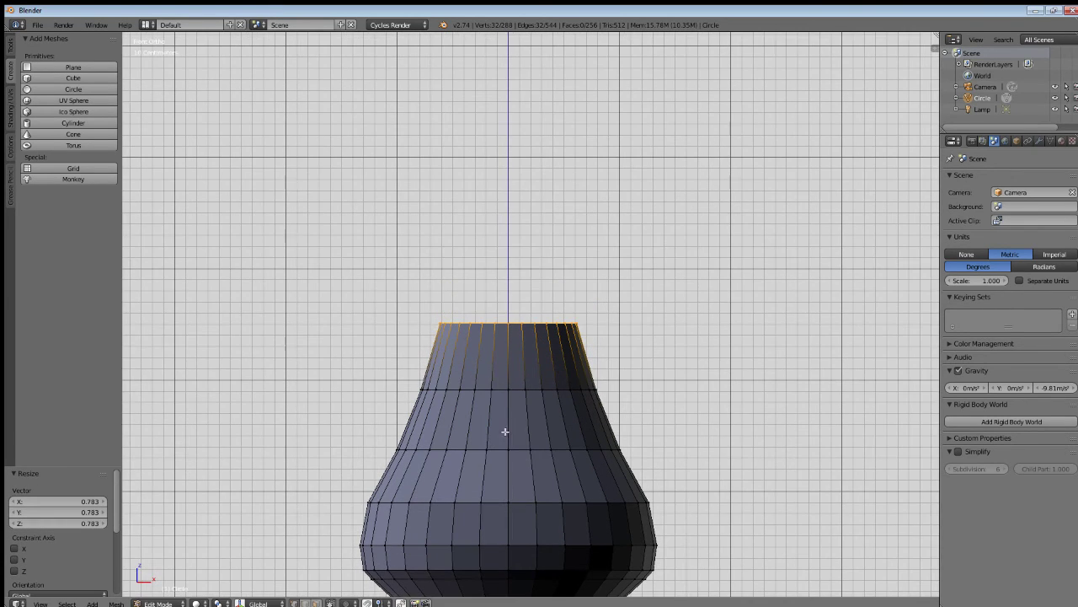
pyautogui.press('e')
pyautogui.click(521, 371)
pyautogui.press('s')
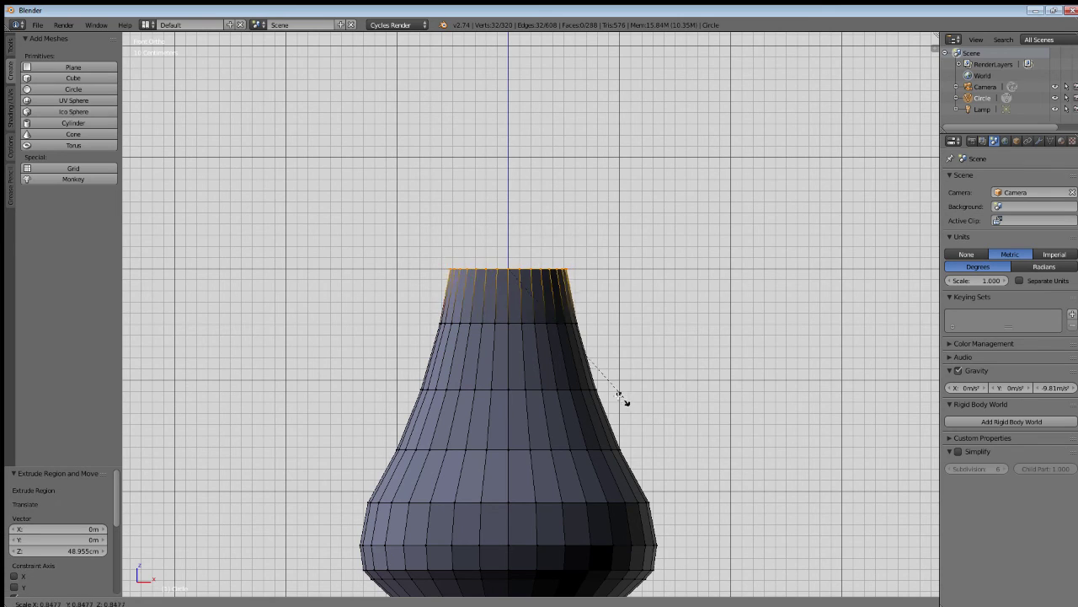
pyautogui.click(634, 388)
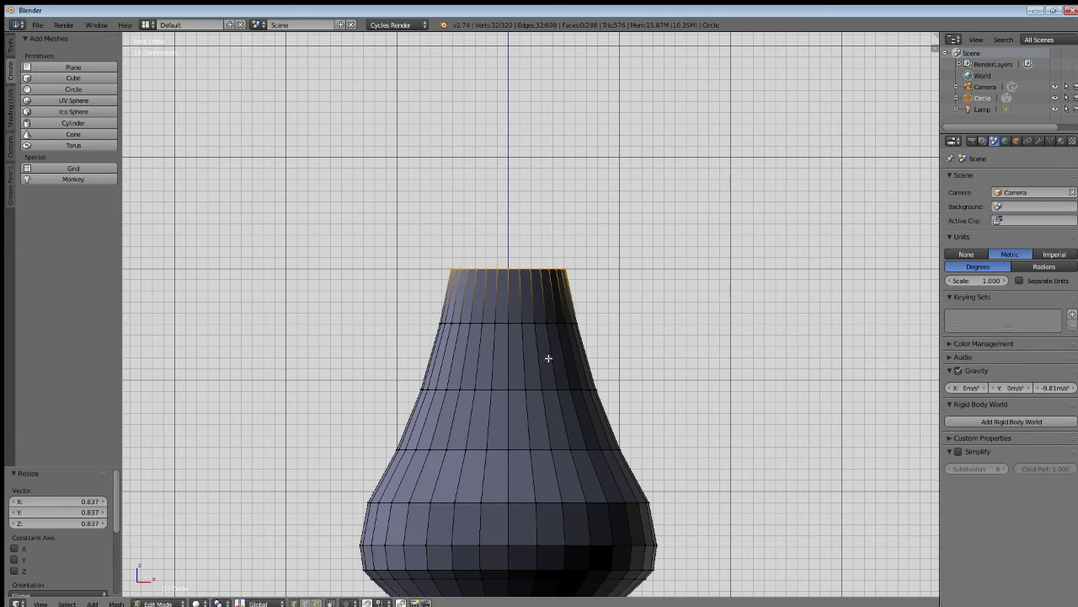
# Step: Extrude the upper edge about 70 cm along Z and scale the new edge by 0.719
pyautogui.keyDown('shift'); pyautogui.moveTo(549, 356); pyautogui.dragTo(529, 444, button='middle'); pyautogui.keyUp('shift')
pyautogui.press('e')
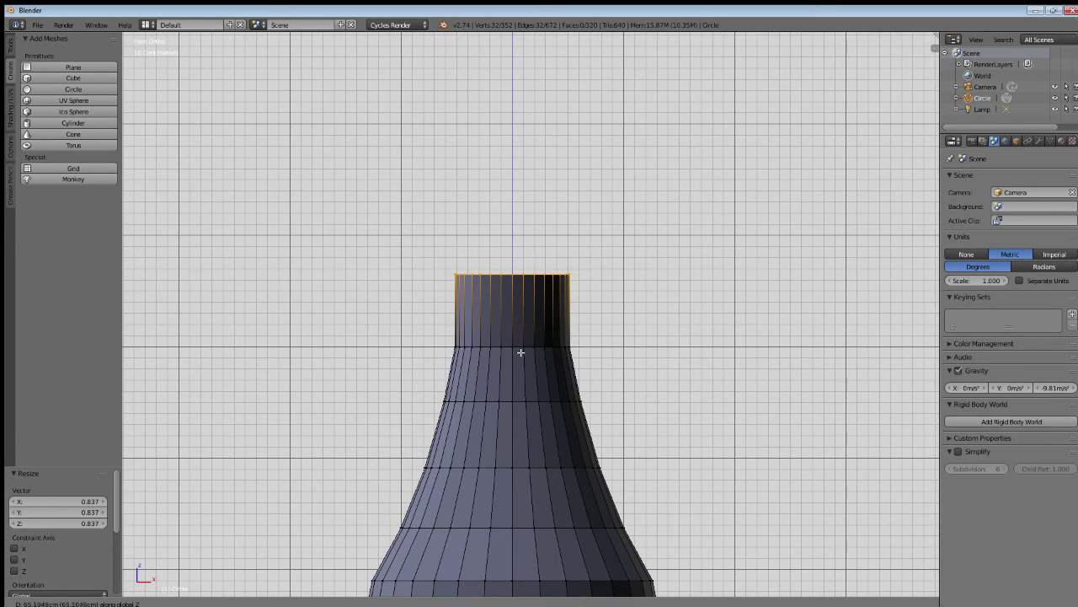
pyautogui.click(521, 349)
pyautogui.press('s')
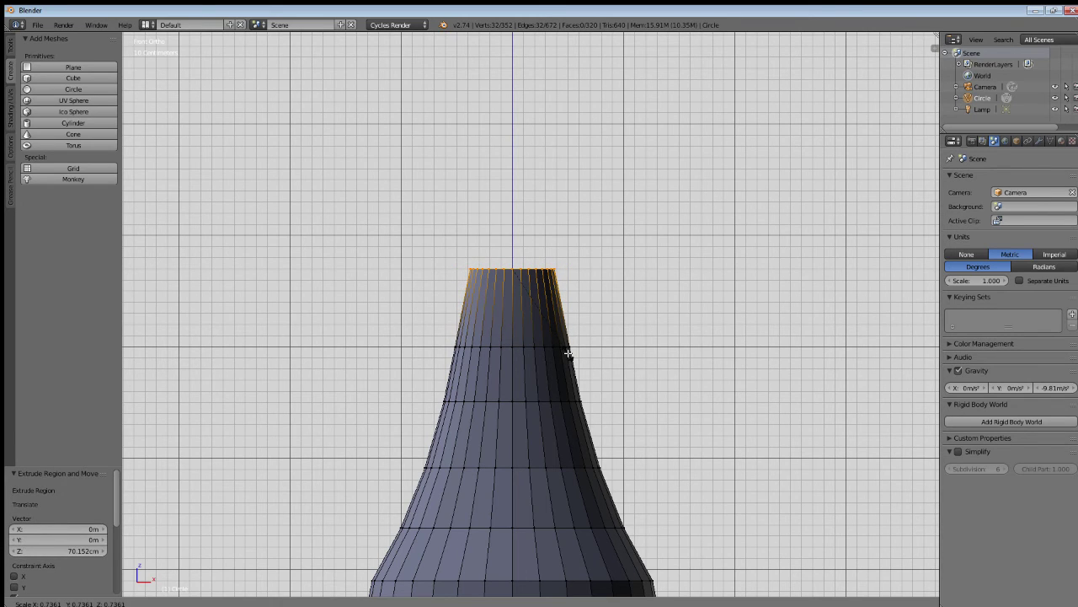
pyautogui.click(567, 352)
# Step: Extrude the upper edge about 32 cm along Z and scale it by 0.392 to form the vase's shoulder
pyautogui.keyDown('shift'); pyautogui.moveTo(539, 354); pyautogui.dragTo(534, 455, button='middle'); pyautogui.keyUp('shift')
pyautogui.press('e')
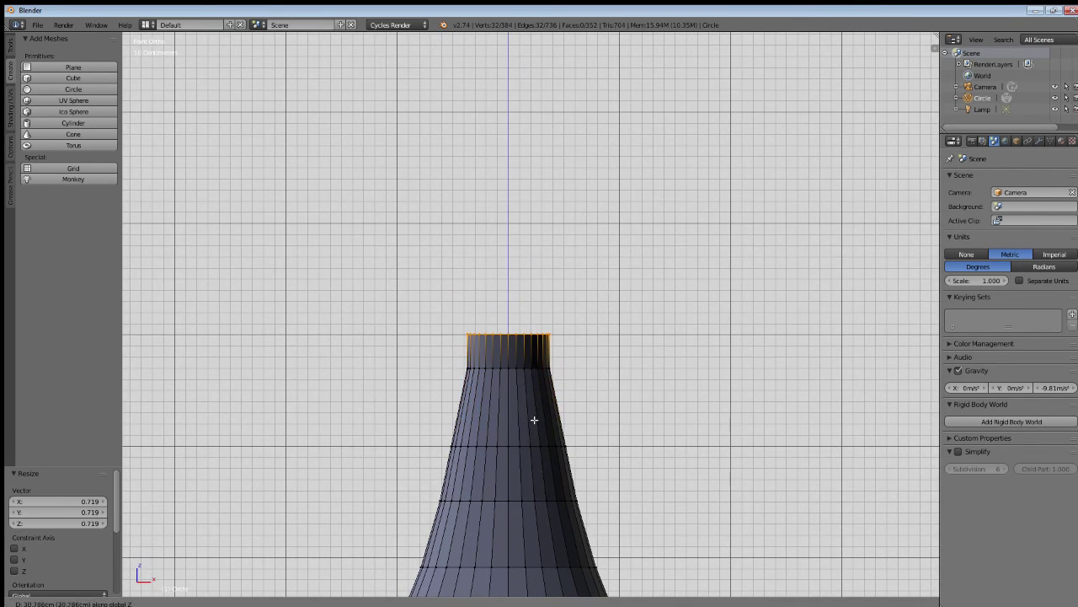
pyautogui.click(534, 422)
pyautogui.press('s')
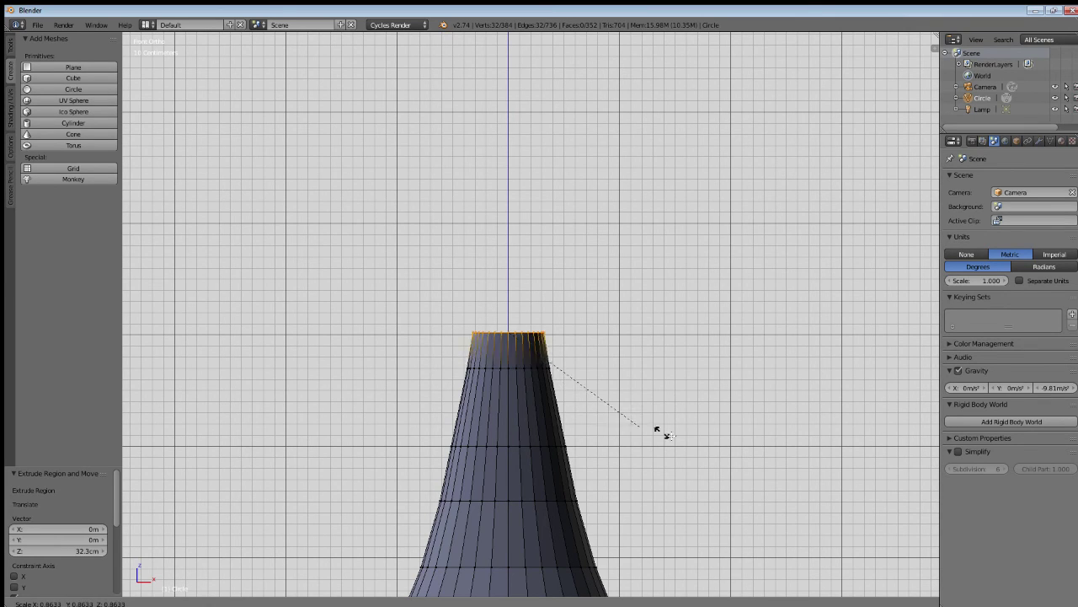
pyautogui.click(551, 392)
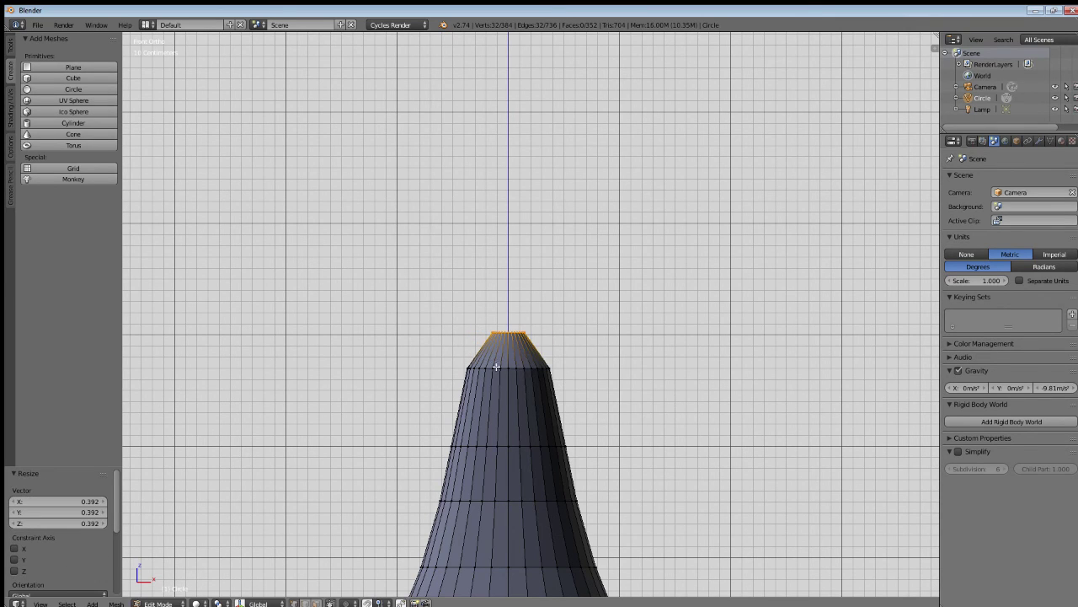
# Step: Extrude the narrow upper edge about 88 cm straight up along Z to form a slim neck
pyautogui.keyDown('shift'); pyautogui.moveTo(496, 366); pyautogui.dragTo(505, 410, button='middle'); pyautogui.keyUp('shift')
pyautogui.press('e')
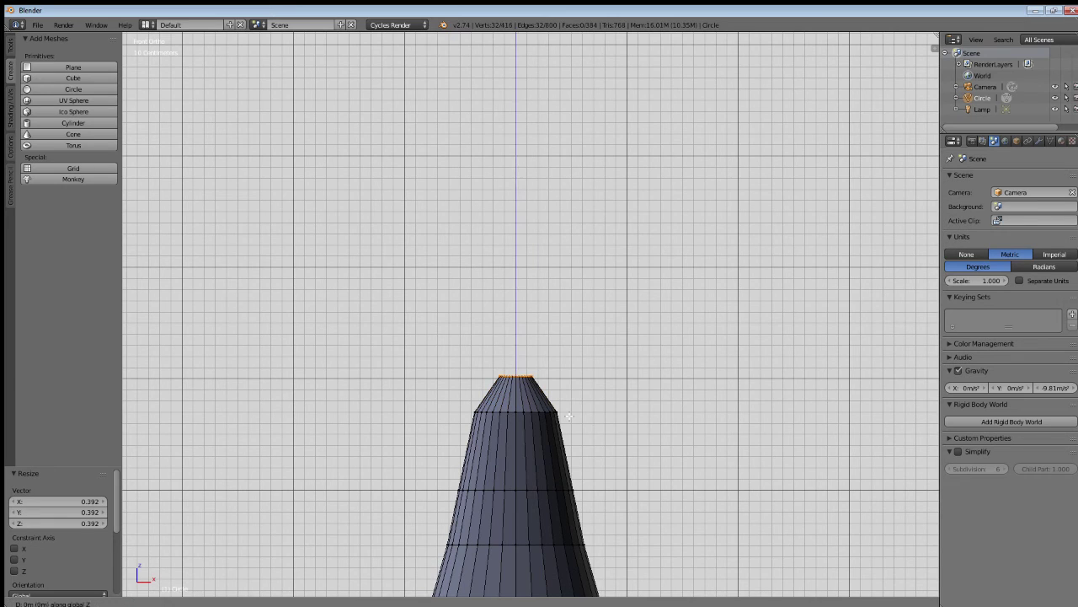
pyautogui.click(559, 318)
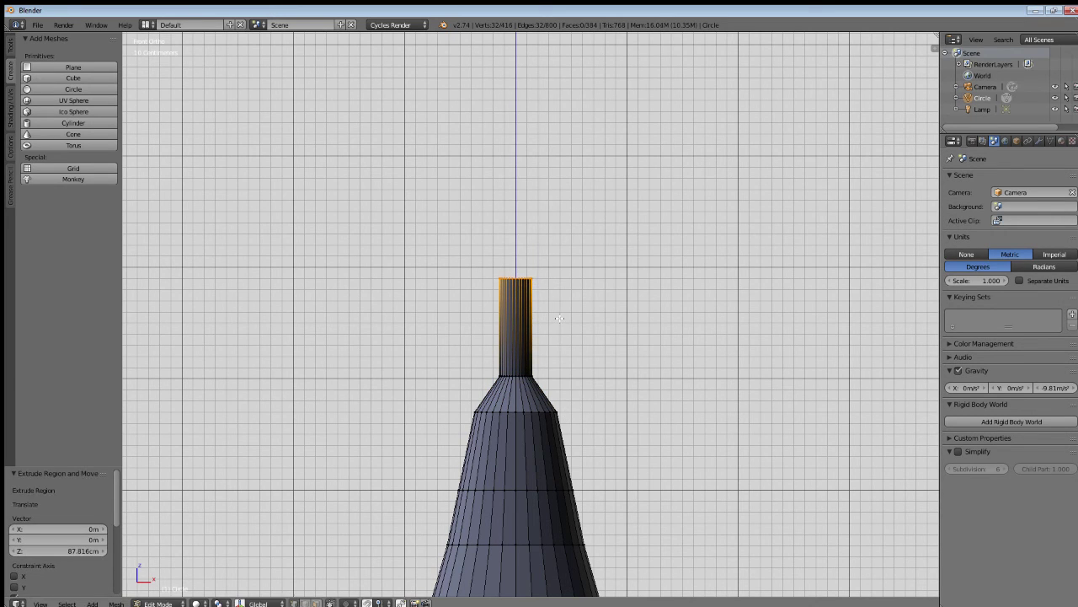
# Step: Extrude the neck's upper edge about 30 cm along Z and flare it with a scale of 2.004
pyautogui.keyDown('shift'); pyautogui.moveTo(539, 324); pyautogui.dragTo(547, 431, button='middle'); pyautogui.keyUp('shift')
pyautogui.press('e')
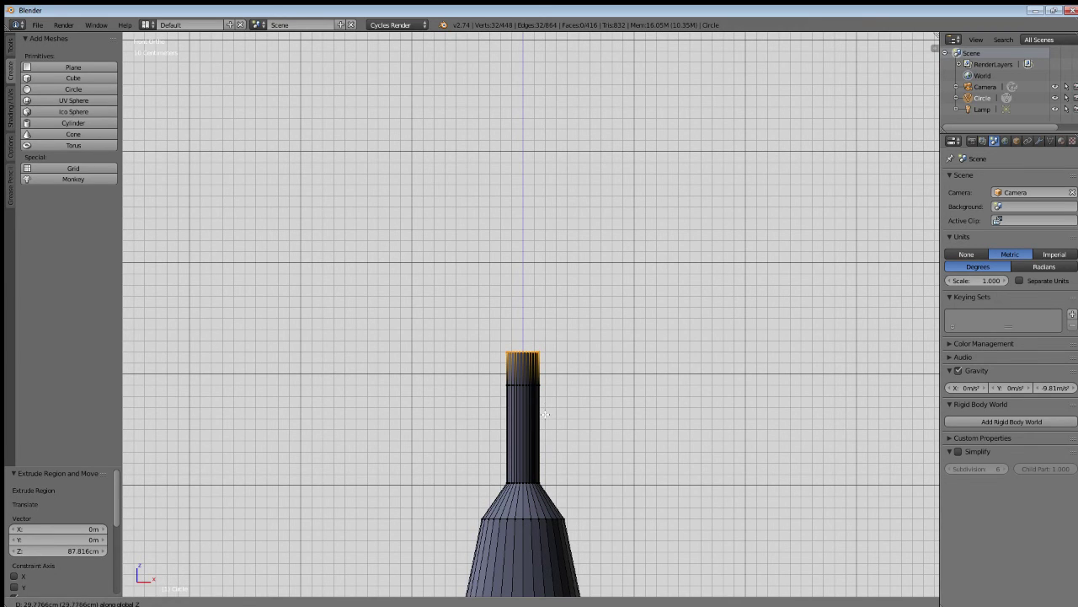
pyautogui.click(545, 414)
pyautogui.press('s')
pyautogui.click(579, 473)
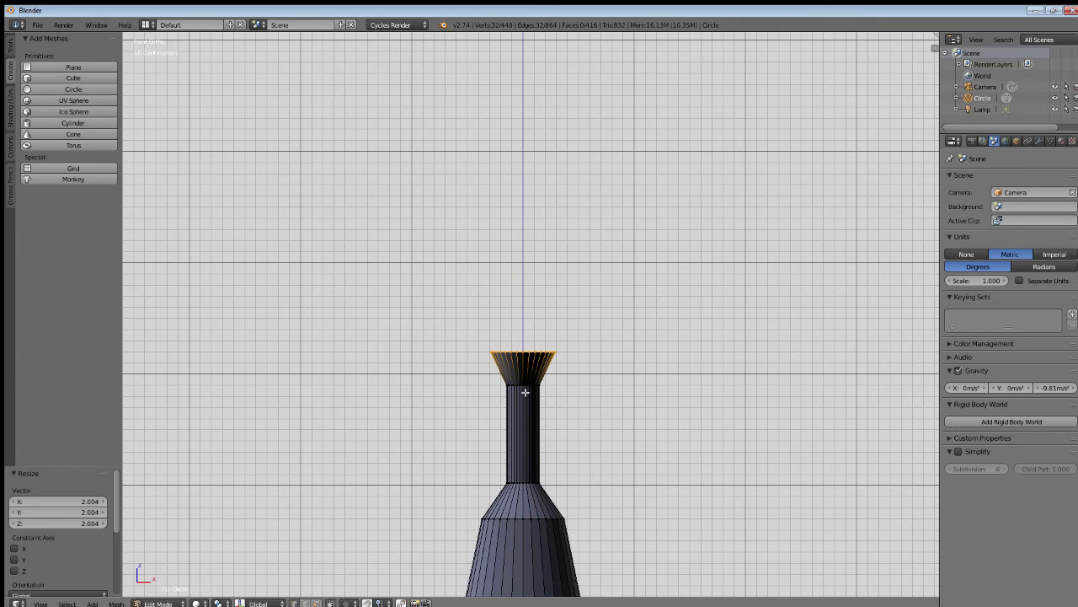
# Step: Extrude the flared edge about 28 cm along Z, raise it about 3 cm more, and scale it by 1.386
pyautogui.keyDown('shift'); pyautogui.moveTo(522, 383); pyautogui.dragTo(522, 418, button='middle'); pyautogui.keyUp('shift')
pyautogui.press('e')
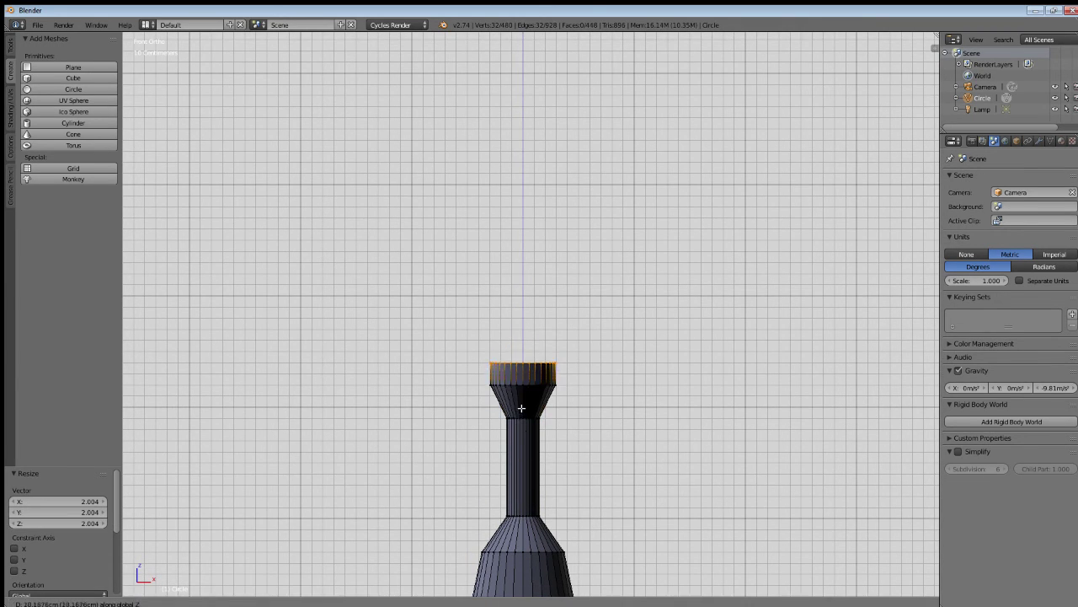
pyautogui.click(520, 397)
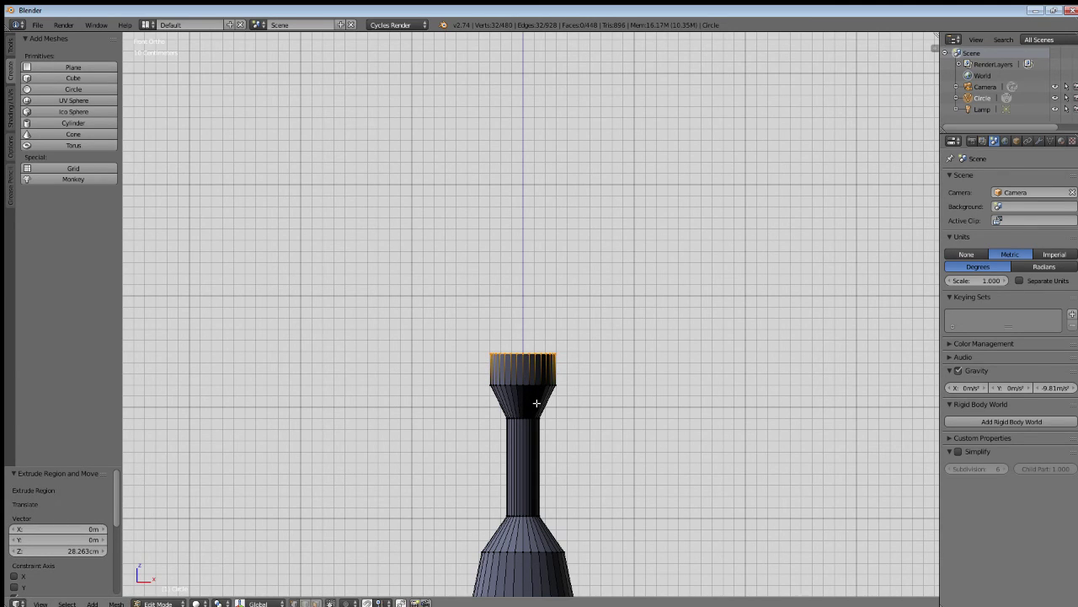
pyautogui.press('g')
pyautogui.press('z')
pyautogui.click(539, 403)
pyautogui.press('s')
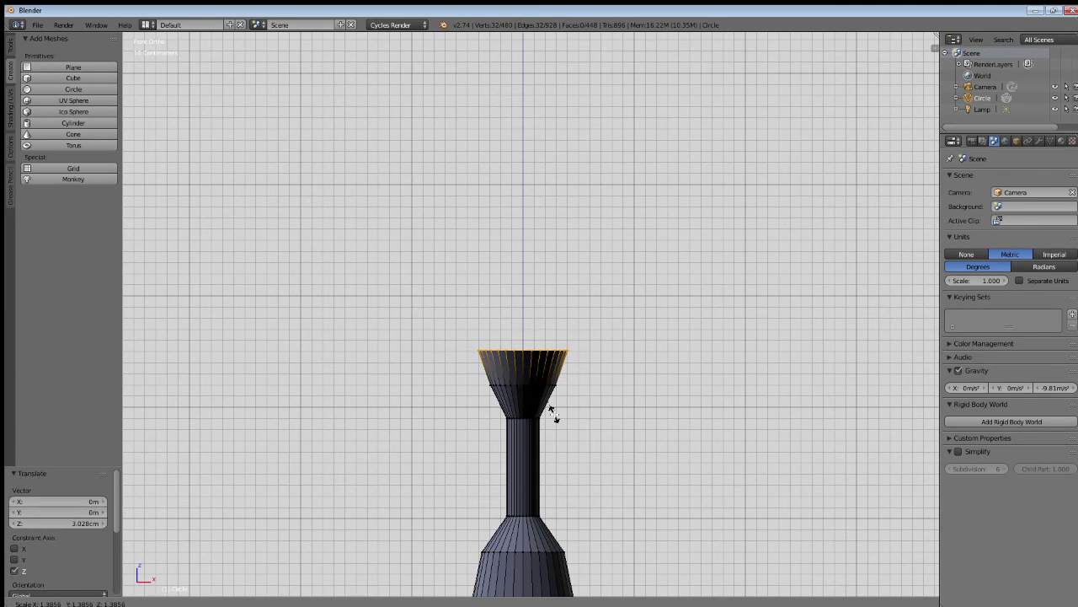
pyautogui.click(549, 408)
# Step: Extrude the rim up along Z twice, the second time about 3.5 cm, and scale the last edge by 0.757
pyautogui.press('e')
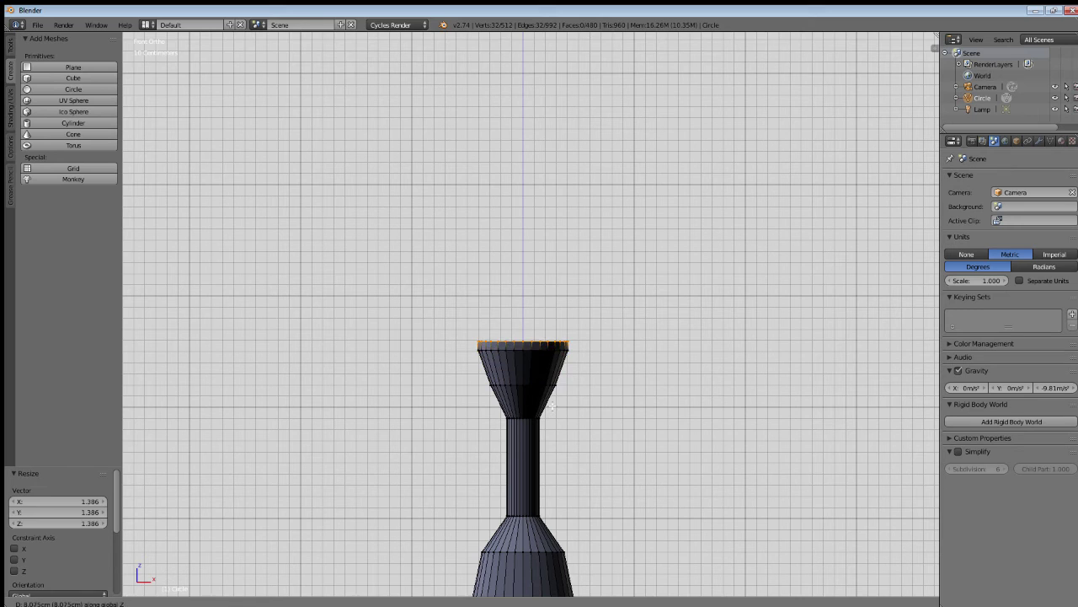
pyautogui.click(551, 407)
pyautogui.press('e')
pyautogui.click(552, 408)
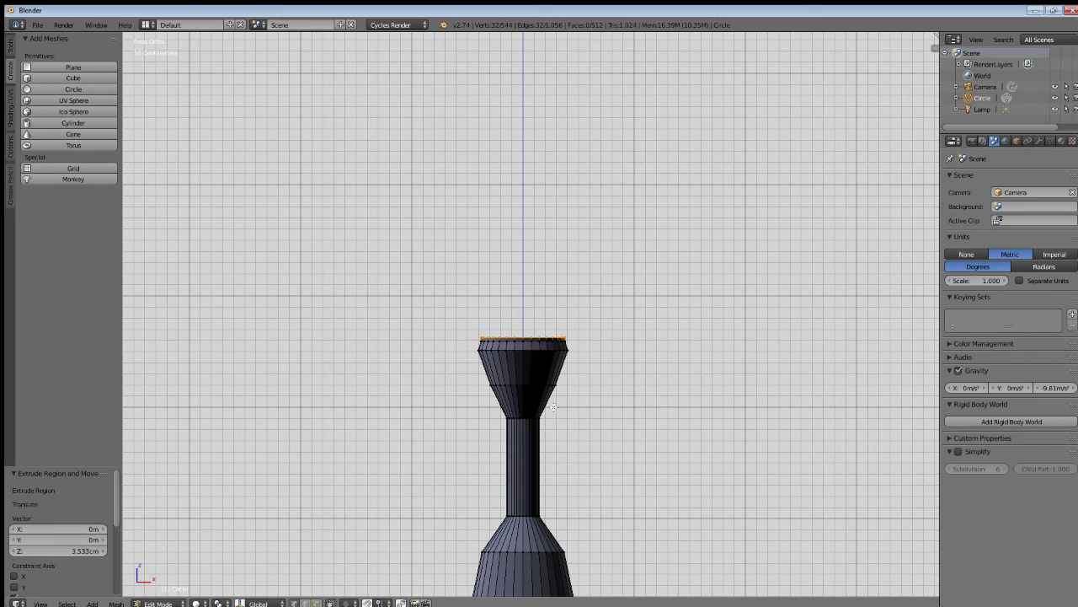
pyautogui.press('s')
pyautogui.click(547, 389)
# Step: Switch to Object Mode and examine the whole vase at an angle from above
pyautogui.scroll(-7, 547, 396)
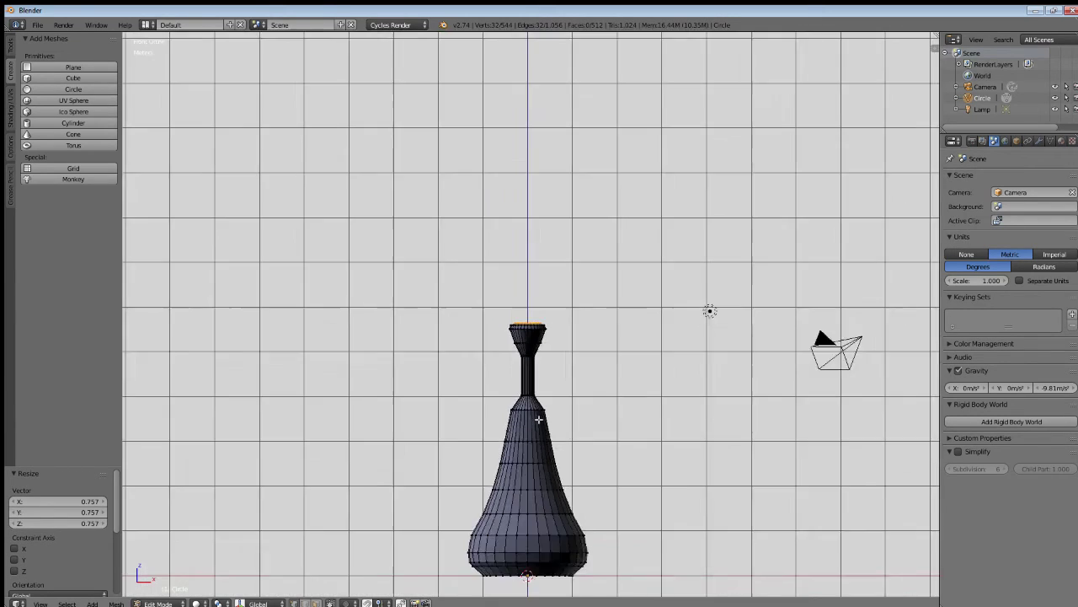
pyautogui.moveTo(560, 404); pyautogui.dragTo(506, 472, button='middle')
pyautogui.press('Tab')
pyautogui.scroll(5, 477, 434)
pyautogui.scroll(-3, 602, 397)
pyautogui.scroll(2, 570, 439)
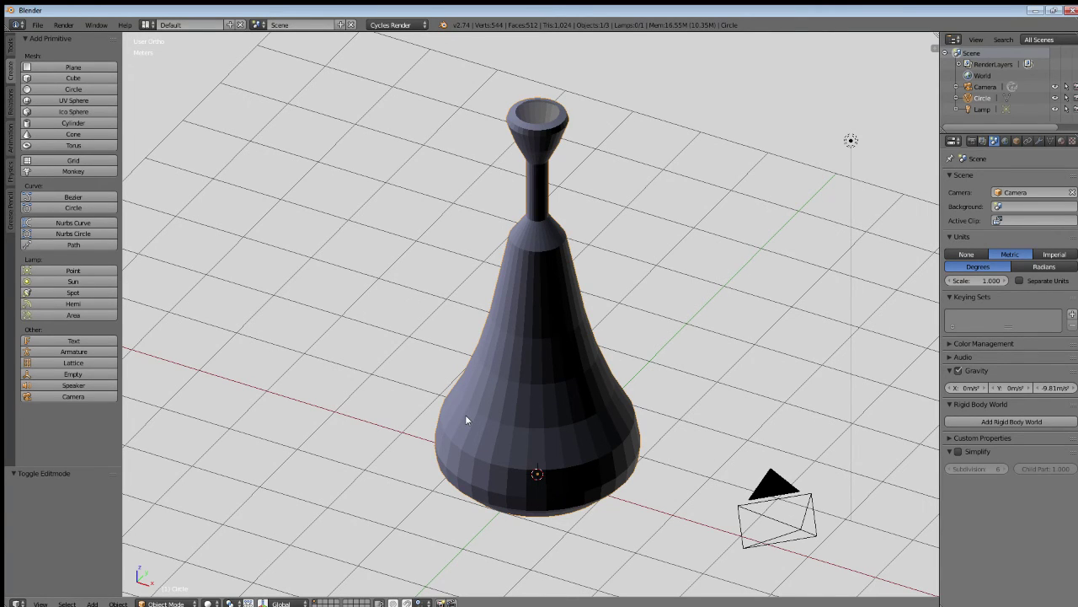
# Step: Return to Edit Mode, select the vase's entire mesh, and flip its normals
pyautogui.press('Tab')
pyautogui.press('a')
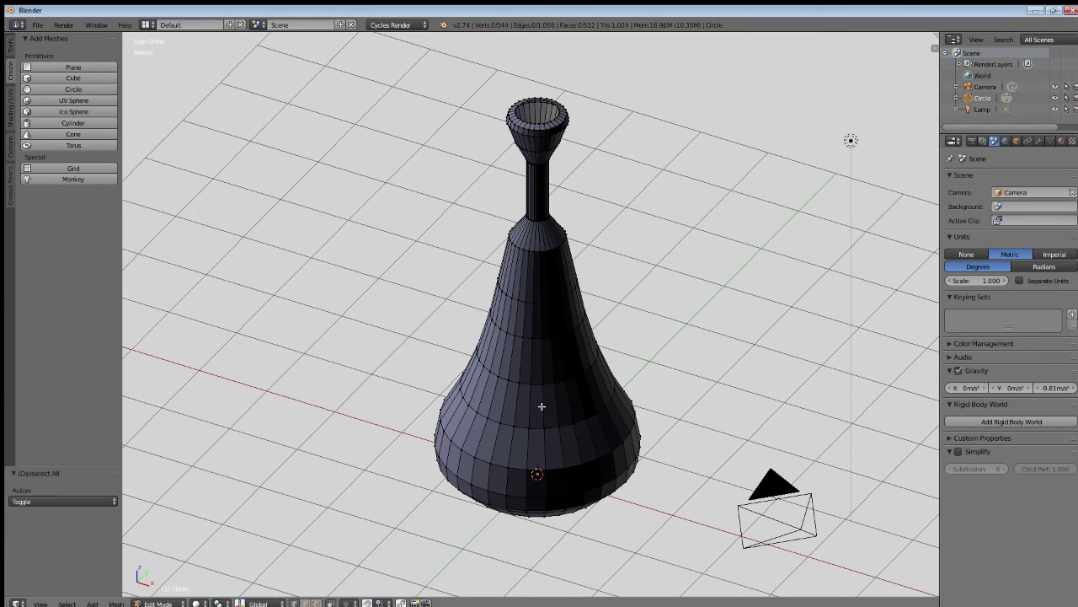
pyautogui.press('a')
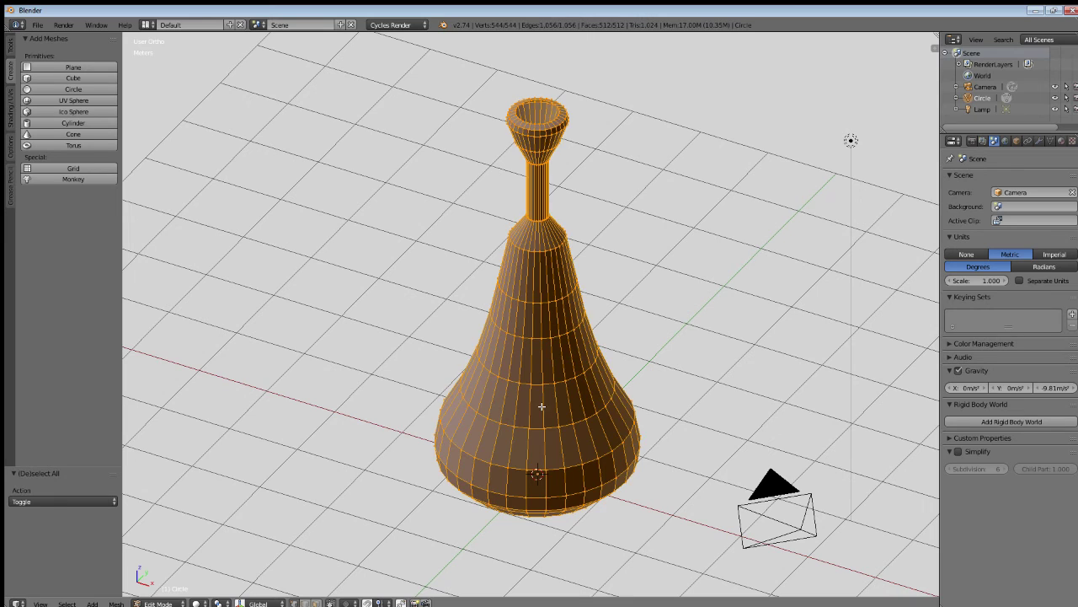
pyautogui.click(117, 603)
pyautogui.moveTo(165, 426)
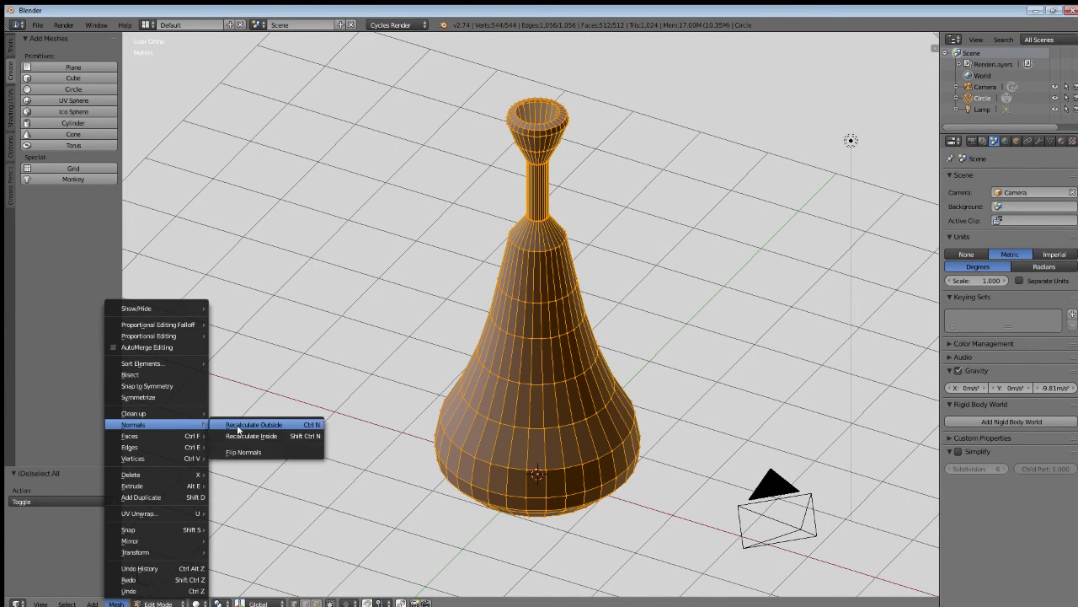
pyautogui.click(239, 447)
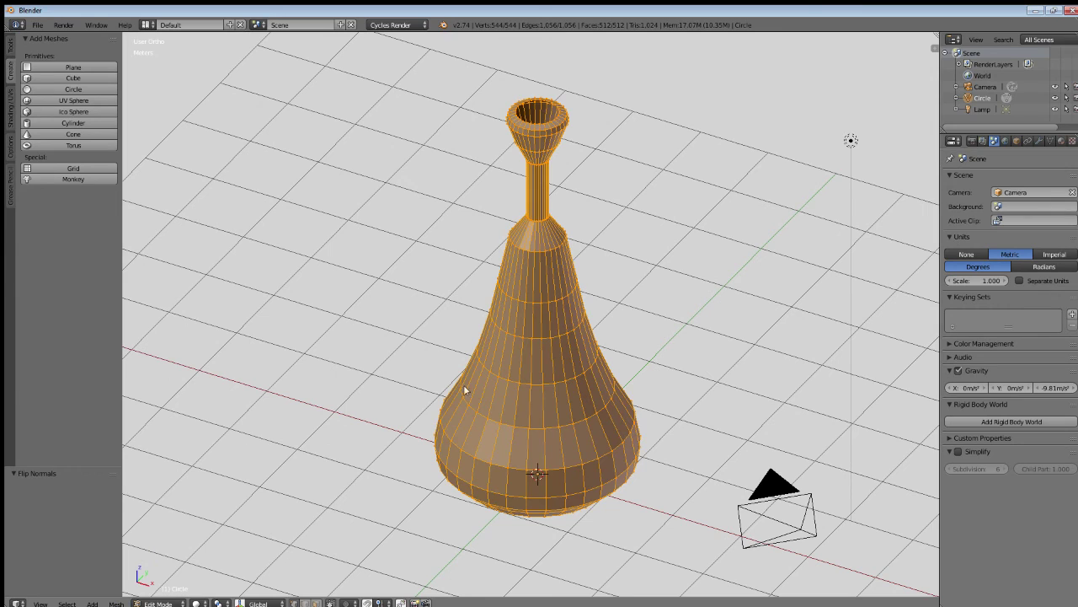
# Step: Switch back to Object Mode and view the vase's surface shading from the side
pyautogui.press('Tab')
pyautogui.moveTo(600, 370); pyautogui.dragTo(520, 342, button='middle')
pyautogui.keyDown('shift'); pyautogui.moveTo(659, 407); pyautogui.dragTo(570, 361, button='middle'); pyautogui.keyUp('shift')
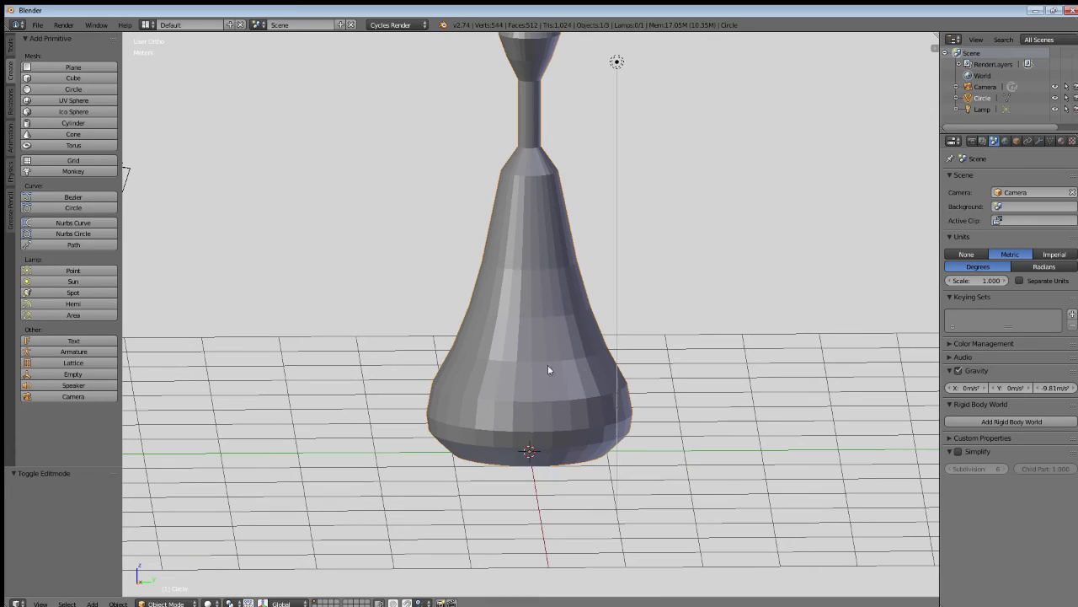
# Step: Apply smooth shading to the vase in Object Mode after checking its faceted surface
pyautogui.moveTo(503, 269); pyautogui.dragTo(497, 309, button='middle')
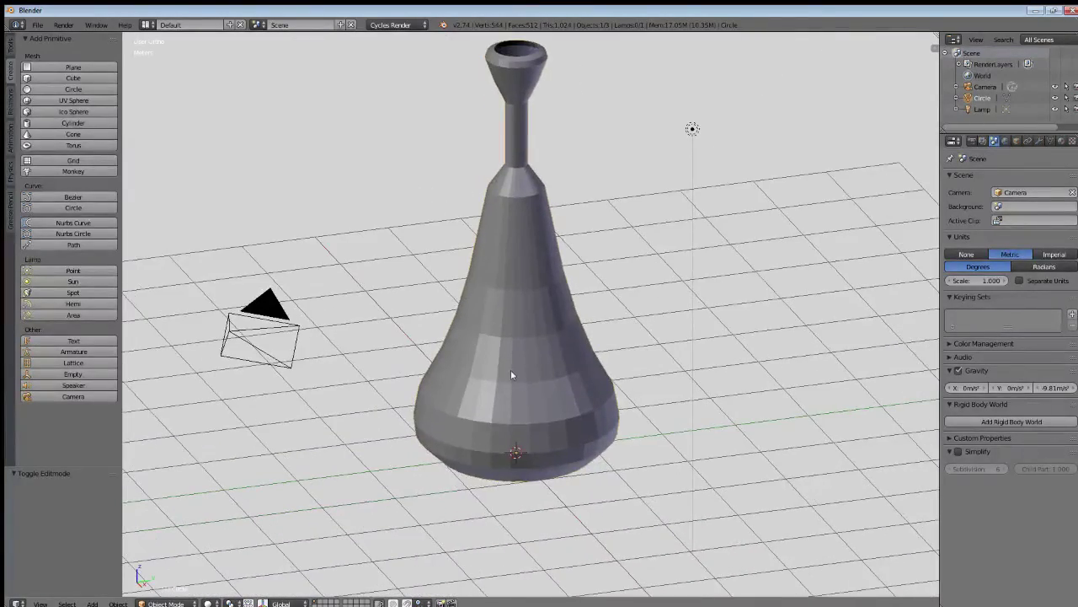
pyautogui.scroll(2, 513, 375)
pyautogui.scroll(3, 517, 381)
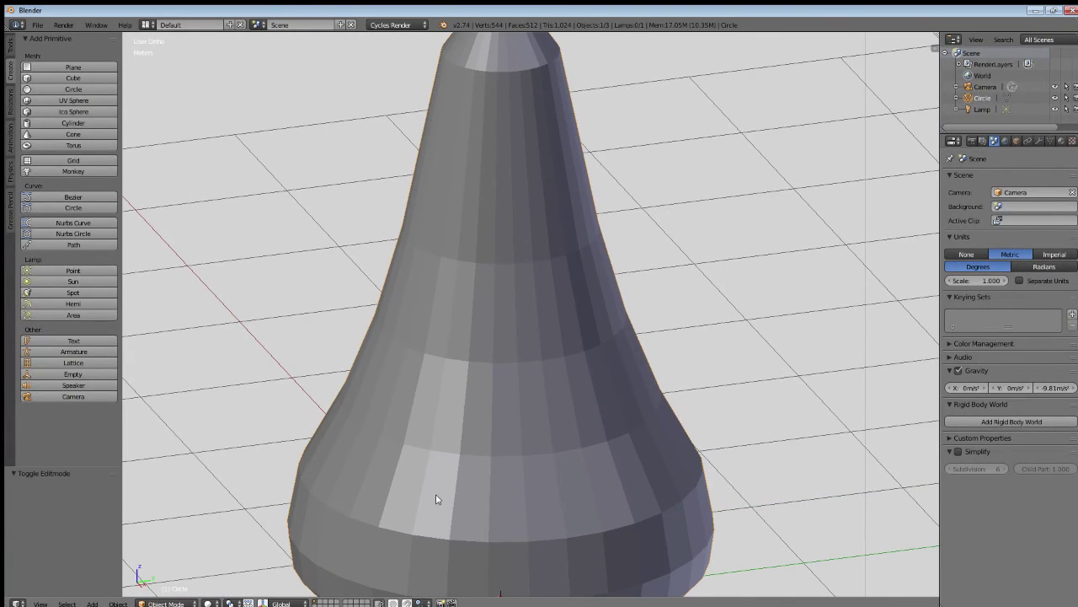
pyautogui.scroll(-5, 587, 372)
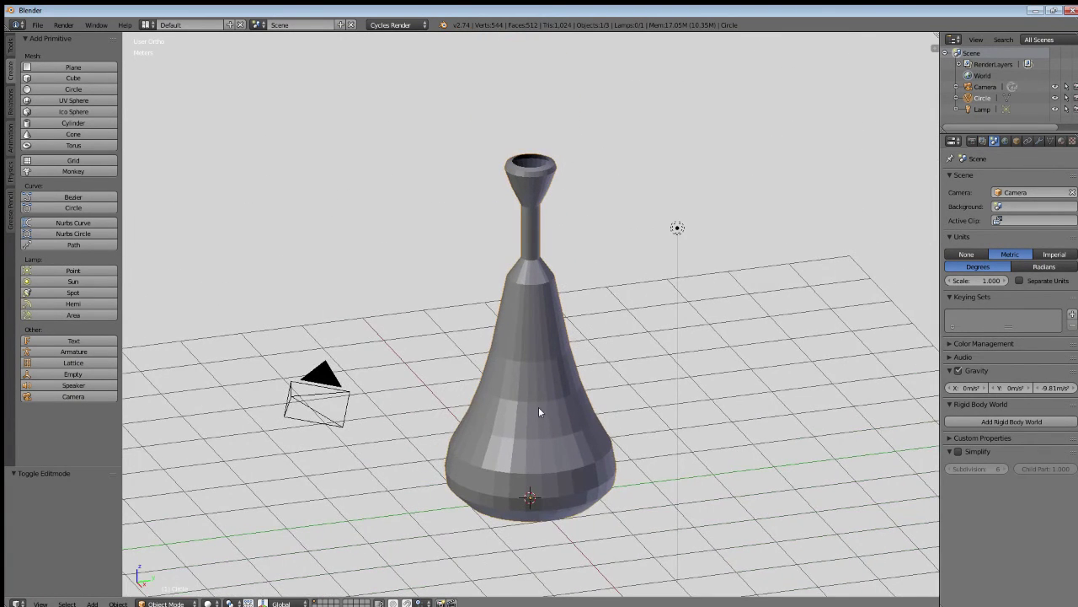
pyautogui.moveTo(539, 406); pyautogui.dragTo(467, 436, button='middle')
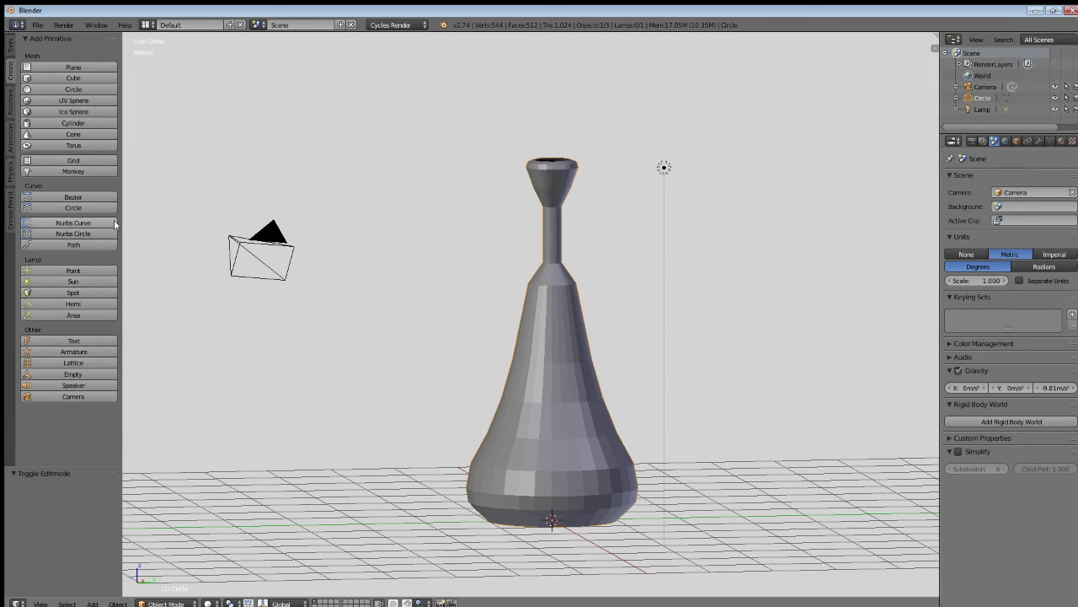
pyautogui.click(11, 46)
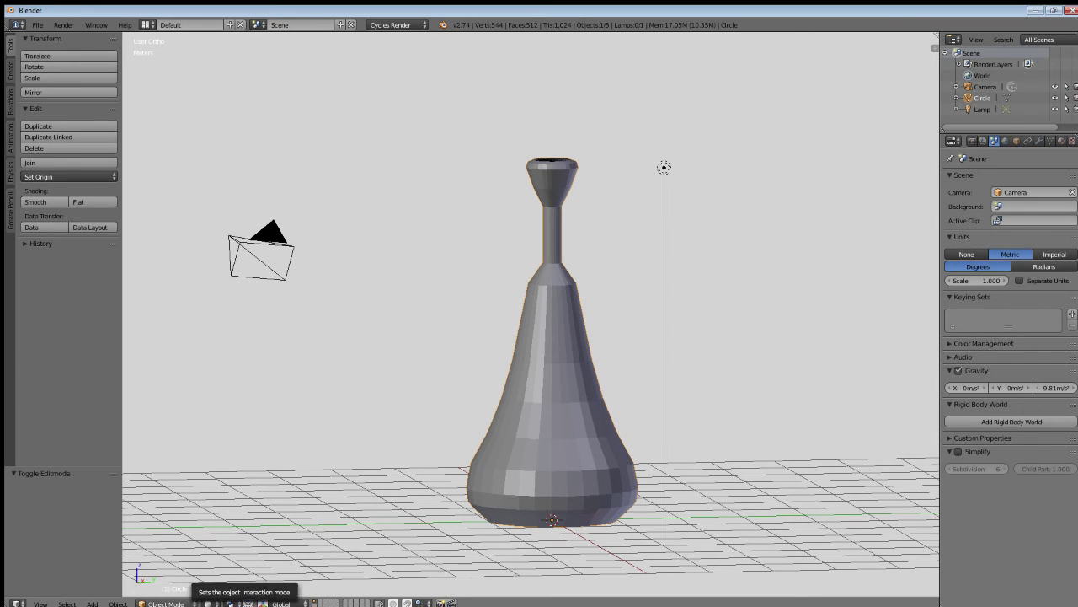
pyautogui.click(52, 204)
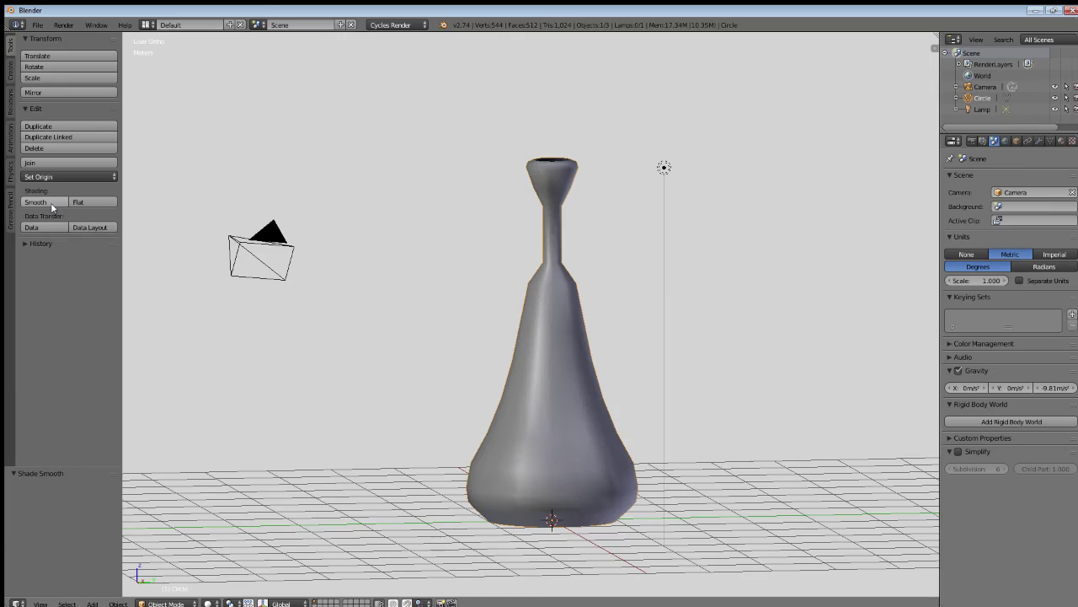
# Step: Switch the vase to flat shading for comparison and restore its smooth shading
pyautogui.moveTo(531, 320); pyautogui.dragTo(504, 324, button='middle')
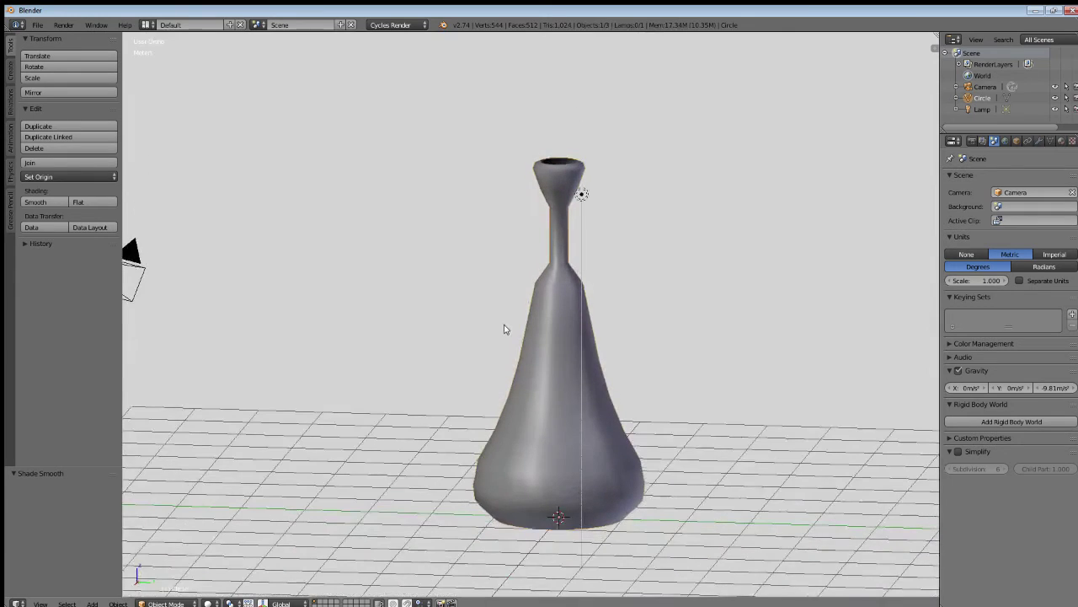
pyautogui.click(81, 202)
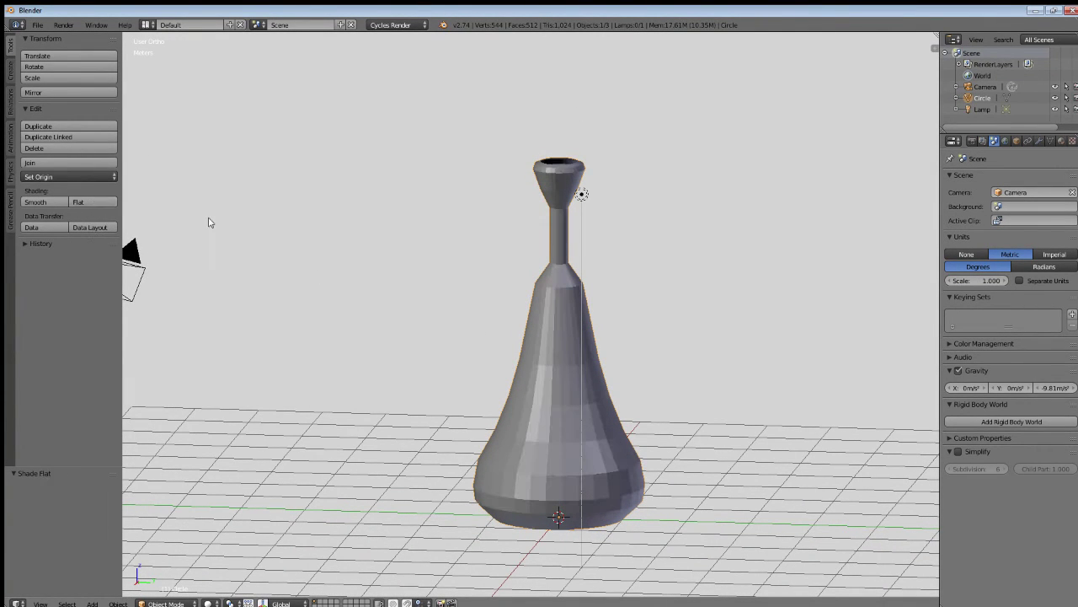
pyautogui.click(60, 204)
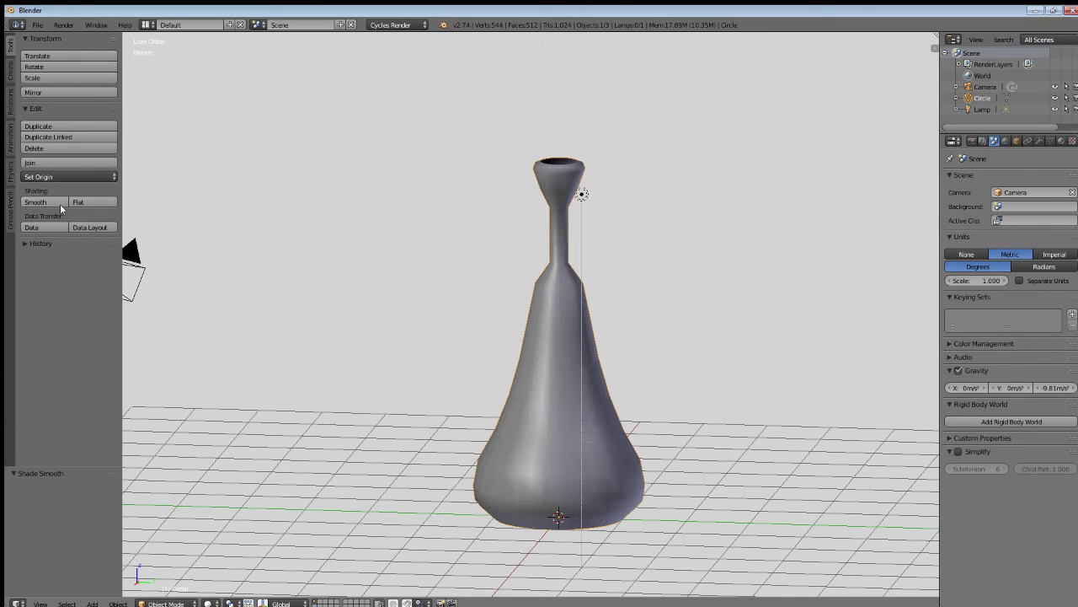
# Step: Examine the smooth-shaded vase from several angles and through the scene camera
pyautogui.moveTo(505, 272); pyautogui.dragTo(650, 265, button='middle')
pyautogui.moveTo(501, 419); pyautogui.dragTo(499, 351, button='middle')
pyautogui.scroll(-3, 503, 341)
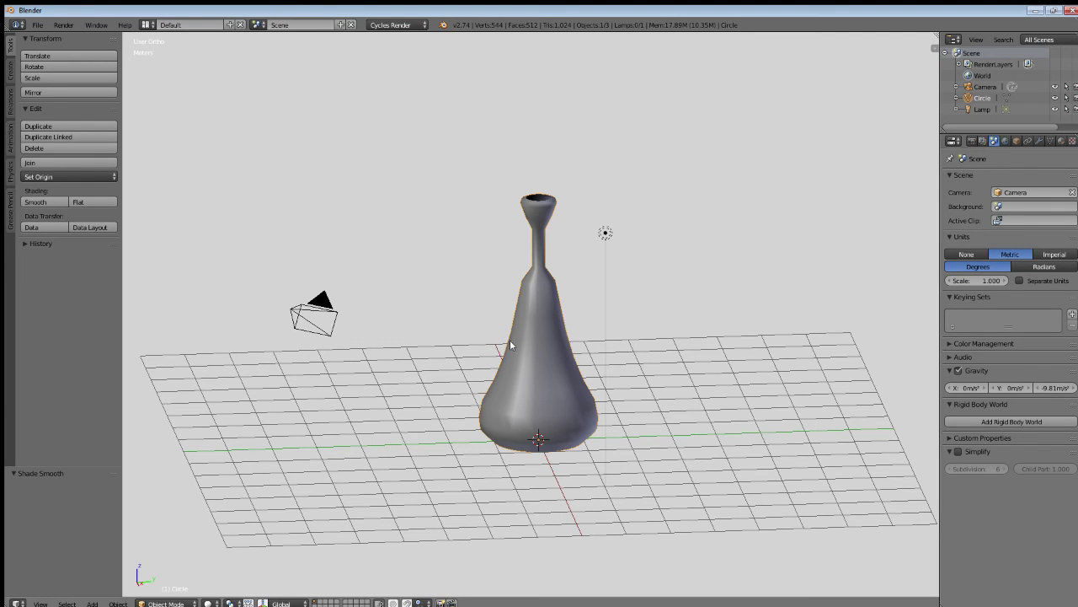
pyautogui.moveTo(520, 341); pyautogui.dragTo(521, 371, button='middle')
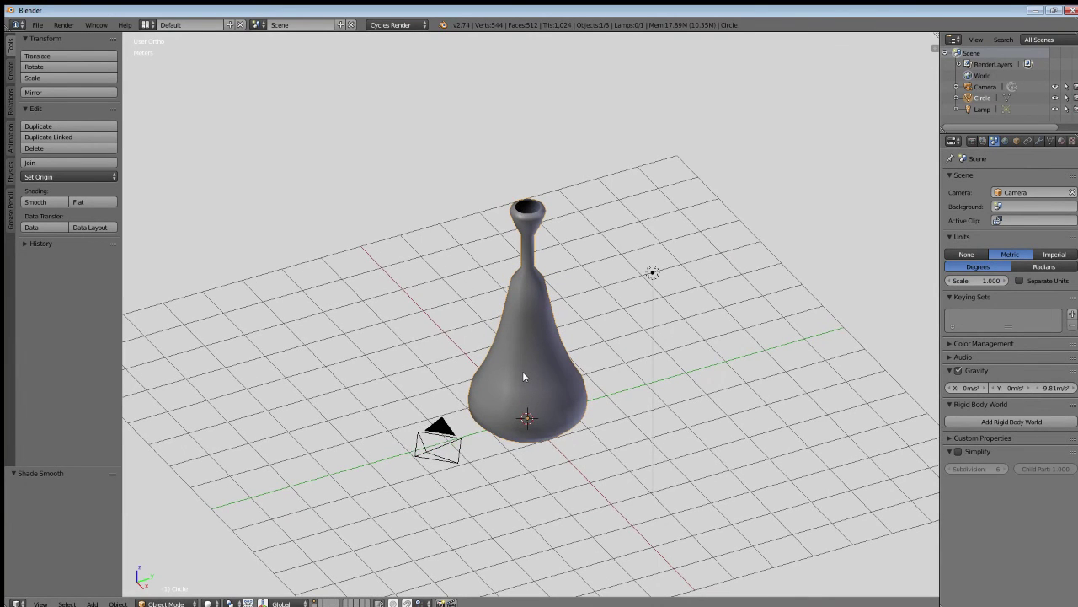
pyautogui.moveTo(521, 371)
pyautogui.mouseDown(button='middle')
pyautogui.moveTo(566, 399)
pyautogui.moveTo(532, 368)
pyautogui.mouseUp(button='middle')
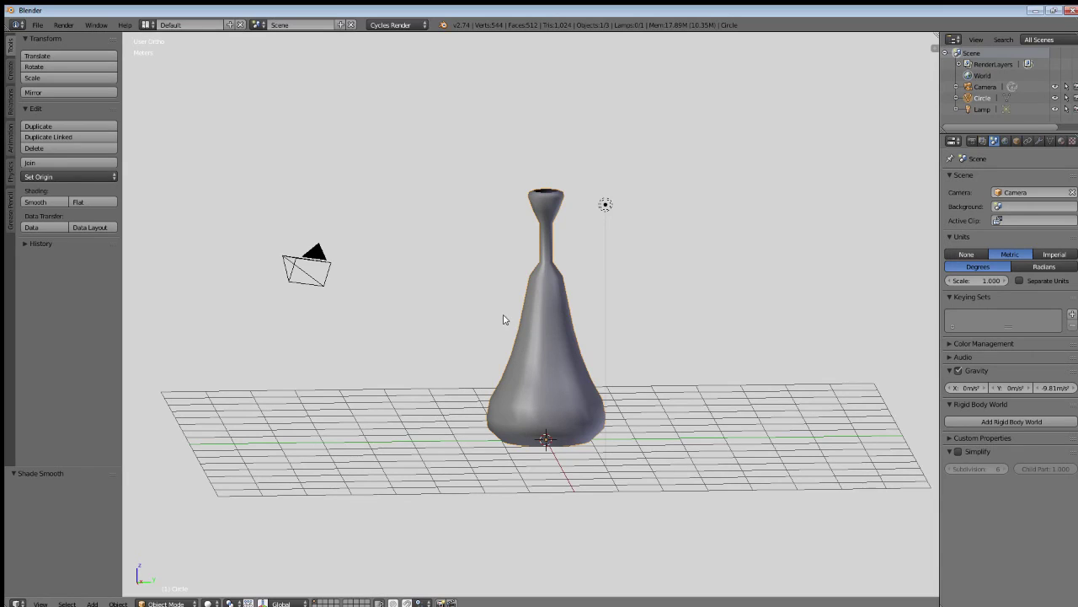
pyautogui.moveTo(548, 363); pyautogui.dragTo(581, 381, button='middle')
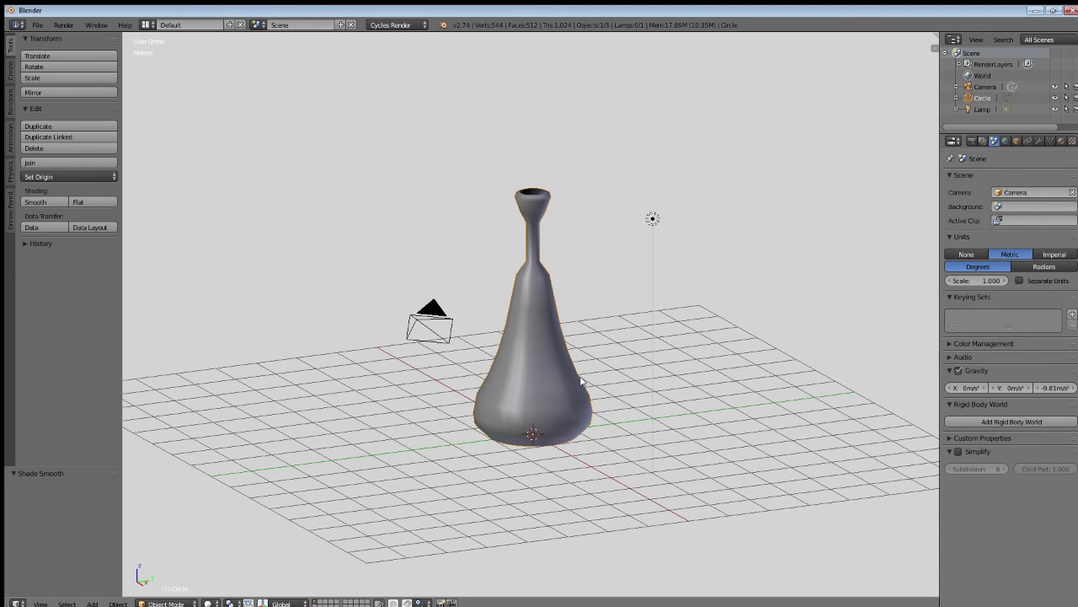
pyautogui.press('KP_0')
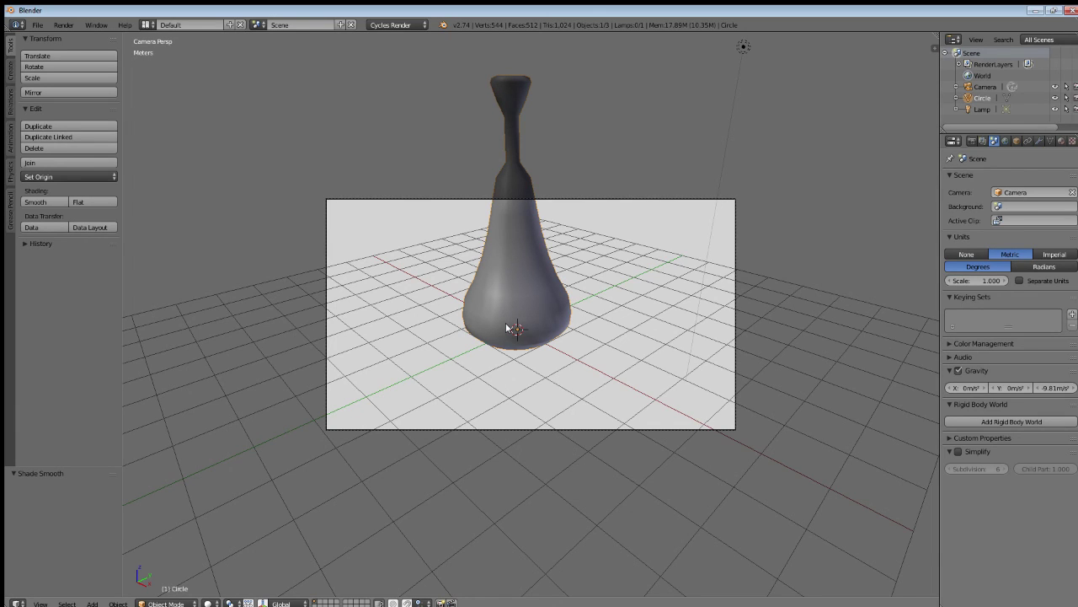
# Step: Move the camera away from the vase in the top view, about 3.6 m along X and -3.4 m along Y, and check its framing
pyautogui.press('KP_1')
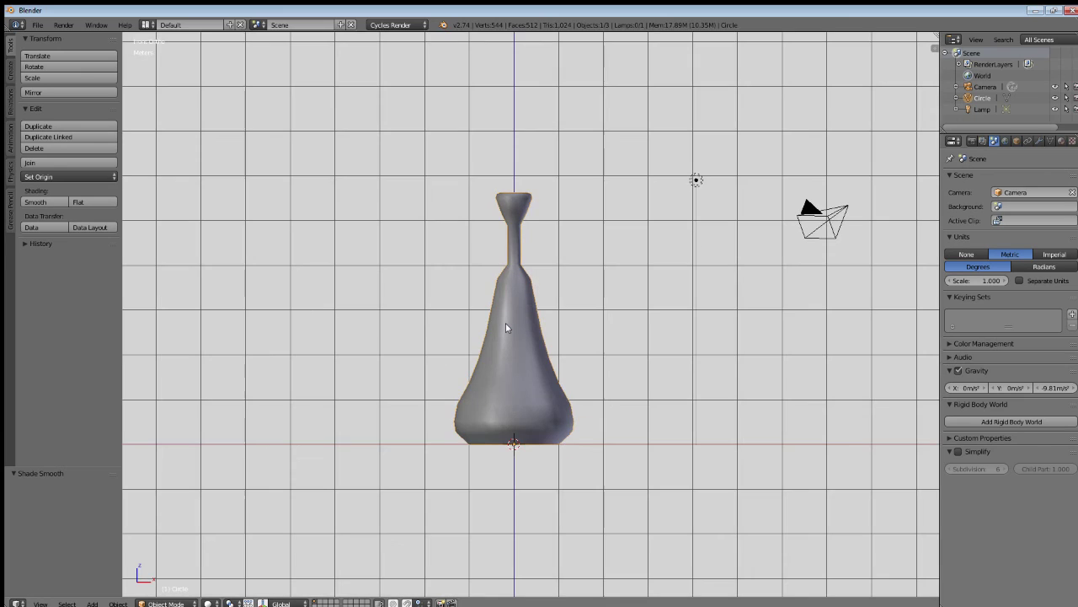
pyautogui.scroll(-3, 733, 234)
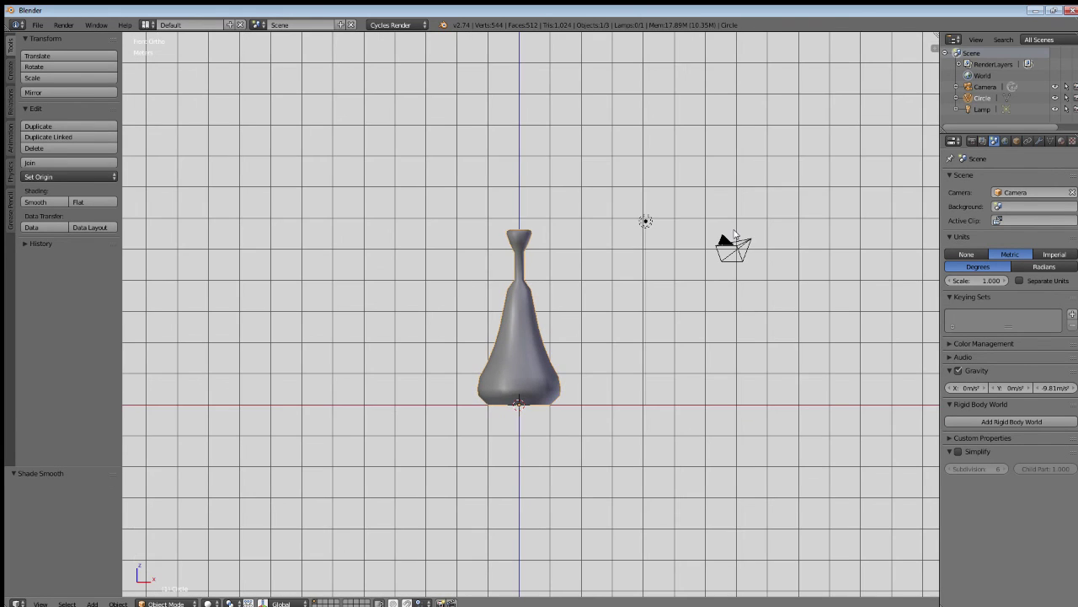
pyautogui.moveTo(736, 236); pyautogui.dragTo(733, 246, button='middle')
pyautogui.rightClick(750, 252)
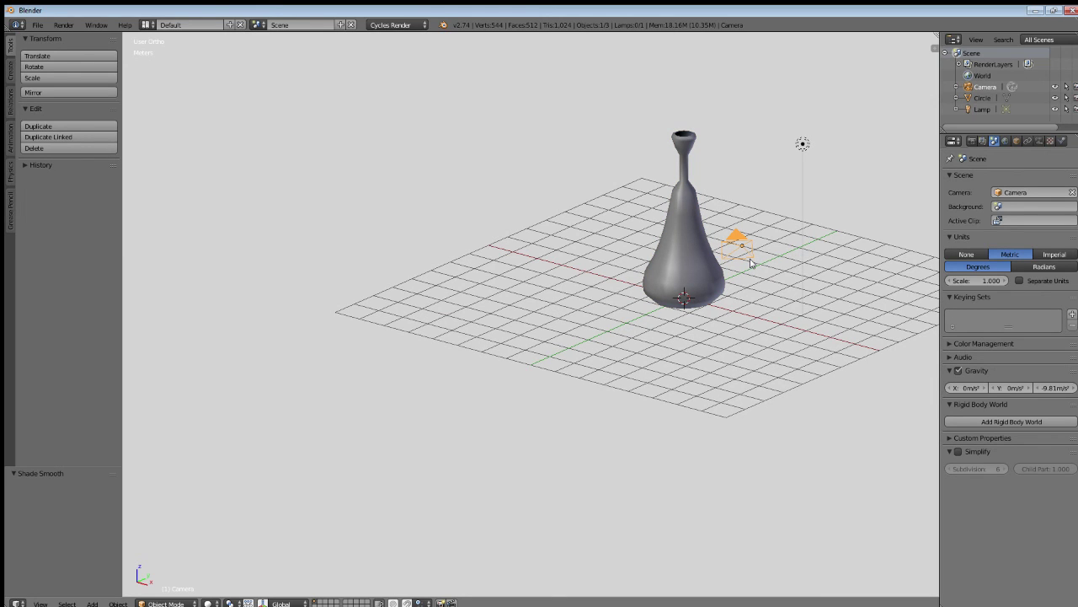
pyautogui.press('KP_7')
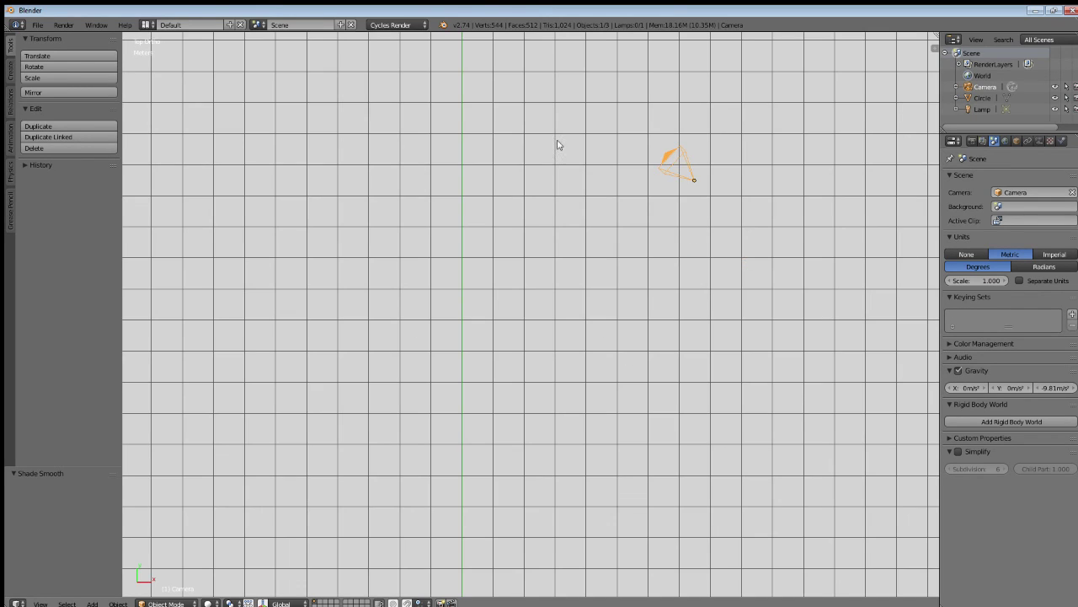
pyautogui.scroll(-4, 557, 145)
pyautogui.keyDown('shift'); pyautogui.moveTo(561, 149); pyautogui.dragTo(561, 207, button='middle'); pyautogui.keyUp('shift')
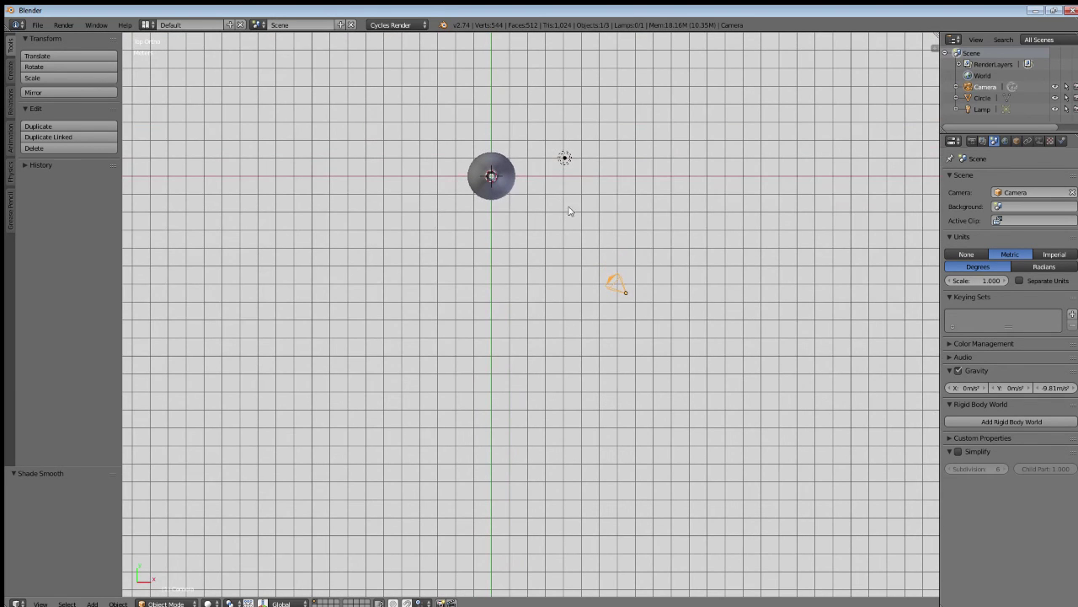
pyautogui.press('g')
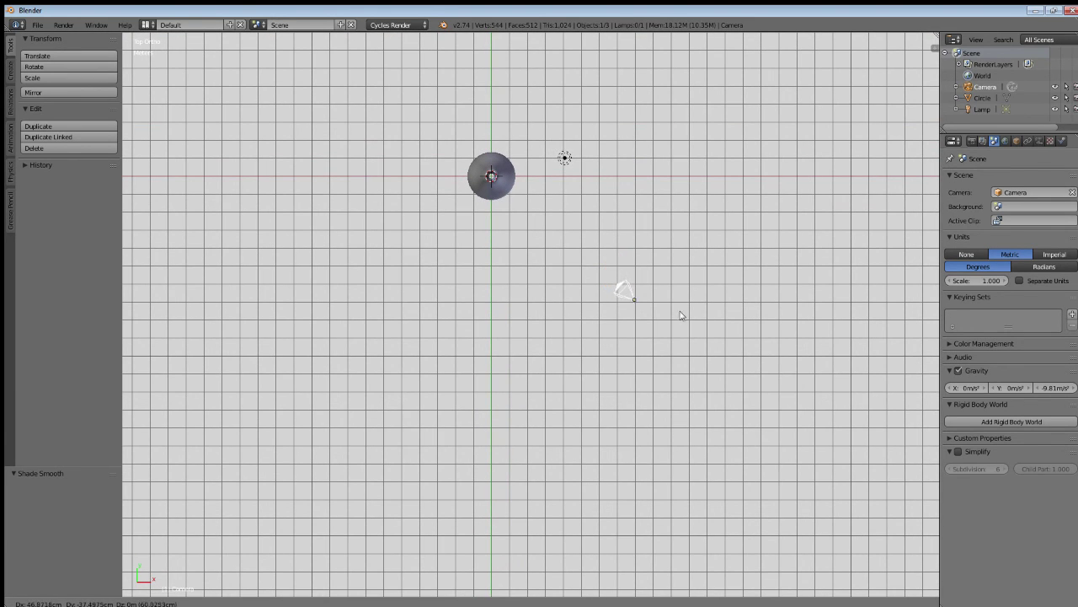
pyautogui.click(733, 368)
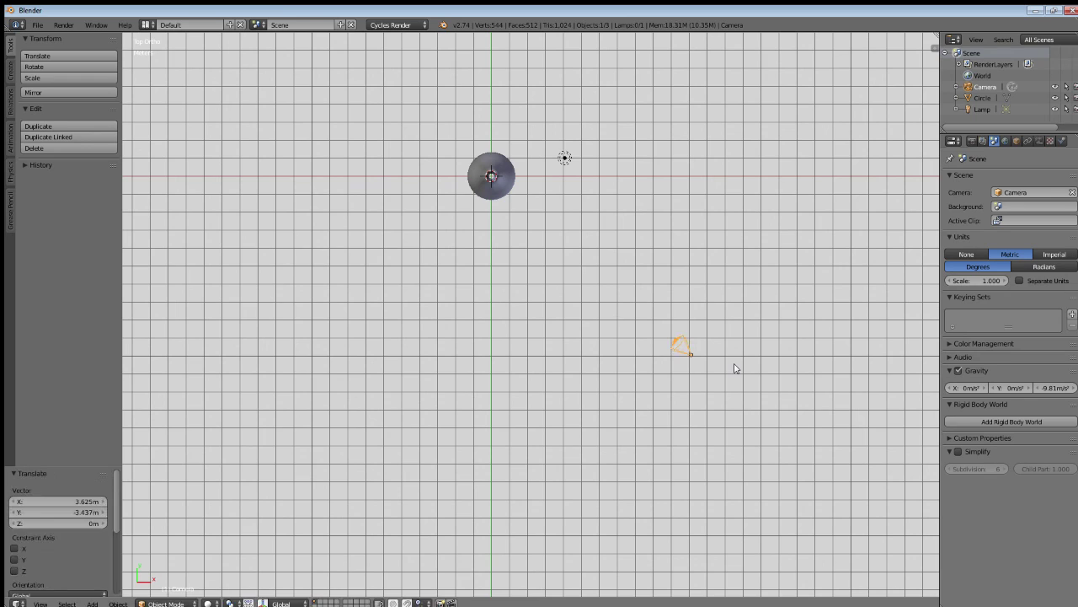
pyautogui.press('KP_0')
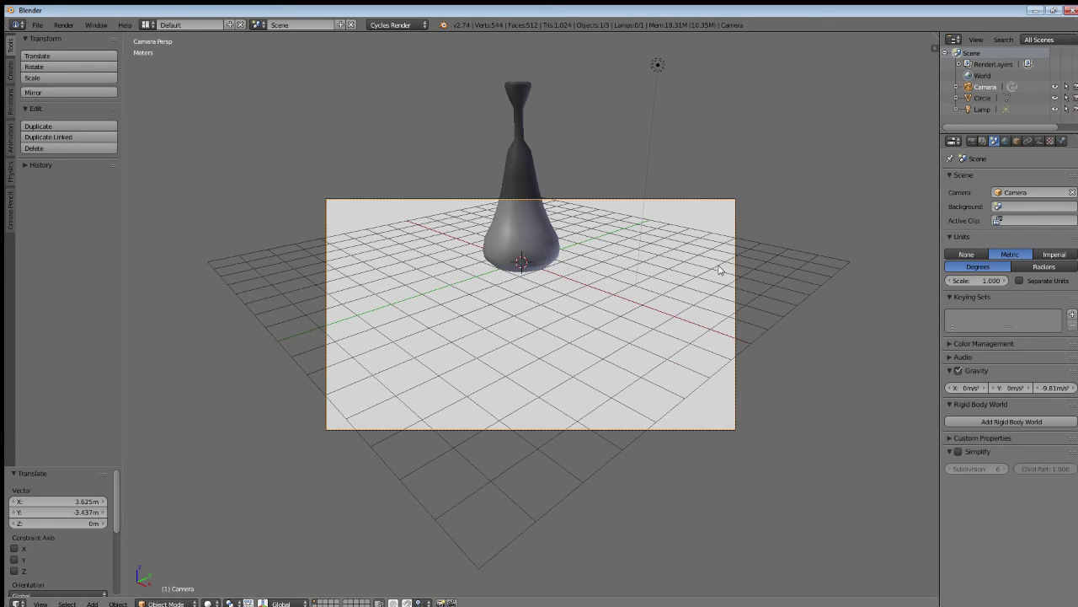
# Step: Rotate the camera about 30.6° in the front view and about -17.8° in the camera view to straighten the vase
pyautogui.press('KP_1')
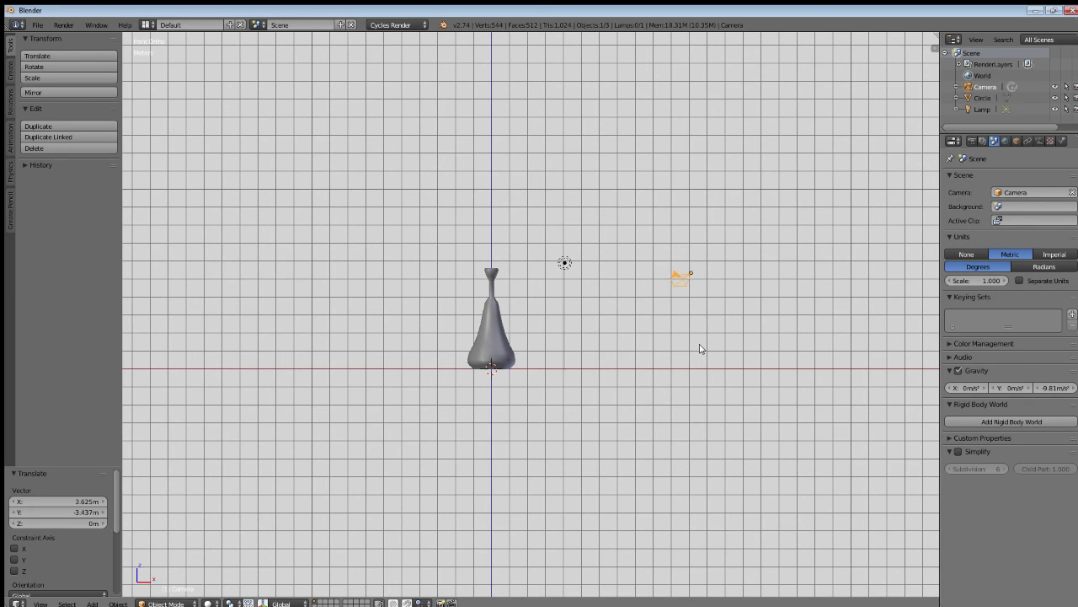
pyautogui.press('r')
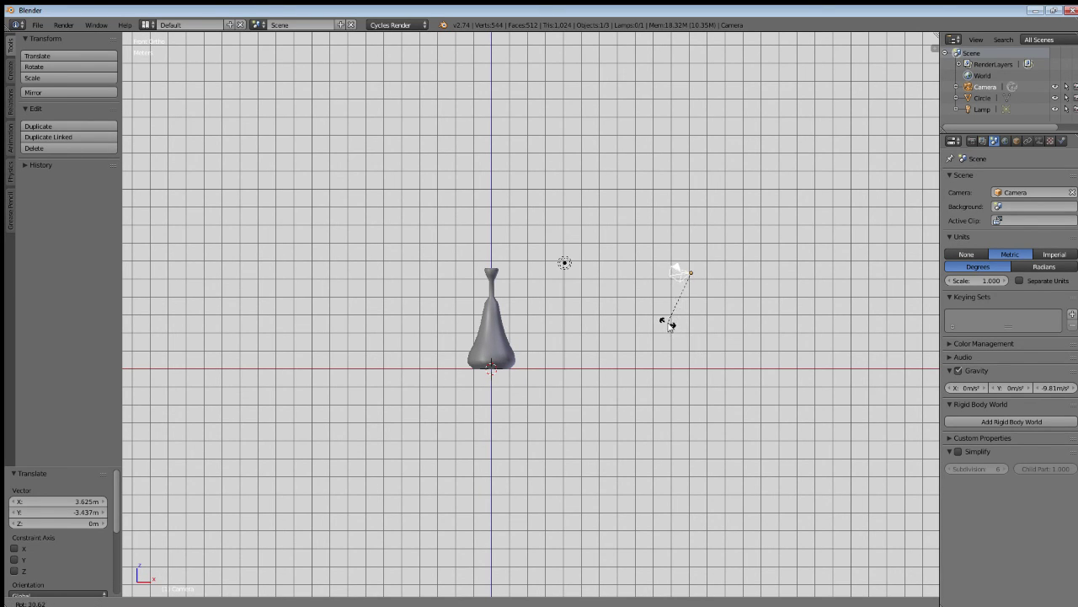
pyautogui.click(669, 326)
pyautogui.press('KP_0')
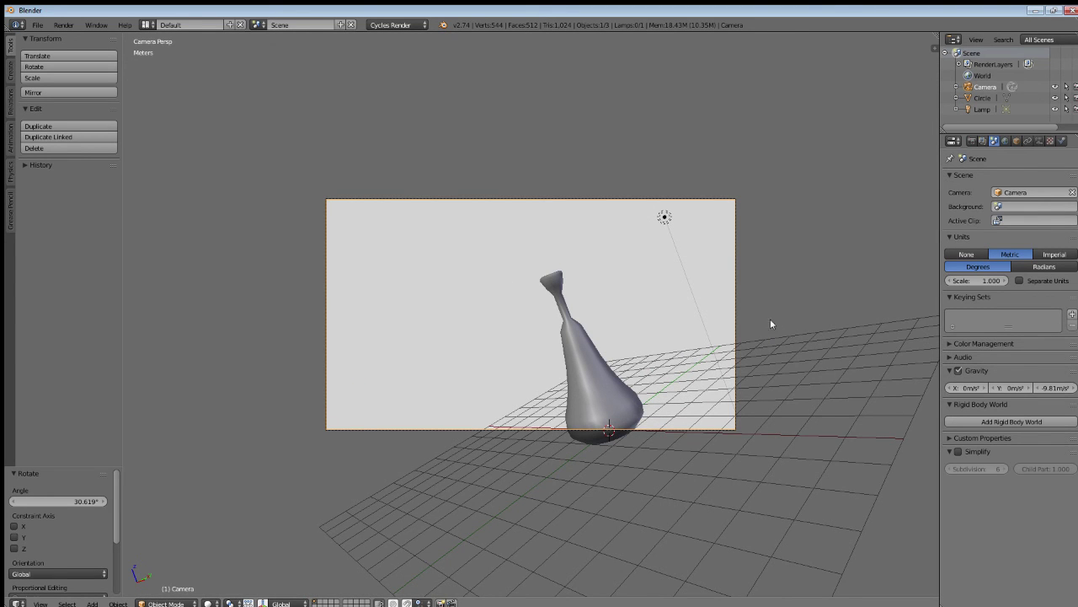
pyautogui.press('r')
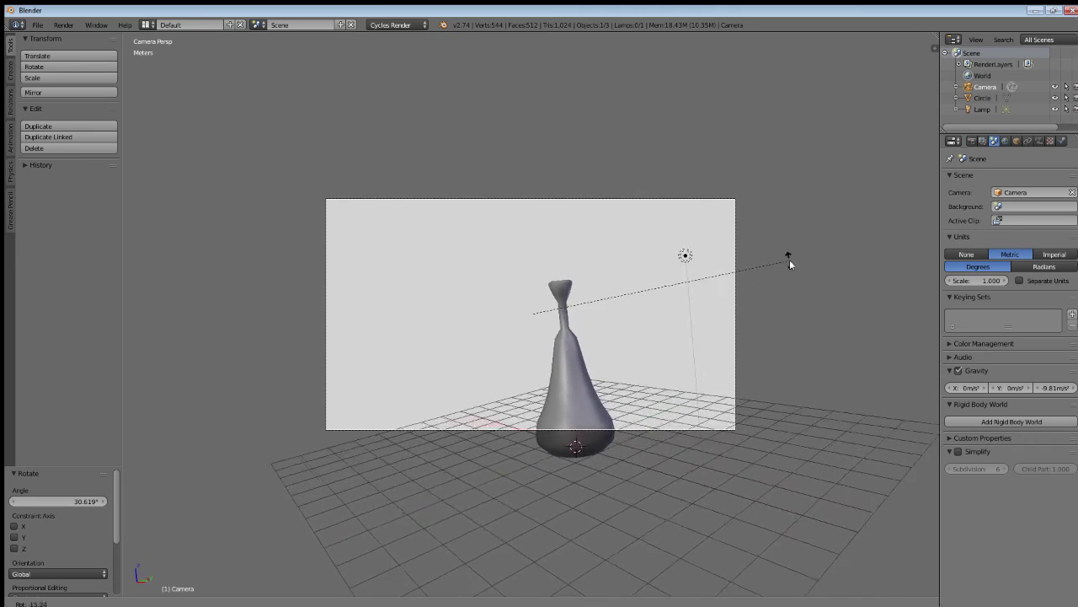
pyautogui.click(788, 248)
# Step: Frame the whole vase by moving the camera about 53 cm in X, 56 cm in Y and -1.58 m in Z, and rotate it about -2.4°
pyautogui.press('g')
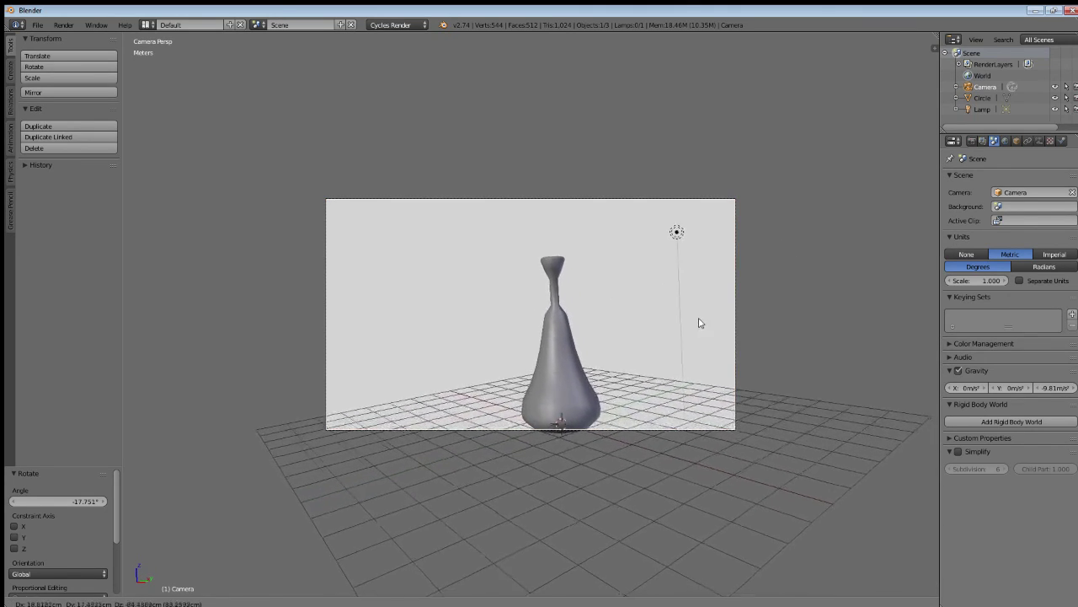
pyautogui.click(742, 373)
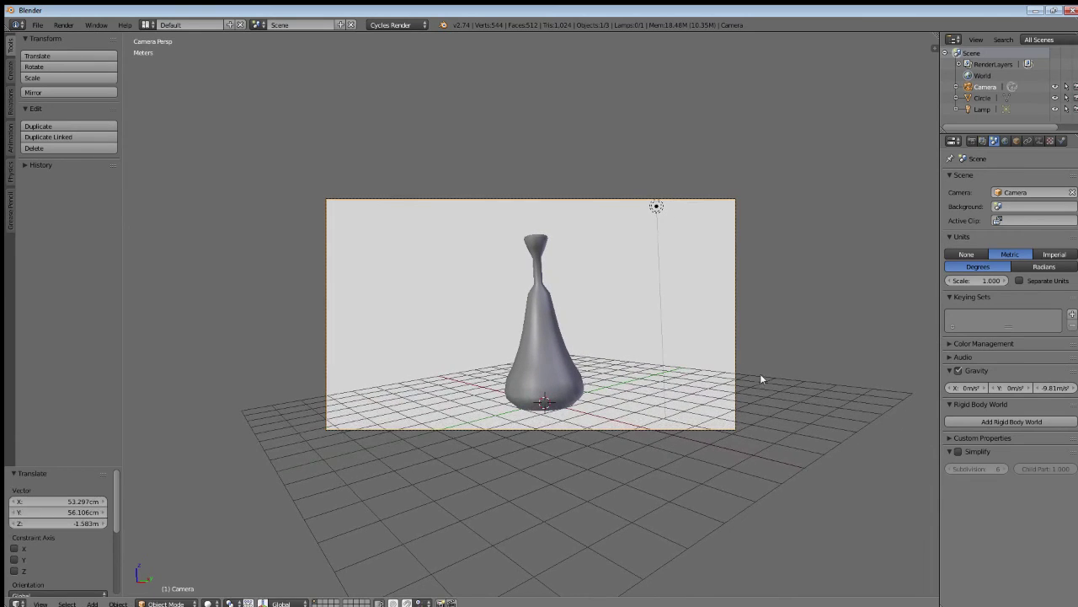
pyautogui.press('r')
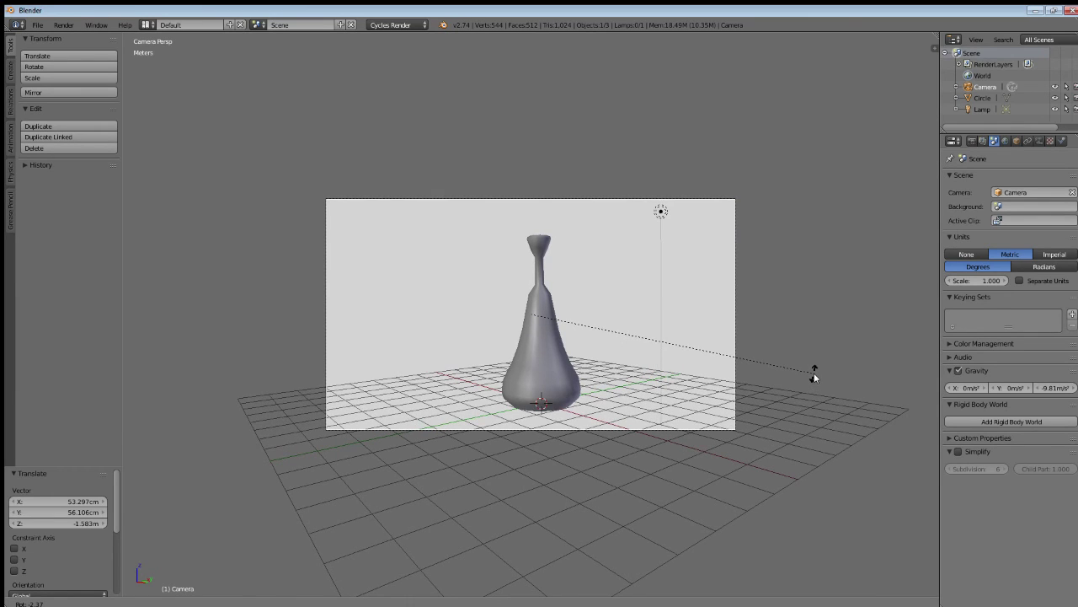
pyautogui.click(813, 376)
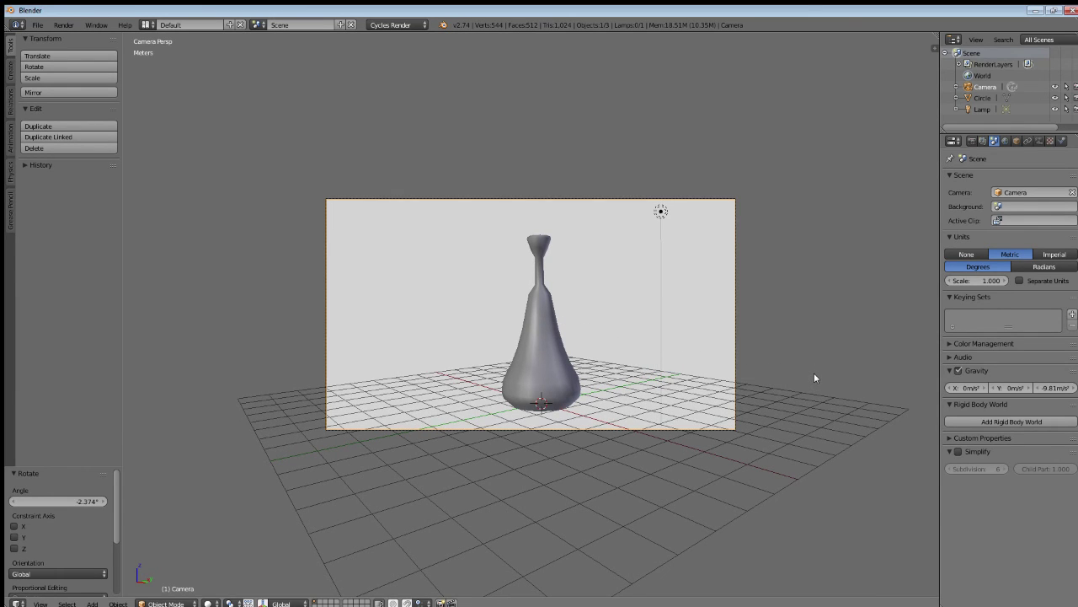
# Step: Render a still image of the vase with Cycles and return to the 3D view
pyautogui.click(68, 27)
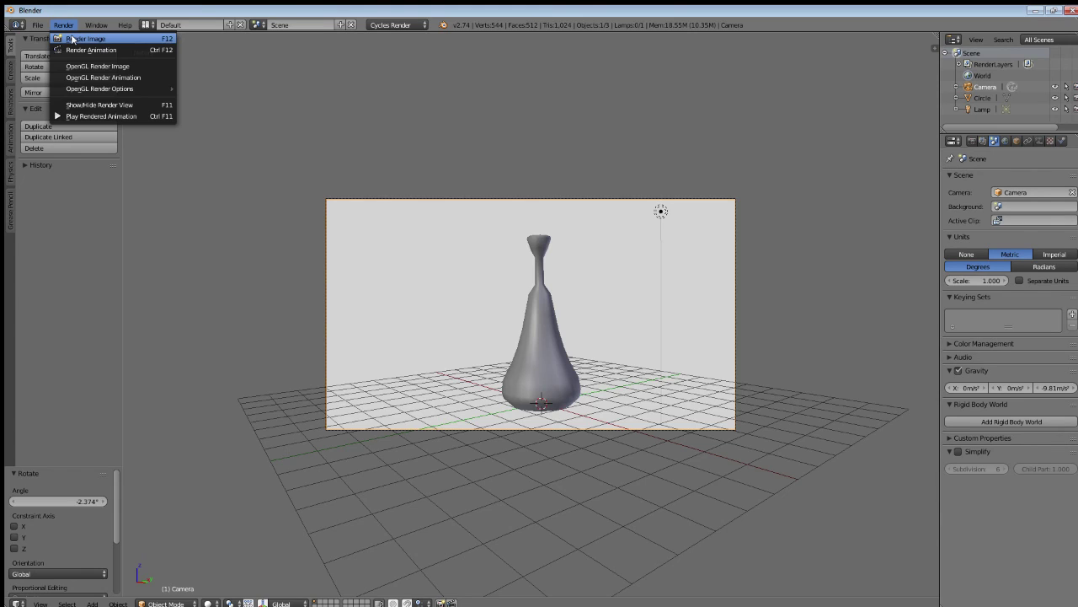
pyautogui.click(72, 39)
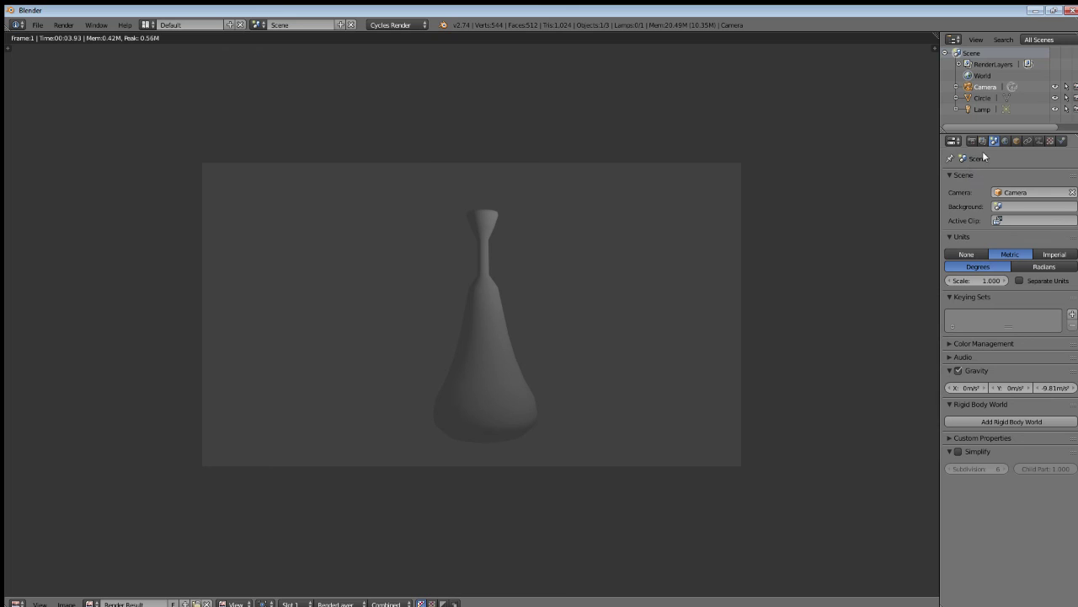
pyautogui.click(66, 24)
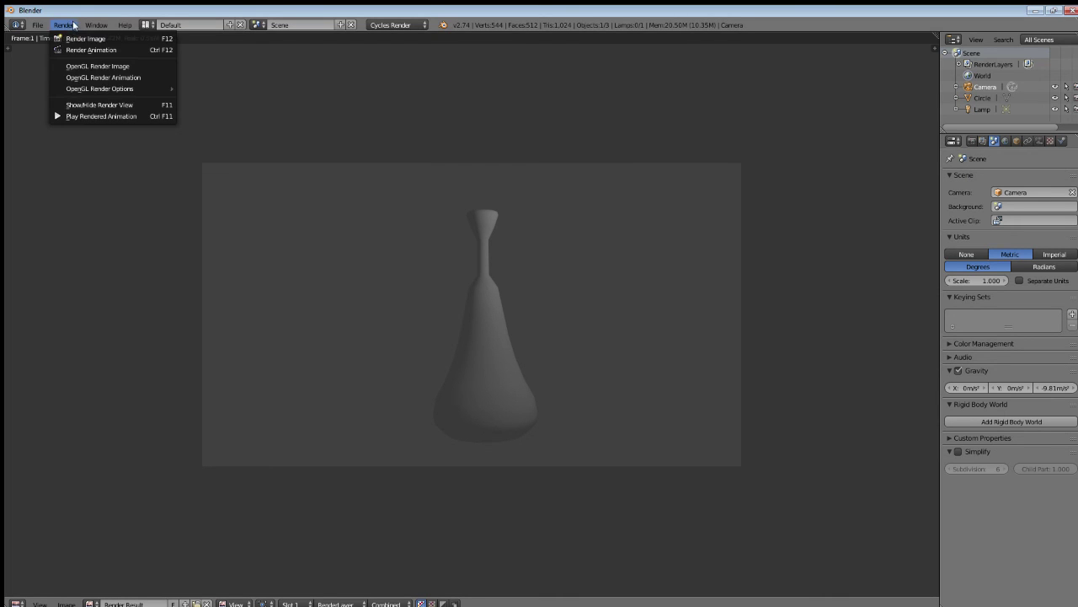
pyautogui.click(80, 105)
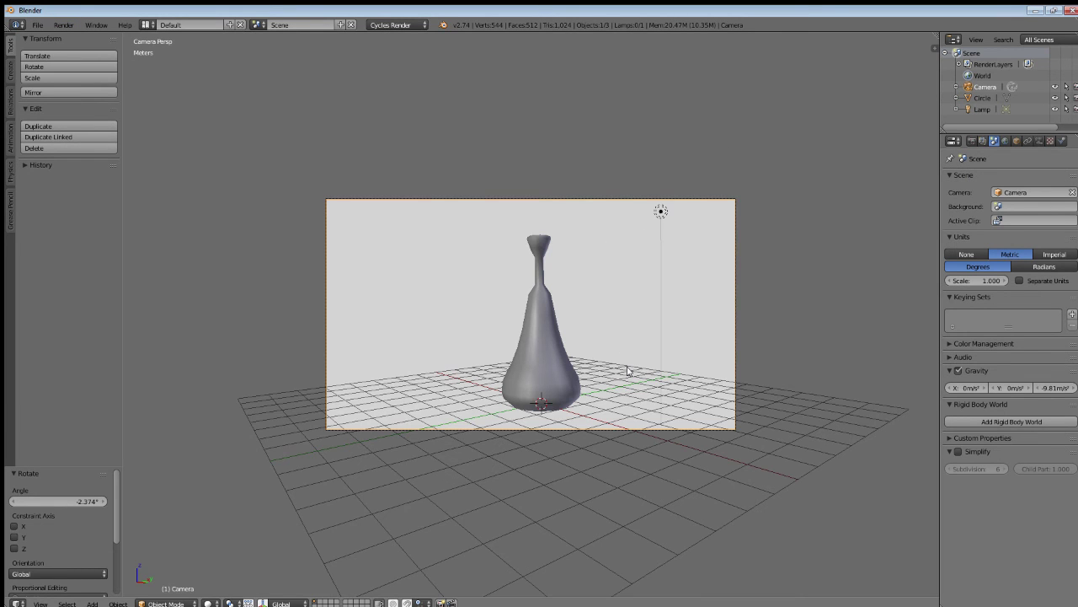
# Step: Leave the camera view and select the vase
pyautogui.press('KP_1')
pyautogui.scroll(4, 626, 371)
pyautogui.keyDown('shift'); pyautogui.moveTo(460, 353); pyautogui.dragTo(547, 389, button='middle'); pyautogui.keyUp('shift')
pyautogui.rightClick(534, 353)
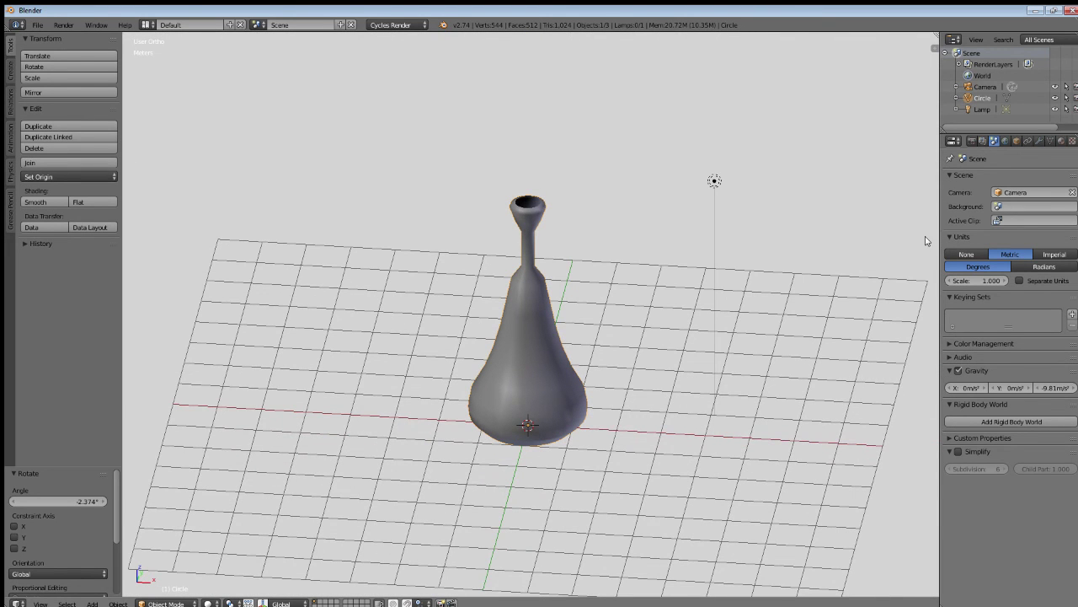
# Step: Add a Subdivision Surface modifier to the vase and look over the other available modifiers
pyautogui.click(1039, 142)
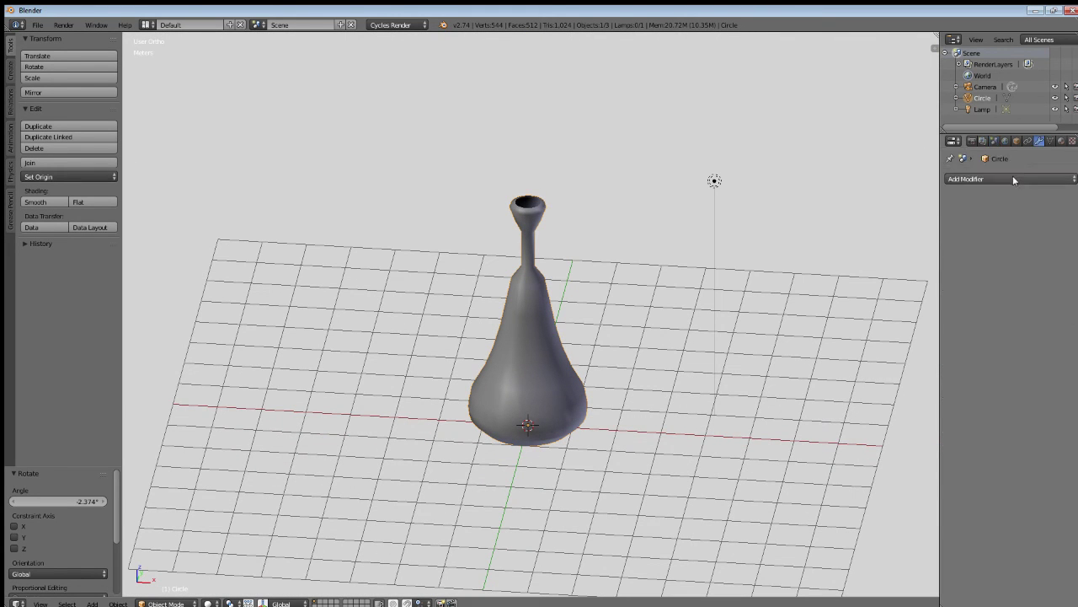
pyautogui.click(1013, 177)
pyautogui.click(891, 364)
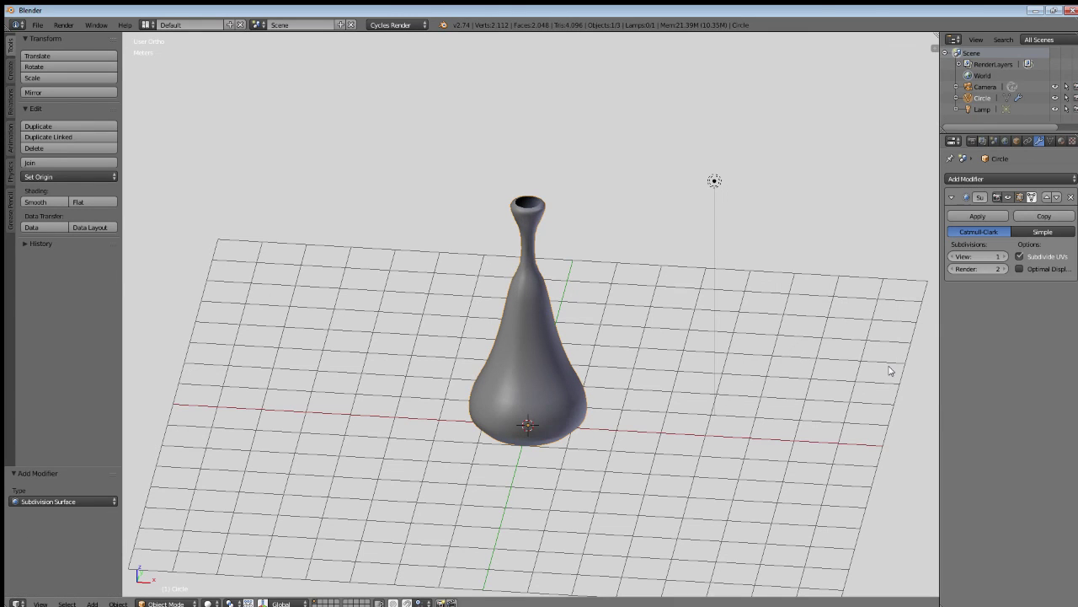
pyautogui.moveTo(548, 393); pyautogui.dragTo(530, 373, button='middle')
pyautogui.click(988, 178)
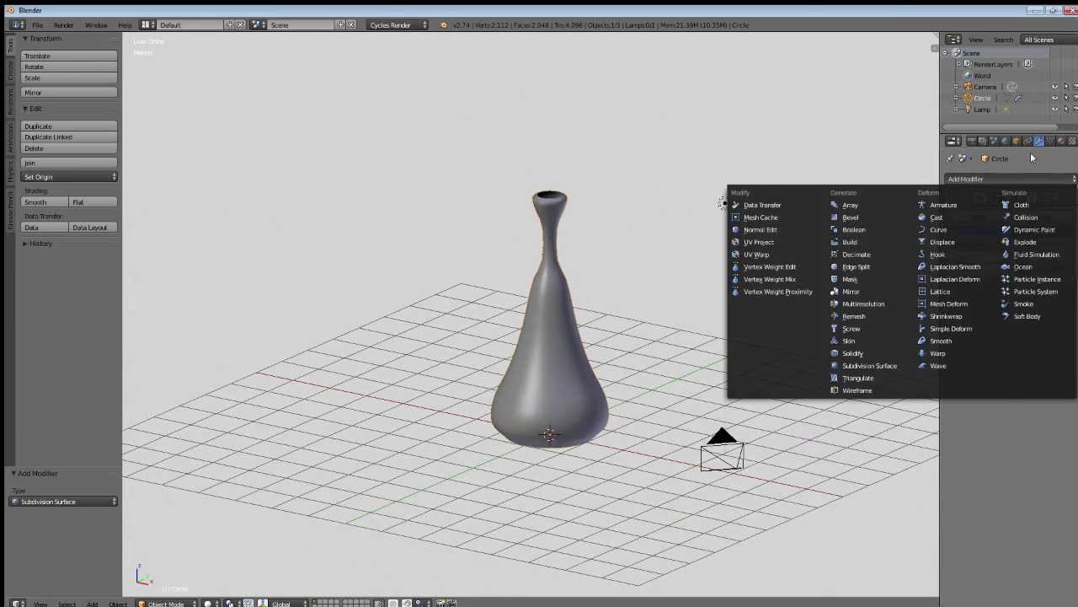
# Step: Create a new material for the vase and set its Diffuse BSDF color to blue
pyautogui.click(1060, 141)
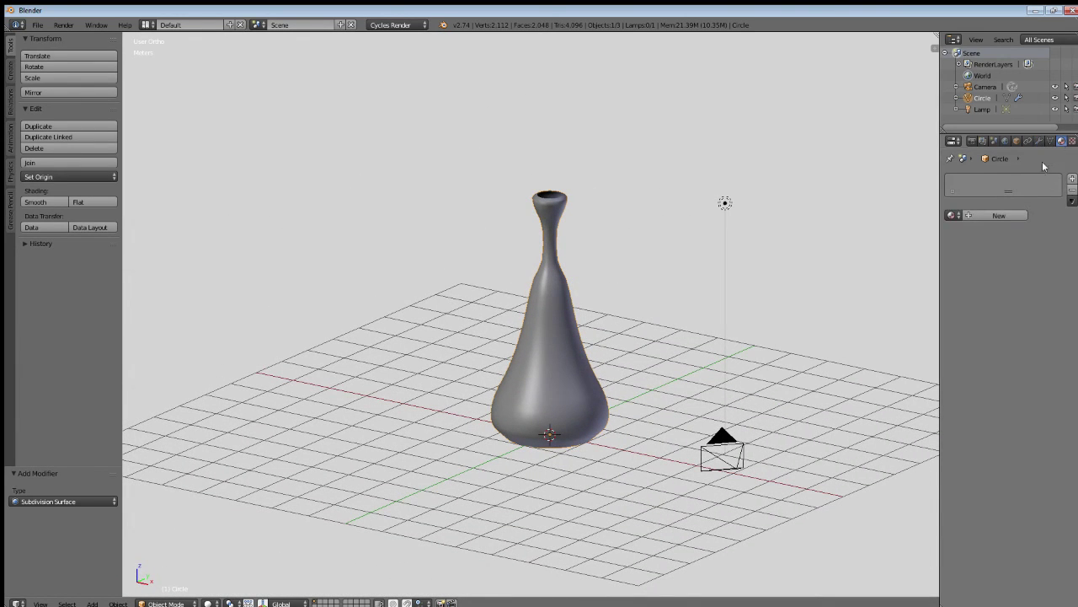
pyautogui.click(996, 216)
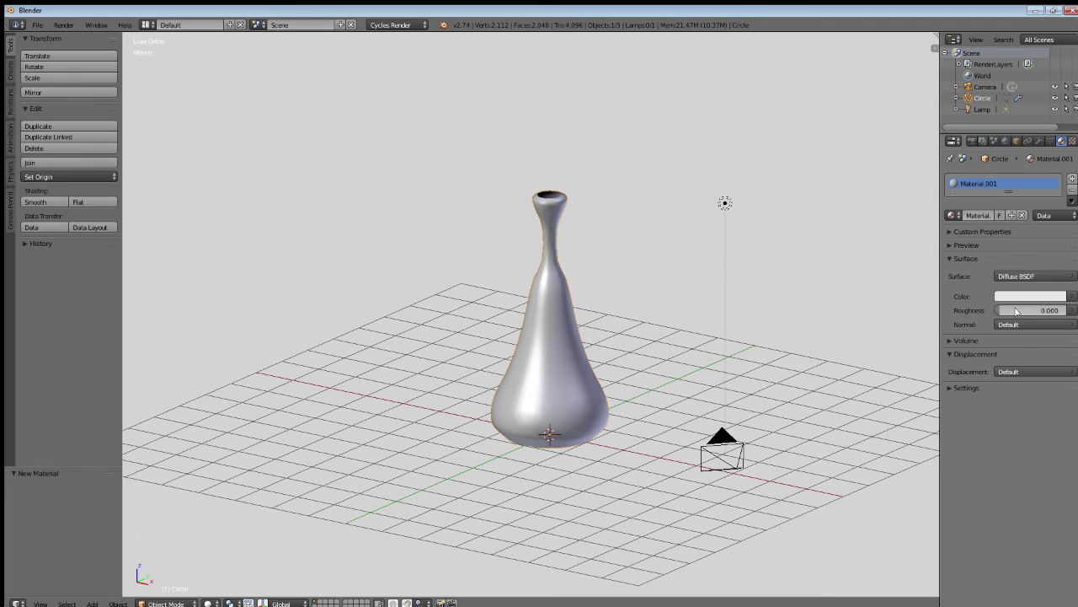
pyautogui.click(1024, 300)
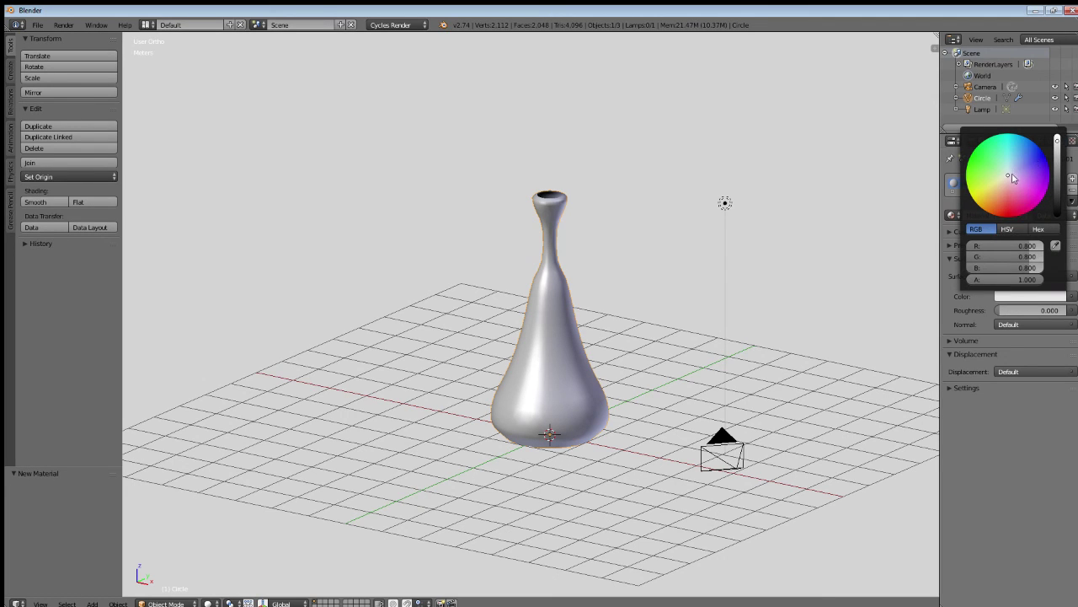
pyautogui.moveTo(1014, 176); pyautogui.dragTo(1031, 157)
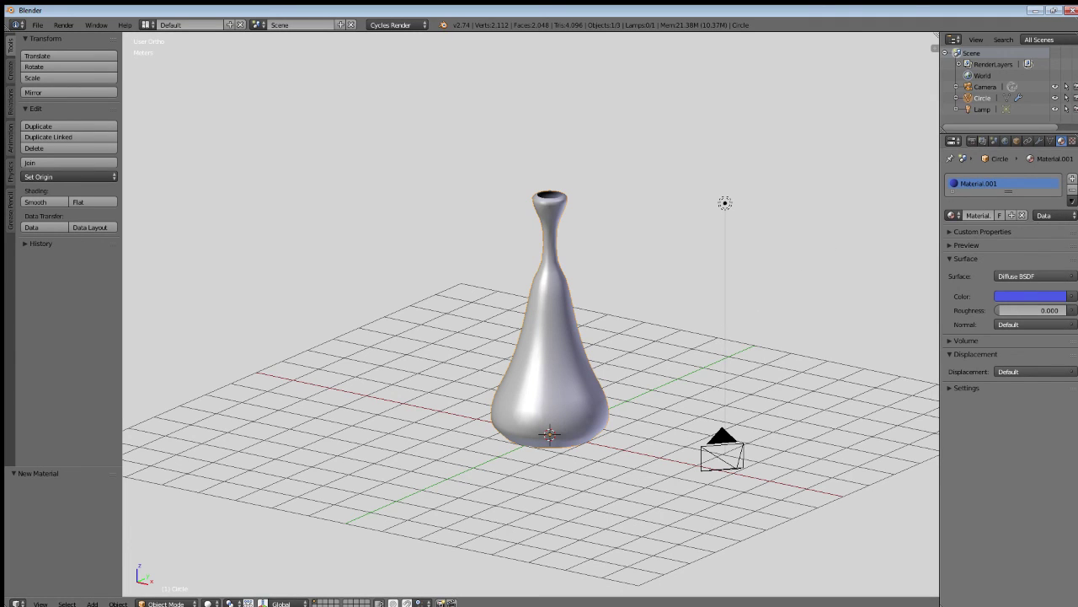
pyautogui.scroll(-3, 1043, 142)
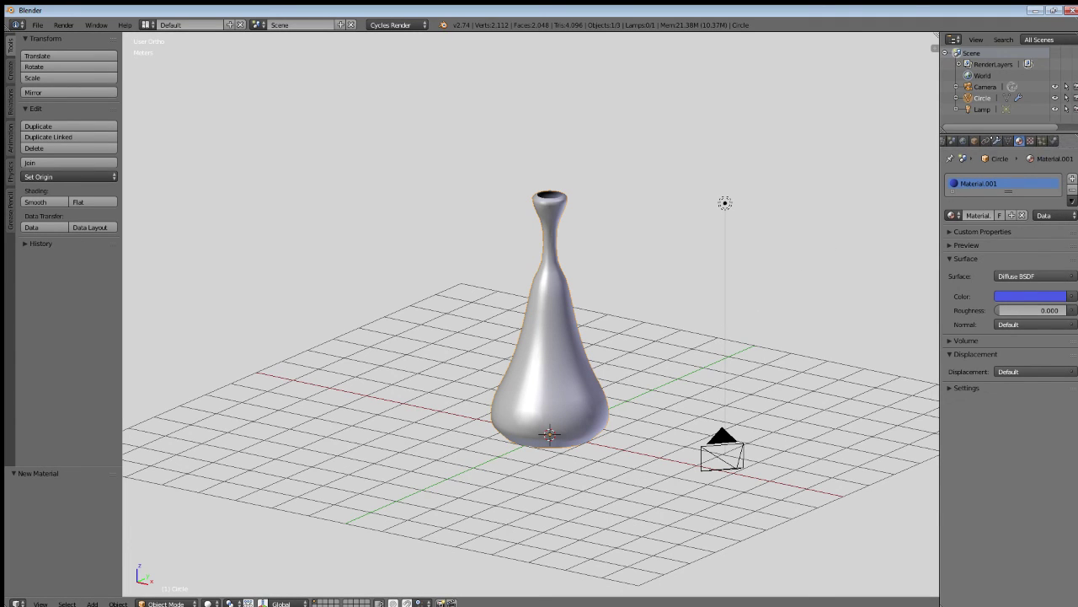
pyautogui.scroll(3, 1042, 141)
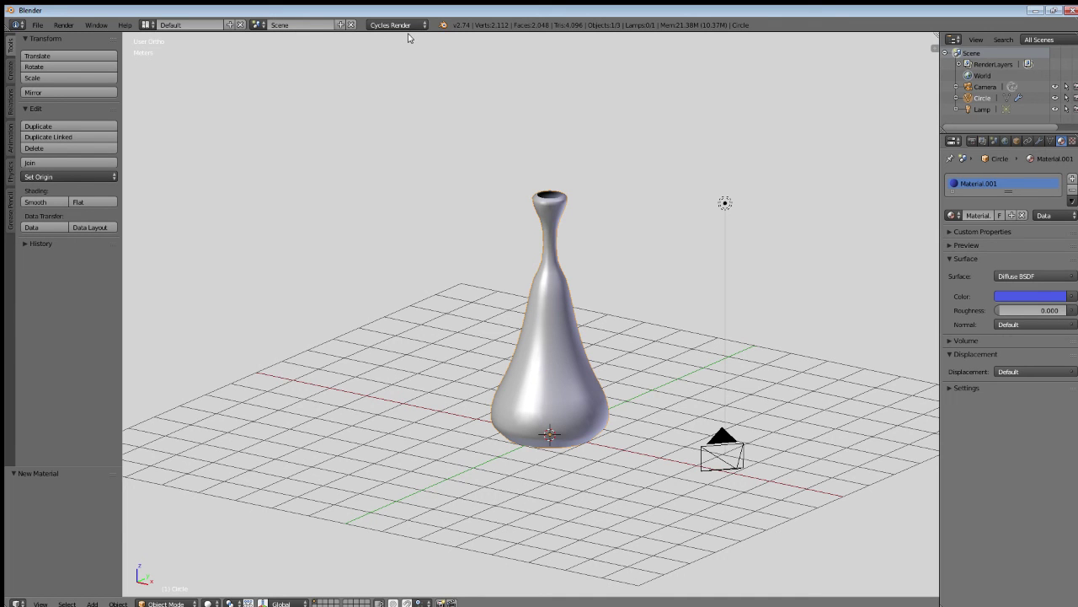
# Step: Render a still image of the blue vase with Cycles
pyautogui.moveTo(609, 267); pyautogui.dragTo(589, 270, button='middle')
pyautogui.moveTo(496, 298); pyautogui.dragTo(460, 291, button='middle')
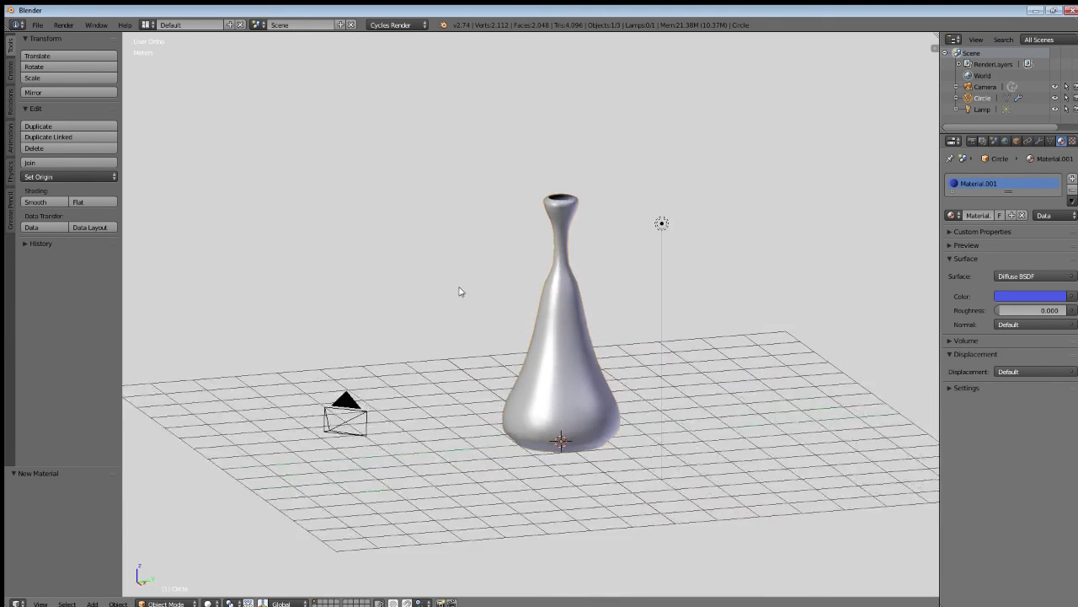
pyautogui.click(63, 25)
pyautogui.click(72, 38)
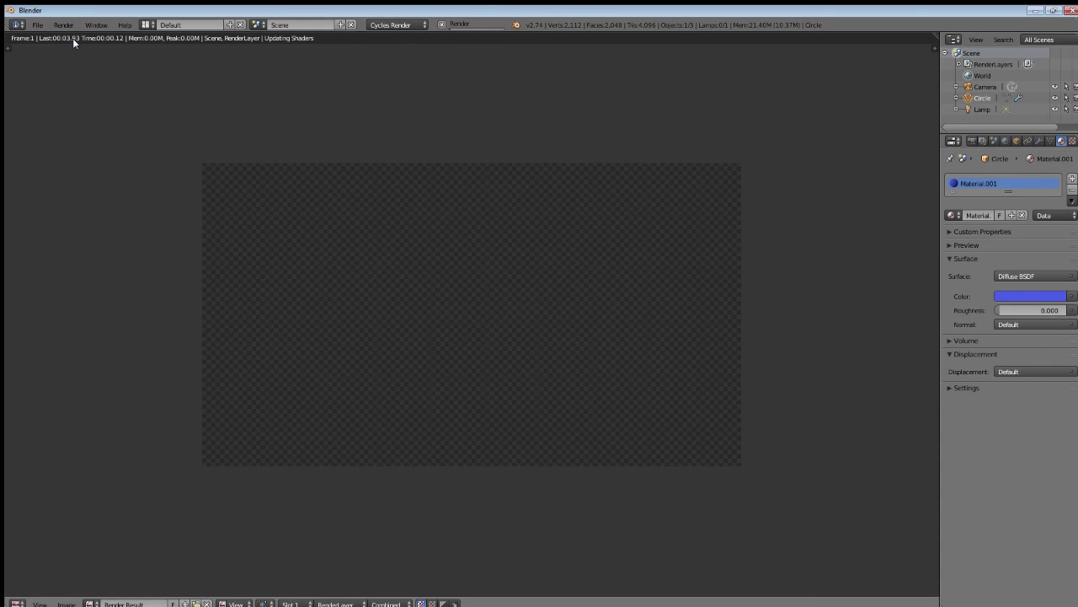